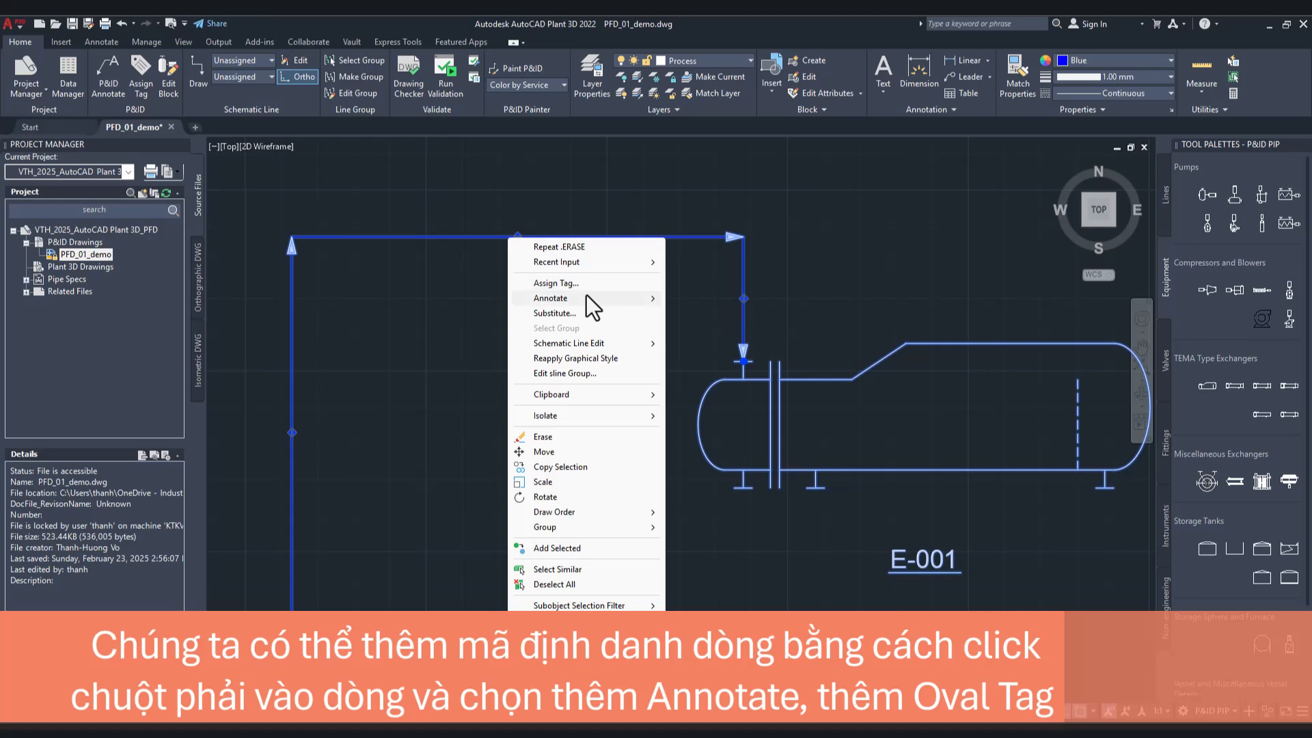
Step: Place an Oval Tag Style annotation on the horizontal run of the pipe line
mouse_move(585, 296)
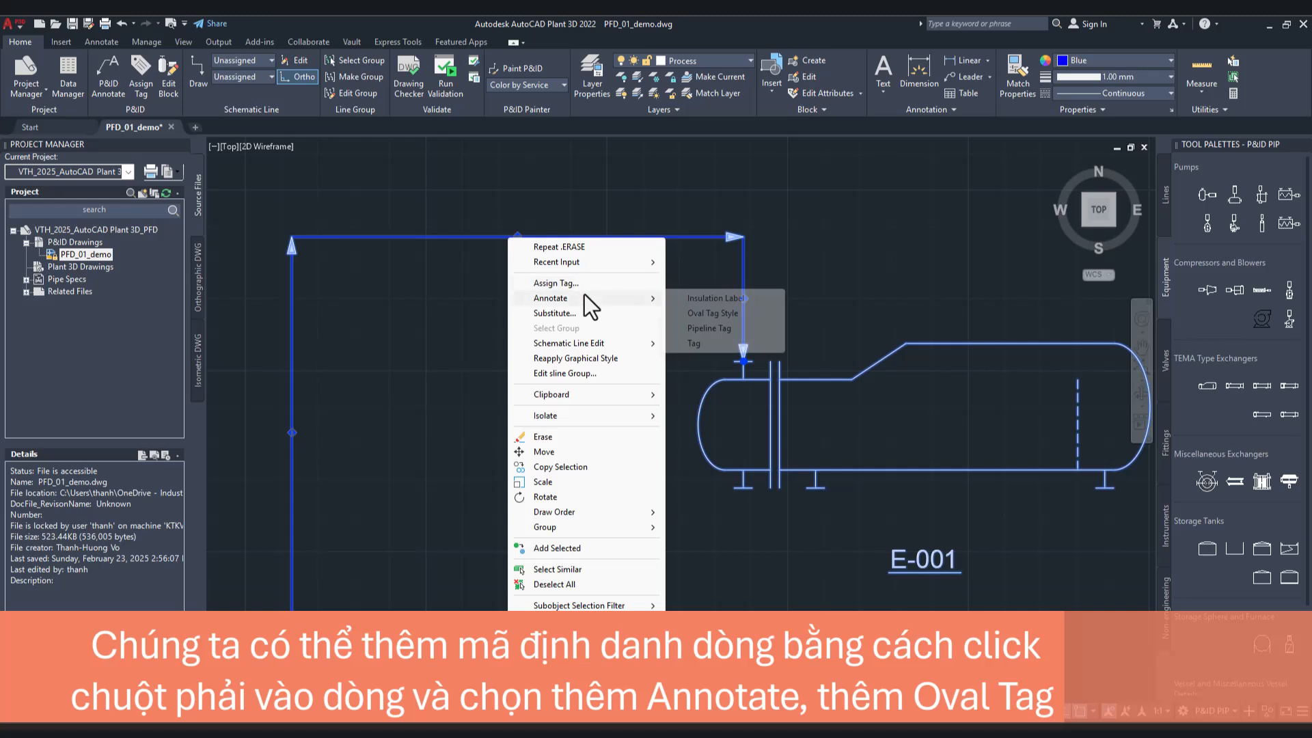
click(703, 316)
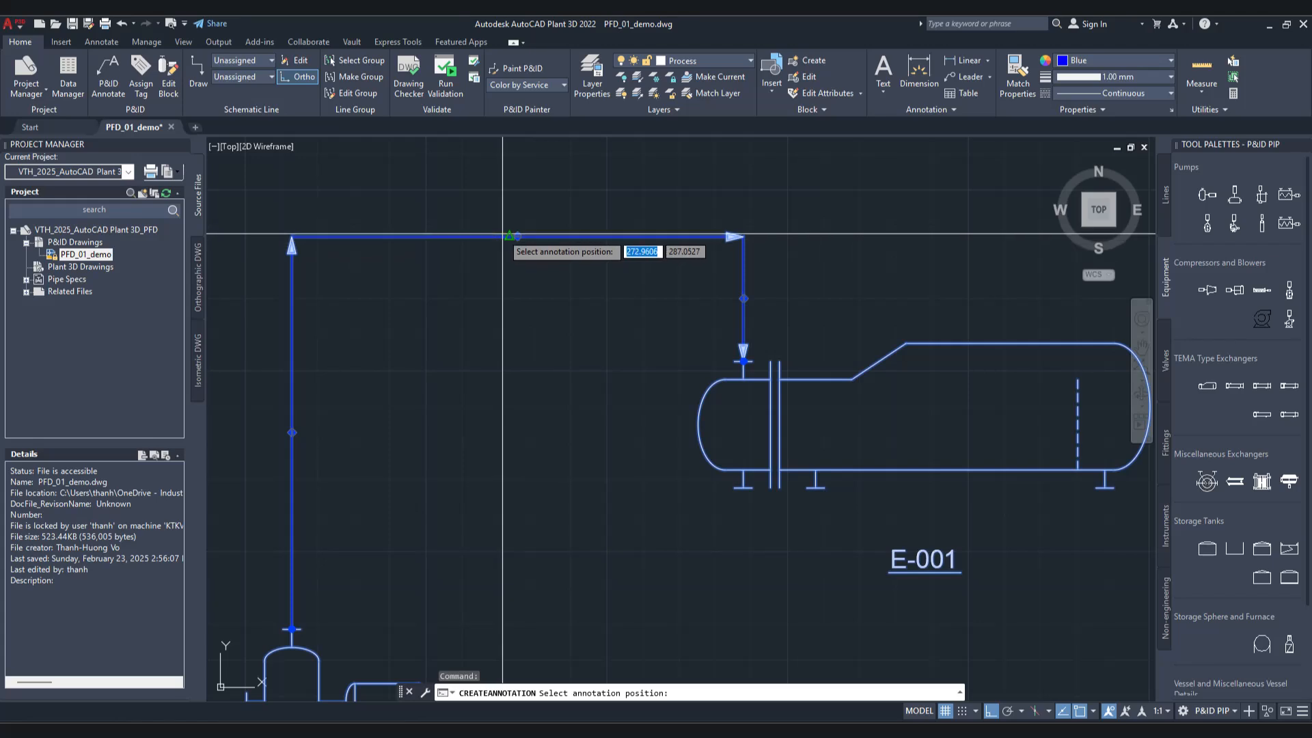
click(507, 237)
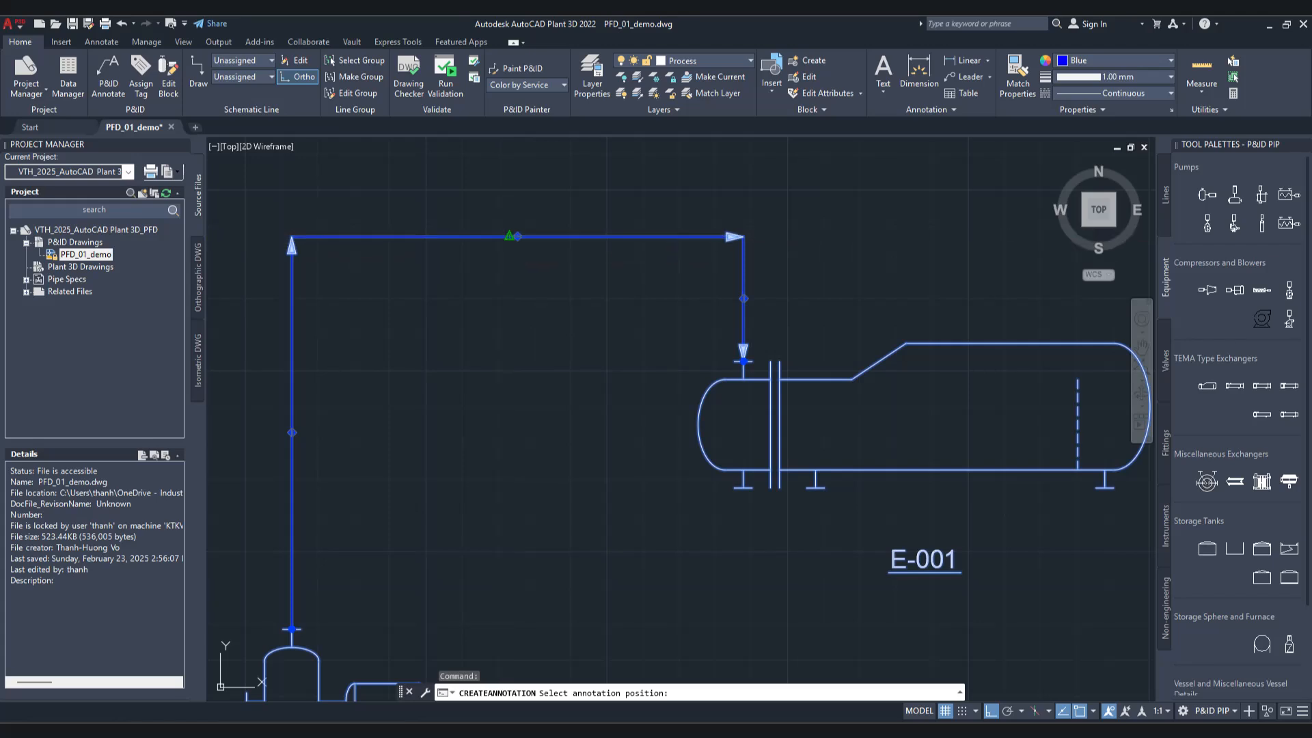
Step: Check the oval tag's editable annotation fields without changing them, and remove the tag from the line
click(509, 238)
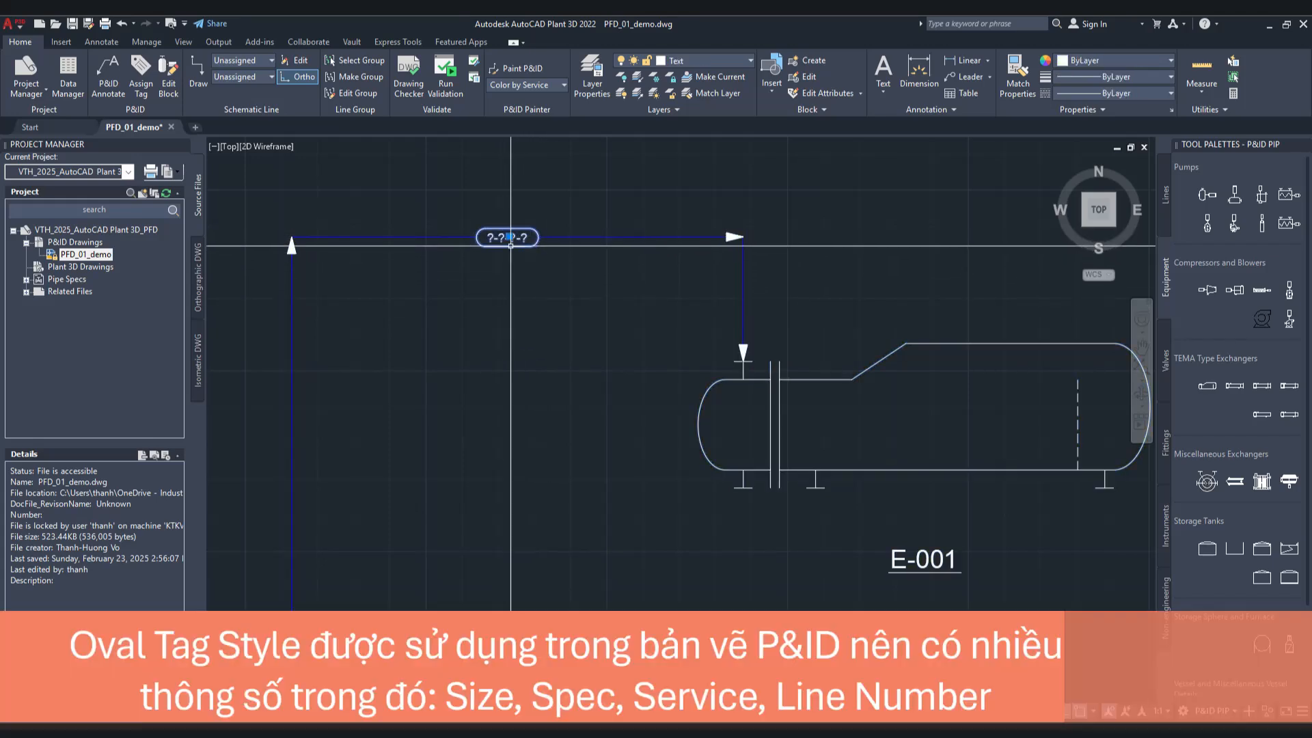
right_click(496, 240)
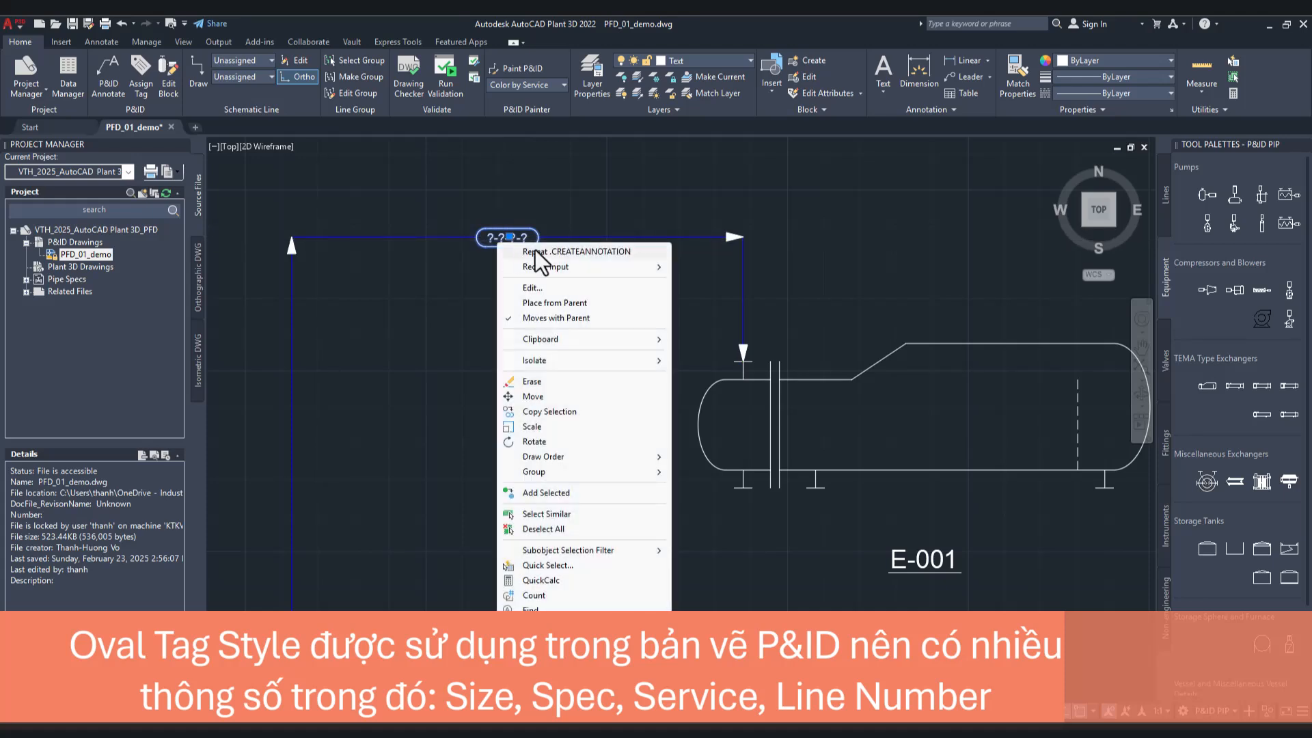
click(562, 290)
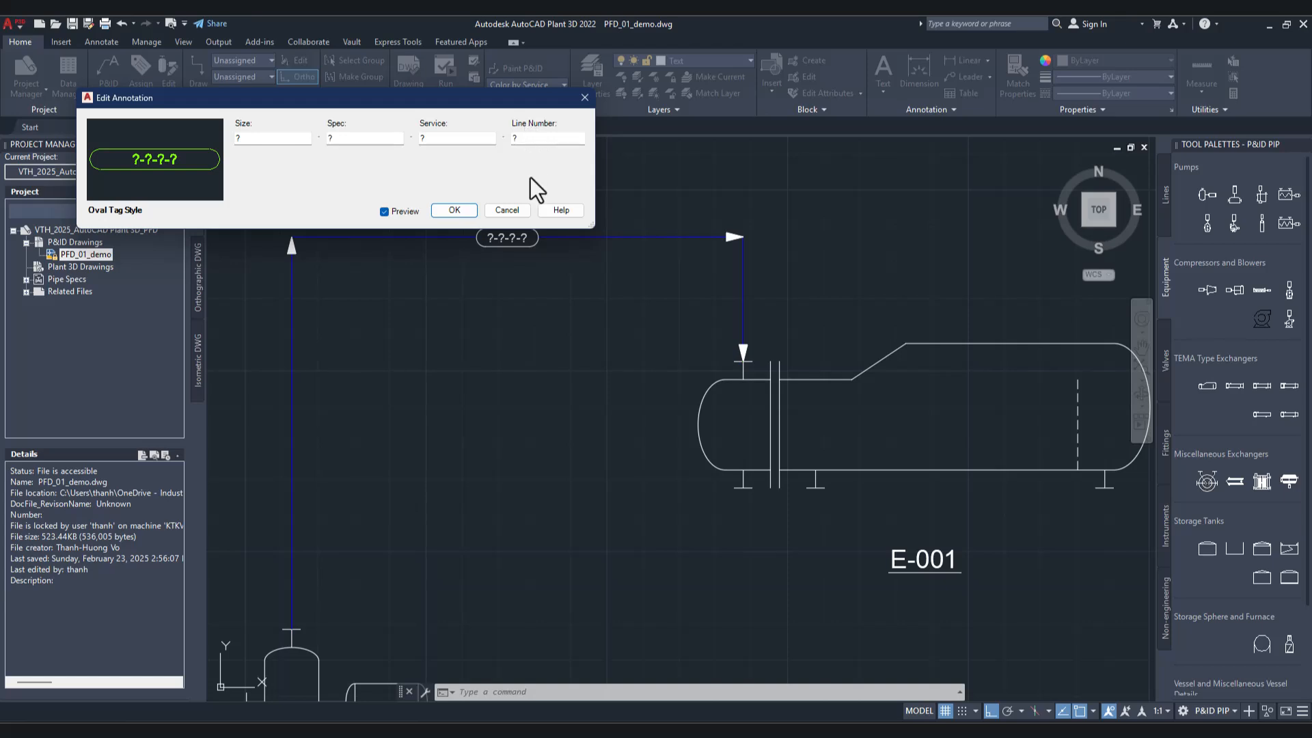
click(507, 209)
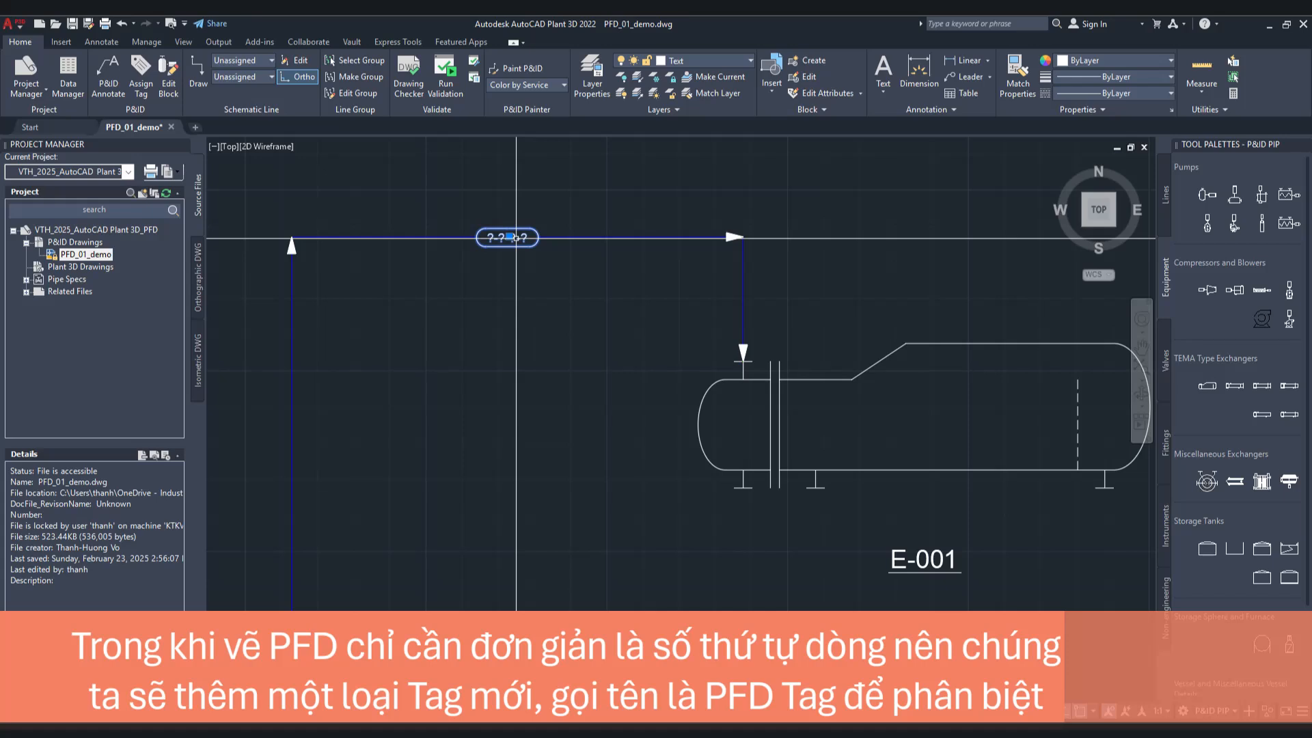
key(Escape)
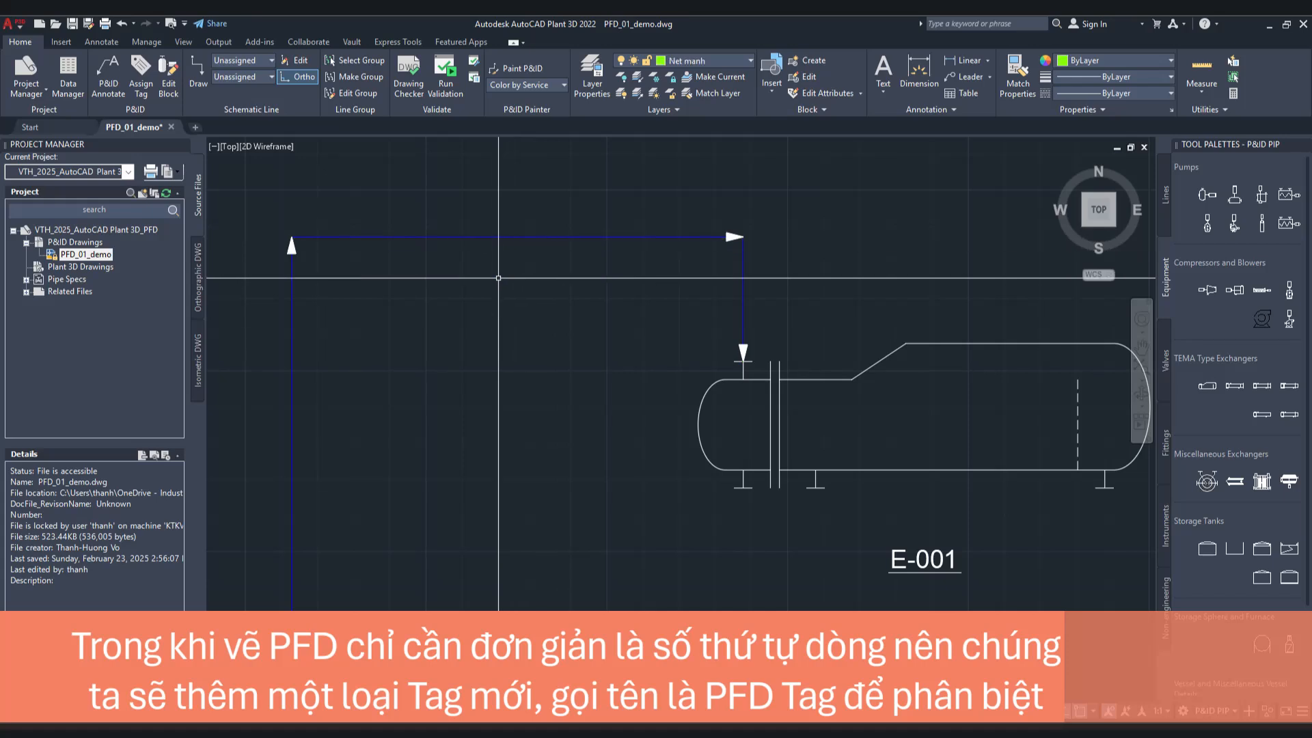
Step: Open Project Setup for the VTH_2025_AutoCAD Plant 3D_PFD project and reposition its window over the drawing
click(106, 229)
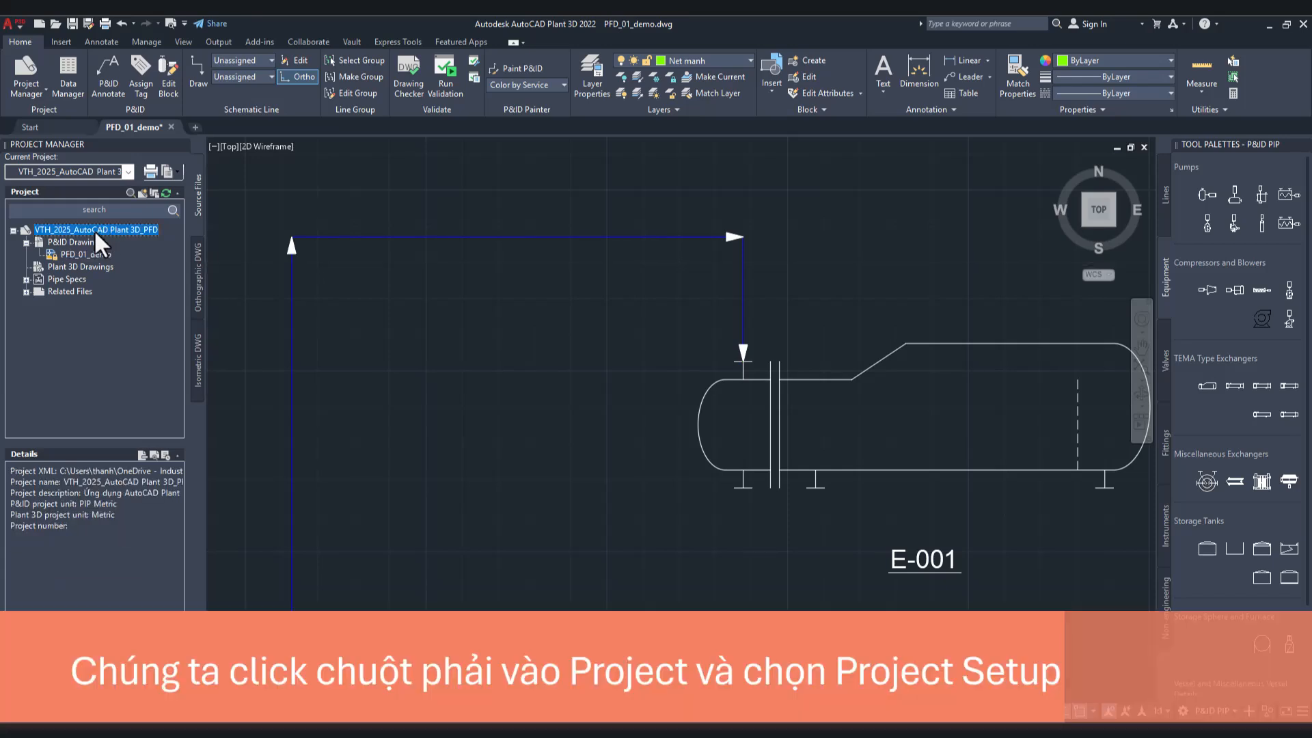
right_click(94, 230)
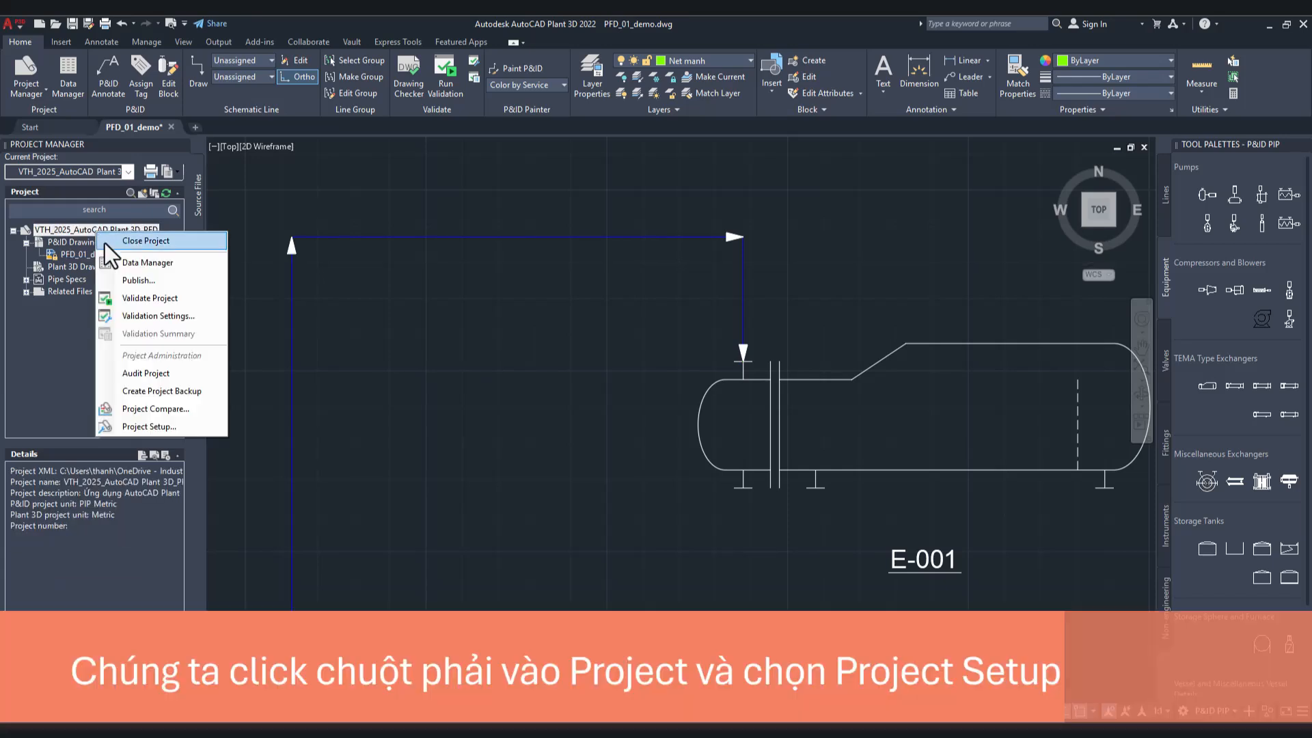
click(161, 426)
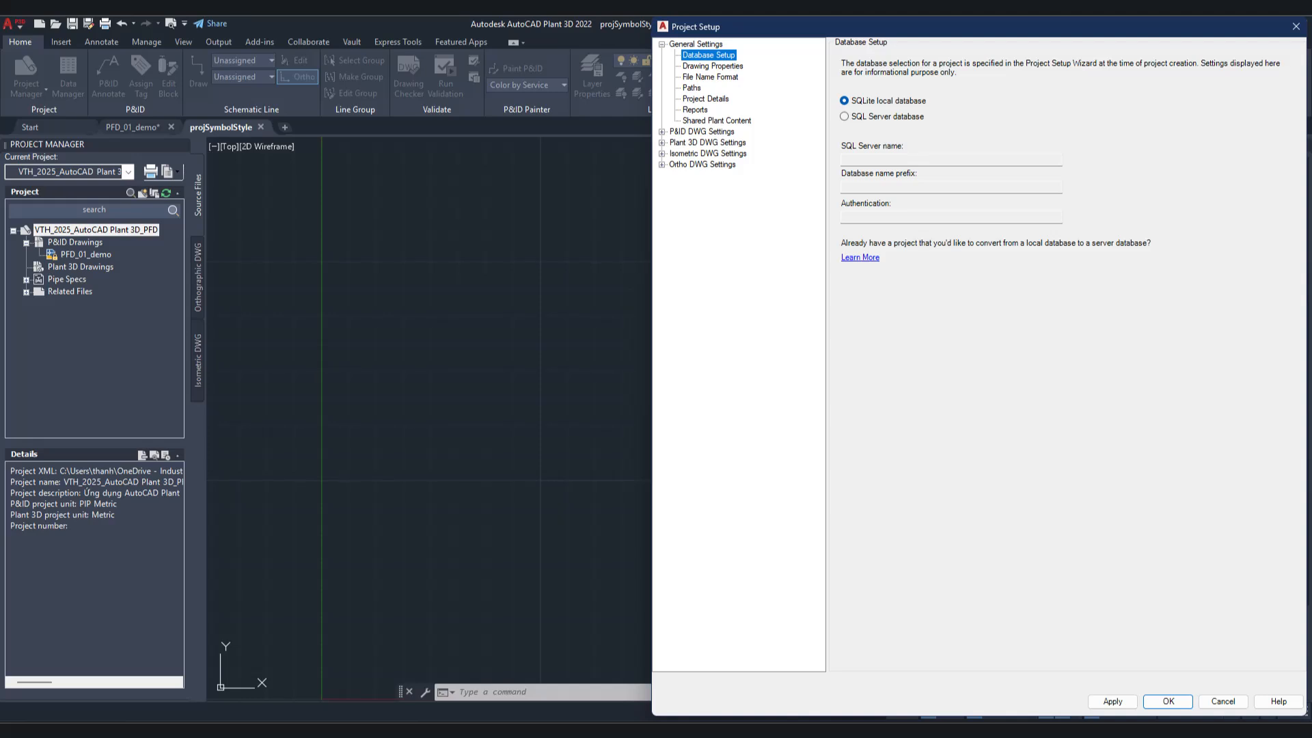
drag(900, 26, 576, 31)
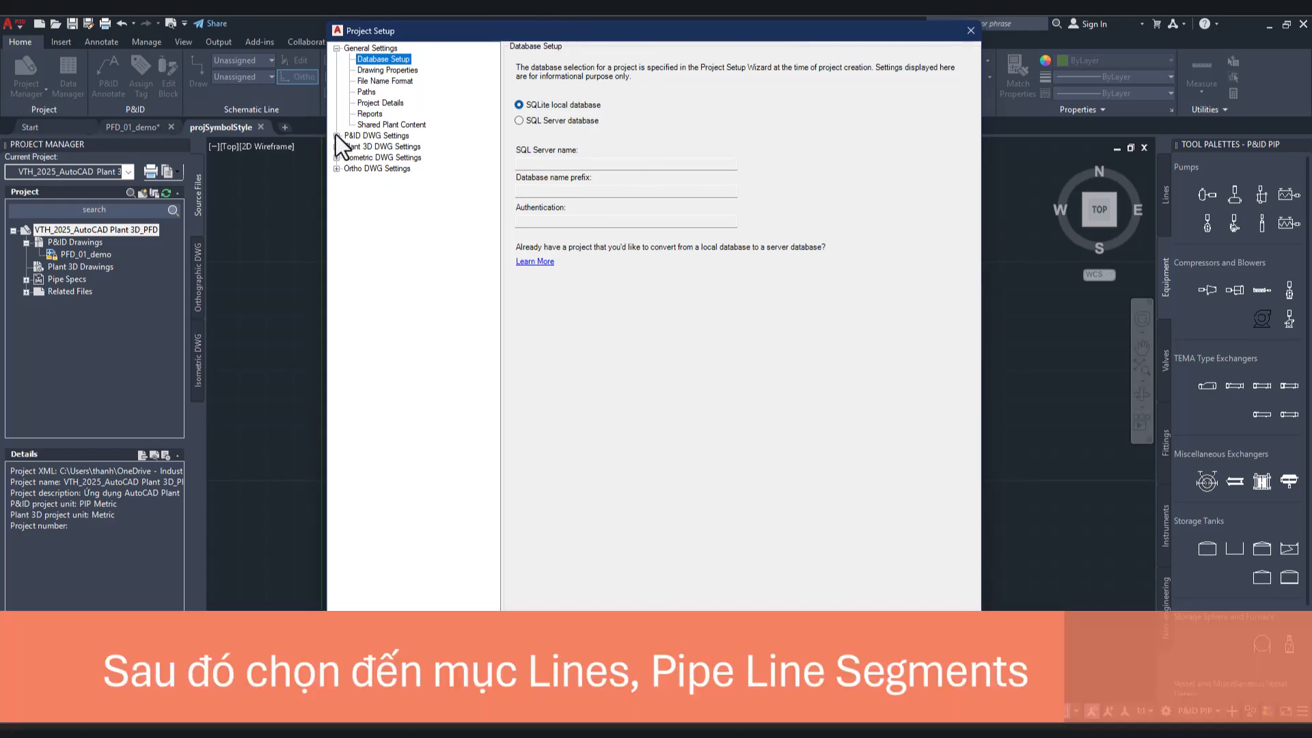
Step: Show the class settings for Pipe Line Segments within the Lines engineering items of the P&ID class definitions
click(336, 136)
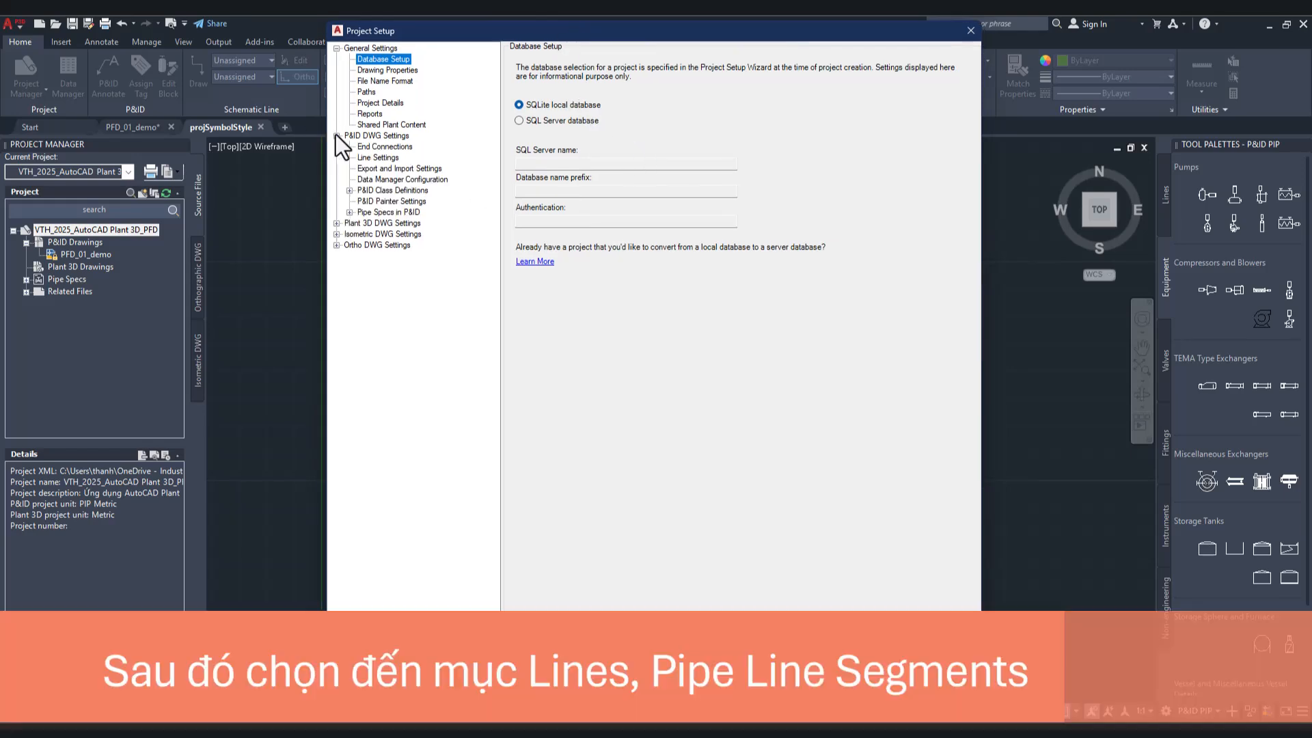
click(351, 191)
click(363, 202)
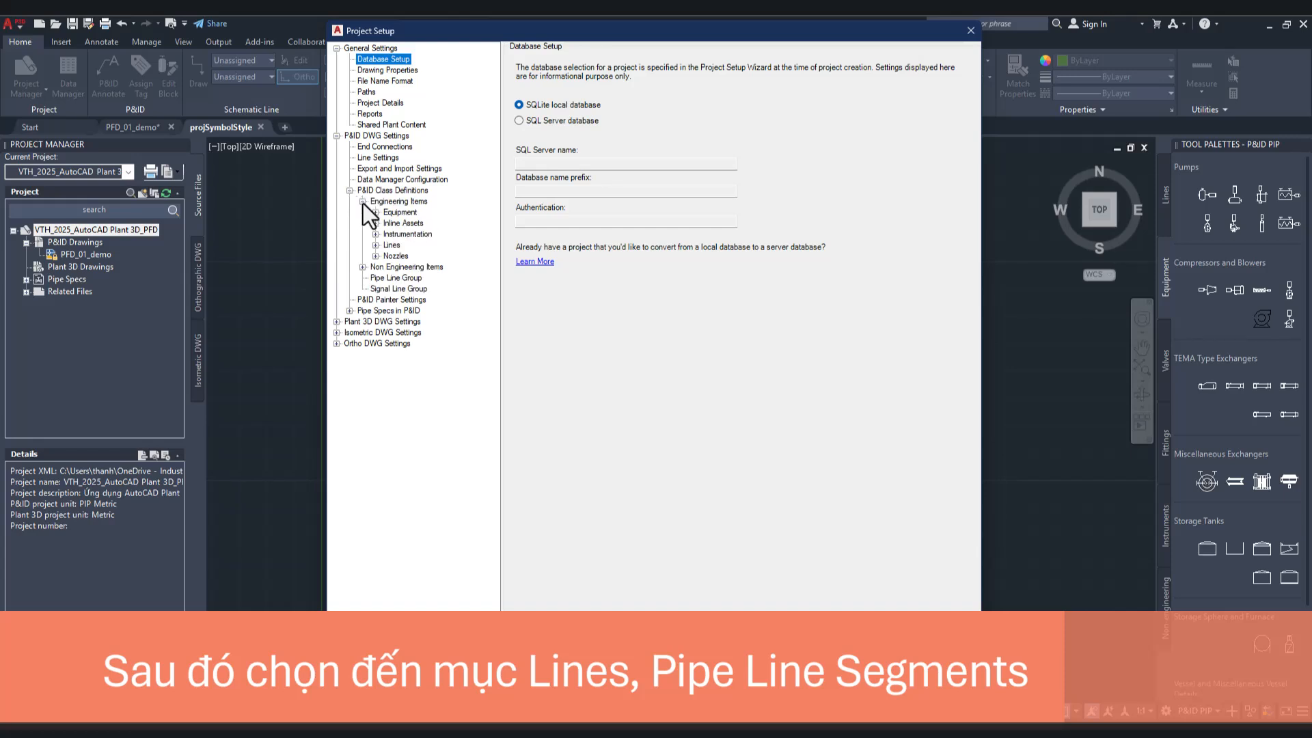
click(376, 246)
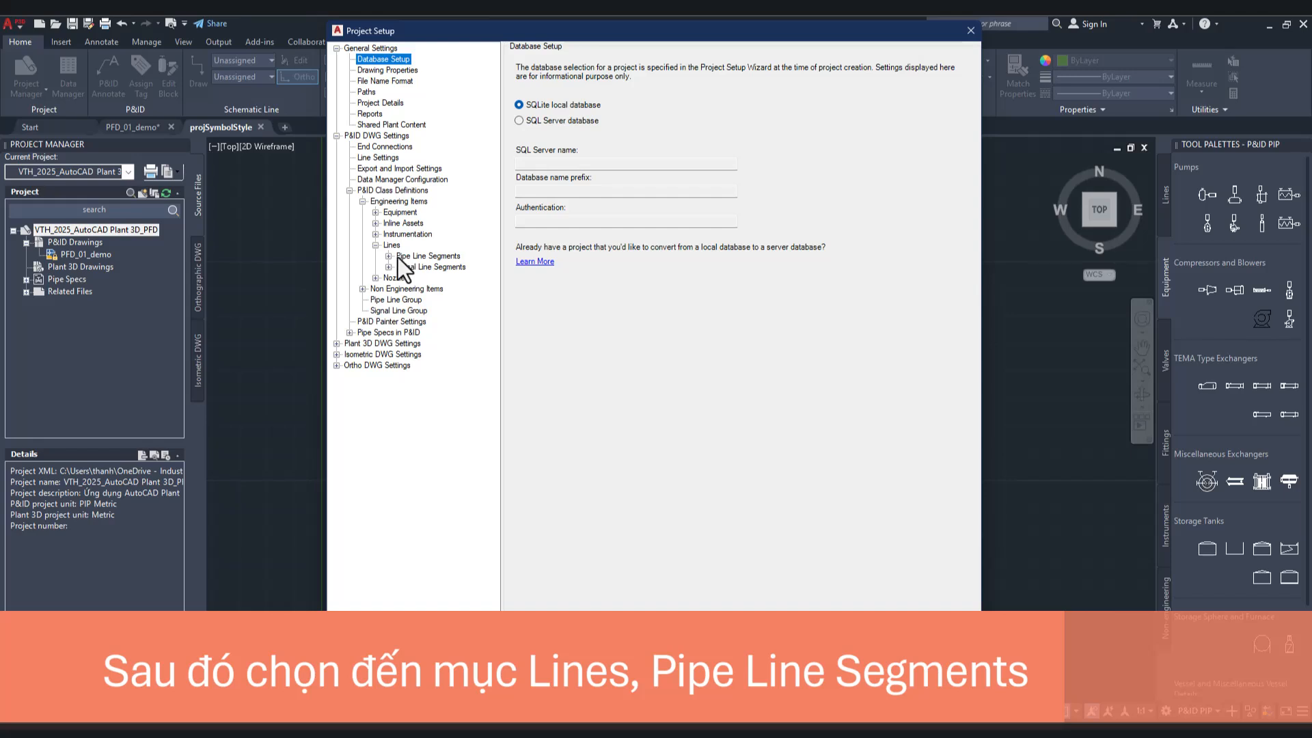
click(389, 257)
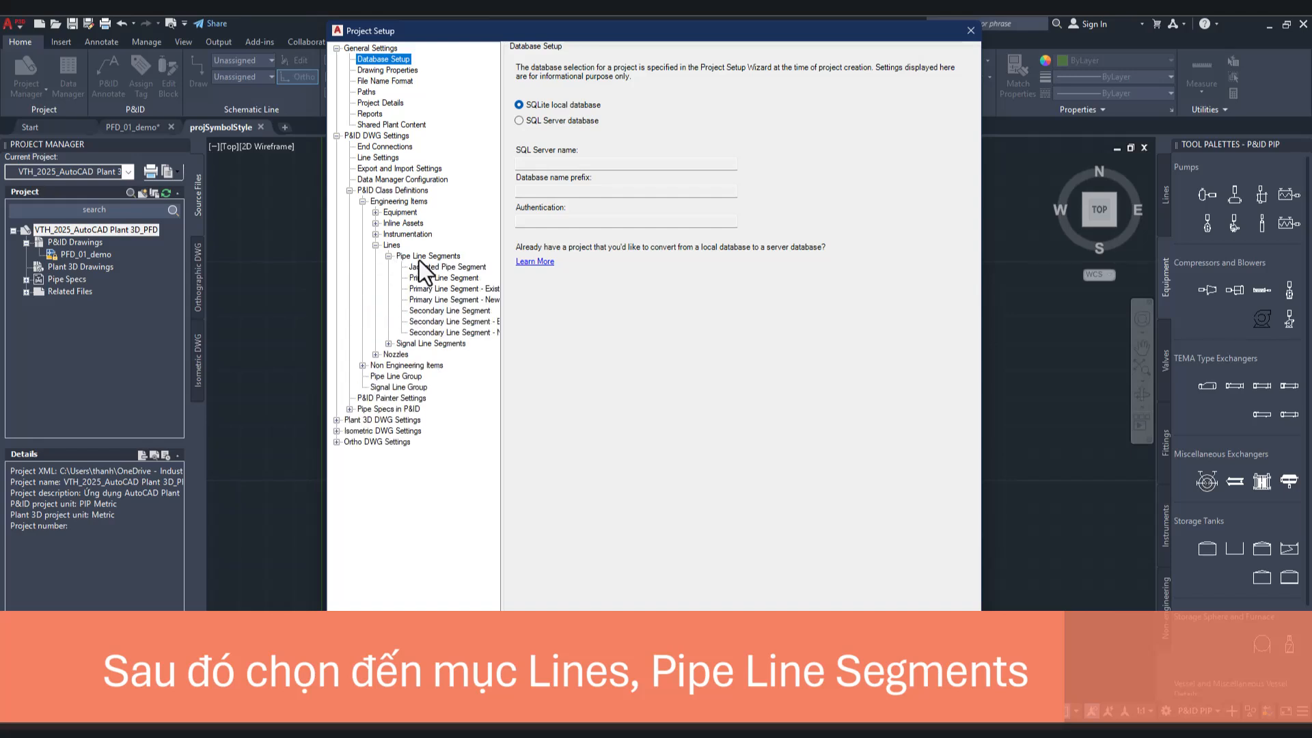
click(416, 256)
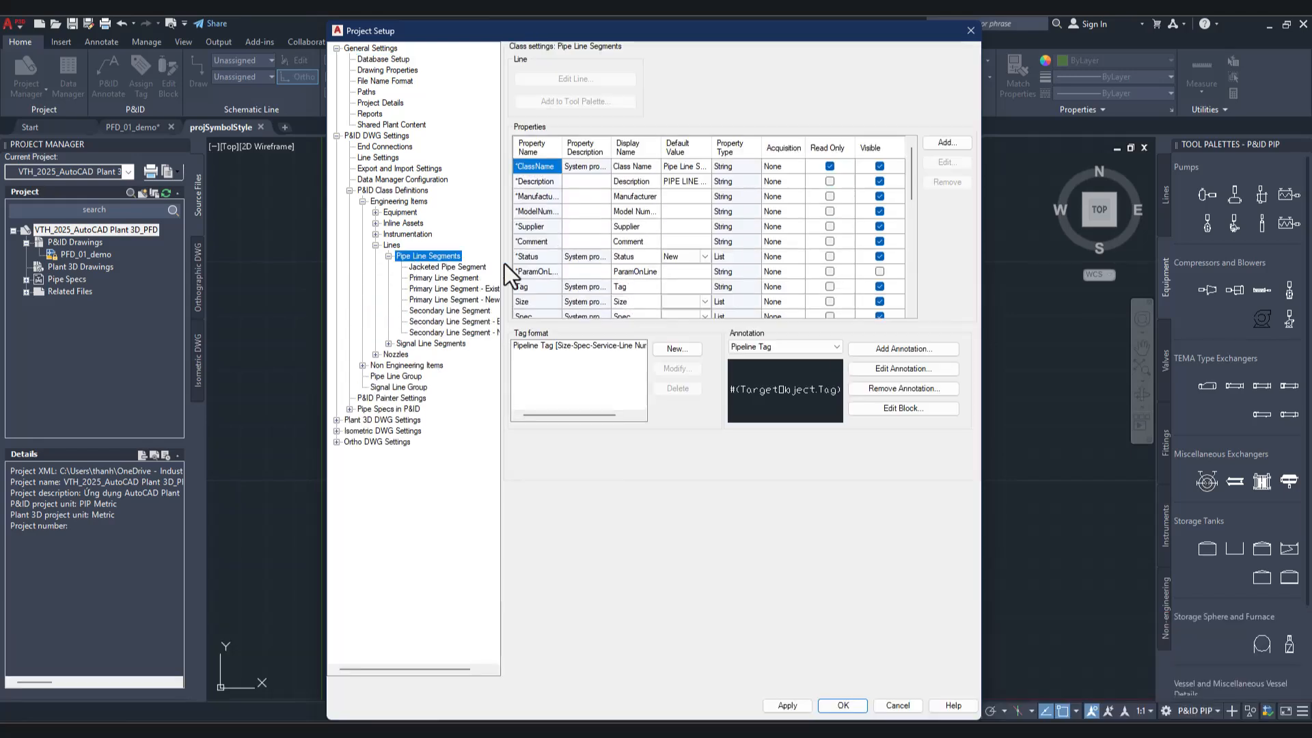
Step: Add a String property named StreamNumber with the display name Stream Number to the Pipe Line Segments class
scroll(772, 228, down, 8)
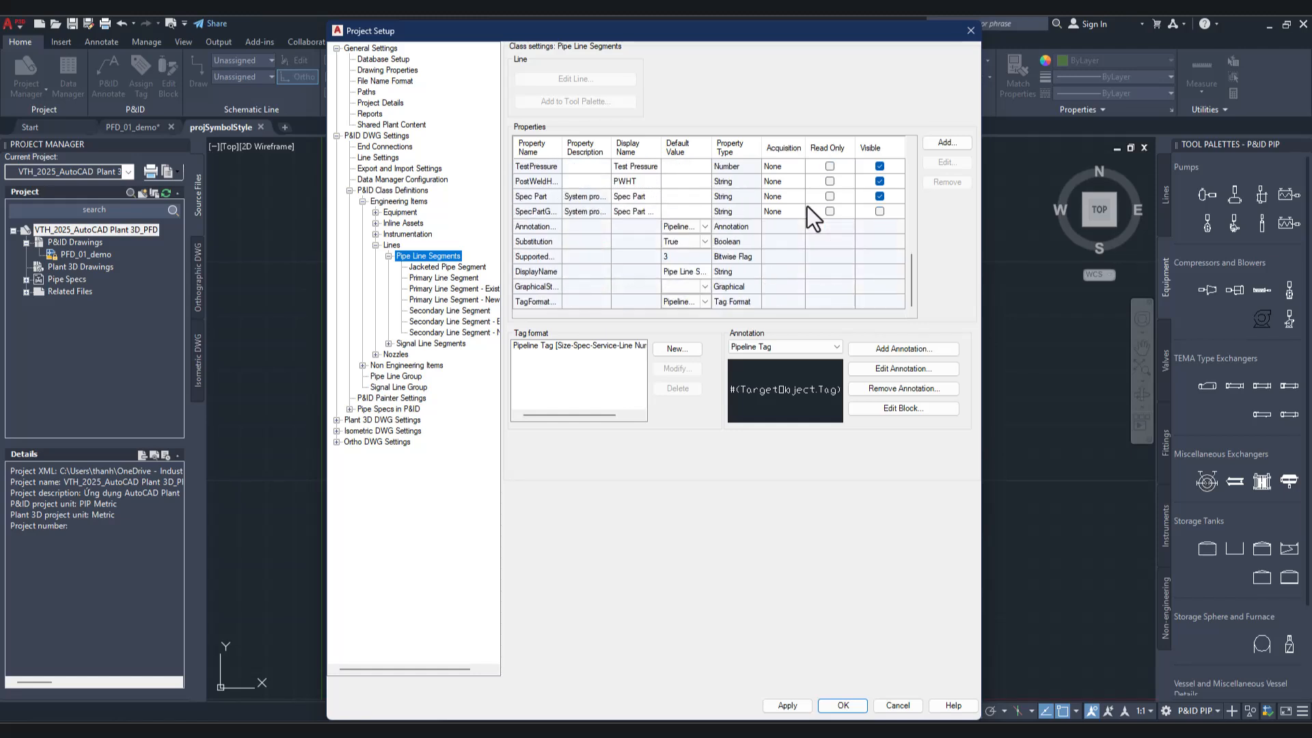
scroll(806, 206, up, 5)
scroll(806, 207, down, 5)
scroll(657, 288, up, 8)
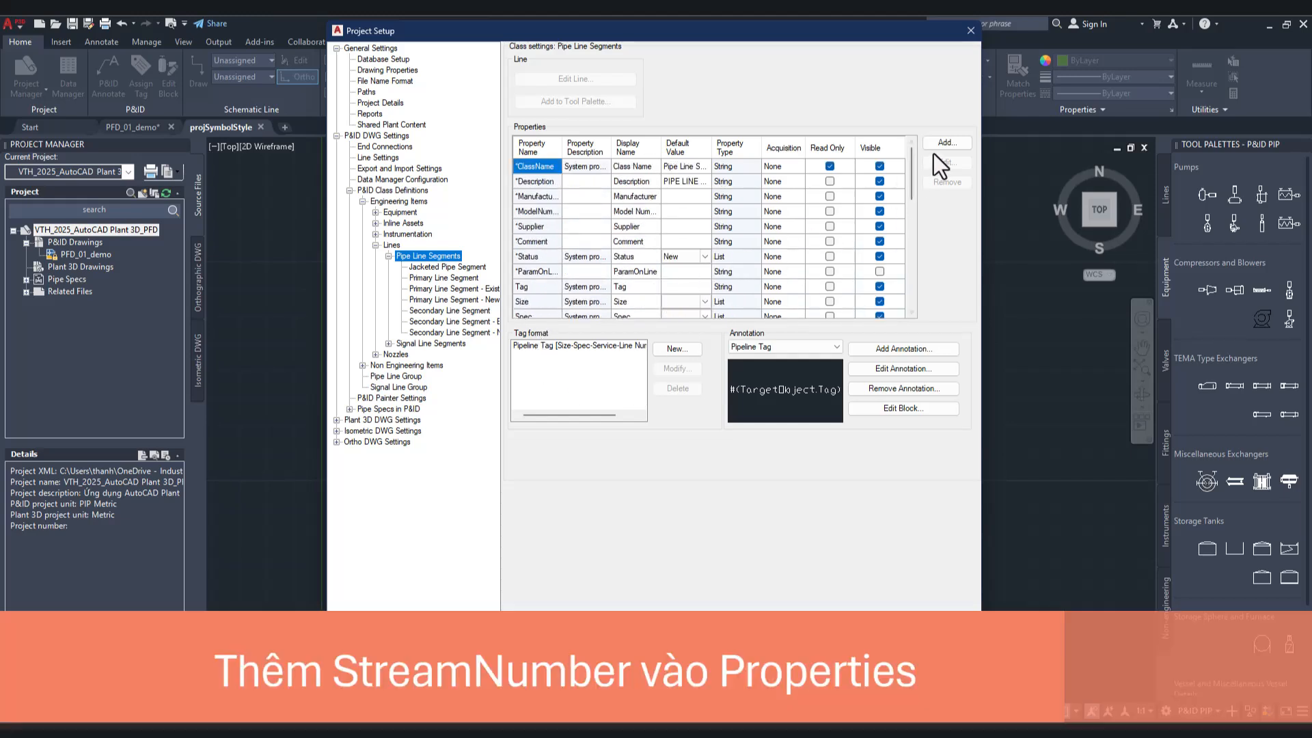
click(946, 143)
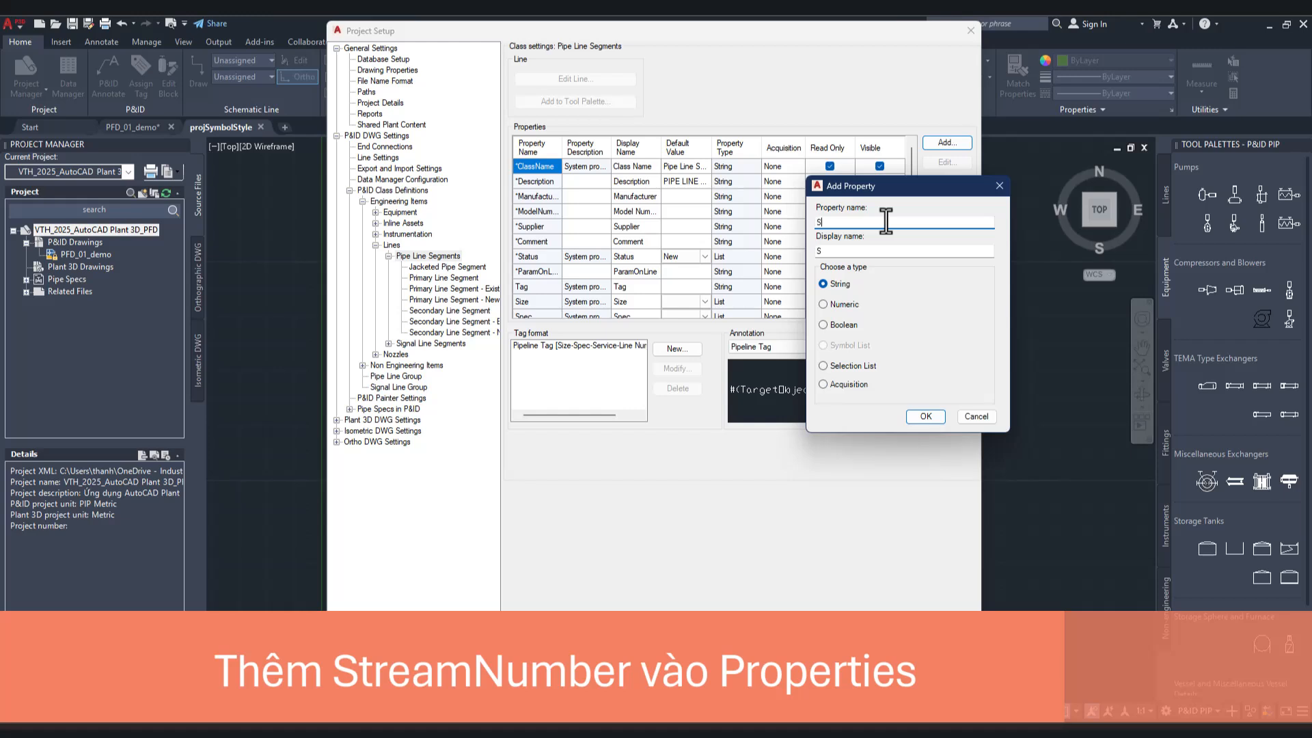
text(amNumber)
click(842, 251)
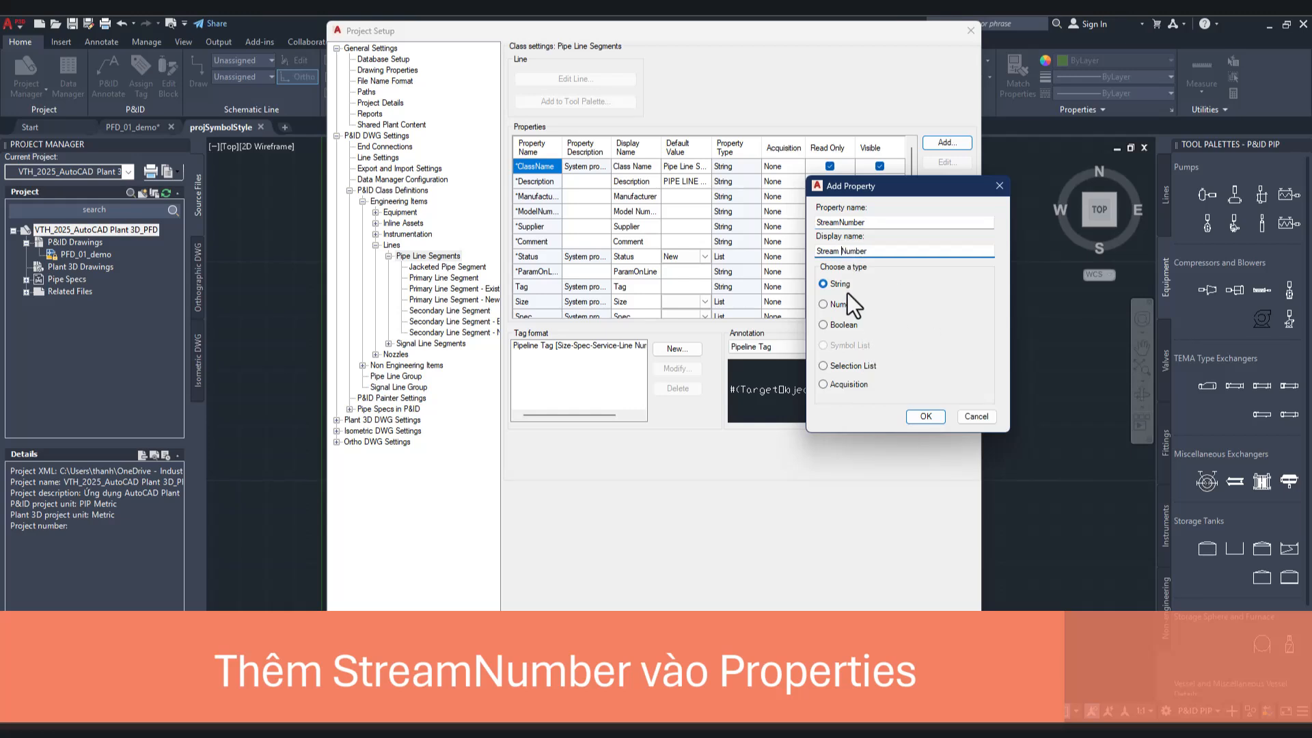
click(925, 416)
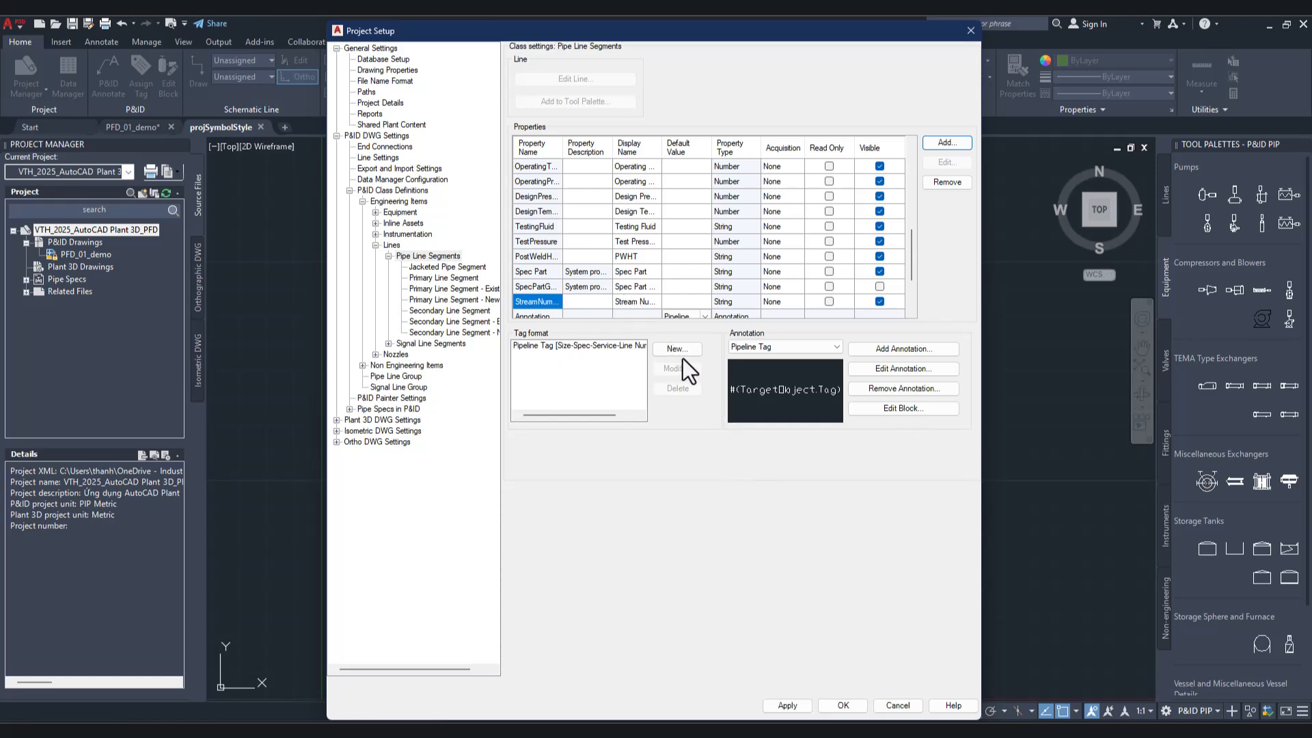
double_click(636, 299)
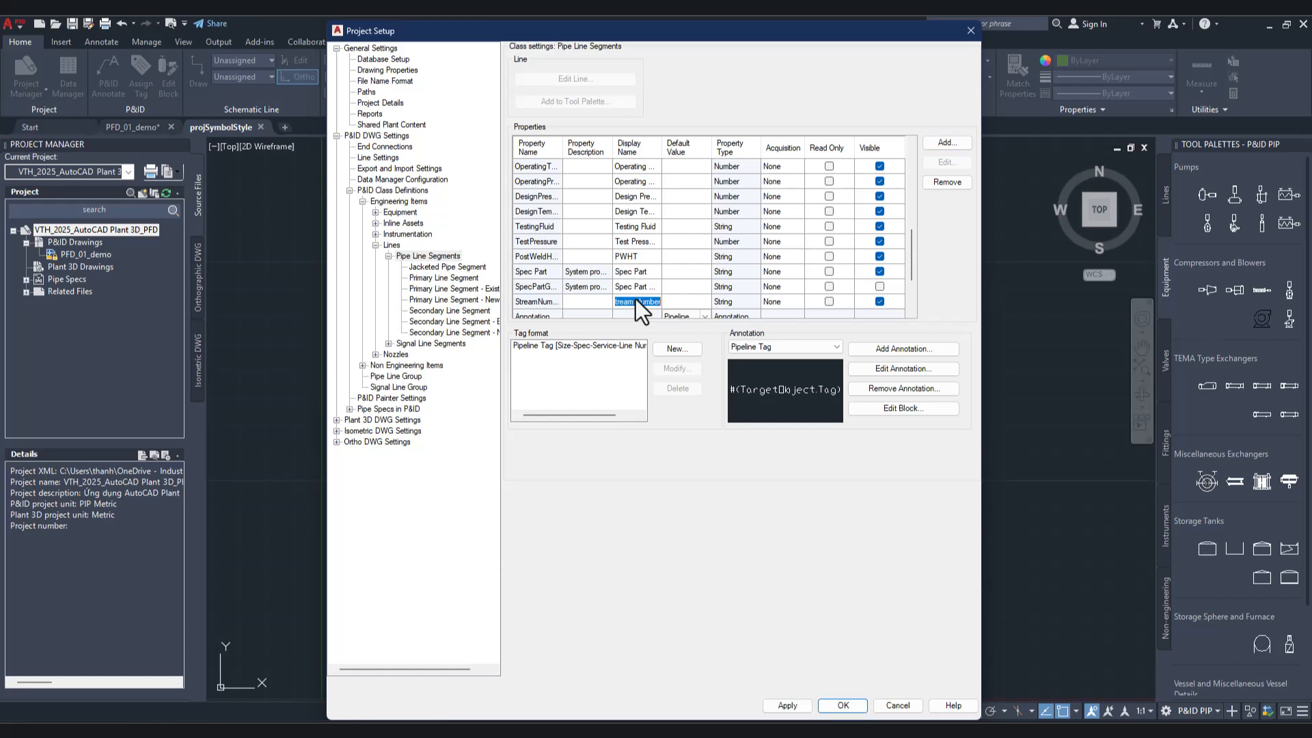
click(529, 302)
Step: Start a new tag format for Pipe Line Segments named "PFD tag" with 1 subpart
click(676, 347)
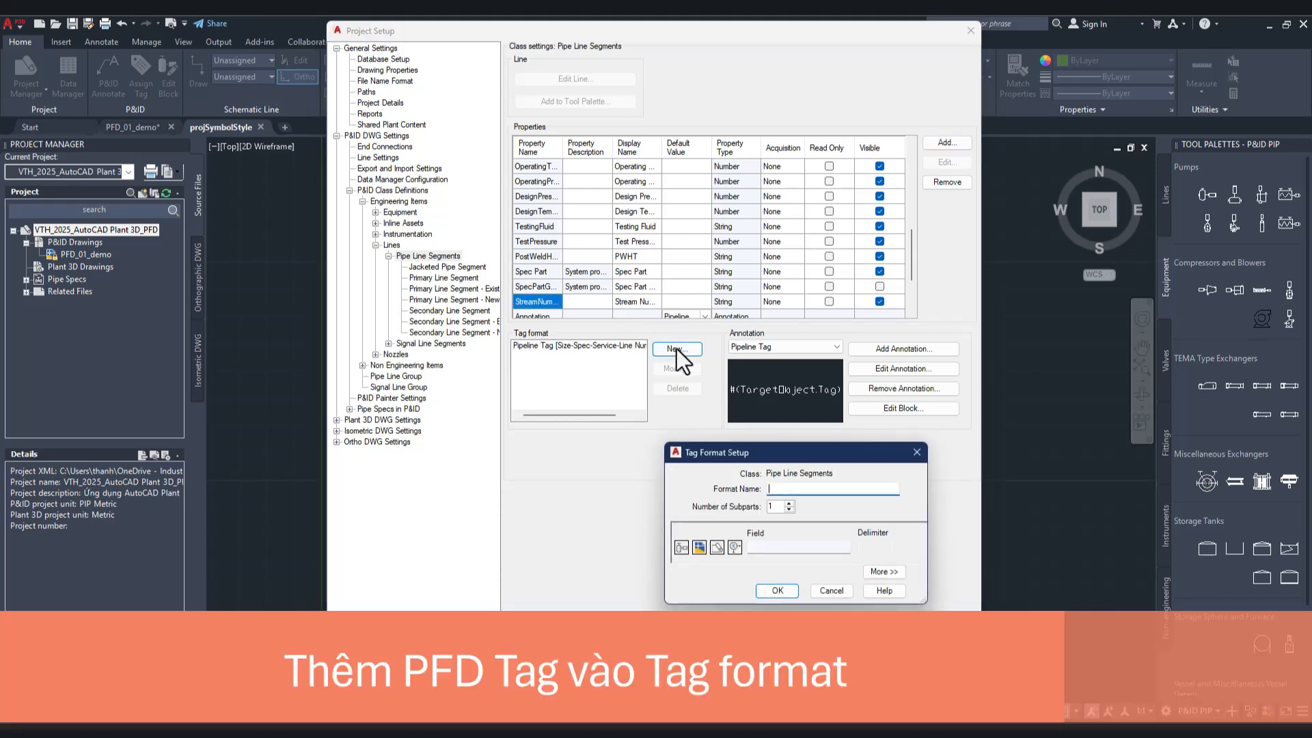
drag(722, 443, 686, 421)
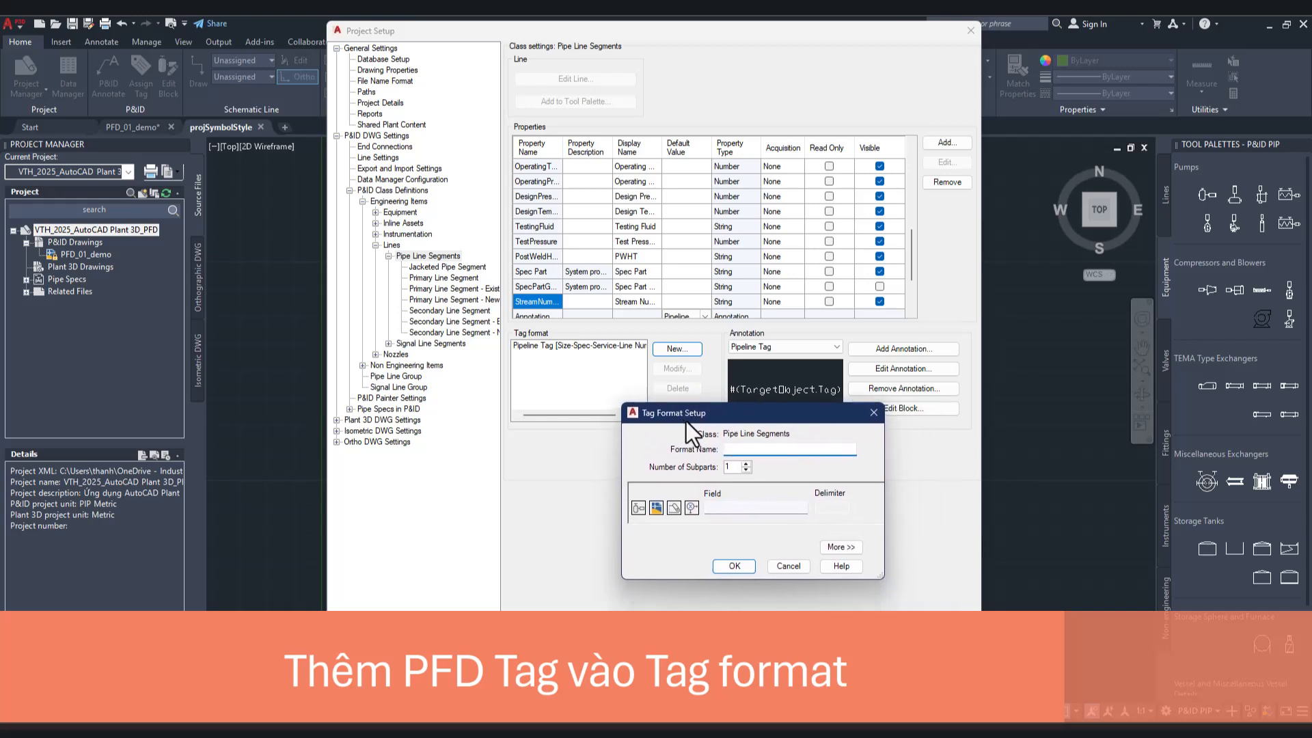
text(PFD tag)
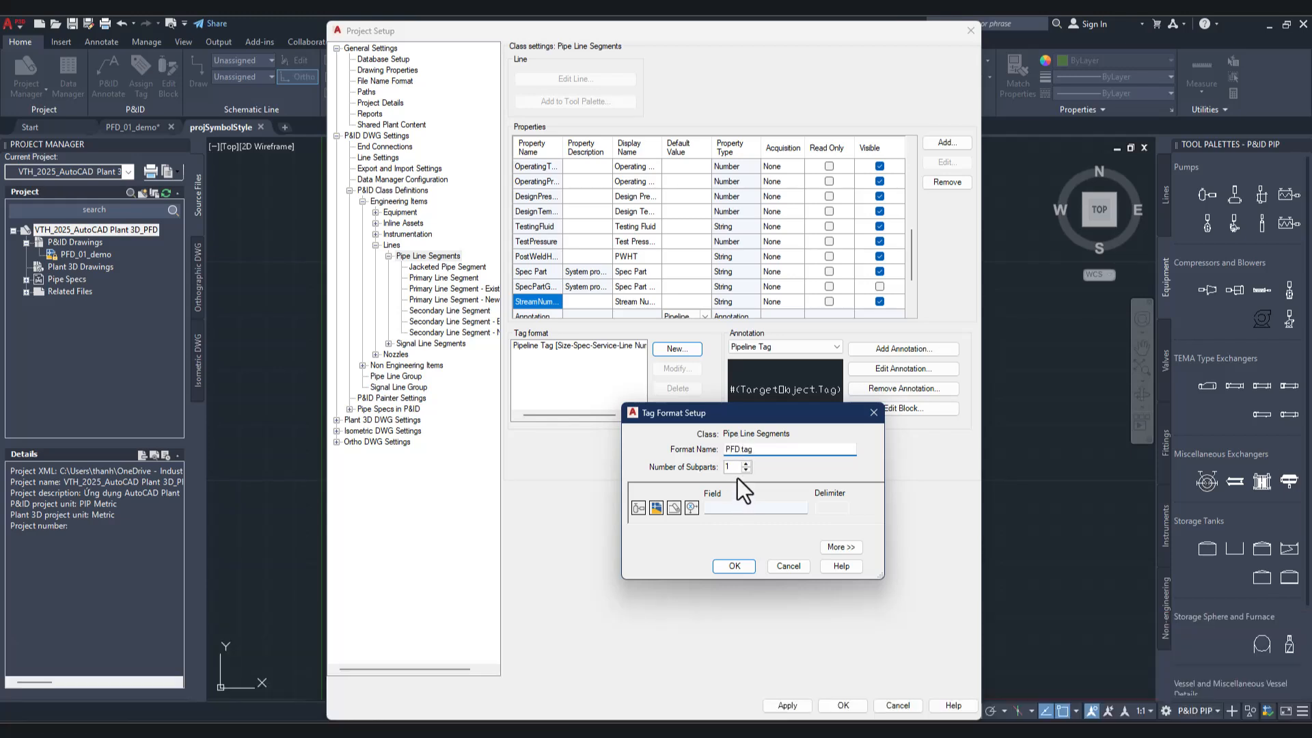
click(747, 464)
click(747, 464)
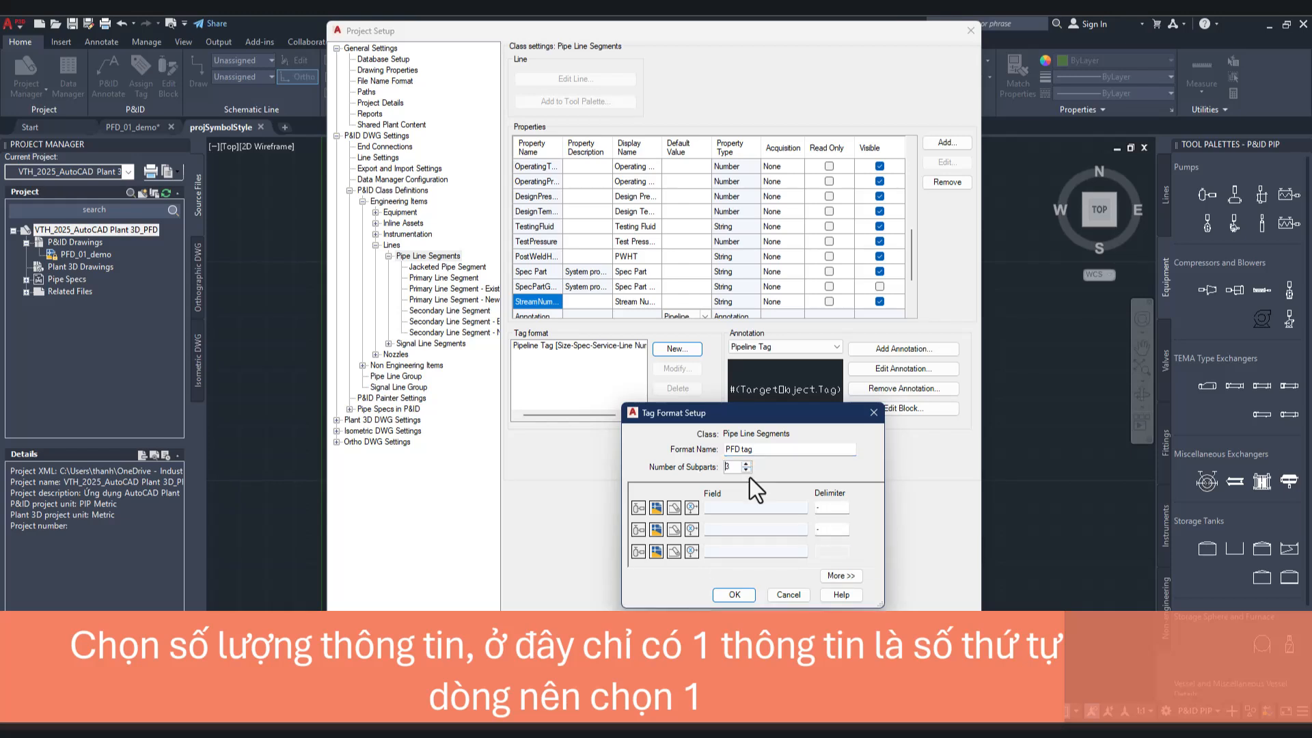
click(747, 471)
click(746, 471)
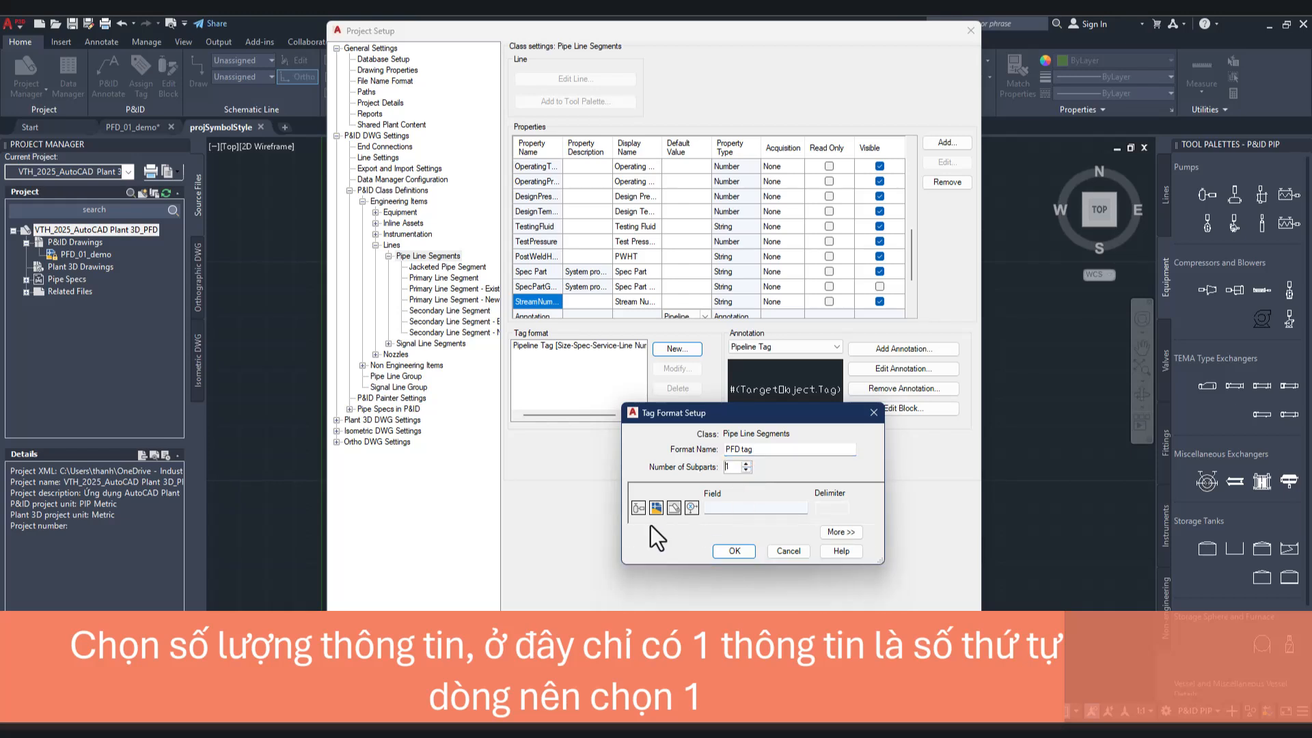
Step: Assign the Stream Number class property of Pipe Line Segments as the PFD tag's subpart field
click(637, 508)
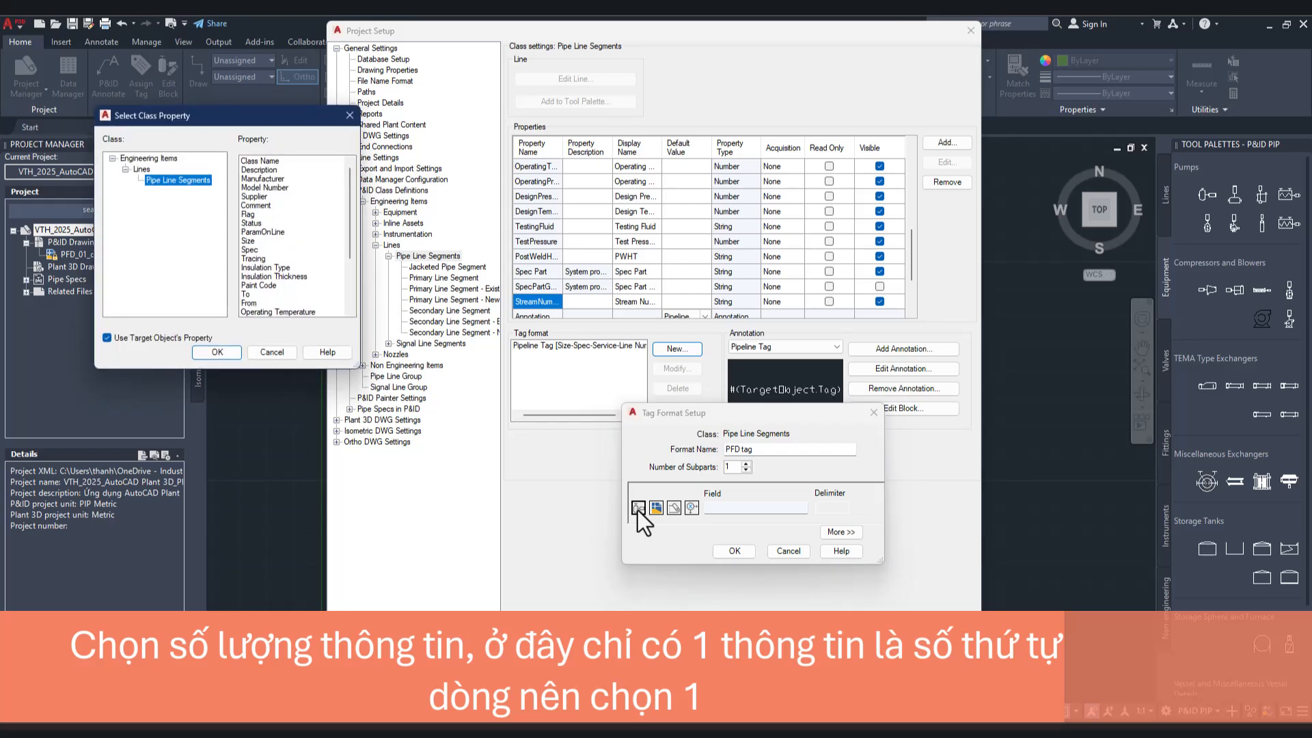
click(266, 268)
scroll(267, 273, down, 3)
click(276, 313)
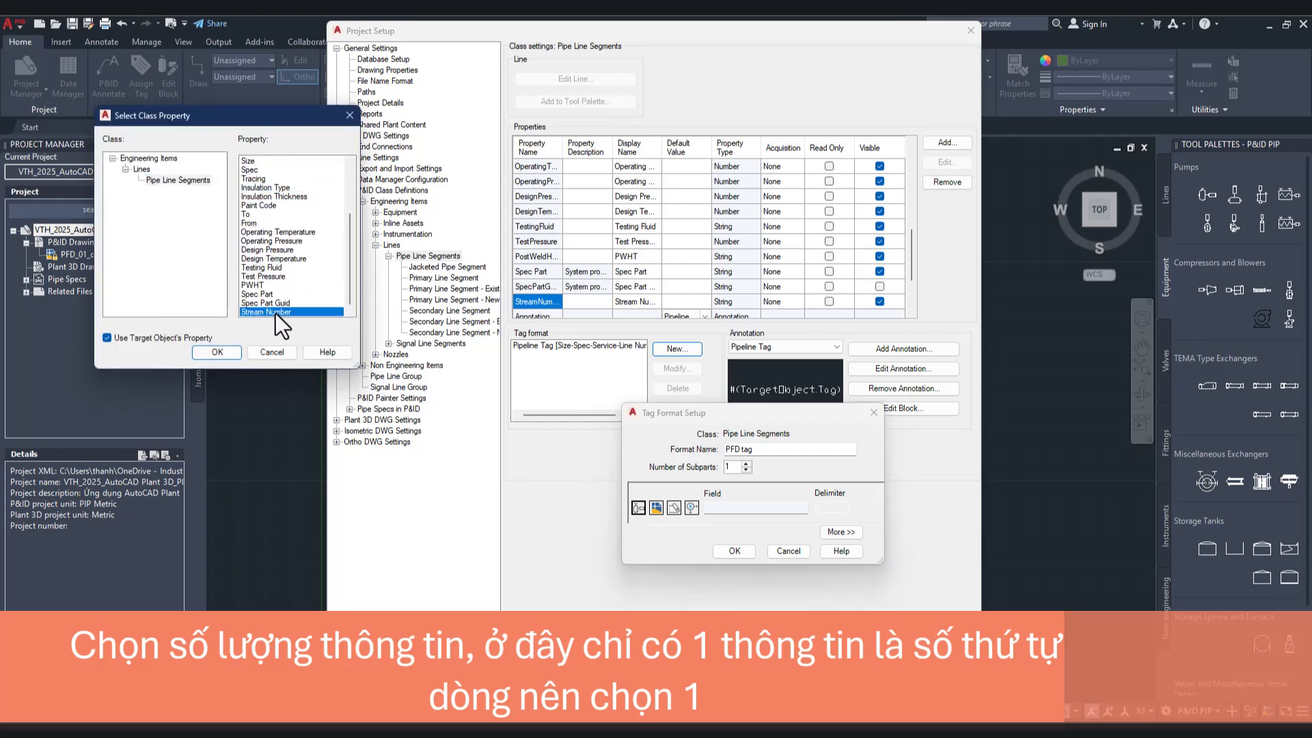
click(219, 351)
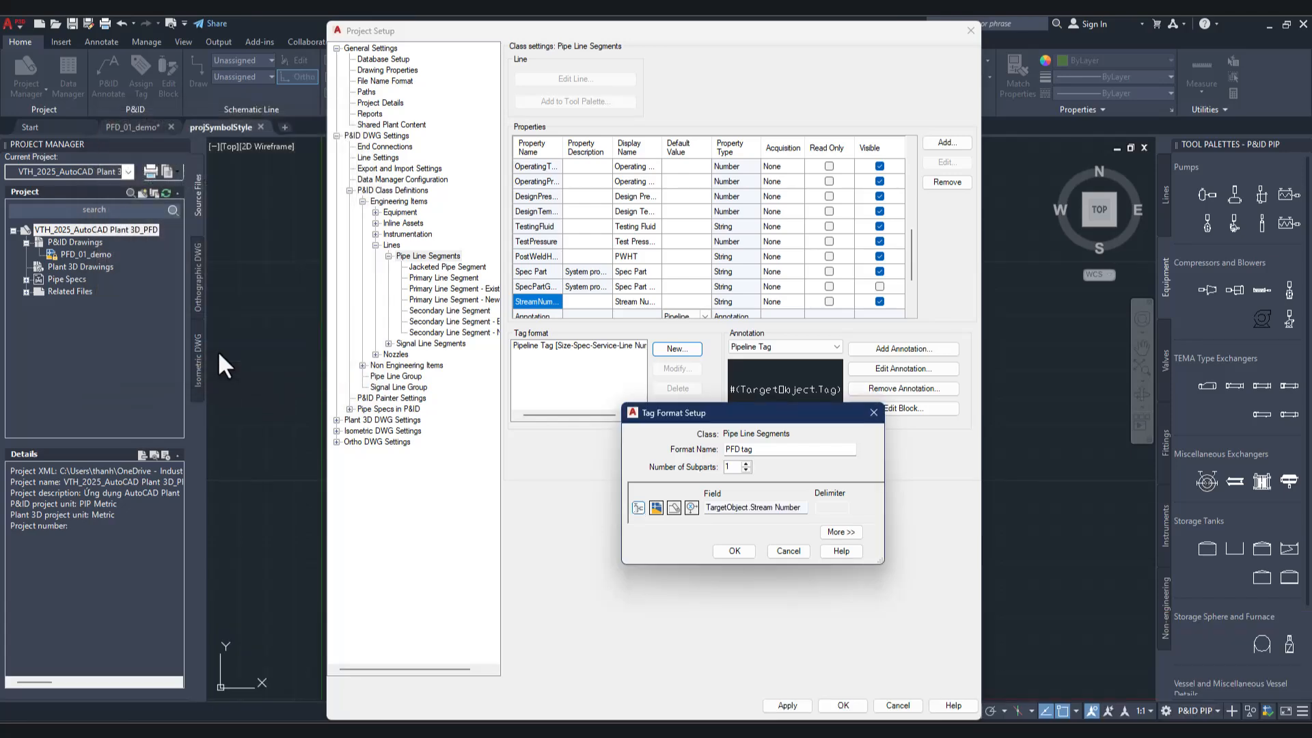
Step: Define the Stream Number subpart's expression as Numbers of variable length, autogenerated from a project field
click(693, 513)
drag(235, 134, 532, 248)
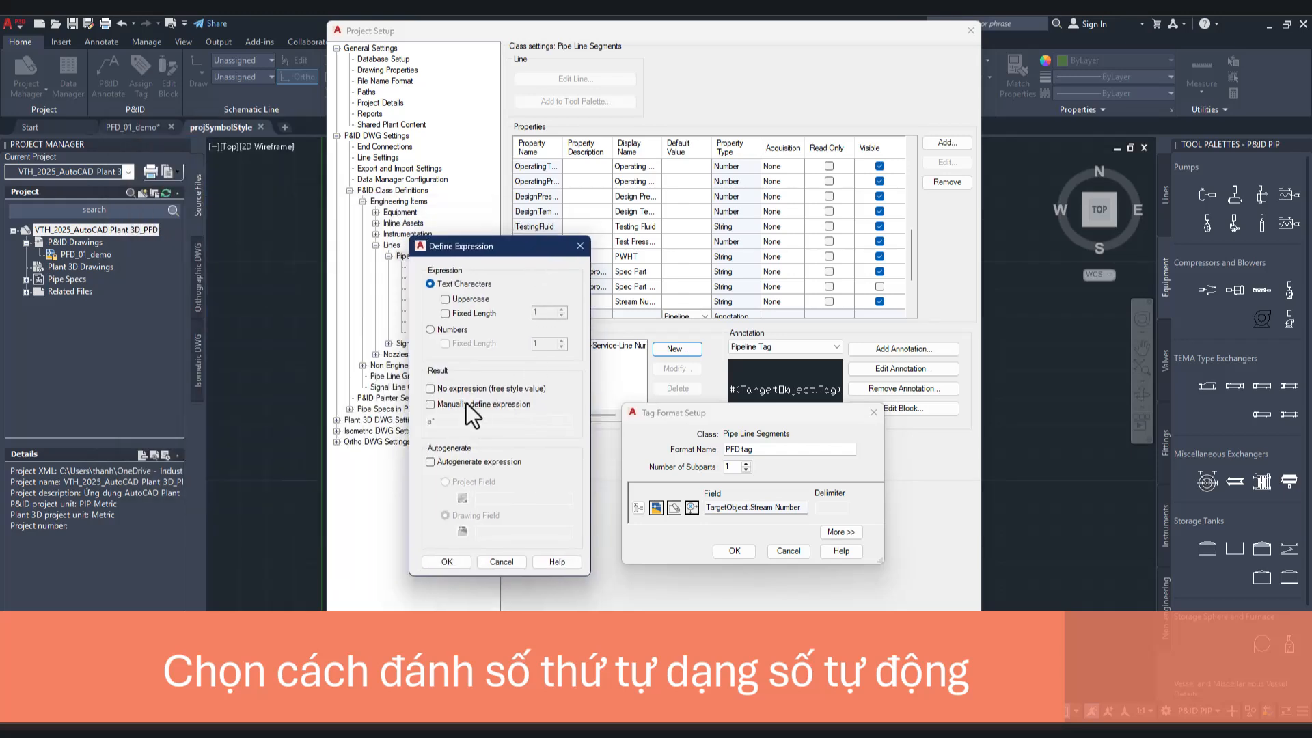
click(452, 387)
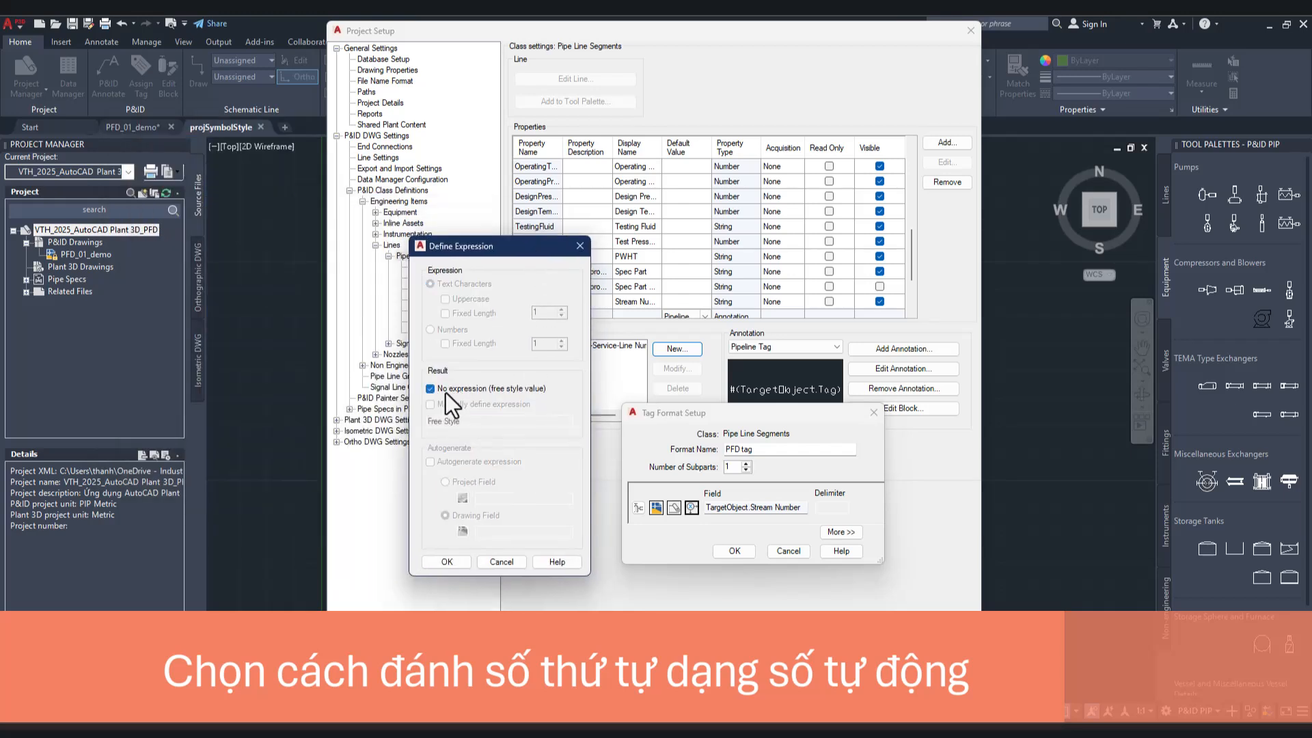
click(445, 392)
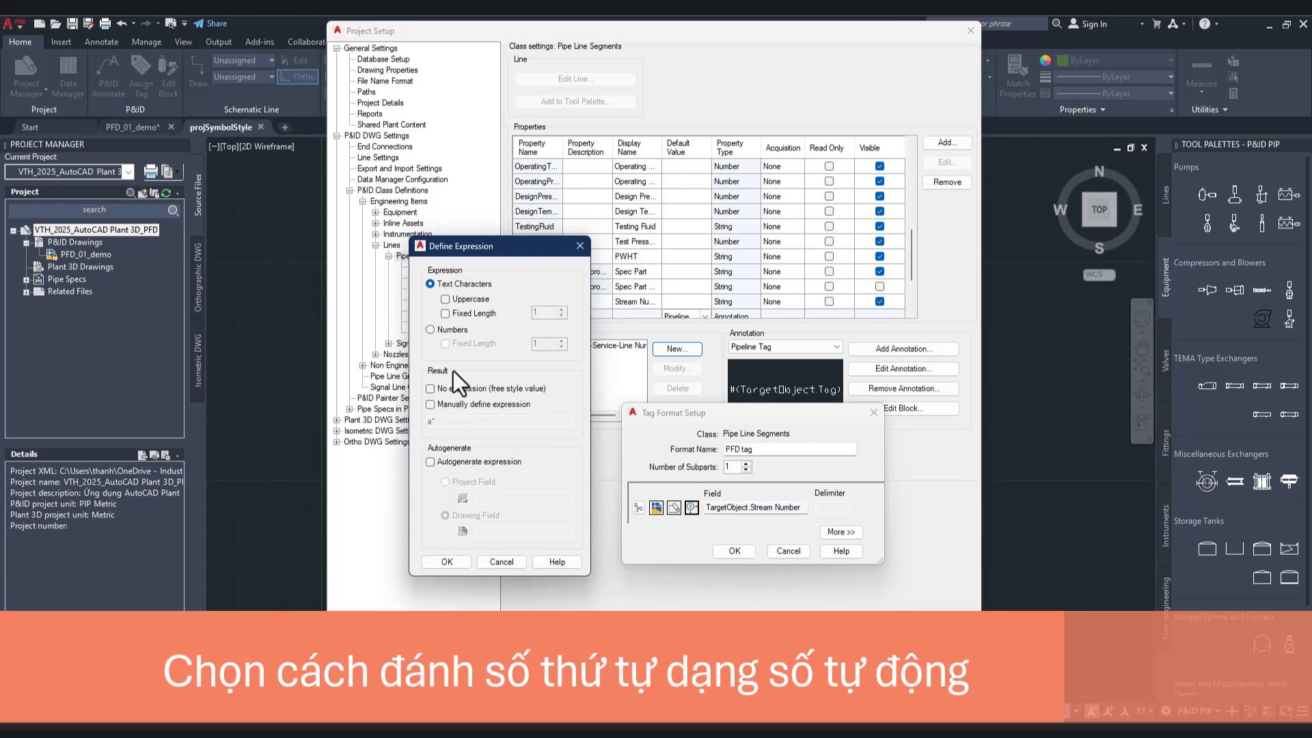
click(448, 332)
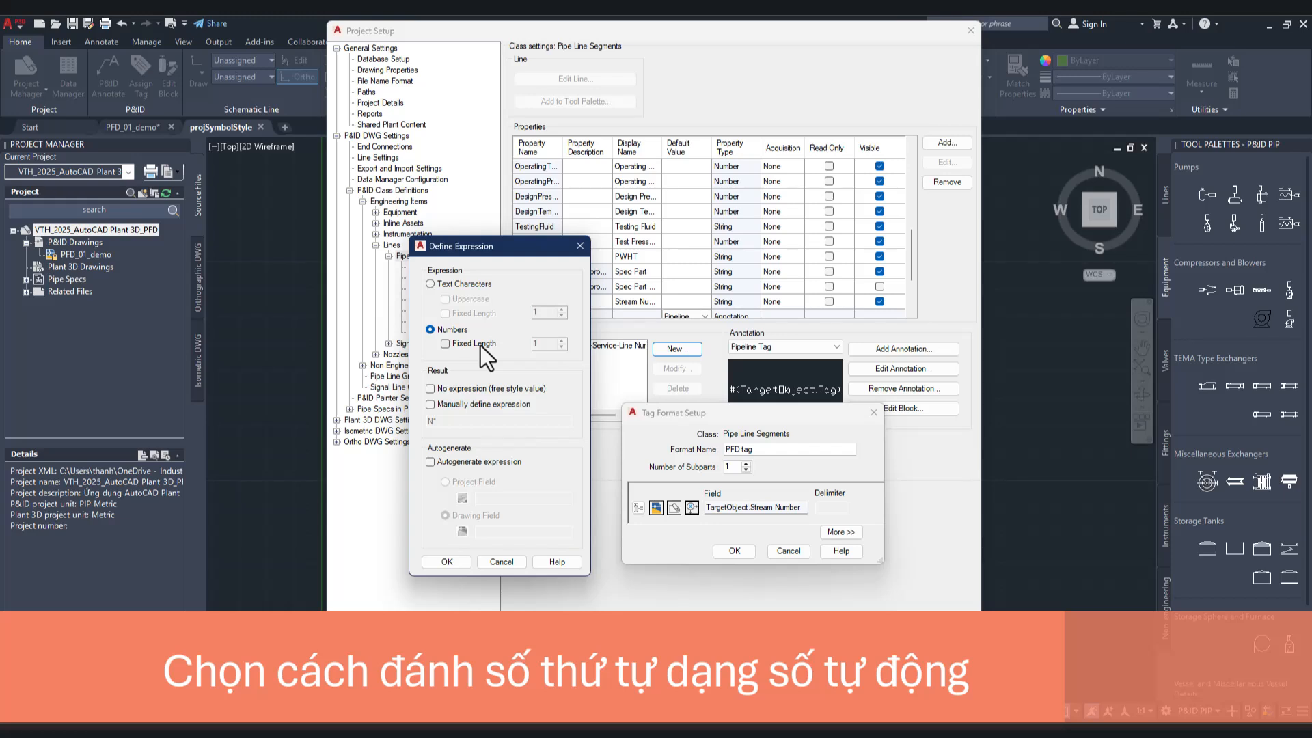
click(452, 462)
click(445, 482)
Step: Create a project autogeneration property LastStreamNumber with description Last Stream Number, last used value 0 and increment 1
click(457, 497)
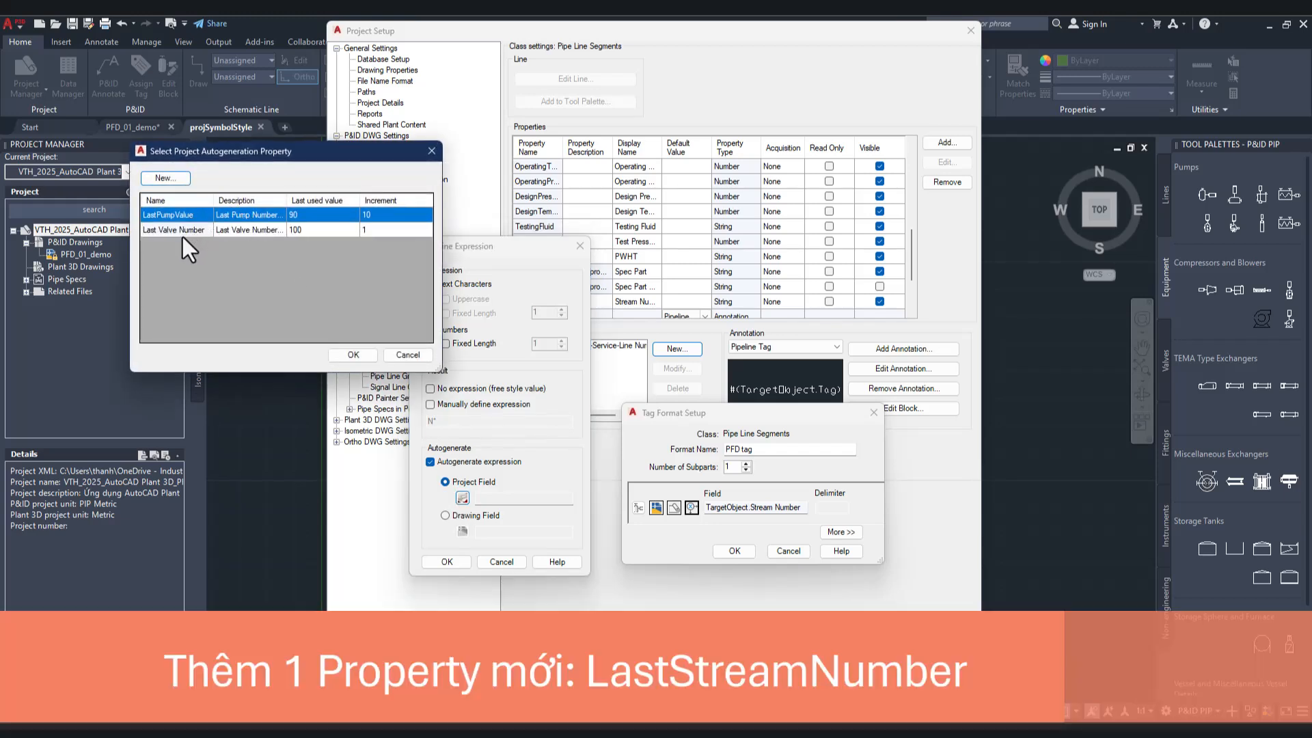
click(165, 179)
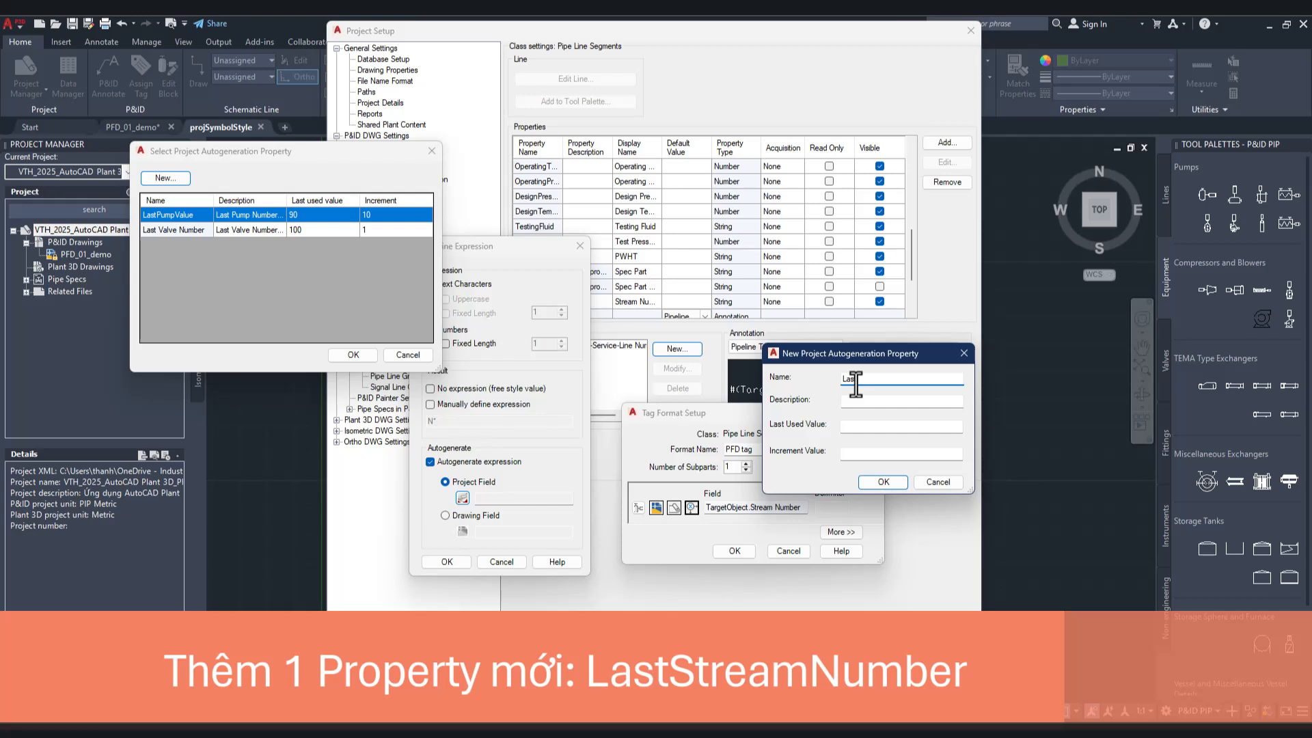
text(treamNumber)
click(882, 402)
text(Last Stream Numbe0)
click(893, 484)
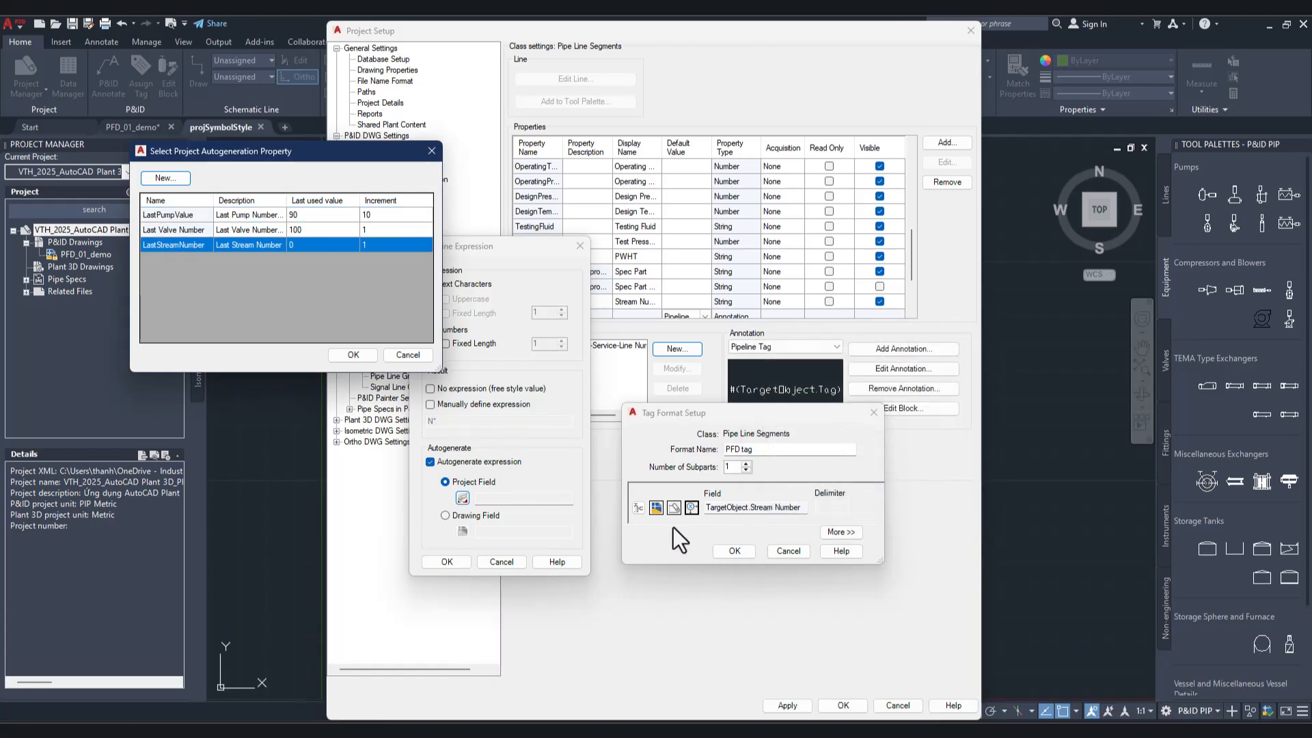
Step: Use LastStreamNumber as the expression's project field and accept the expression and the PFD tag format
drag(304, 155, 528, 191)
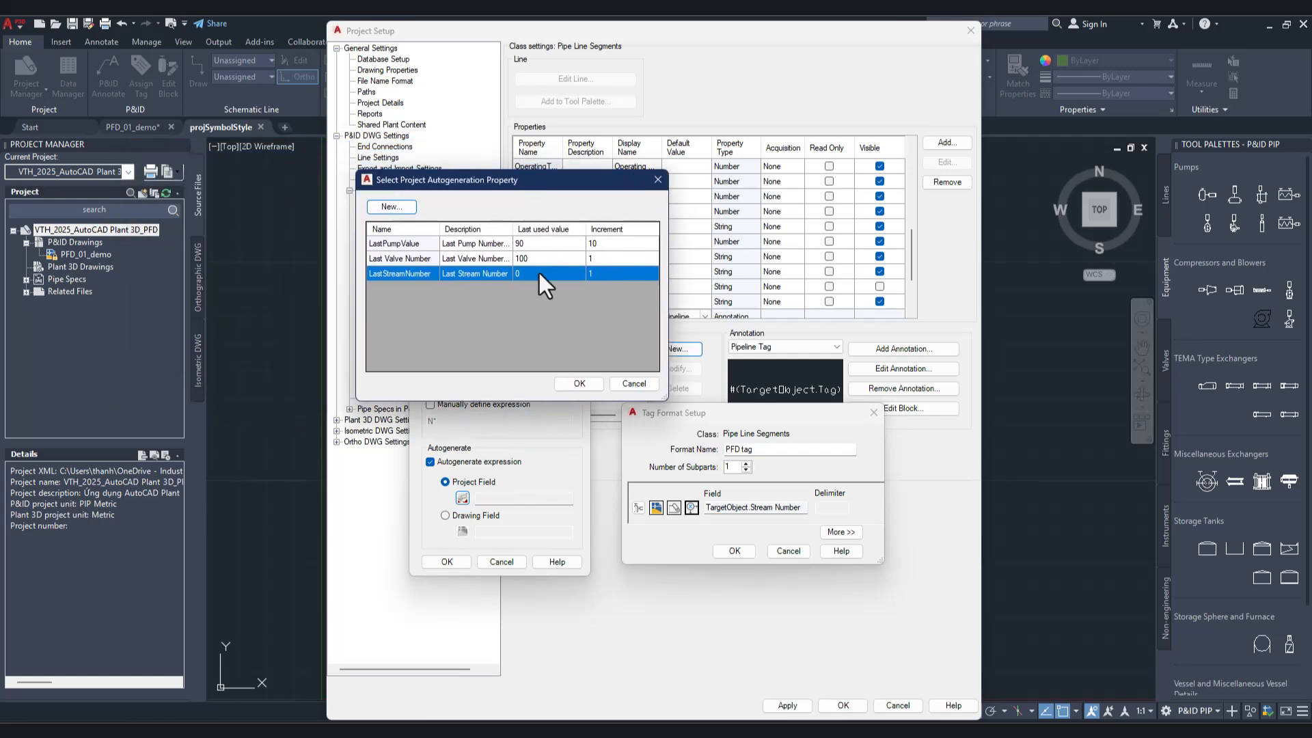
click(585, 387)
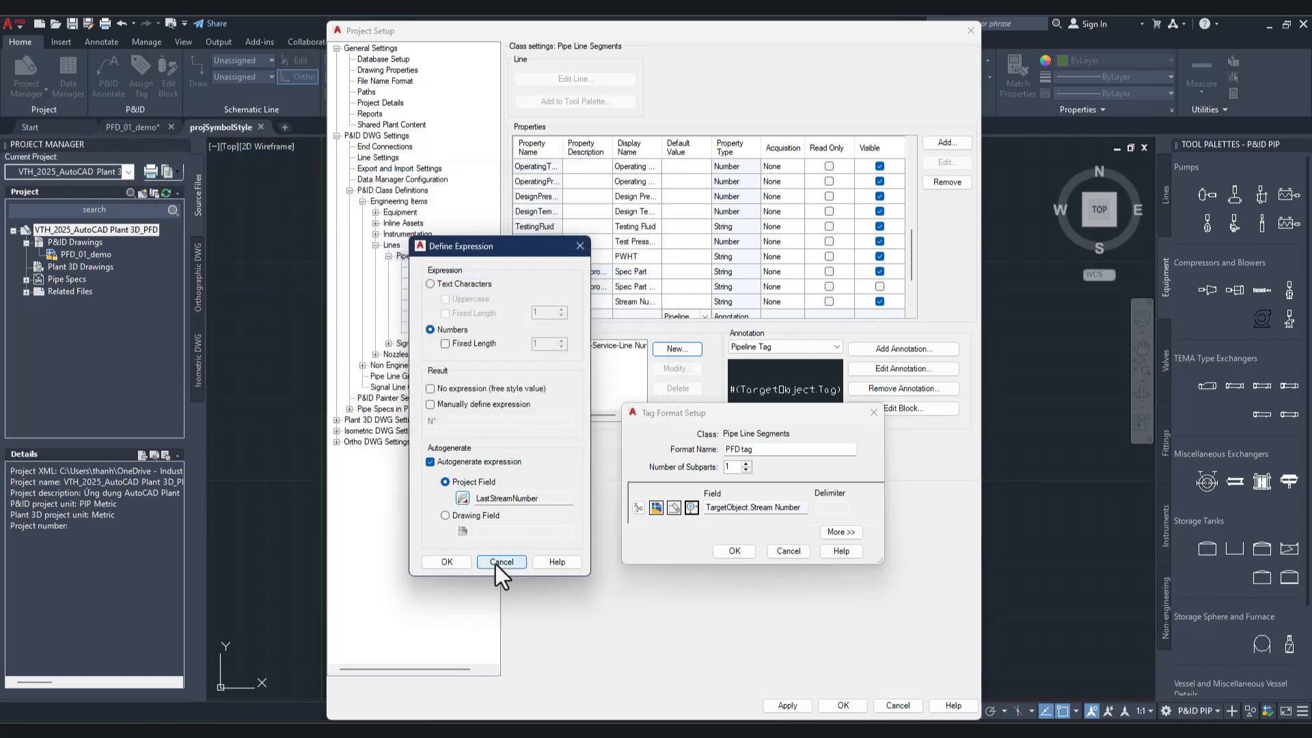
click(456, 564)
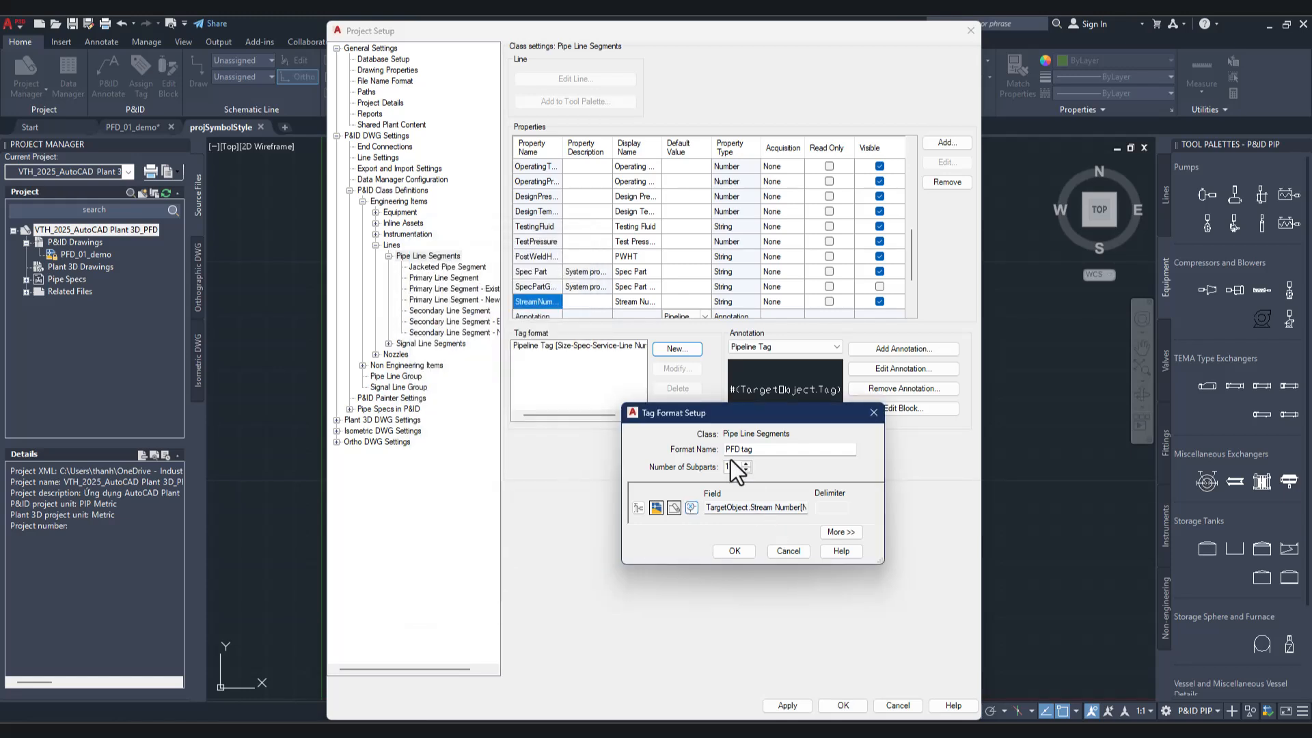
click(737, 553)
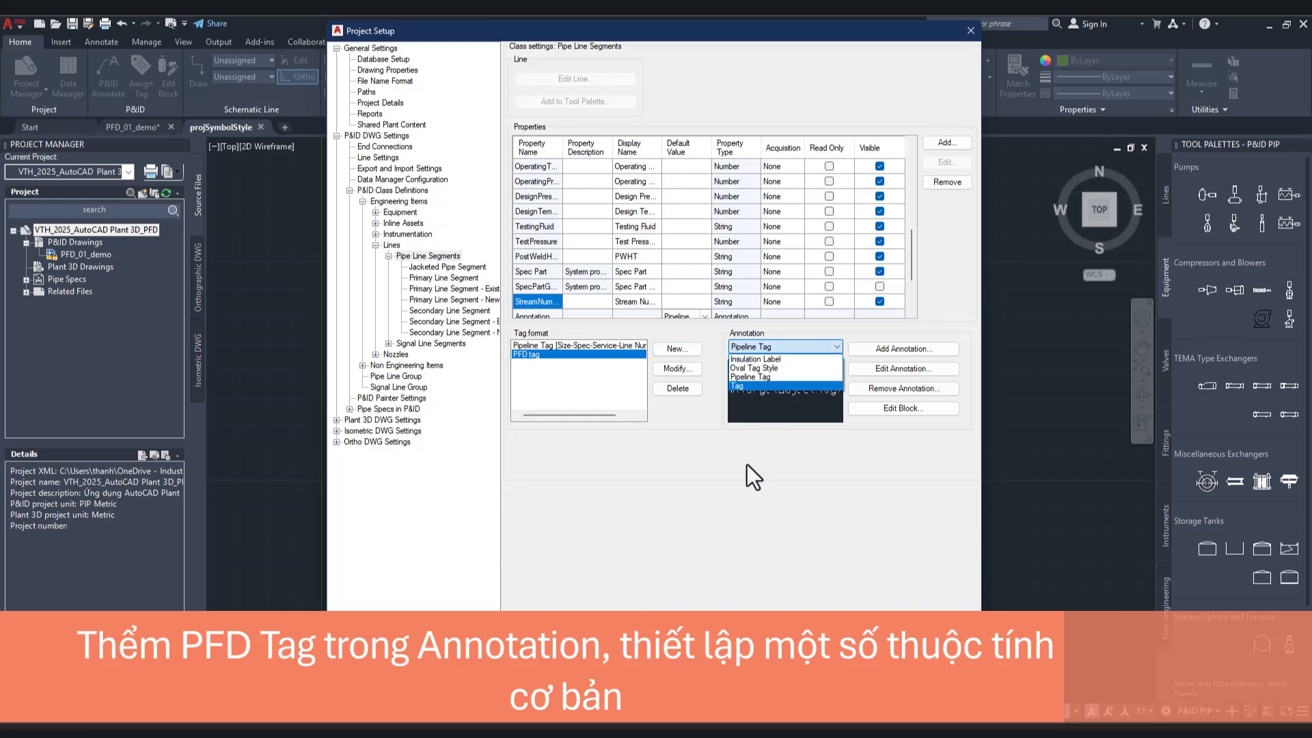
Step: Add a Pipe Line Segments annotation based on Pipeline Tag, with the symbol name "PFD tag"
click(788, 465)
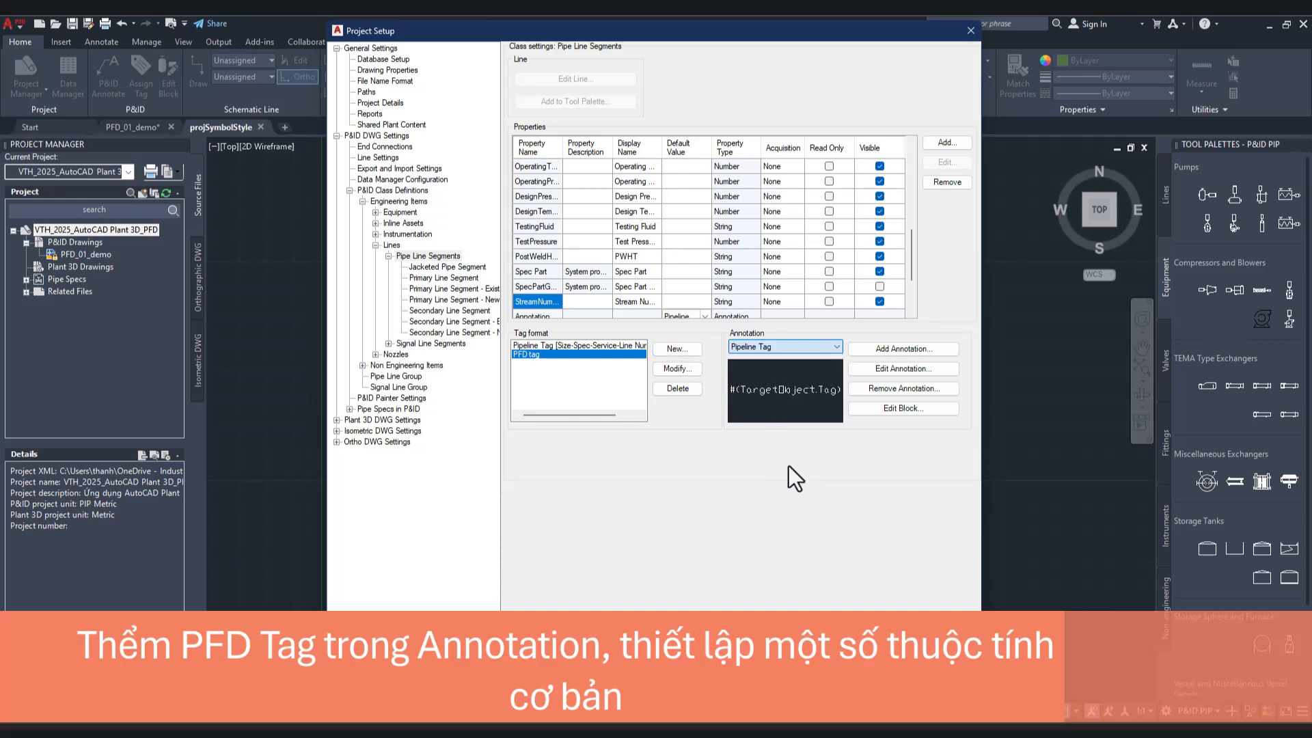
click(879, 352)
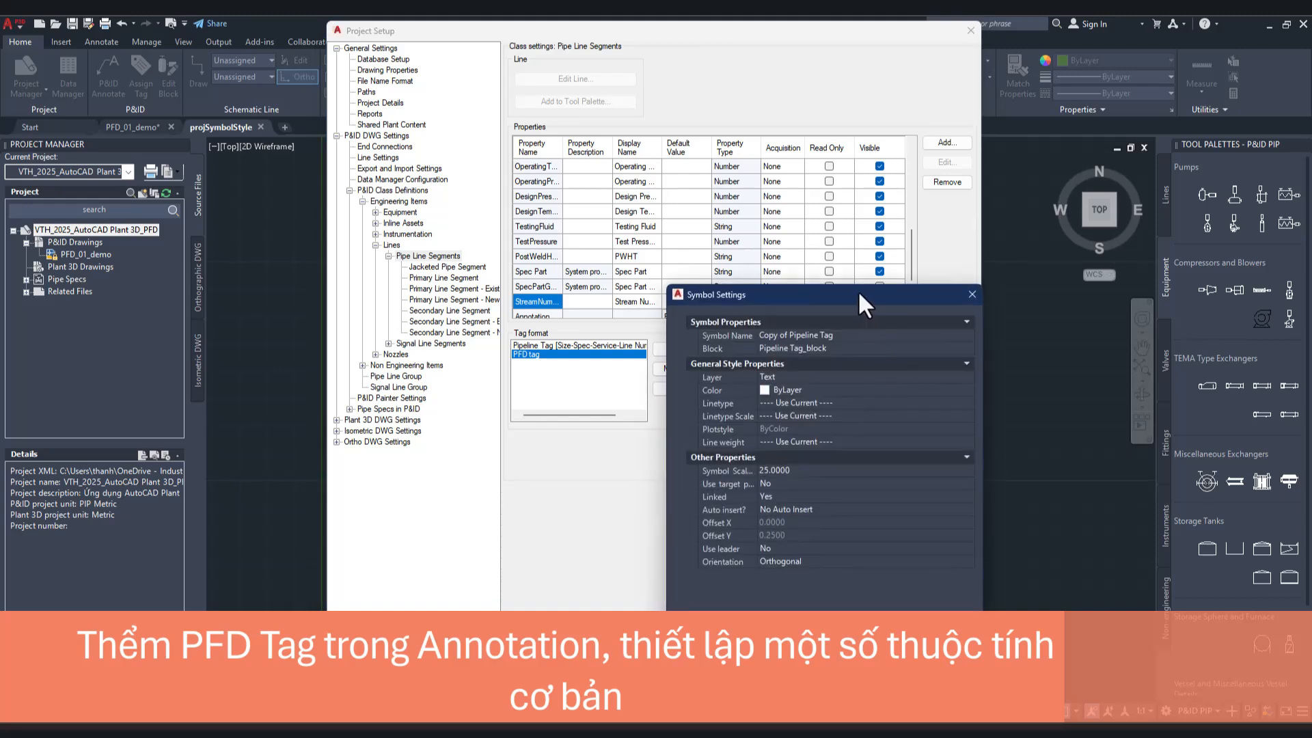
drag(858, 290, 699, 278)
click(684, 324)
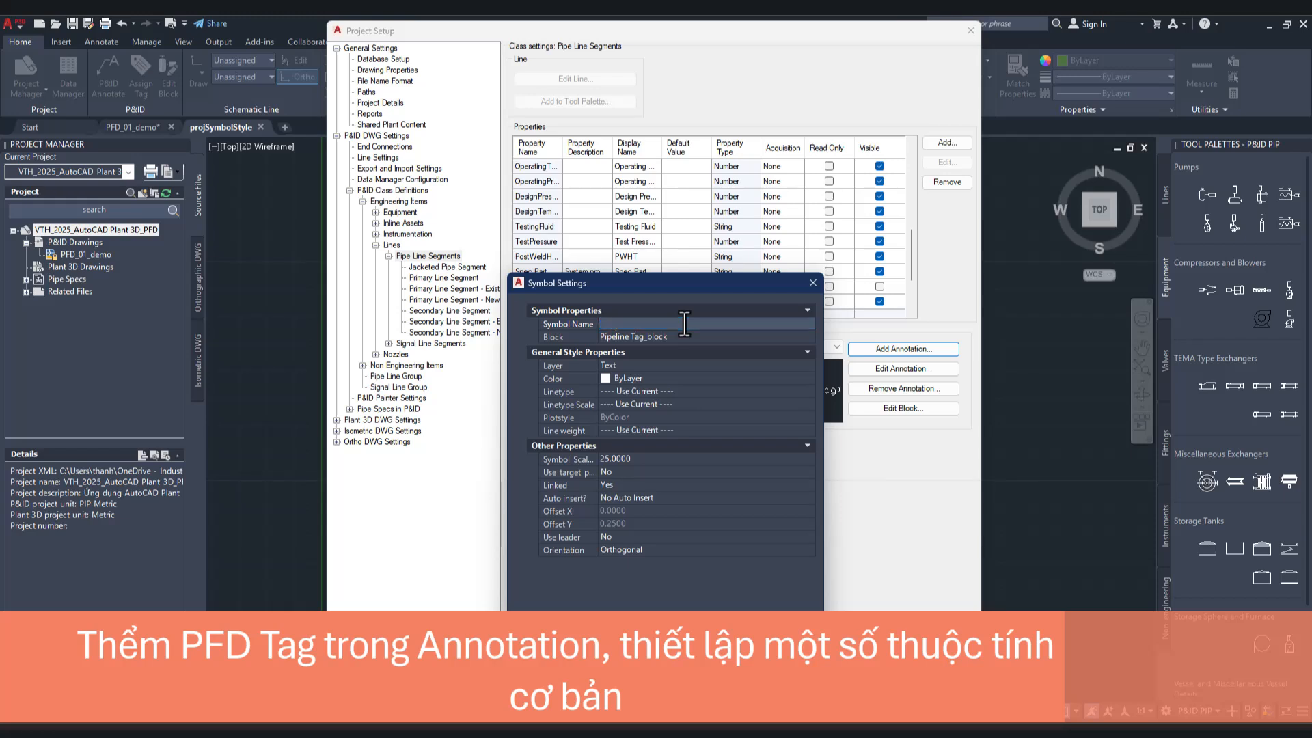
text(PFD tag)
Step: Set the linetype of the PFD tag annotation symbol to Continuous
click(746, 337)
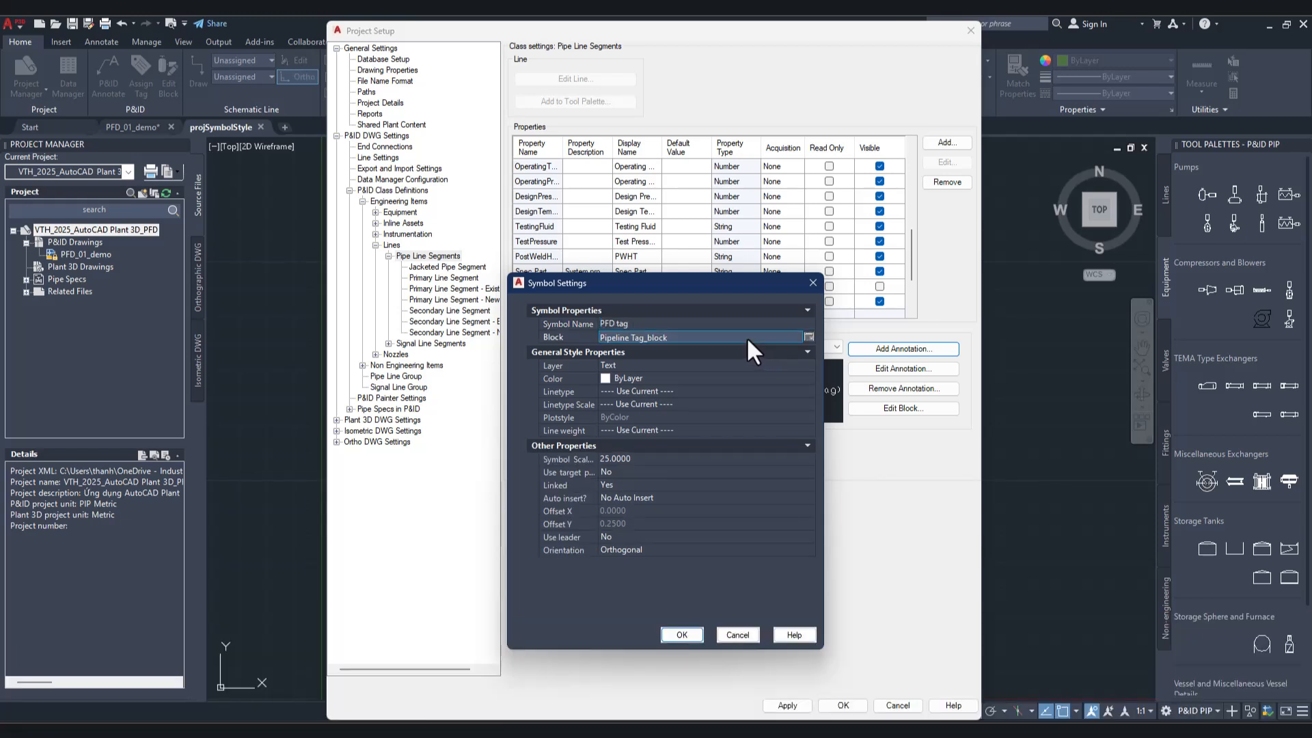
click(732, 366)
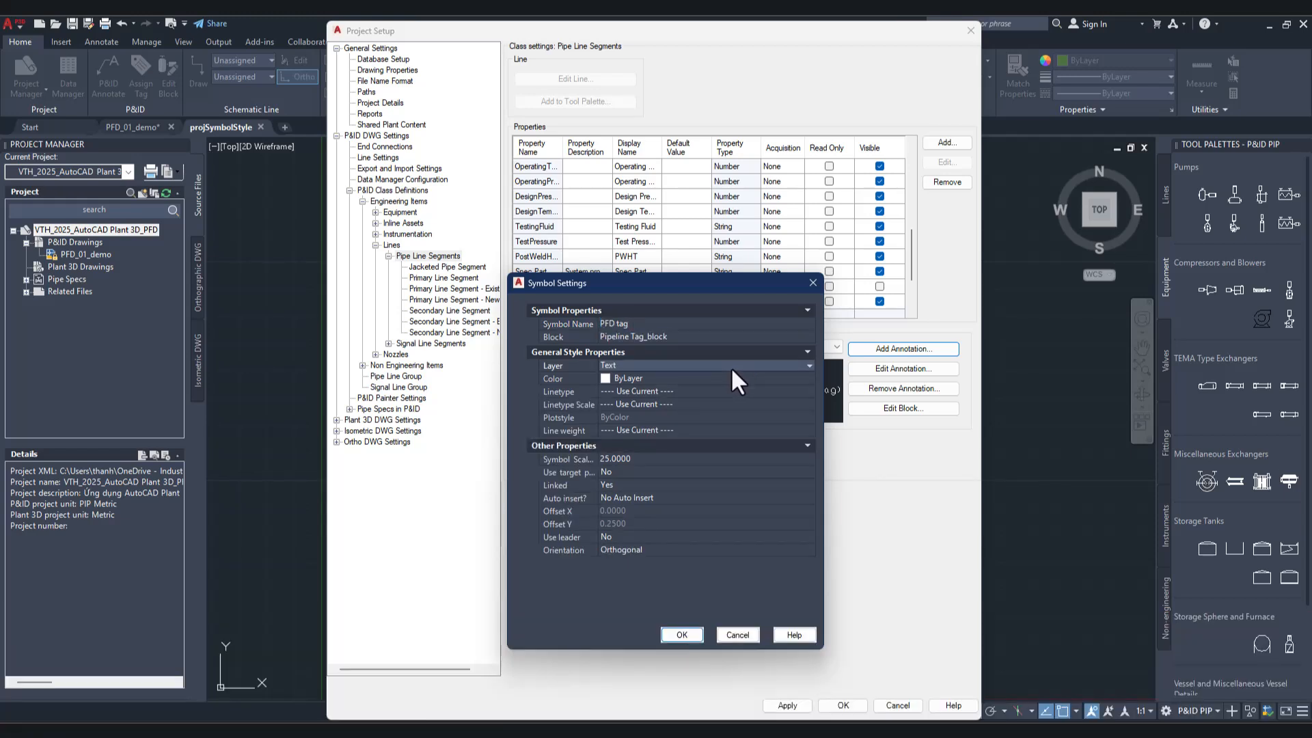
click(730, 380)
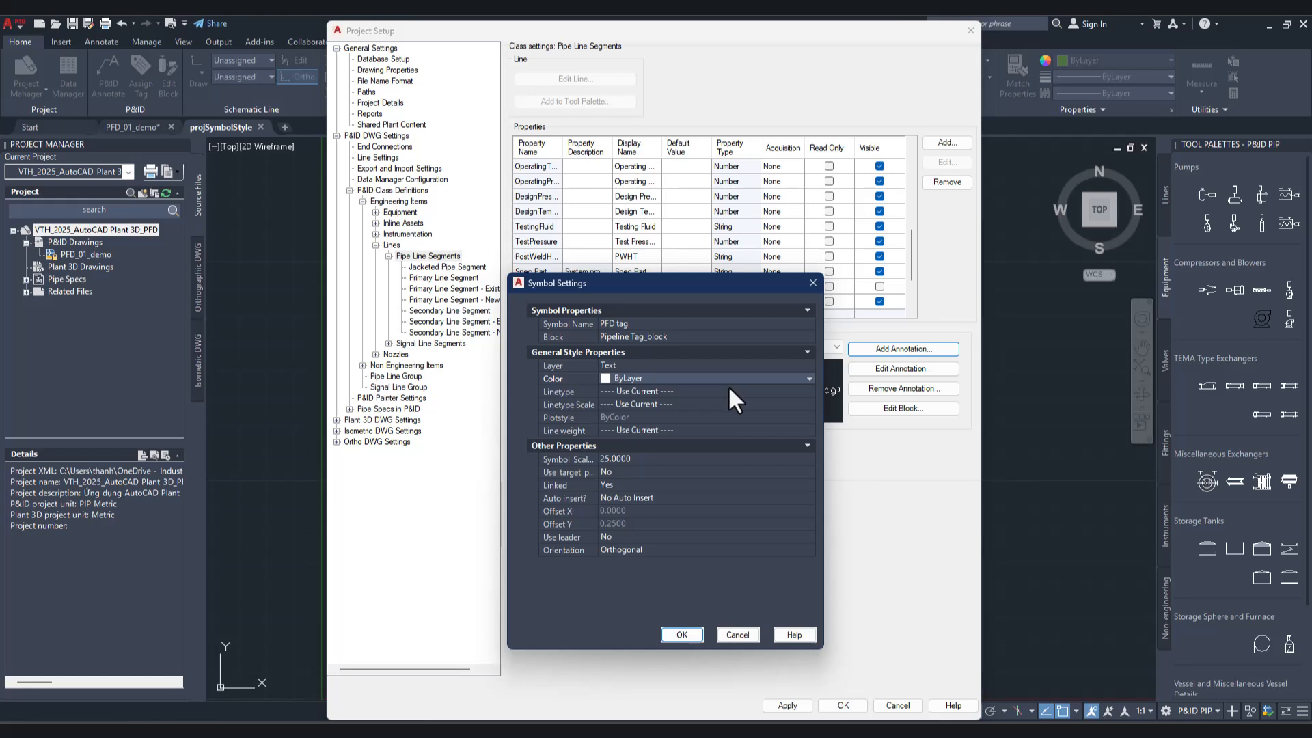
click(730, 388)
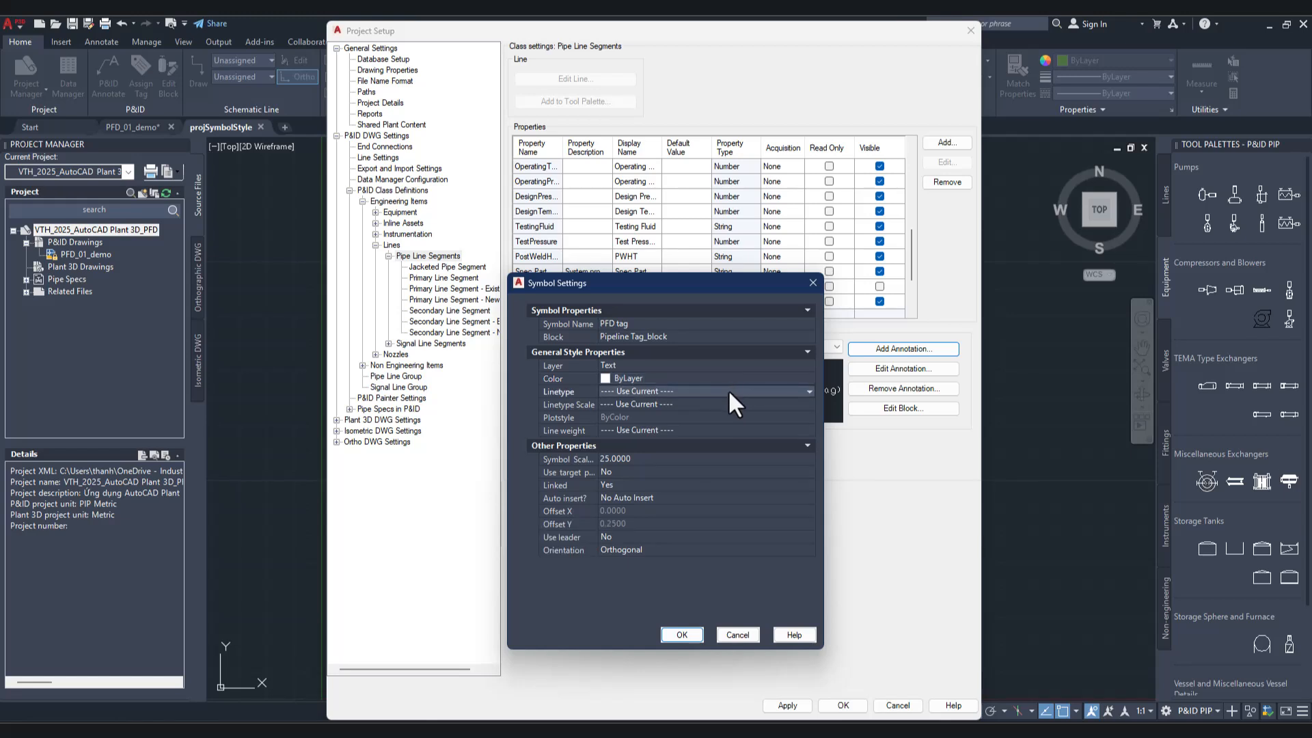
click(727, 388)
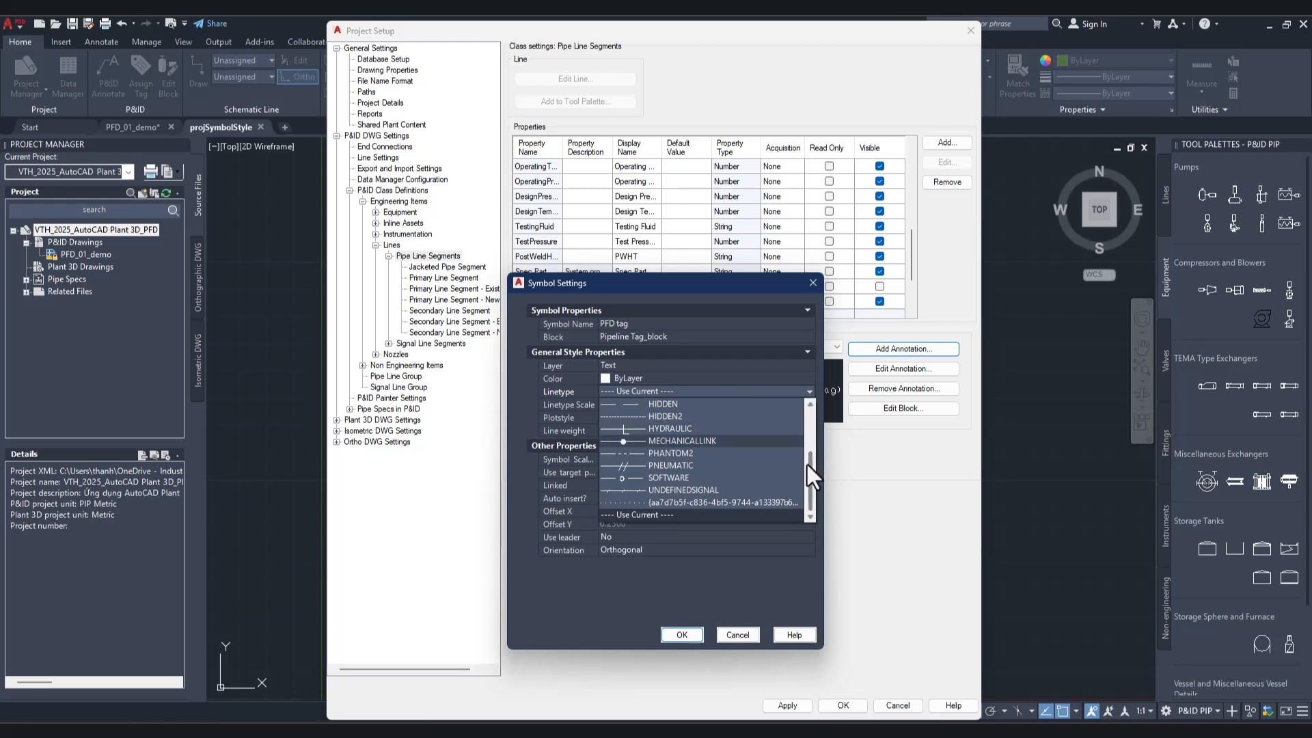
drag(811, 466, 806, 397)
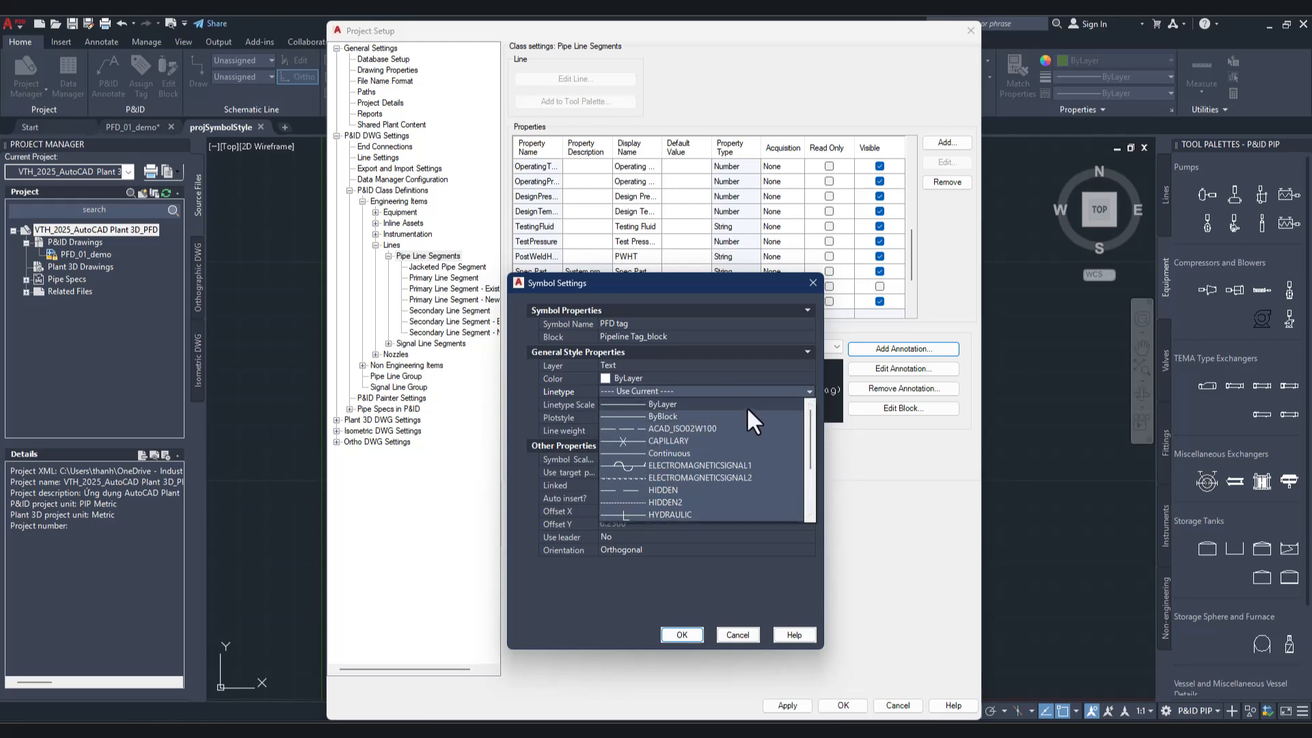
click(746, 452)
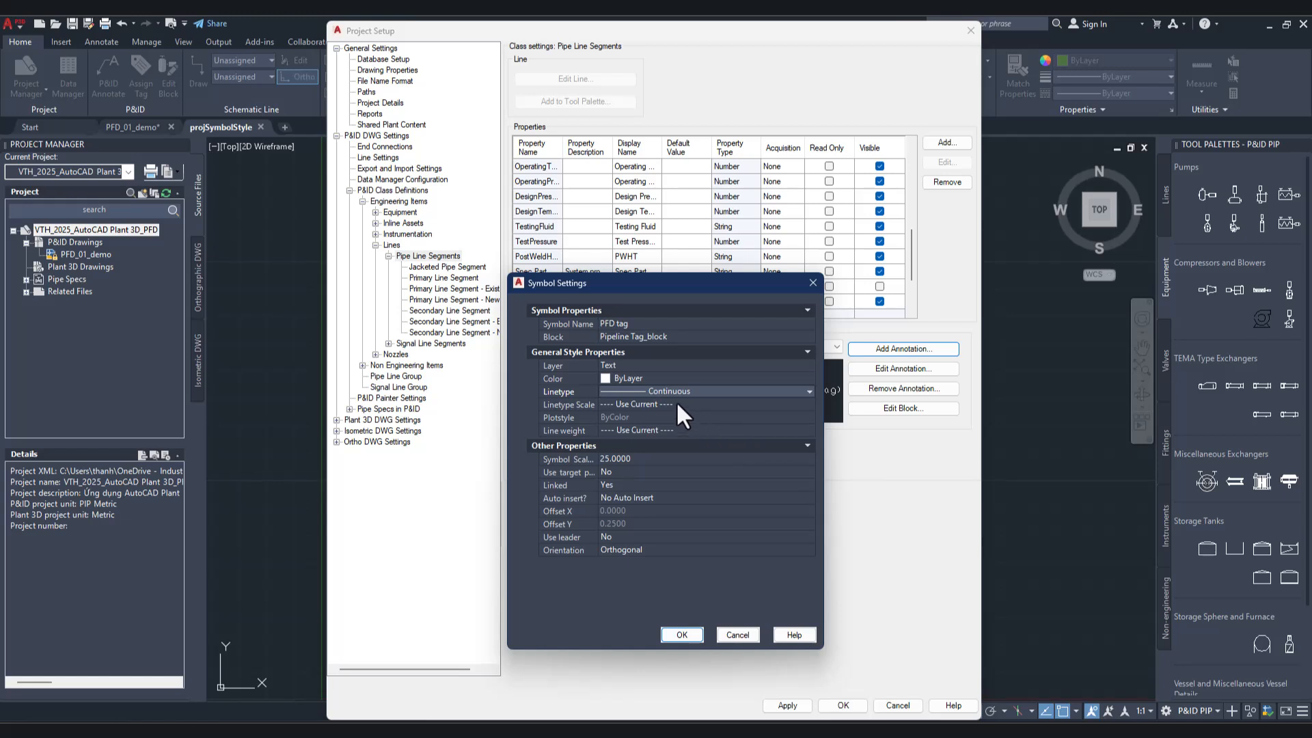
Step: Set the line weight of the PFD tag annotation symbol to 0.50 mm
click(667, 430)
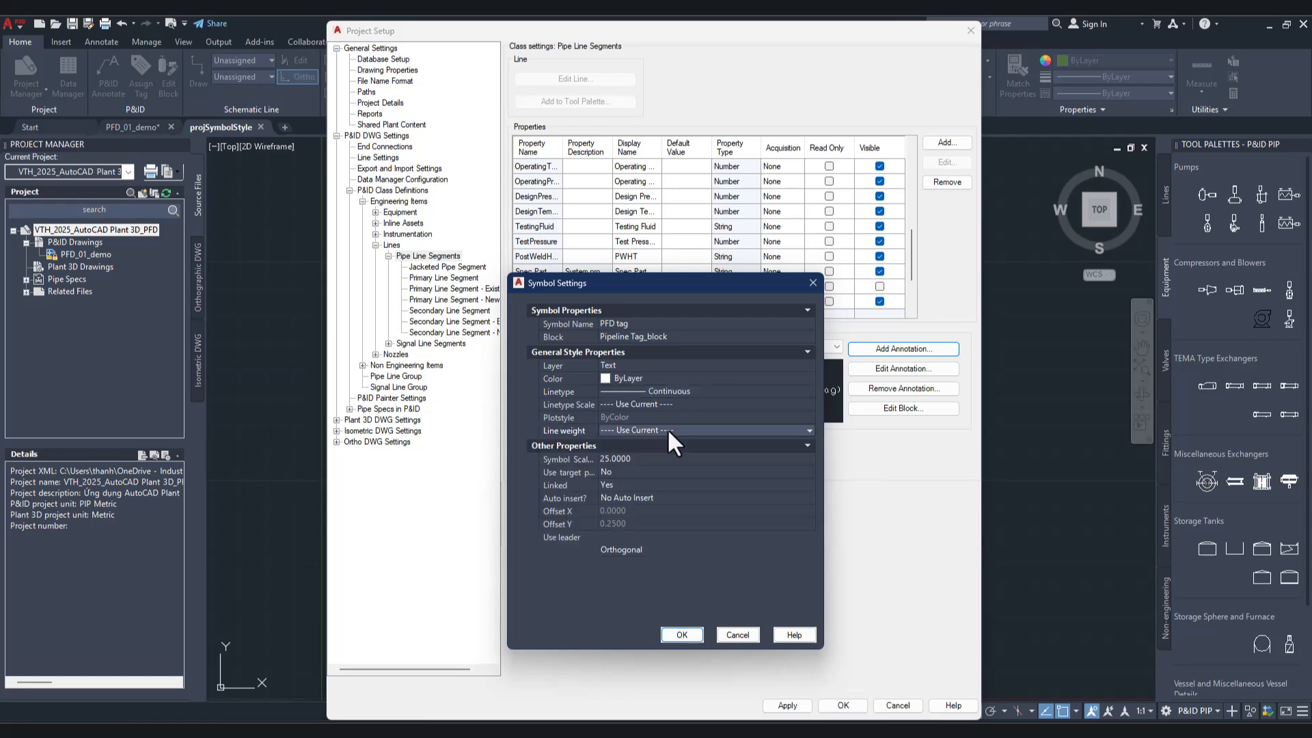
click(809, 430)
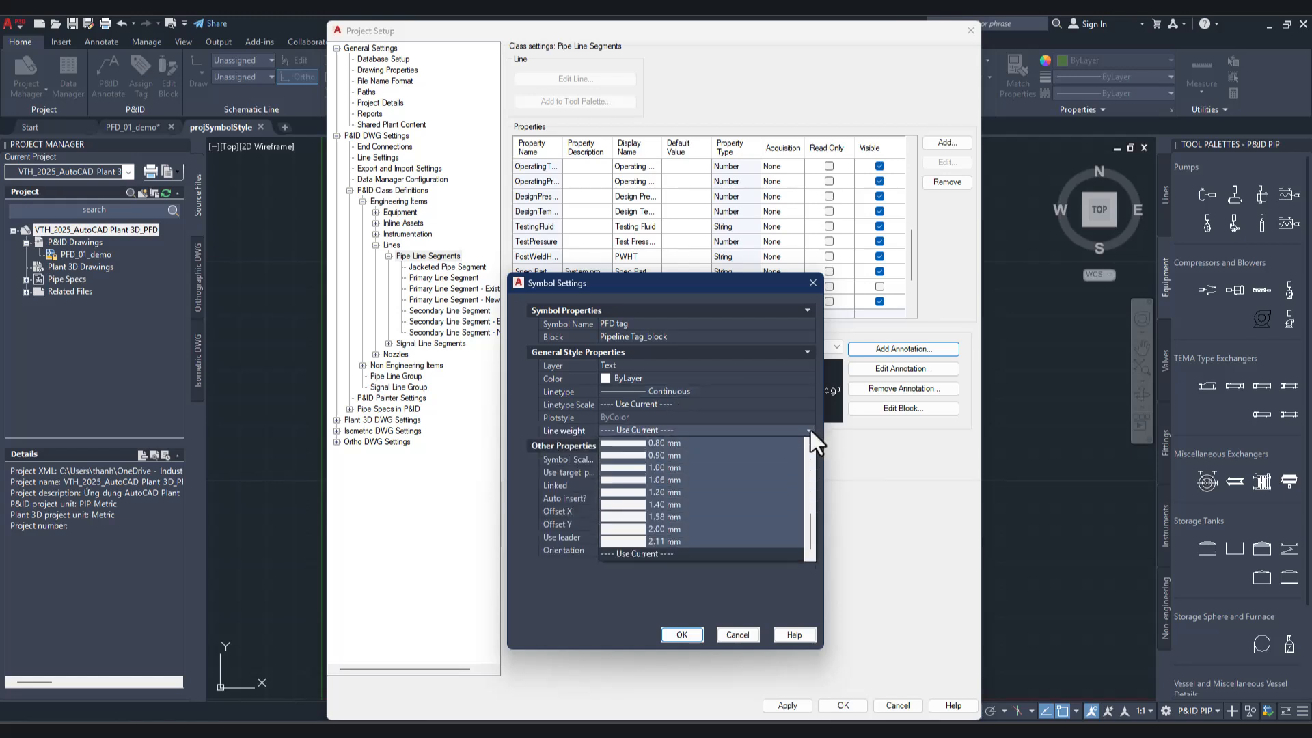
scroll(760, 497, up, 3)
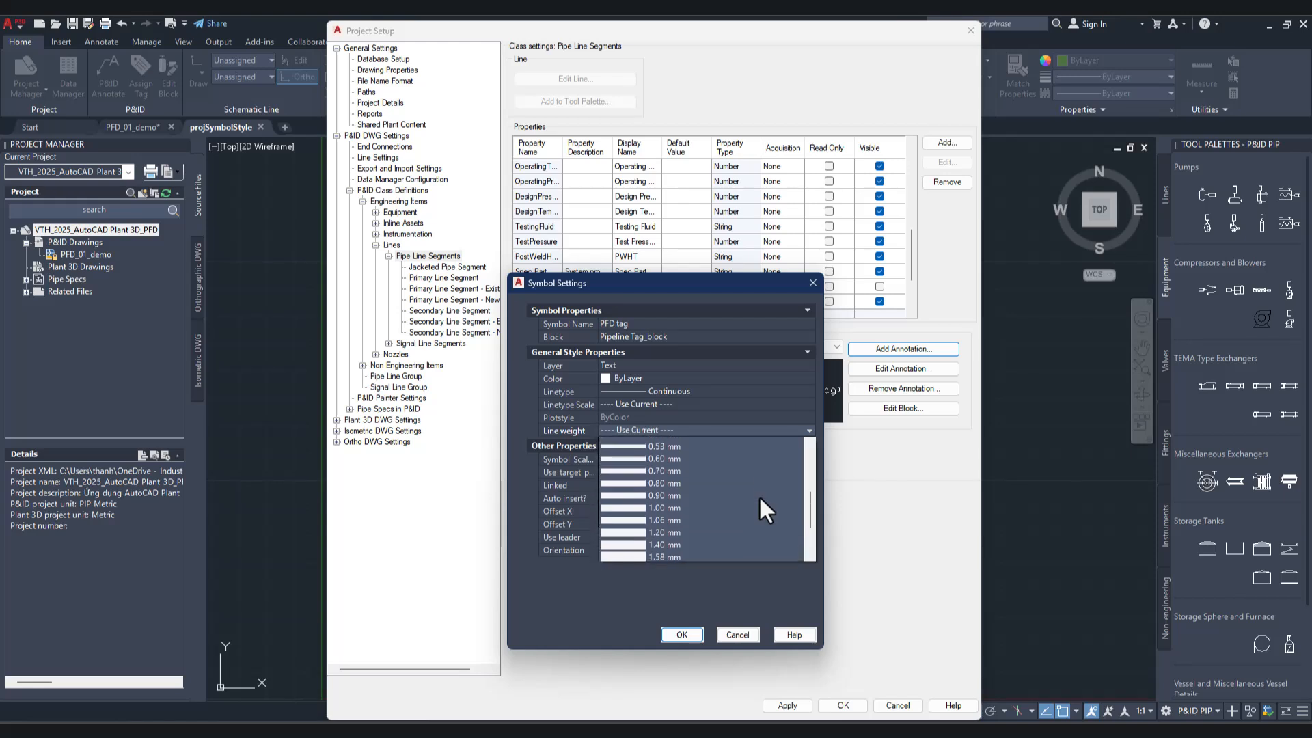
click(732, 468)
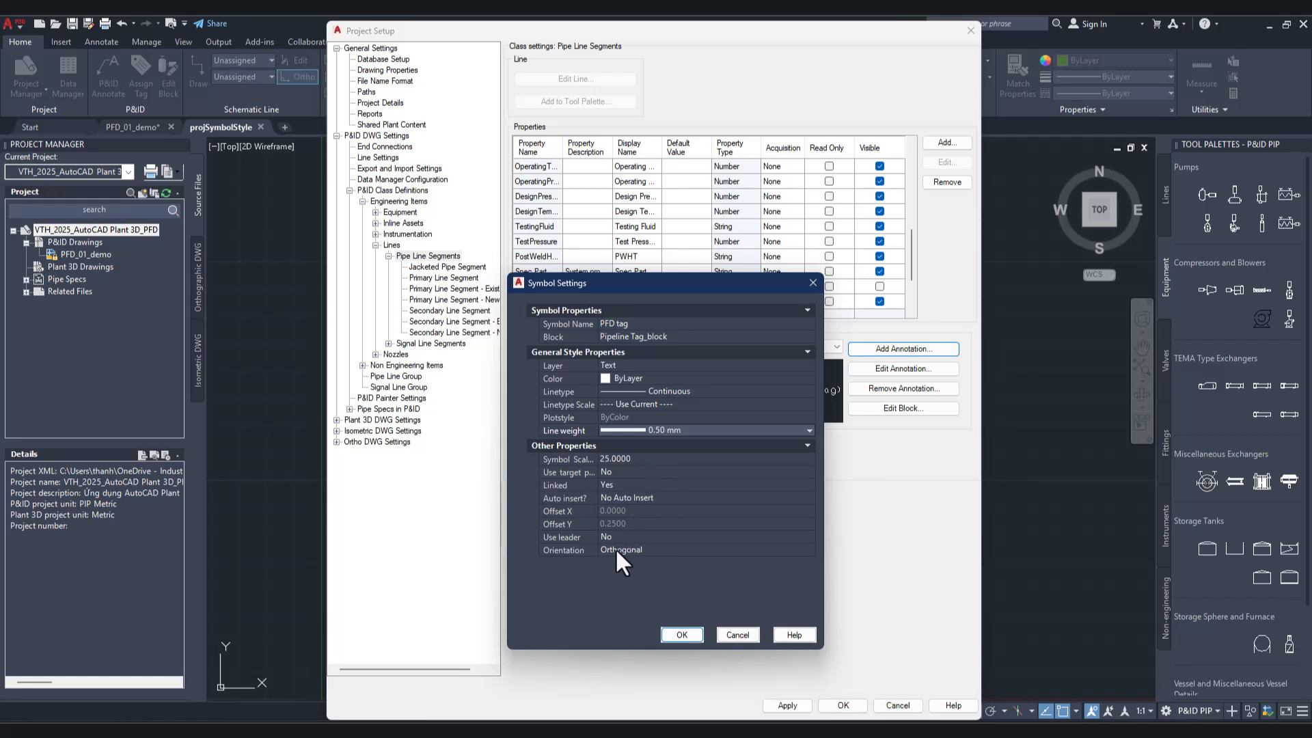
Step: Keep No Auto Insert, no leader and Orthogonal orientation for the PFD tag annotation and accept its symbol settings
click(616, 497)
click(638, 497)
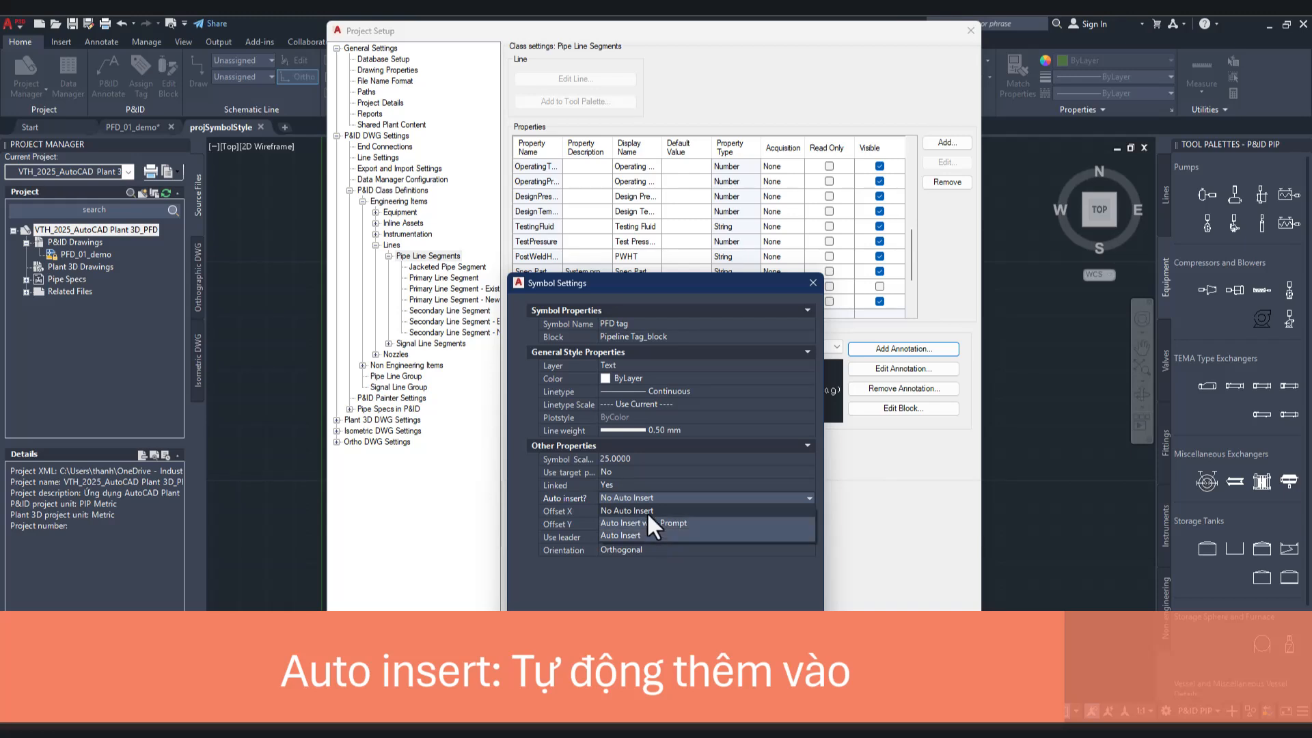
click(647, 511)
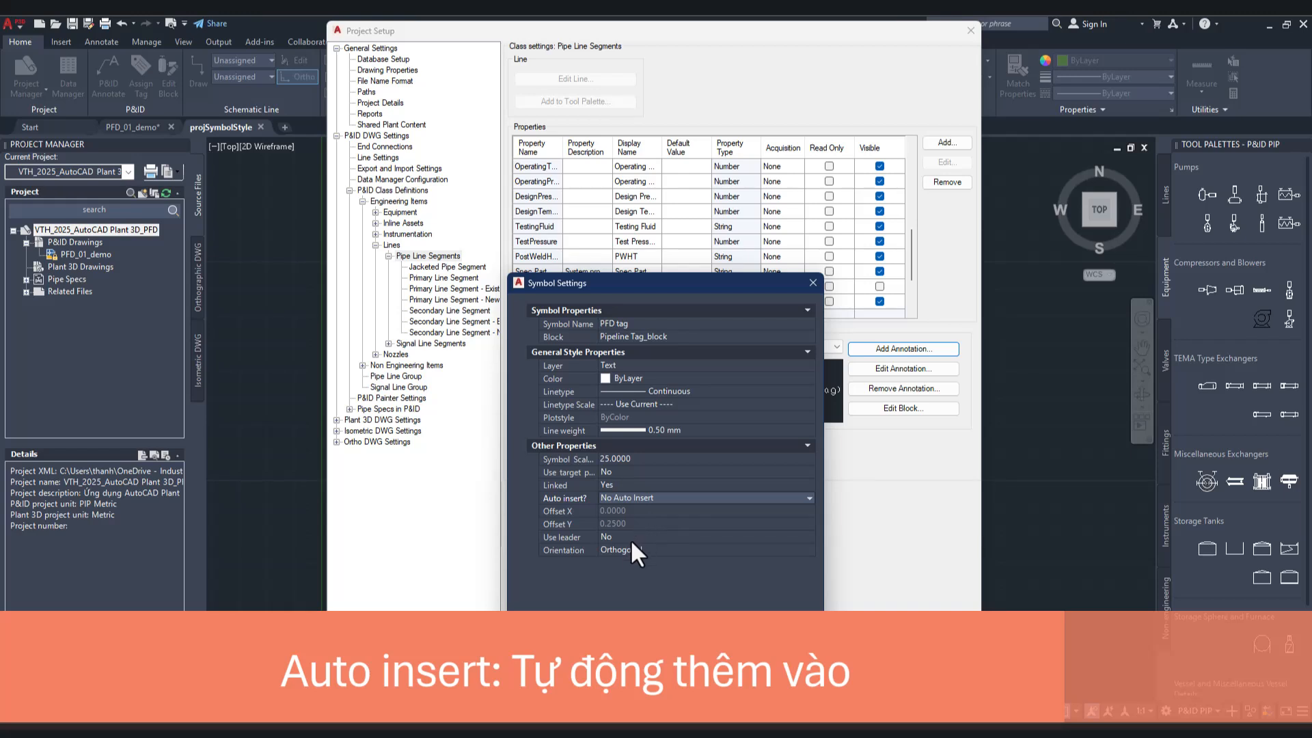
click(638, 547)
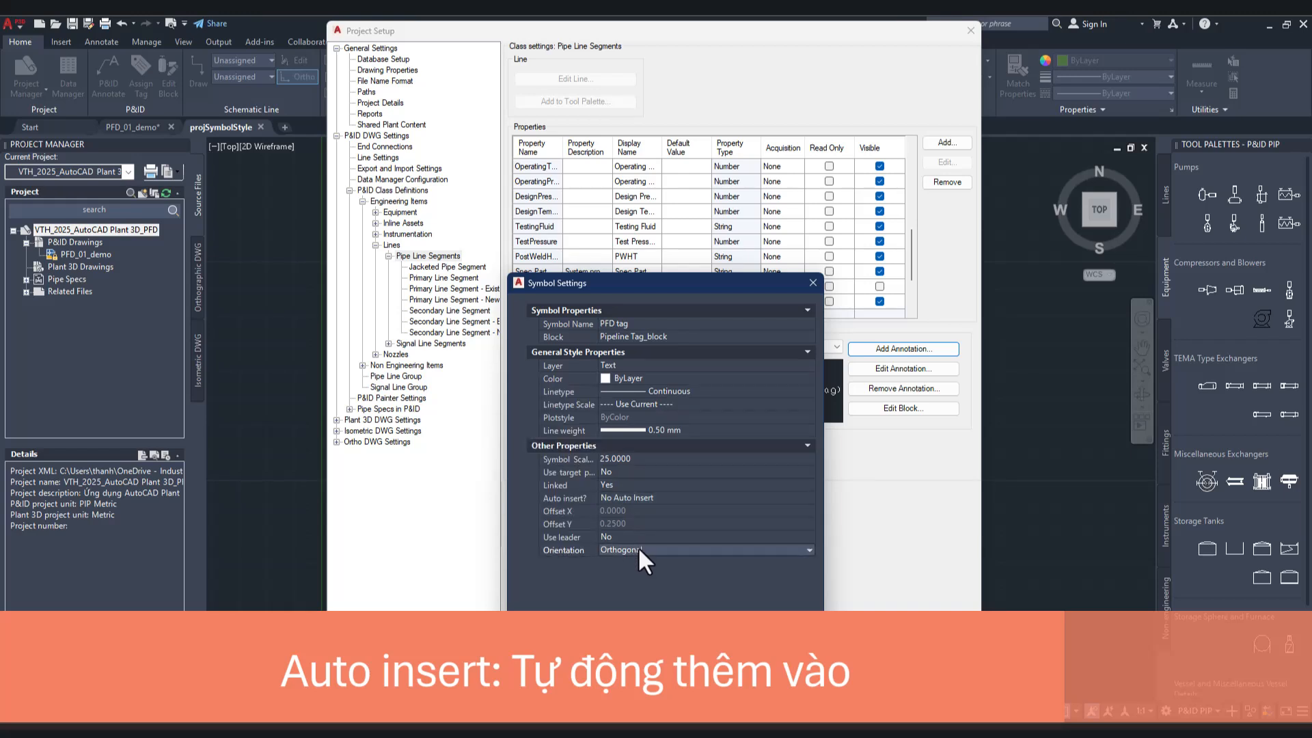
click(639, 551)
click(639, 550)
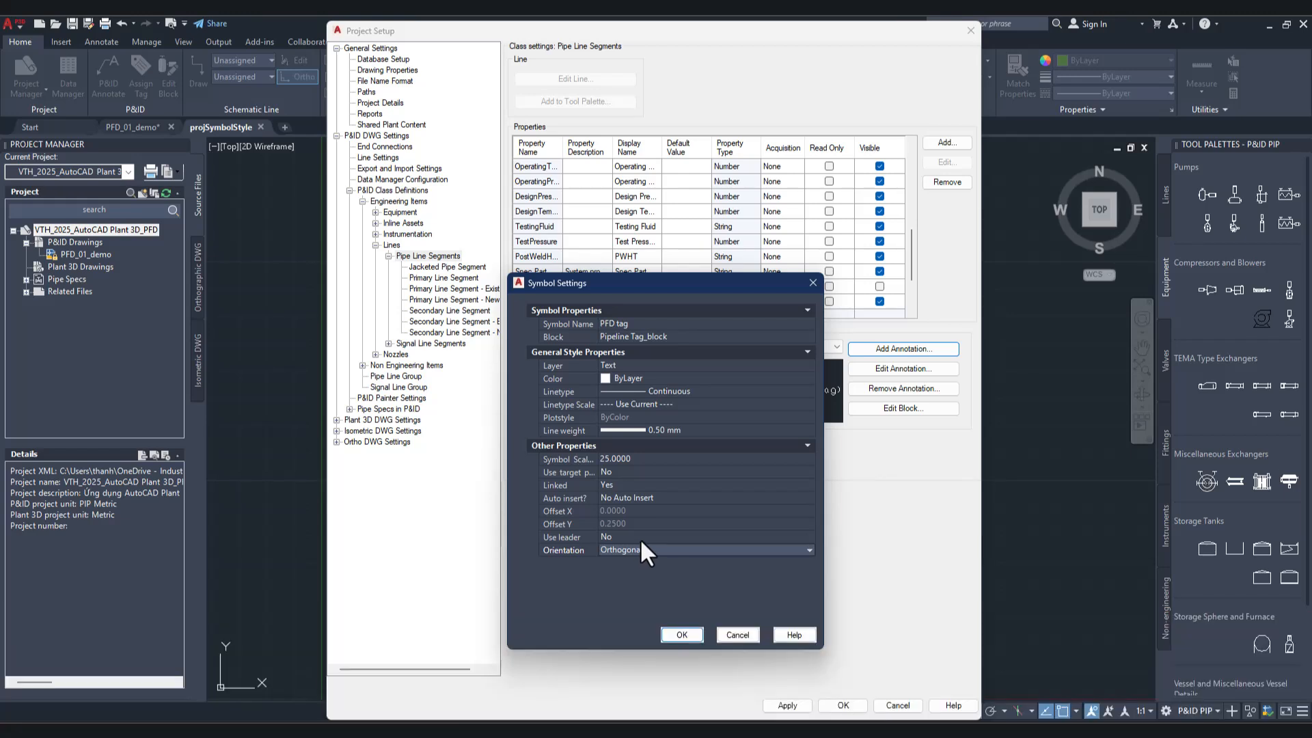
click(641, 538)
click(638, 536)
click(638, 536)
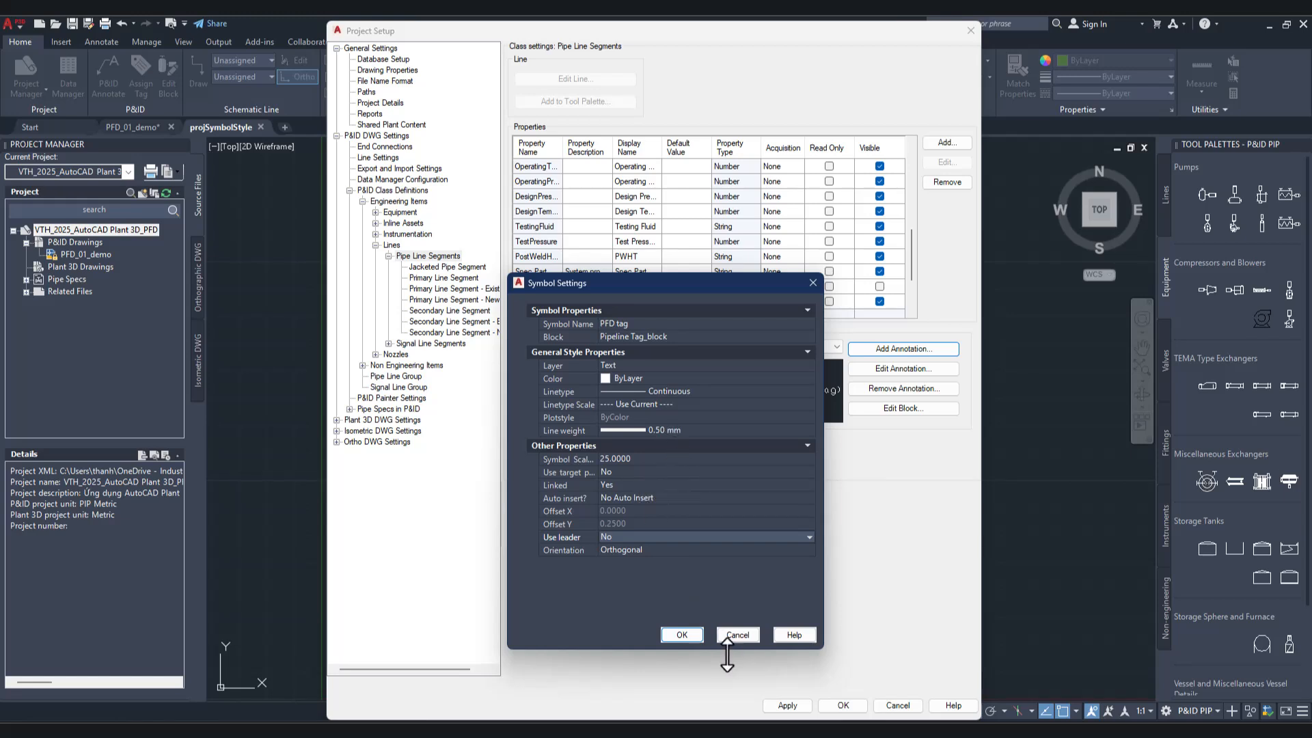
click(680, 634)
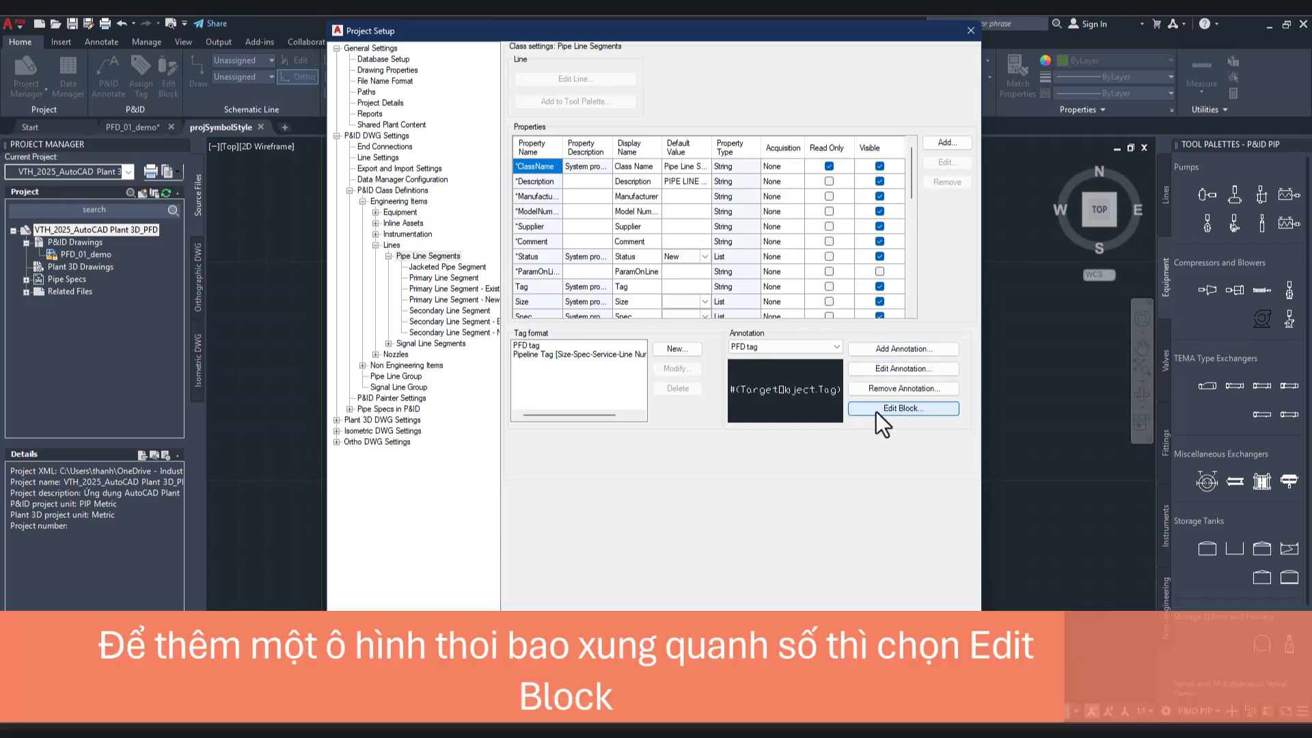
Step: Open the PFD tag annotation's block for editing and start assigning an annotation format to its tag attribute
click(876, 412)
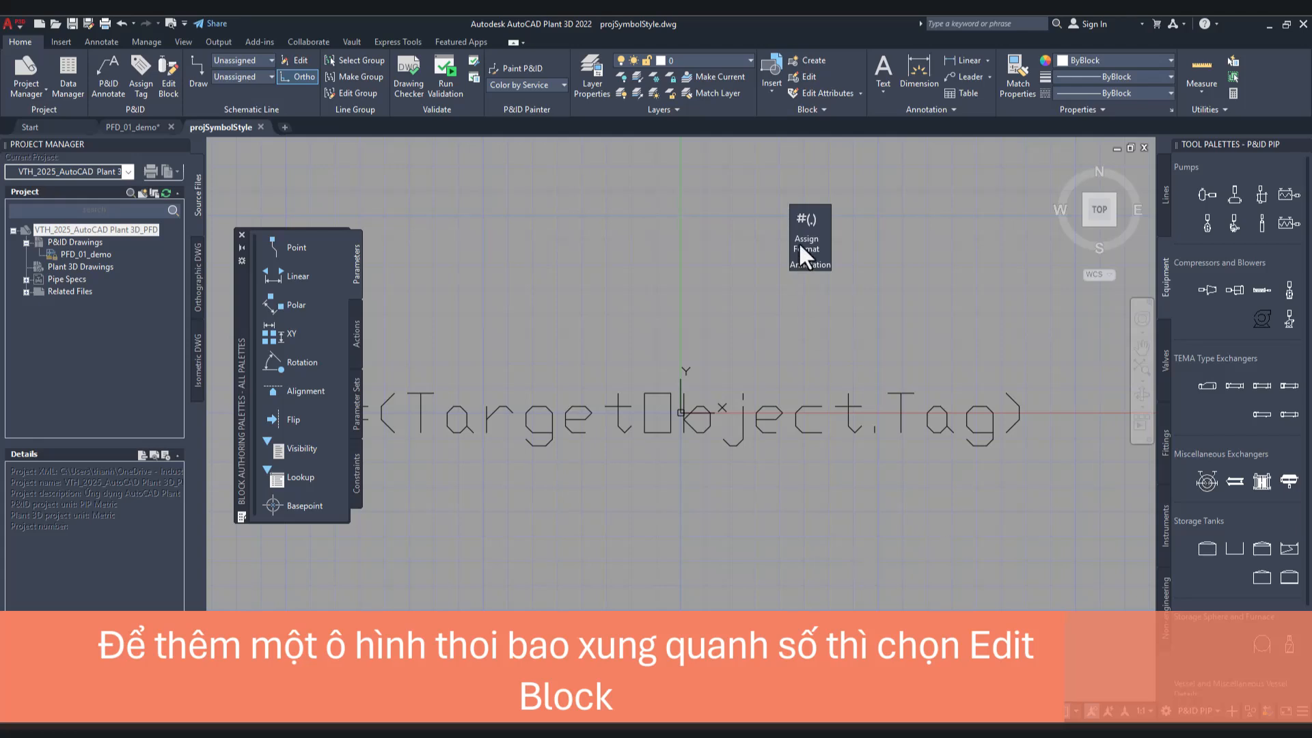
click(805, 243)
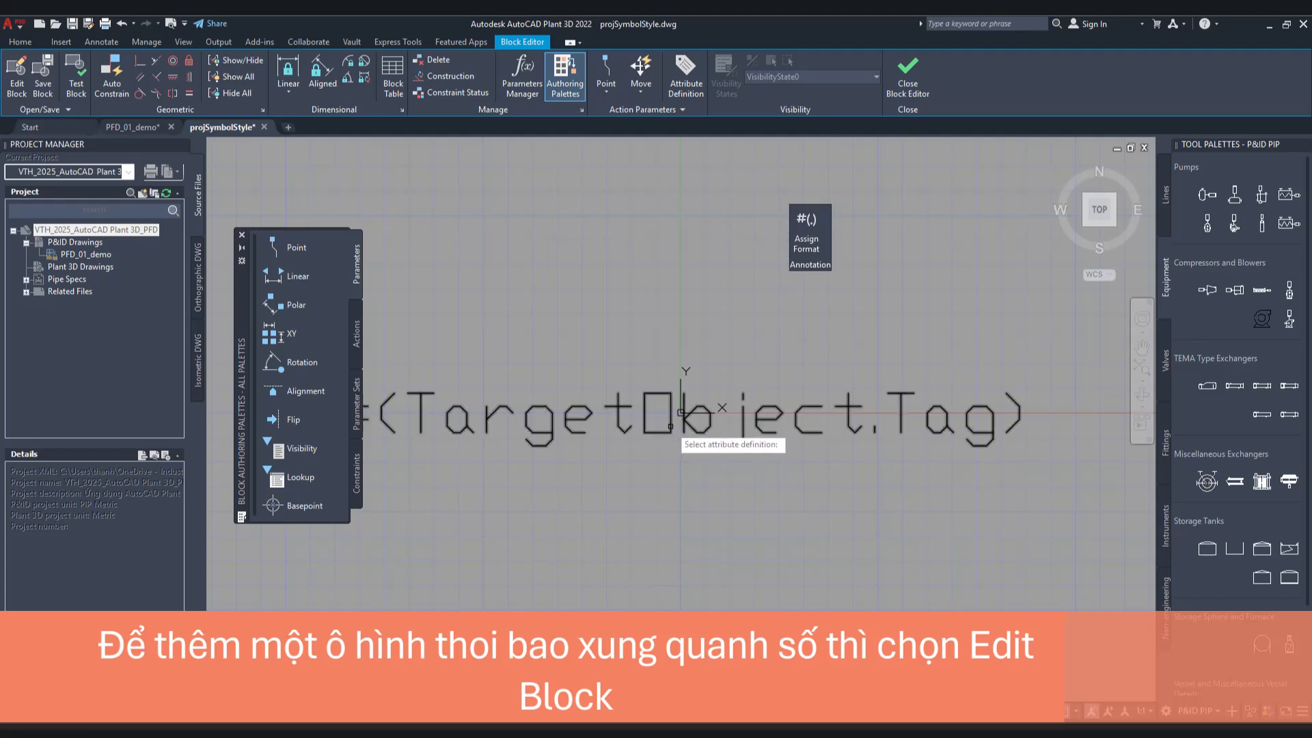
click(681, 413)
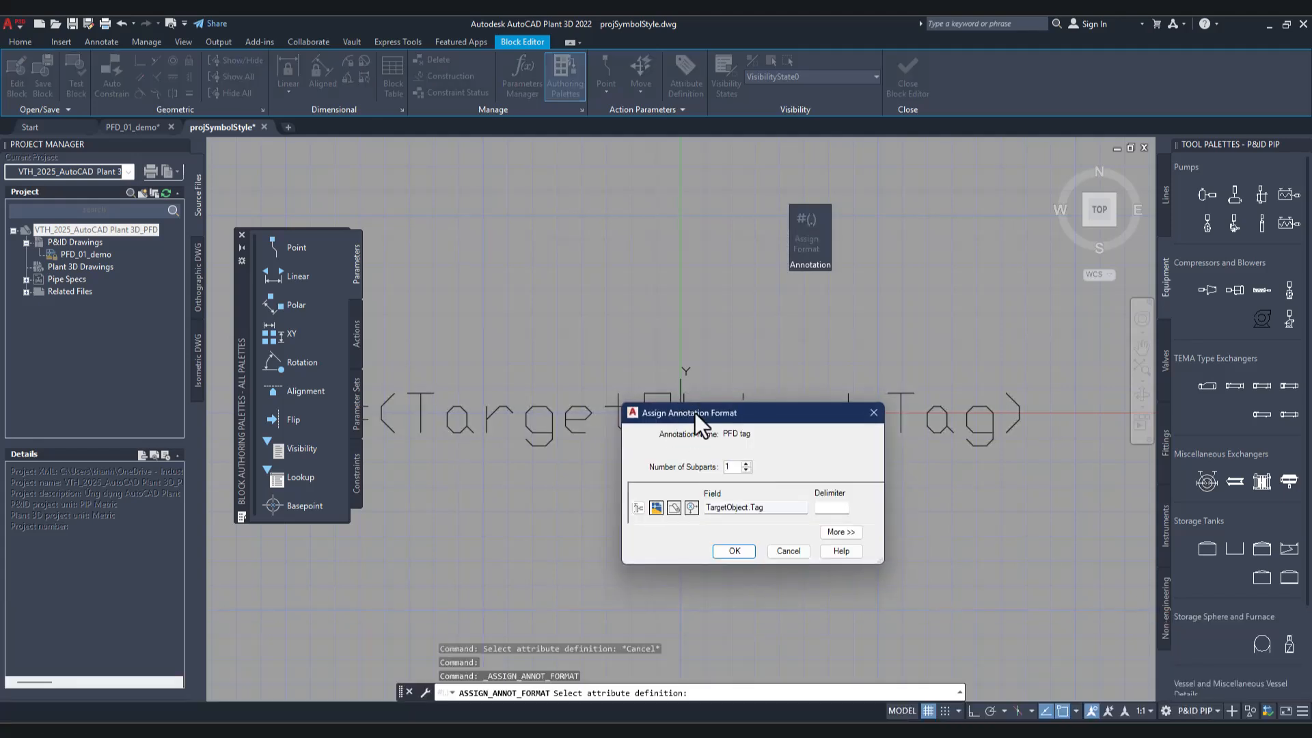
drag(695, 413, 640, 345)
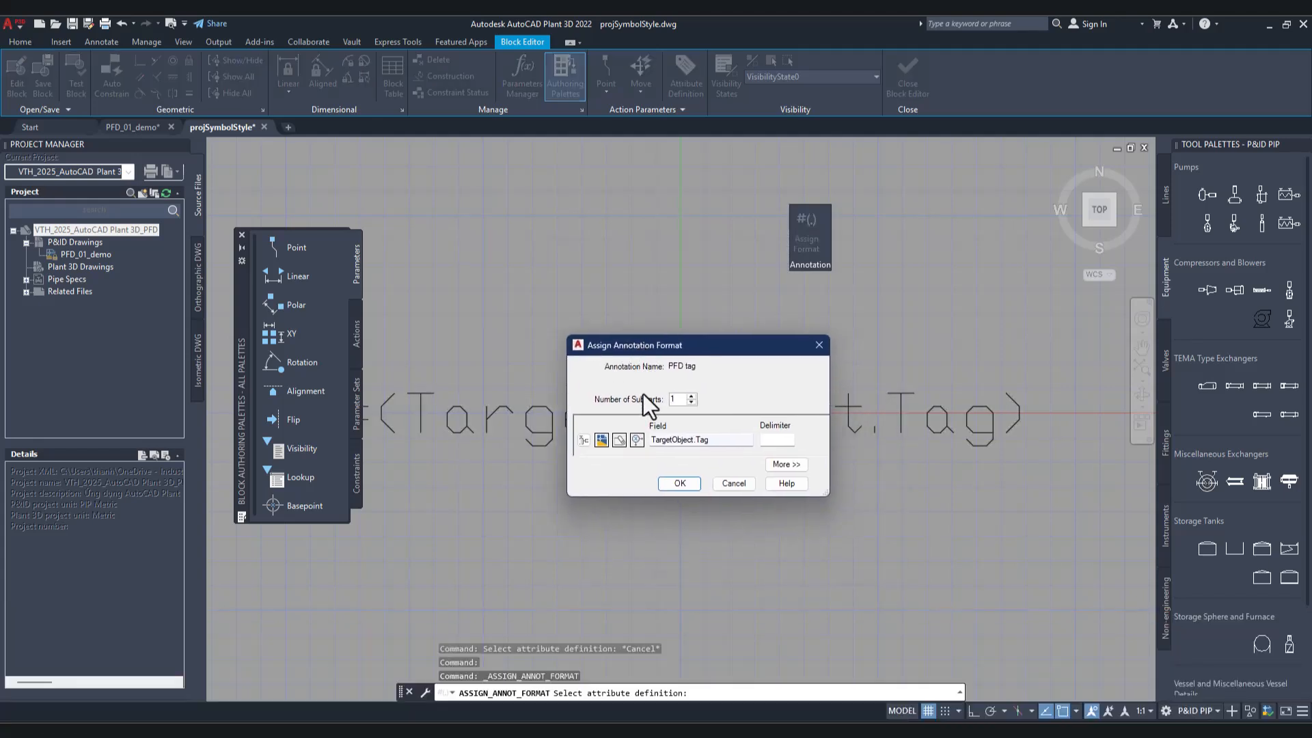
Step: Set the annotation field to the target object's Stream Number property from the Pipe Line Segments class
click(583, 440)
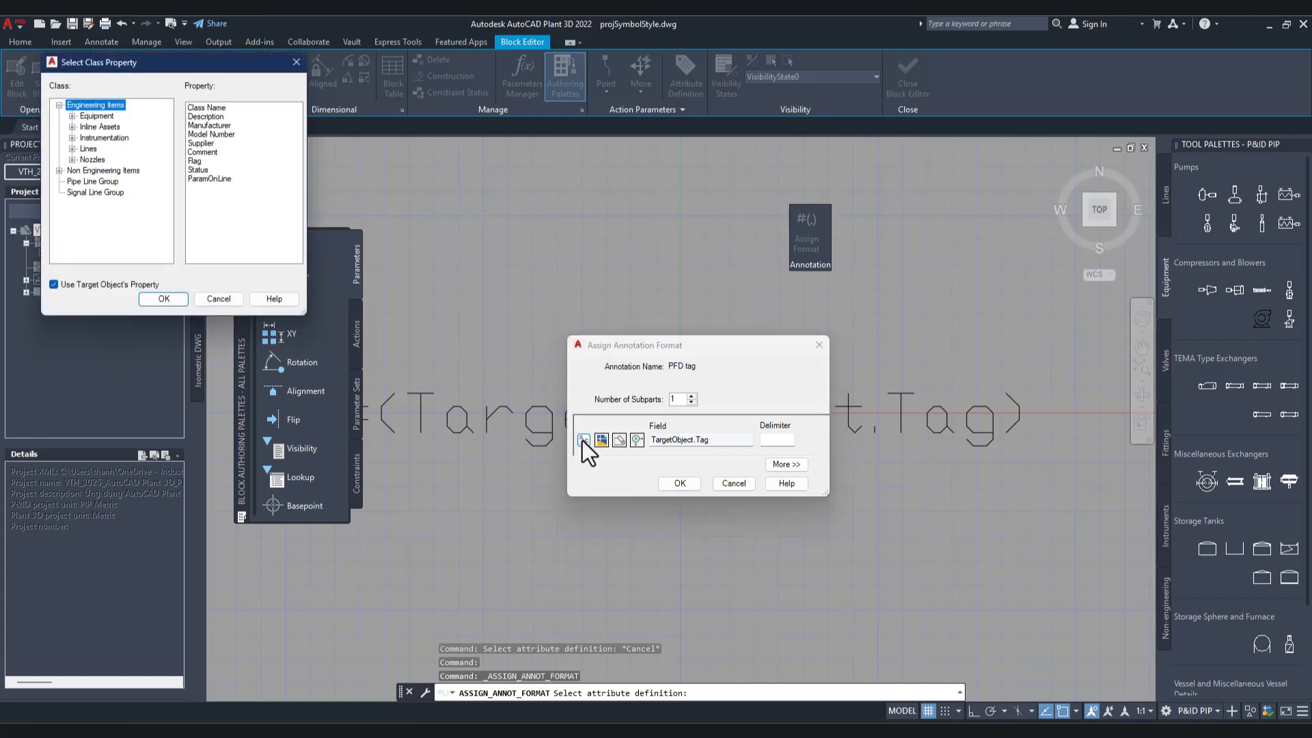
click(85, 148)
click(72, 149)
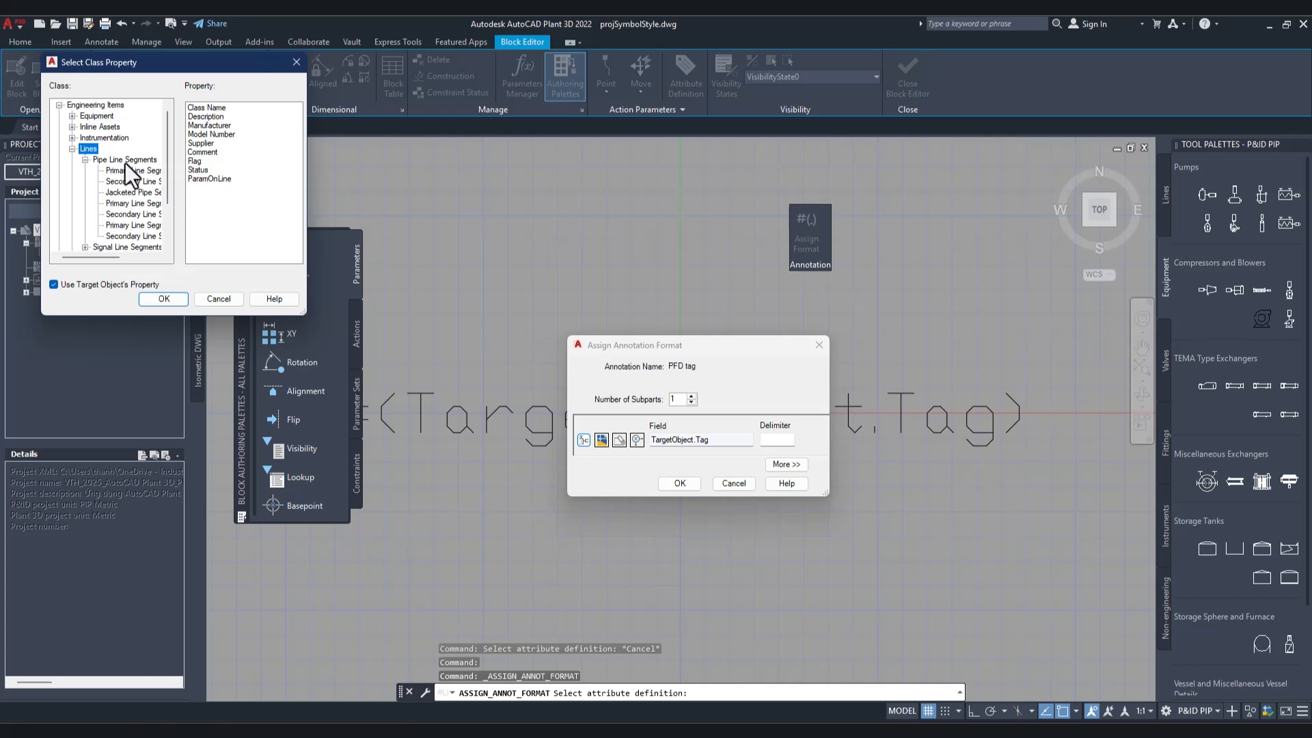
click(123, 160)
click(238, 231)
scroll(237, 232, down, 1)
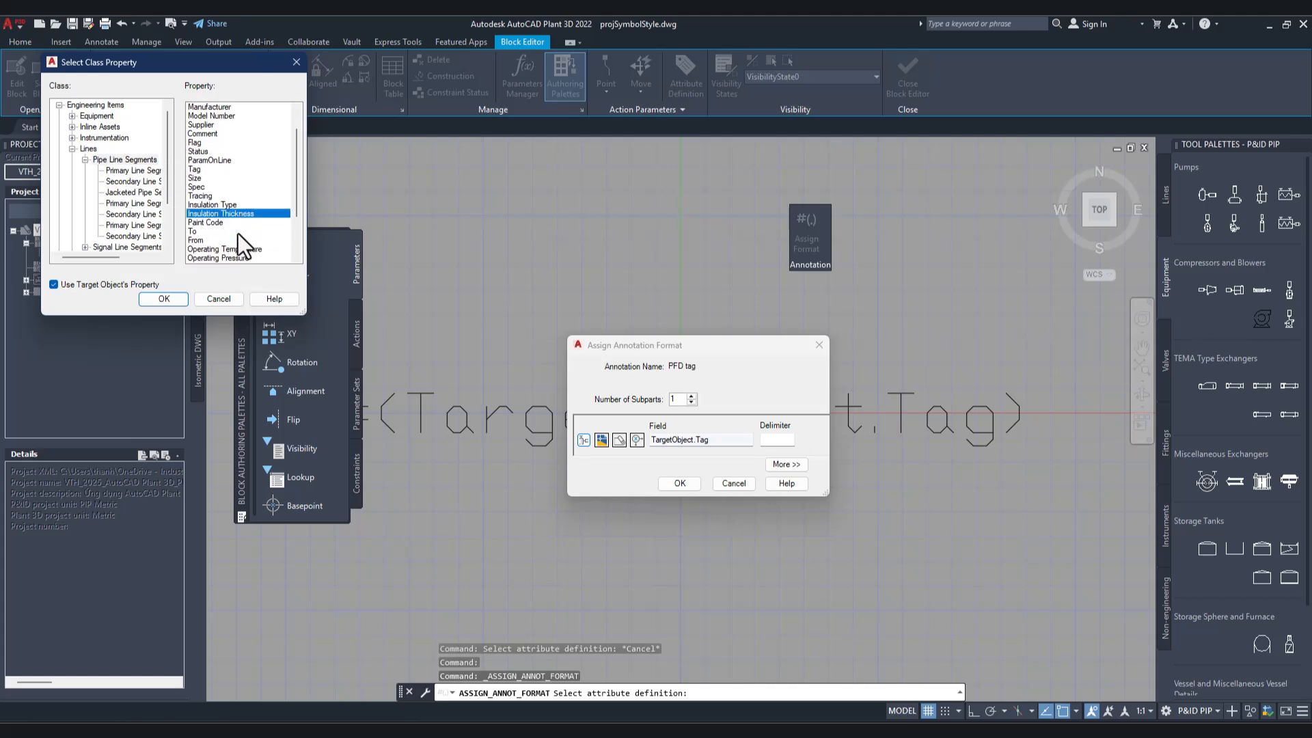
scroll(238, 232, down, 3)
scroll(223, 233, down, 1)
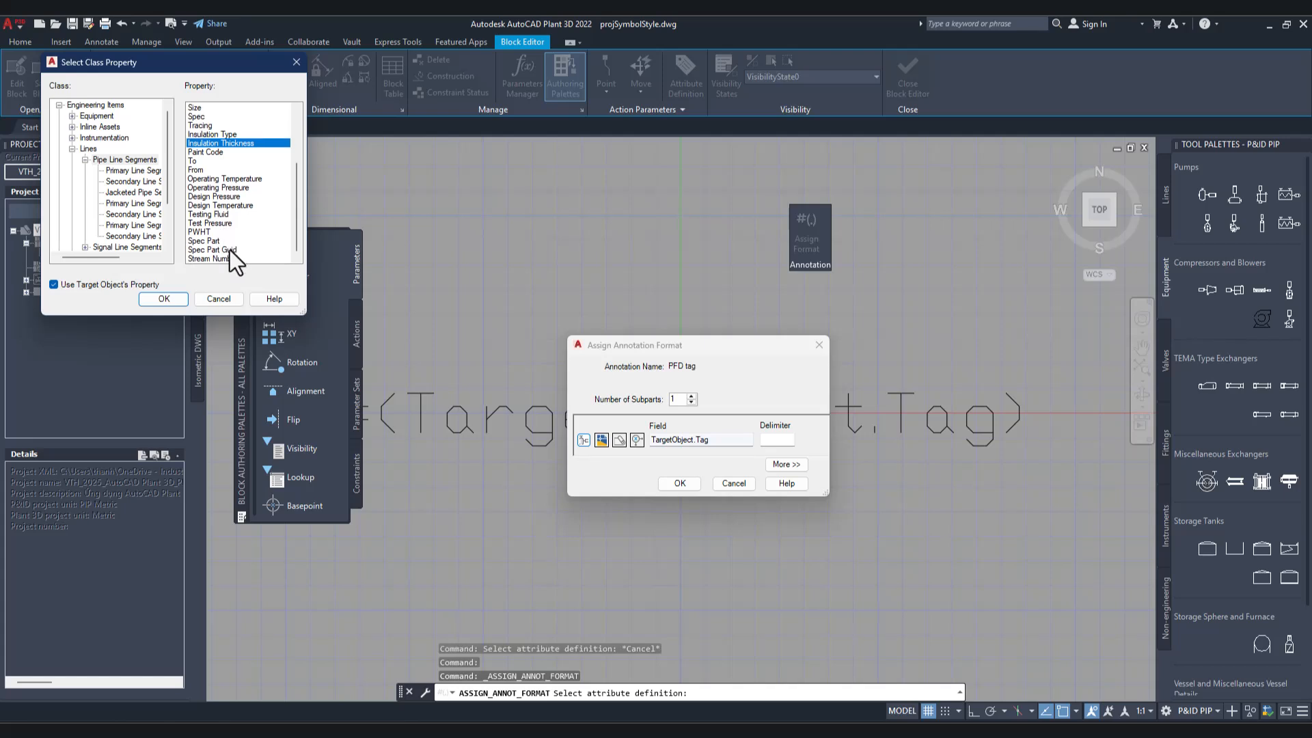
click(220, 258)
click(175, 295)
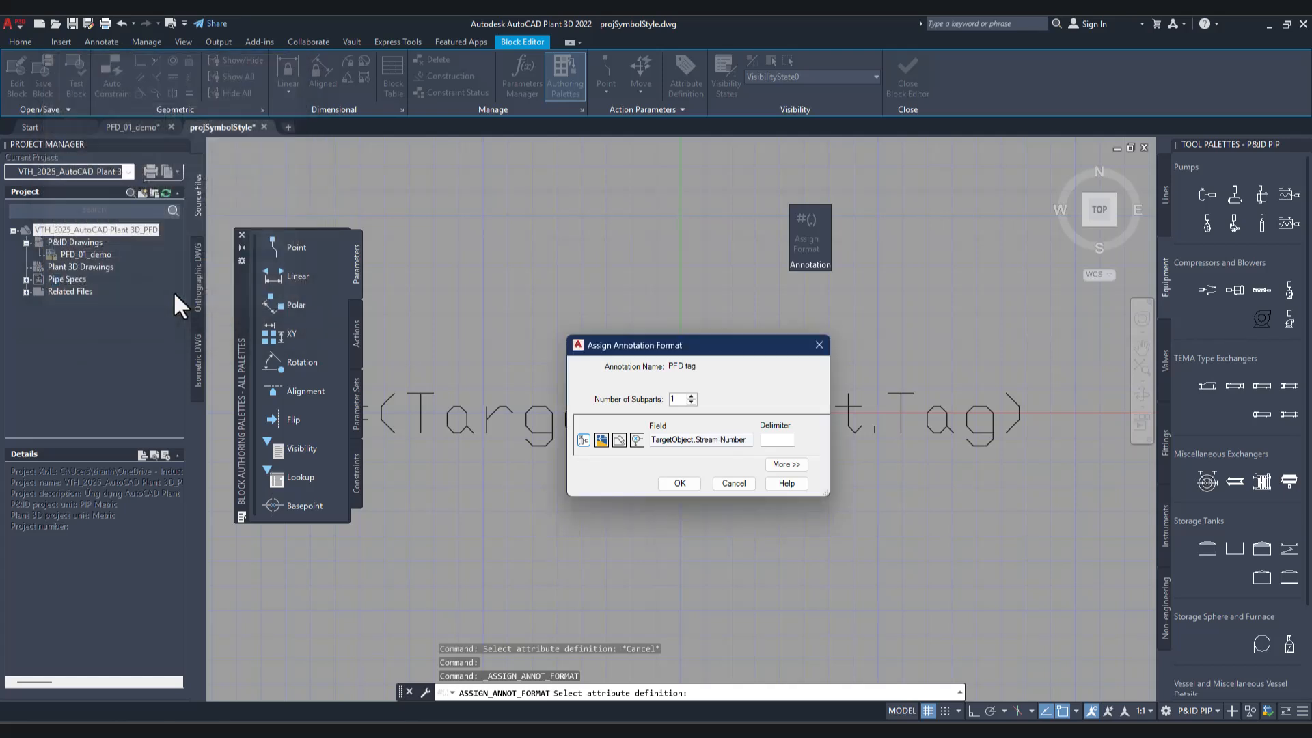
Step: Define an autogenerated expression for the Stream Number field using the project field LastStreamNumber, and accept the annotation format
click(641, 443)
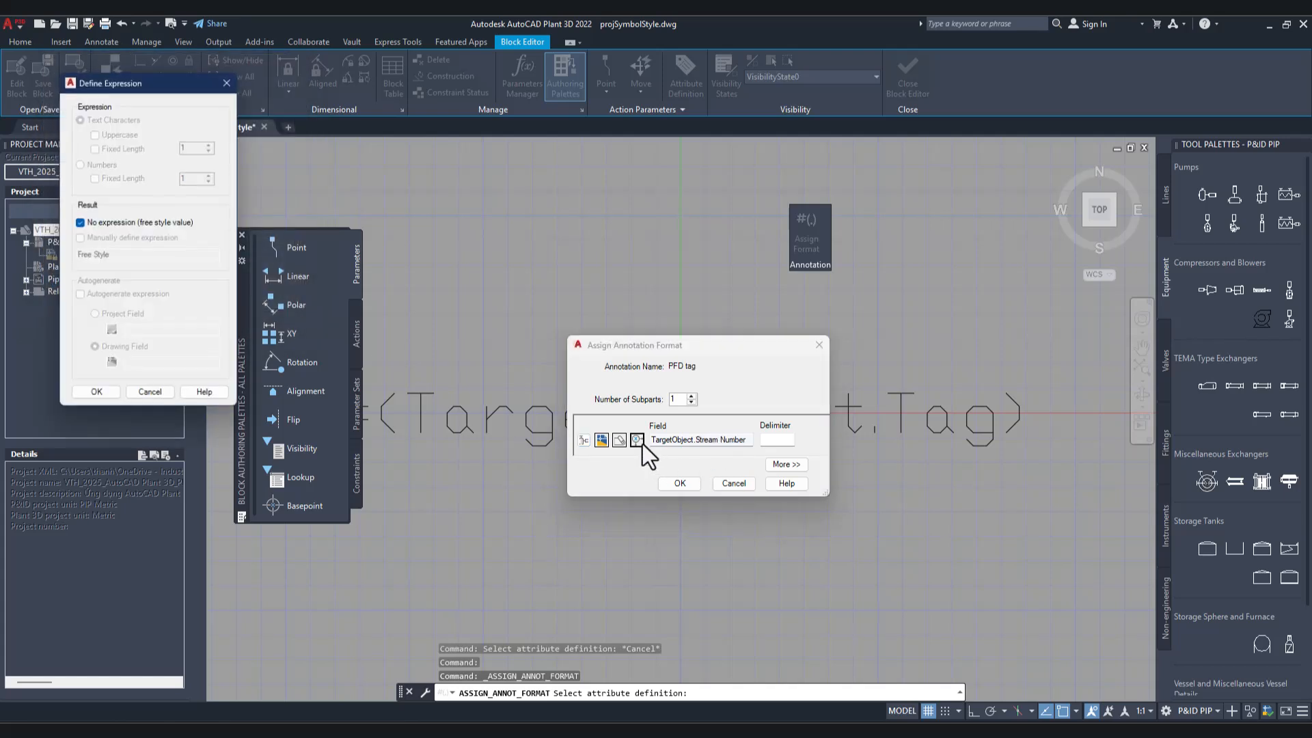
click(91, 224)
click(87, 295)
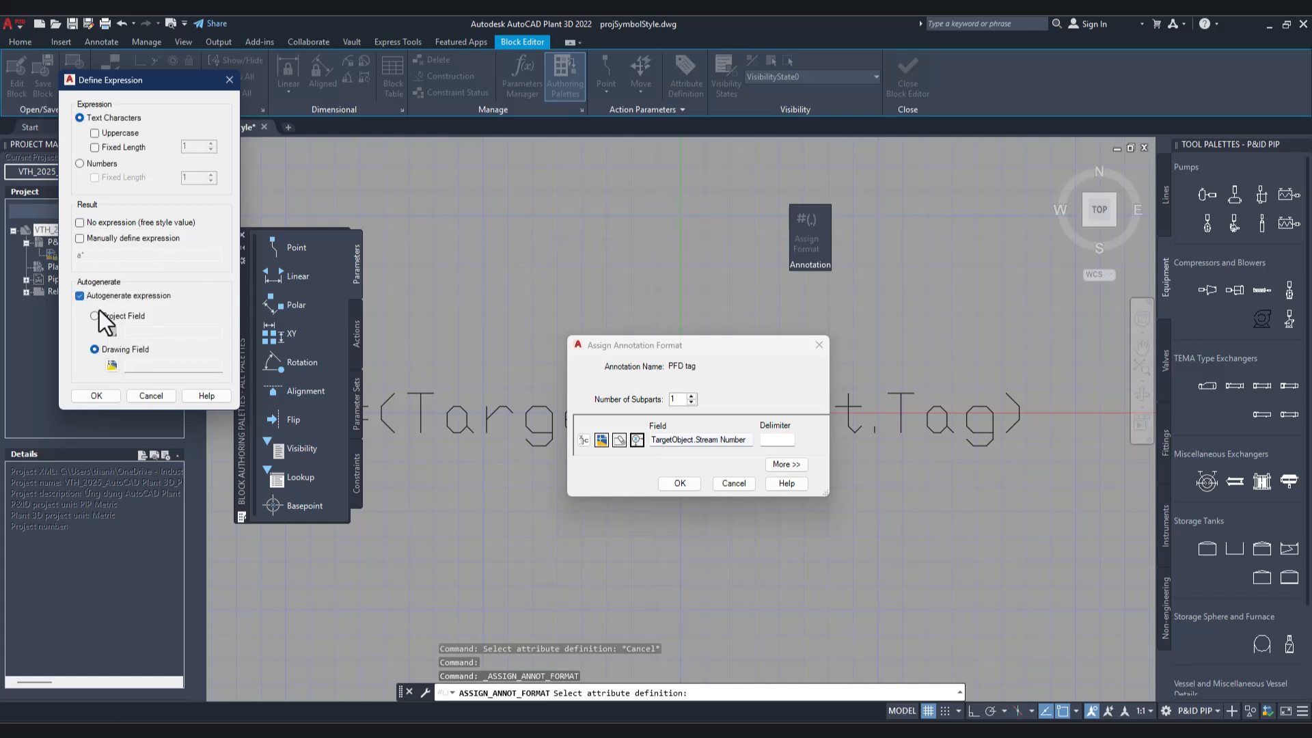
click(94, 316)
click(112, 333)
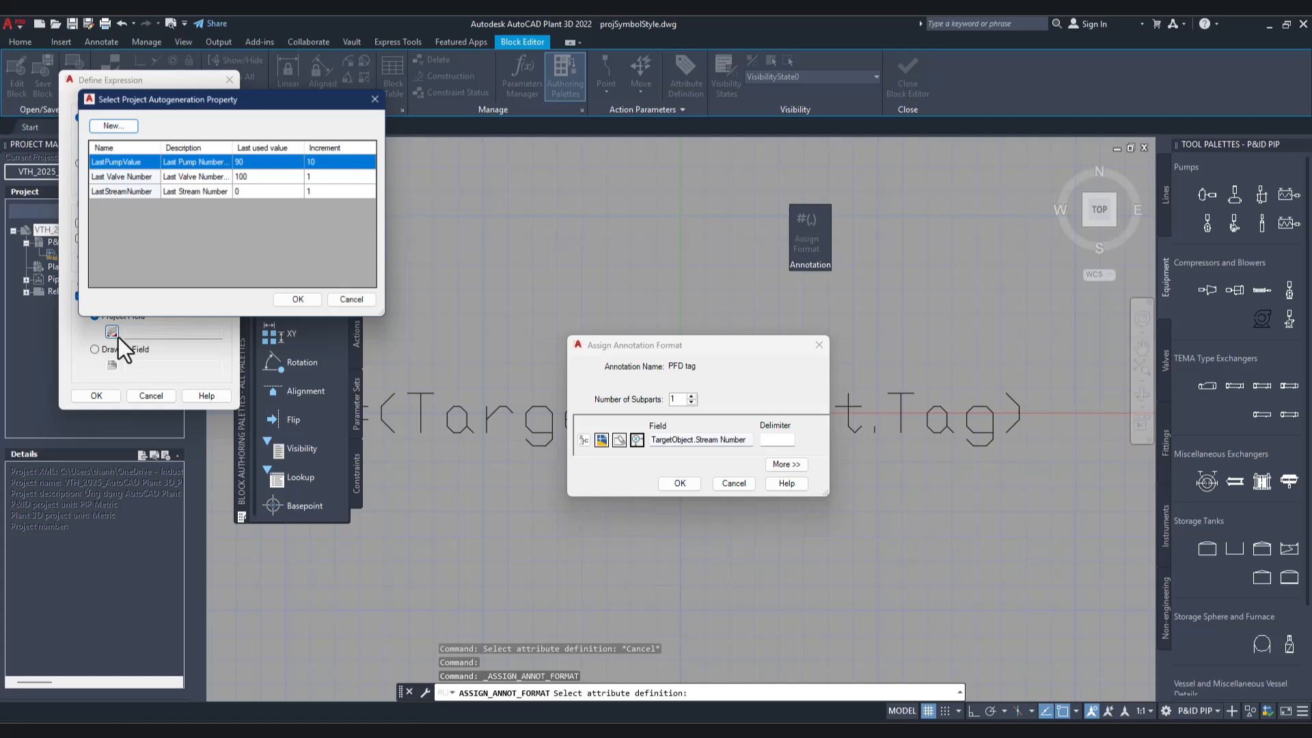
click(130, 193)
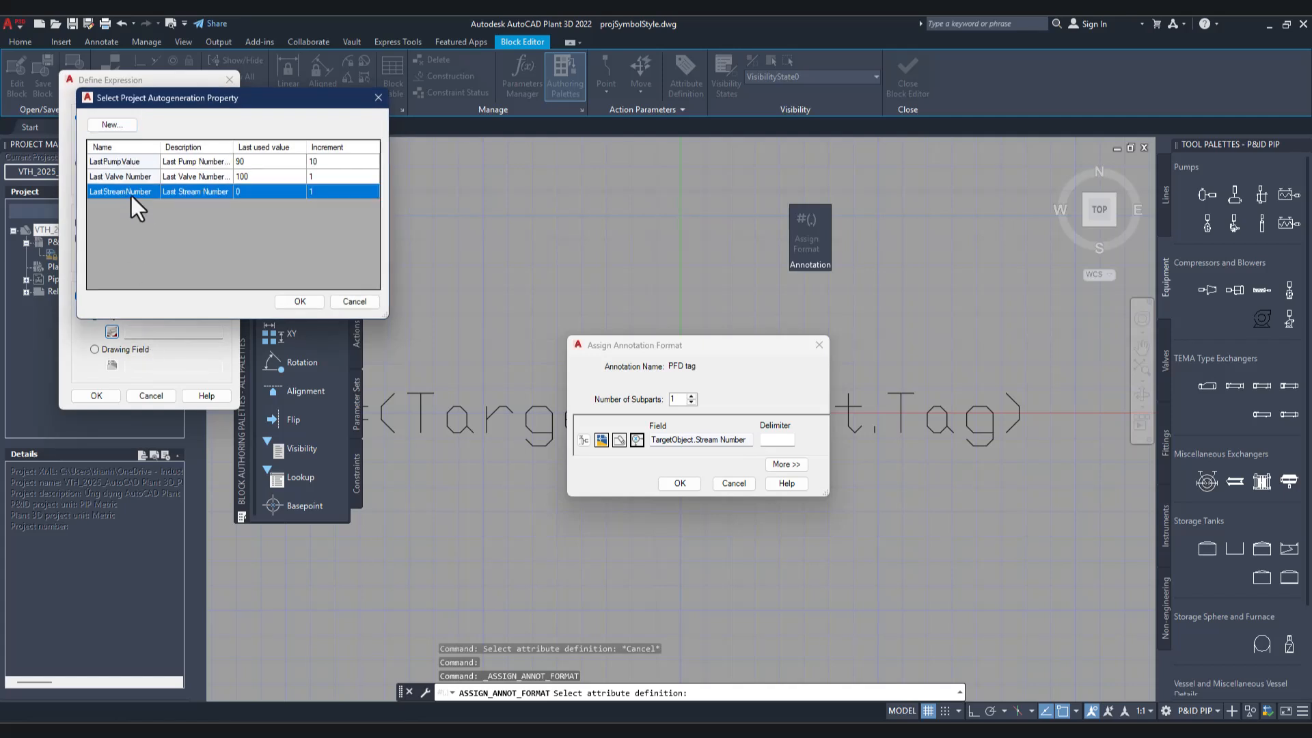
click(299, 303)
click(96, 397)
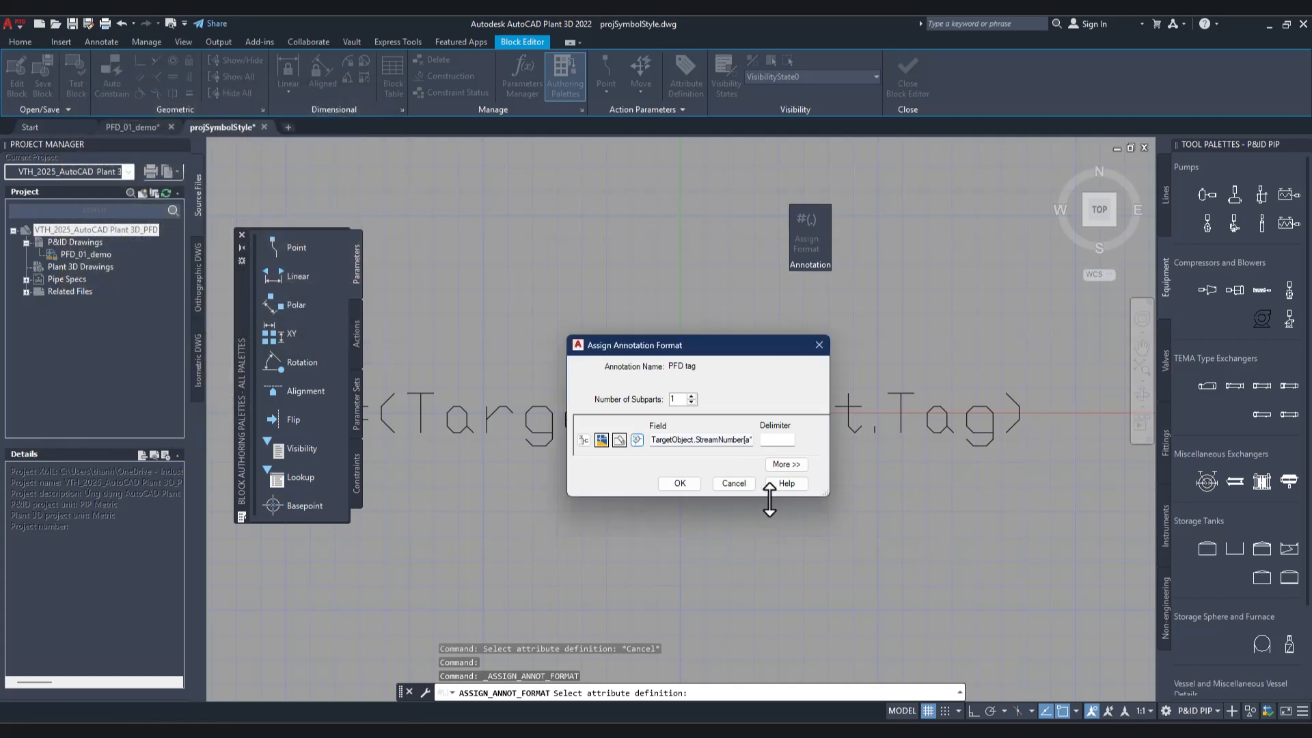
click(677, 483)
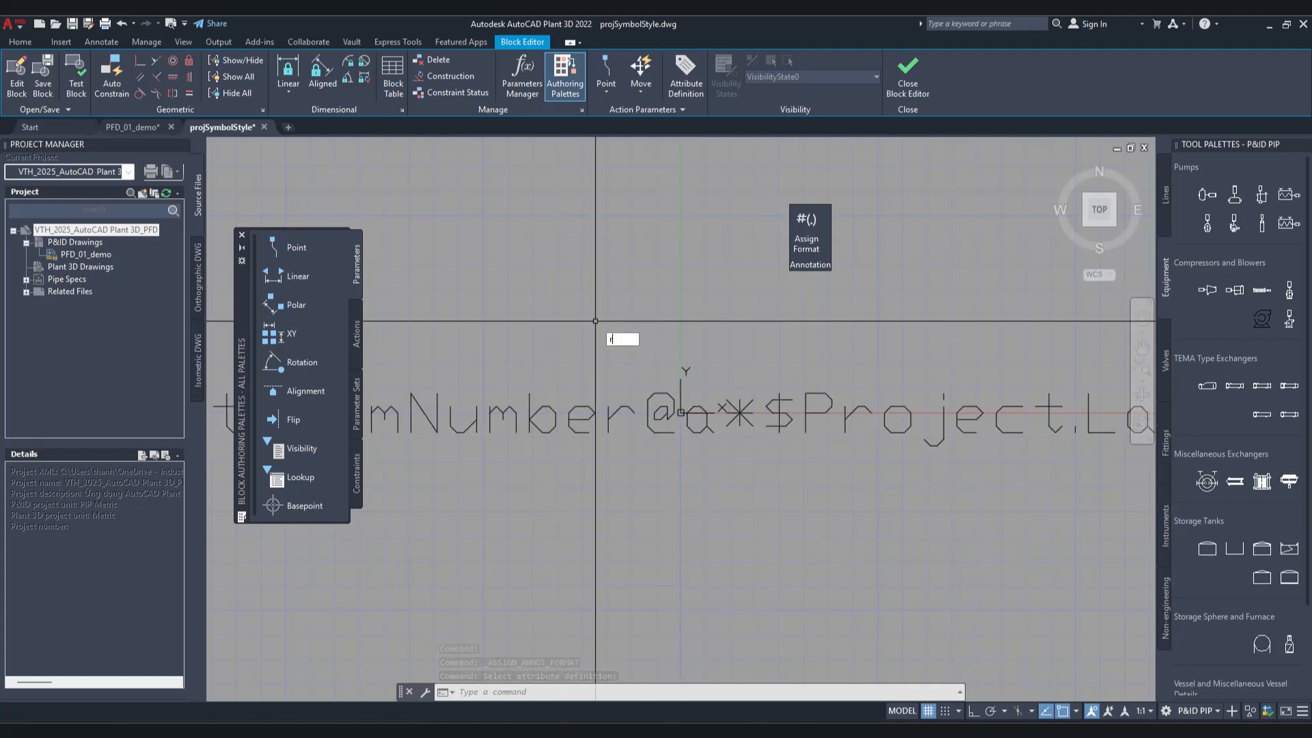
Step: Draw a 2 by 2 square in the block with its first corner at 0,0
key(Escape)
text(REc)
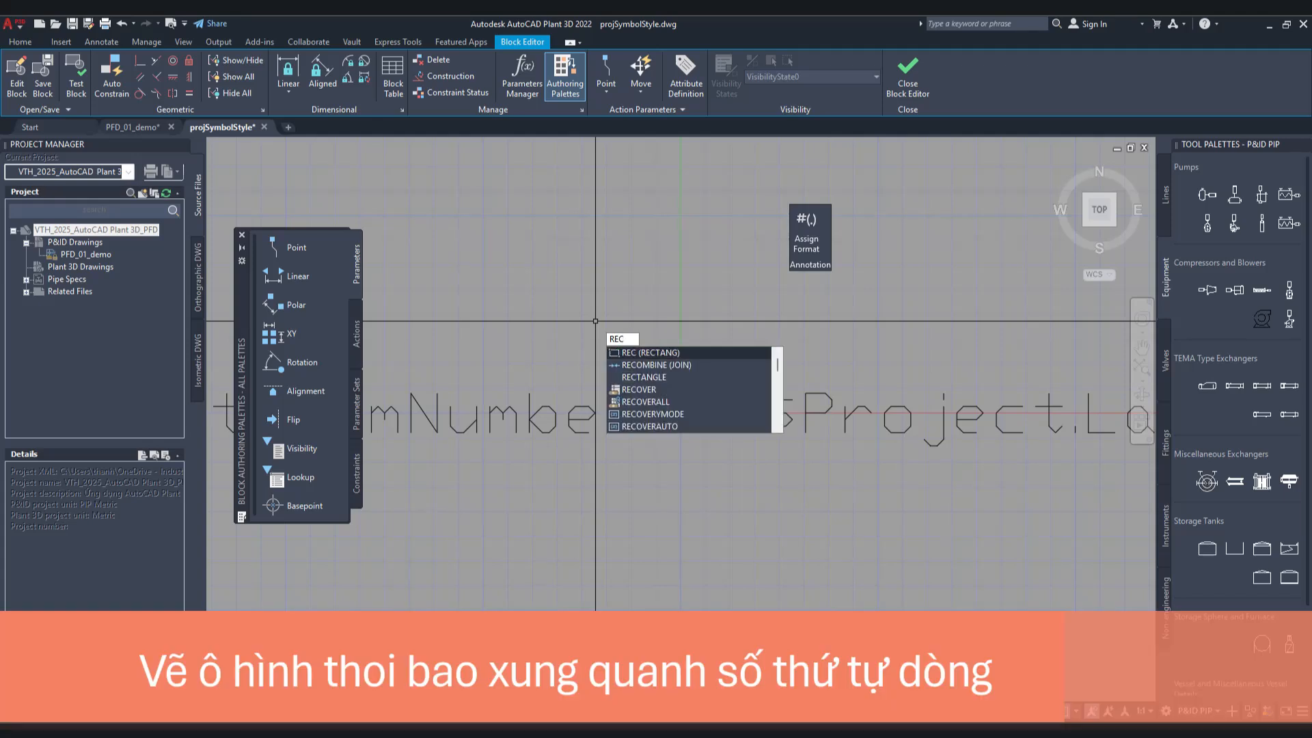
key(Return)
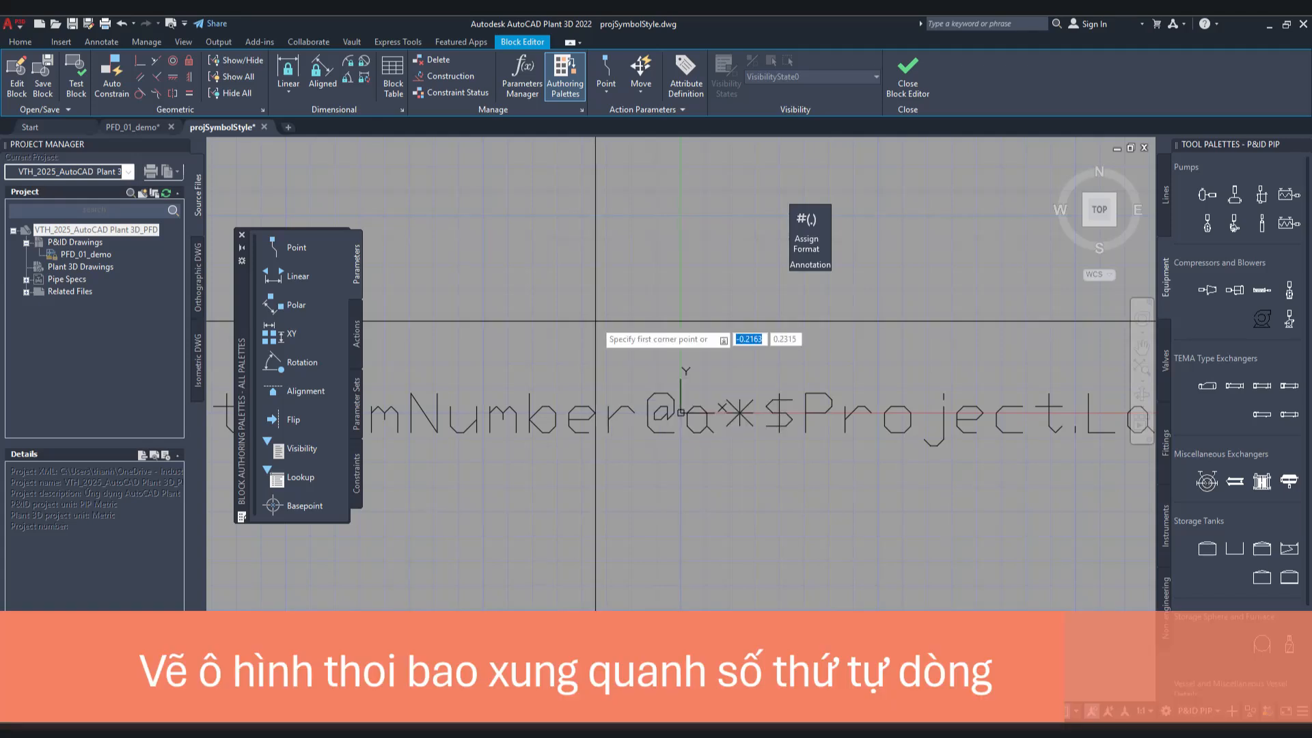
text(0,0)
key(Return)
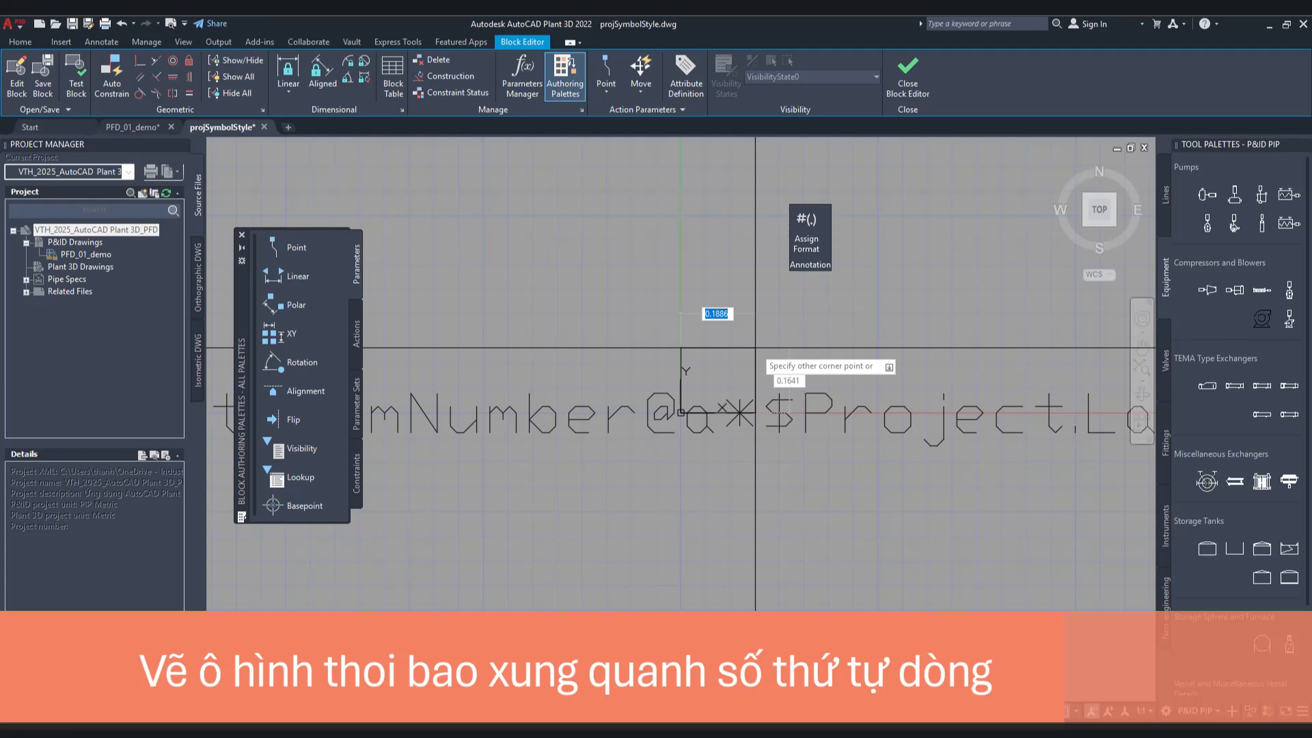
text(2)
key(Tab)
text(2)
key(Return)
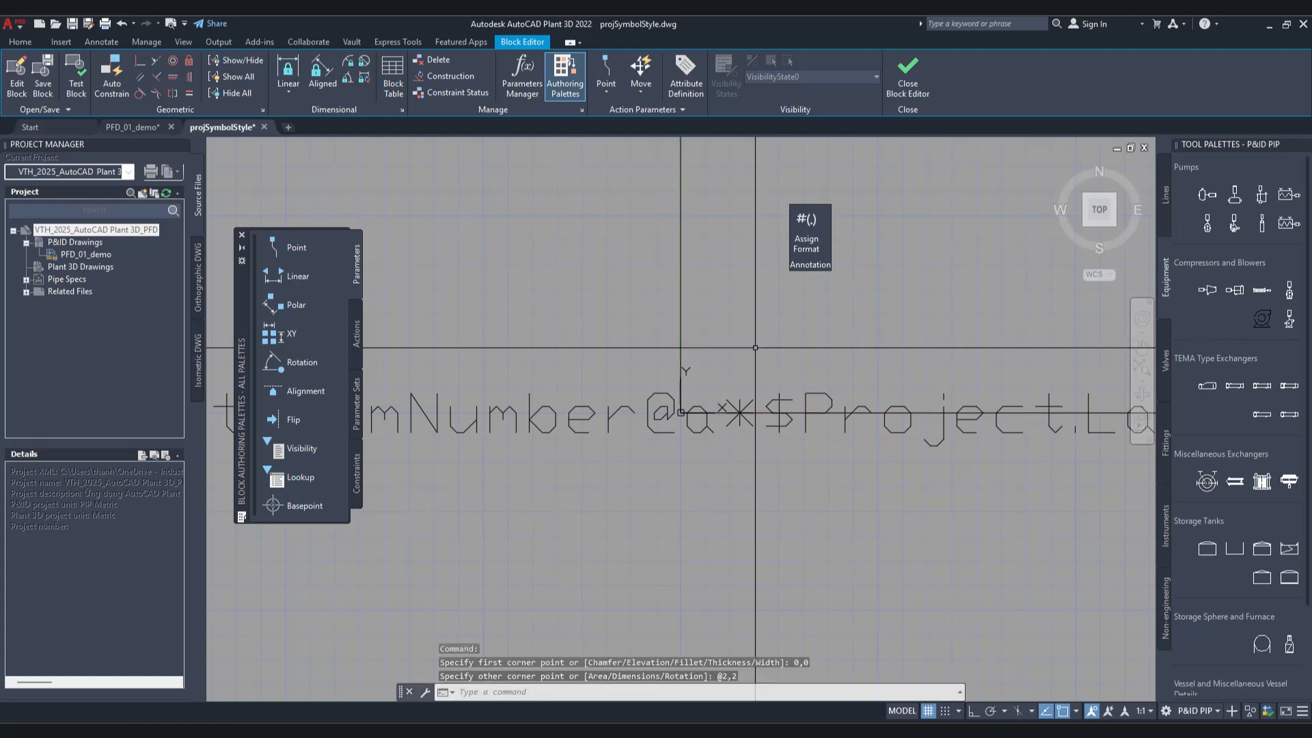
Step: Draw a diagonal line across the square from its upper-left corner to its lower-right corner
text(z)
key(Return)
text(a)
key(Return)
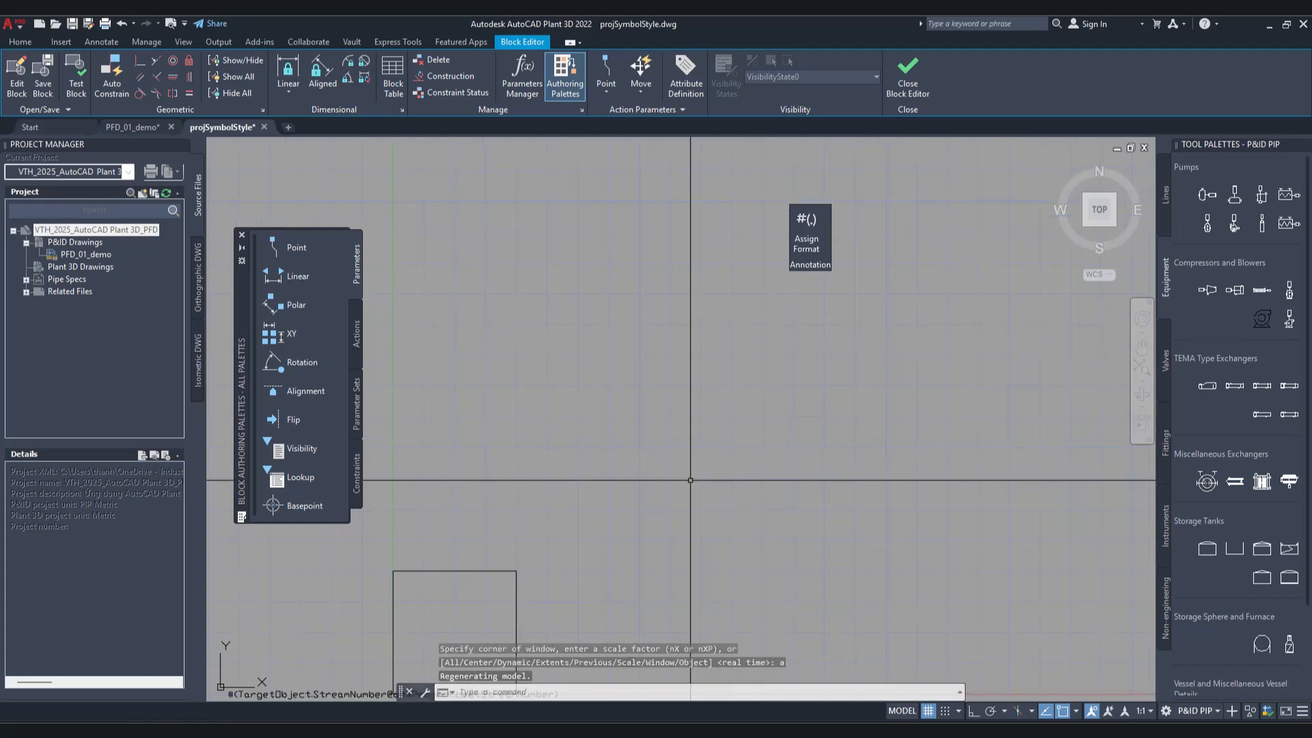
mouse_move(601, 585)
middle_down()
mouse_move(752, 281)
mouse_move(807, 388)
middle_up()
scroll(621, 514, up, 2)
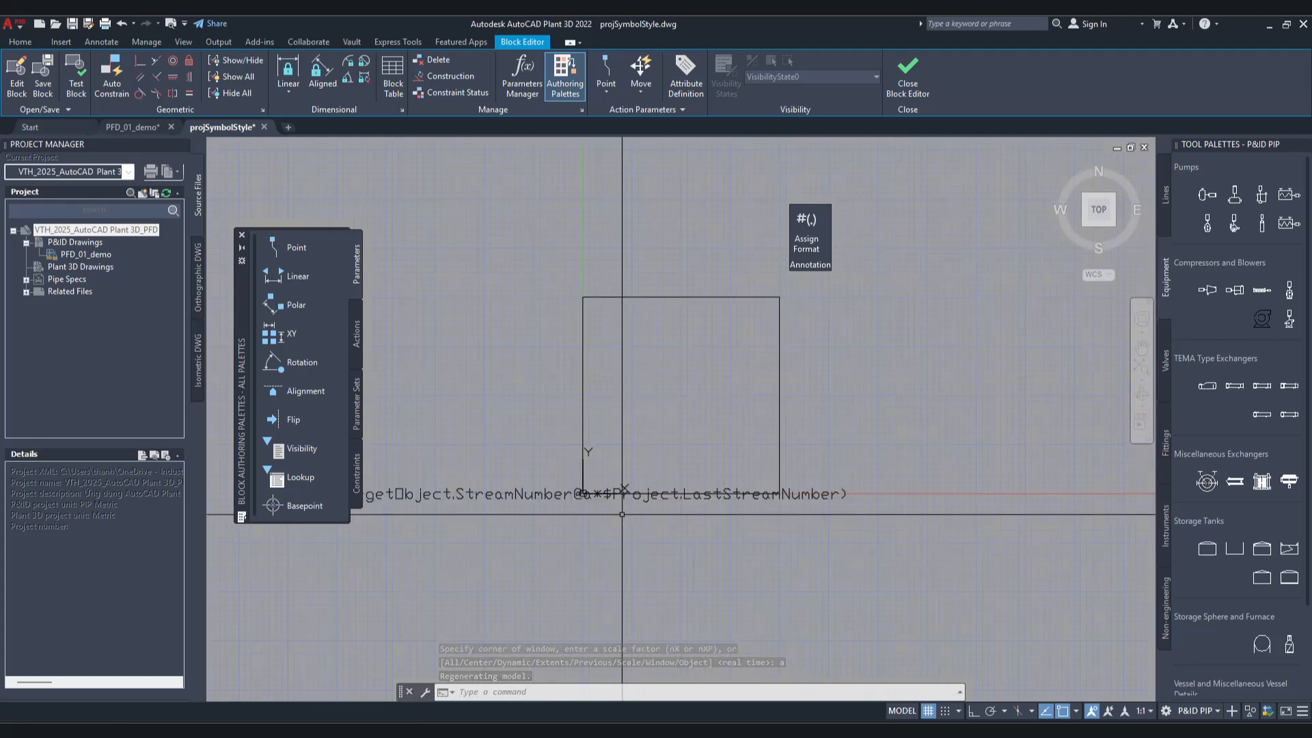
text(l)
key(Return)
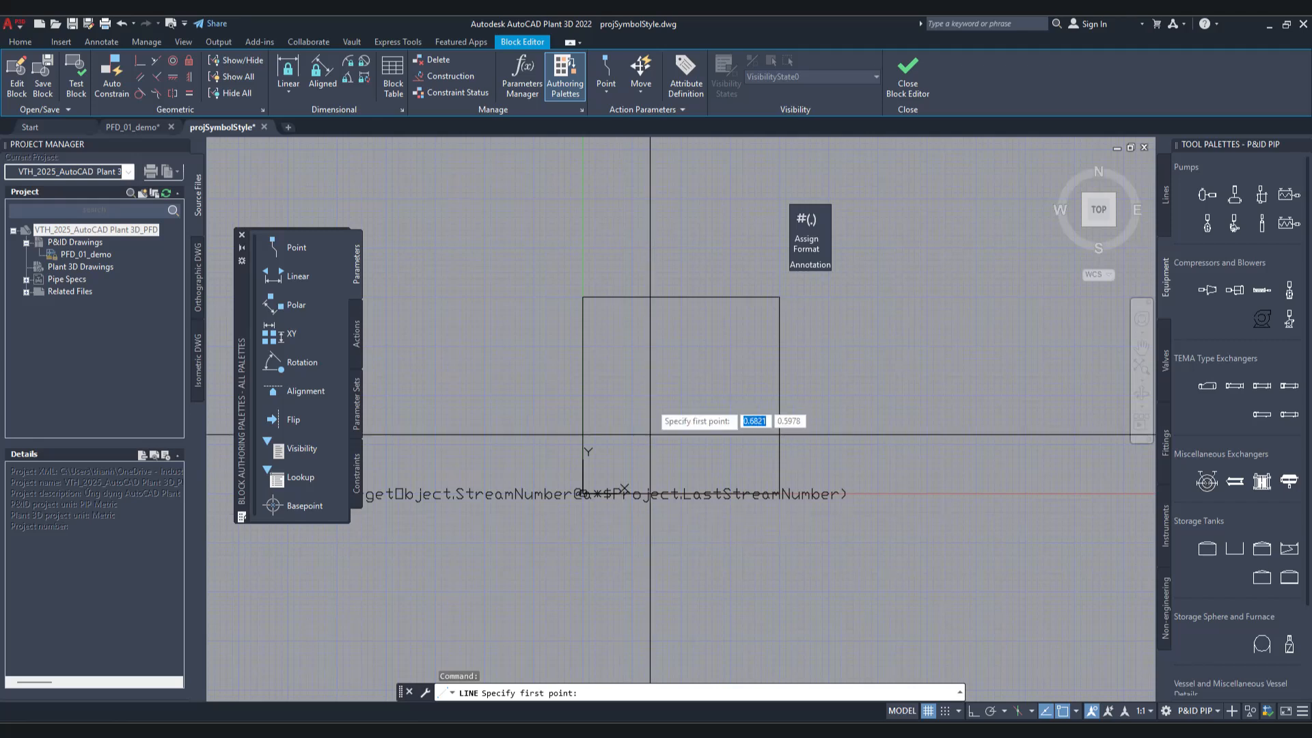
click(583, 297)
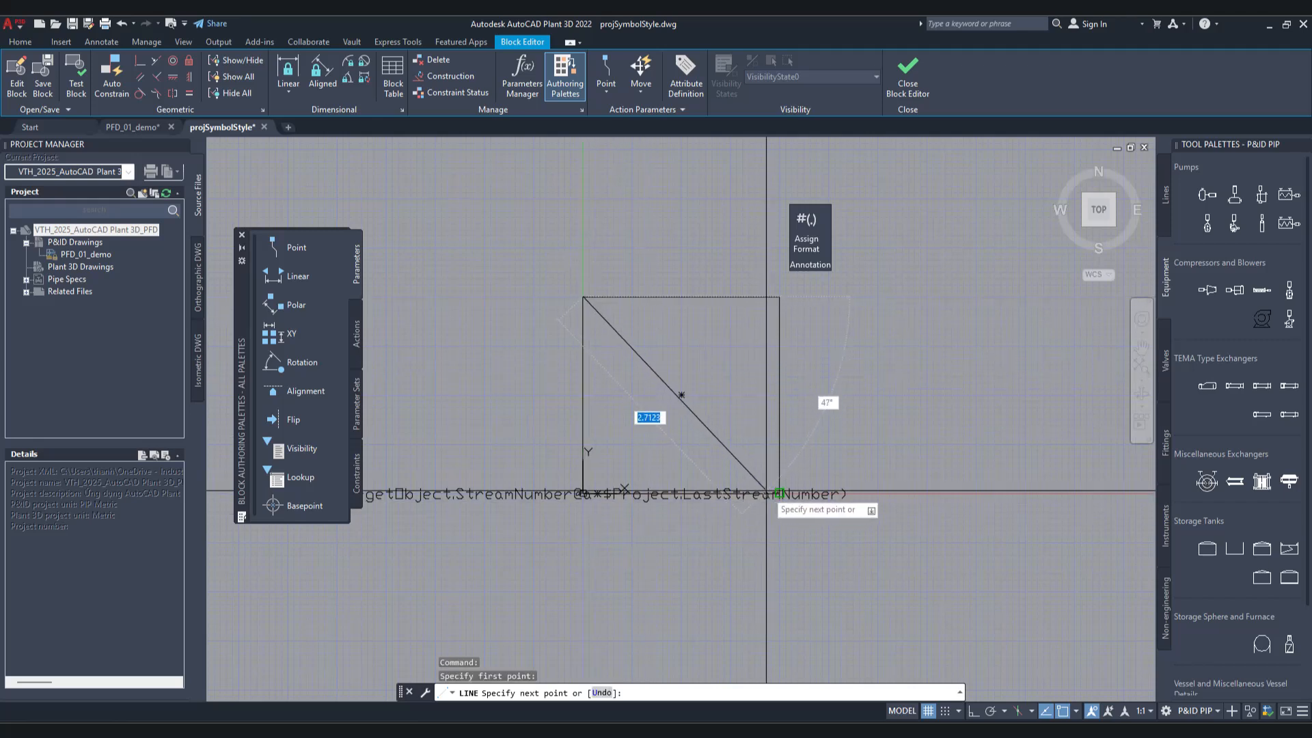
click(779, 492)
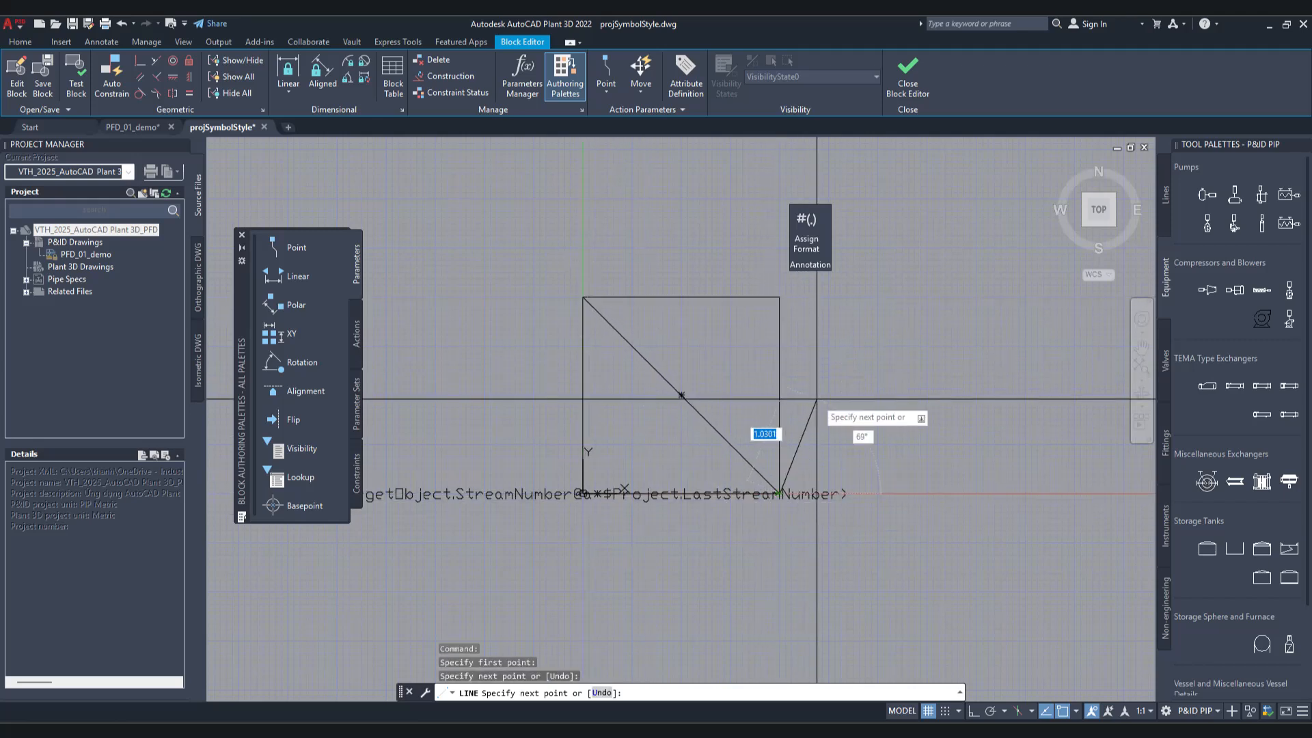
key(Return)
Step: Move the square and its diagonal from the diagonal's midpoint to the block origin
scroll(583, 379, up, 4)
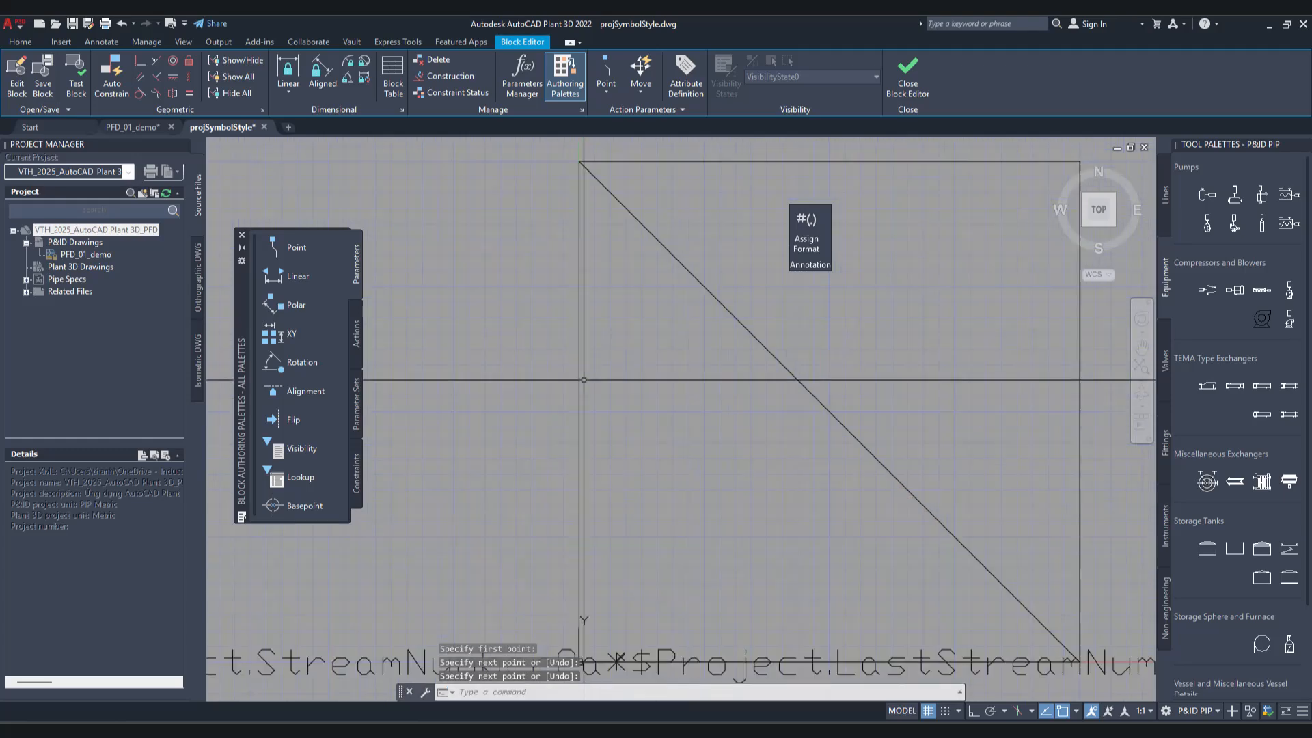
scroll(702, 376, down, 4)
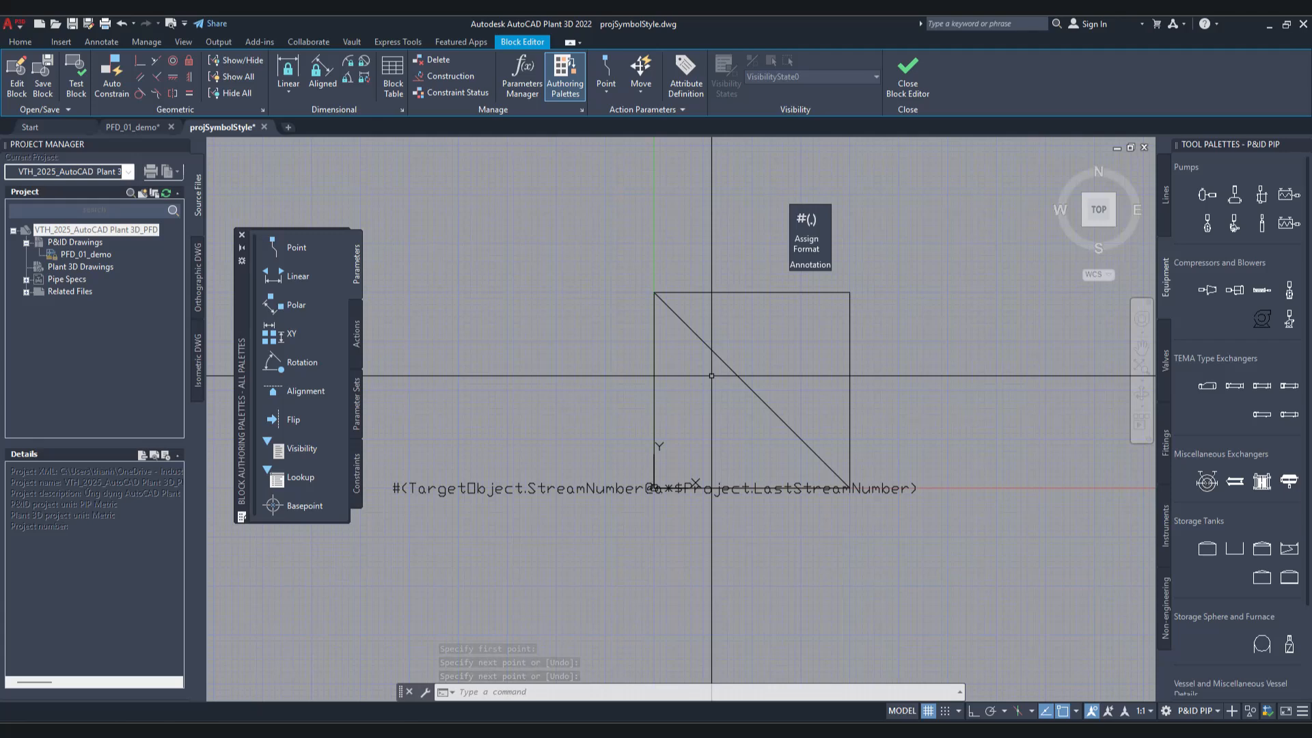
text(mo)
key(Return)
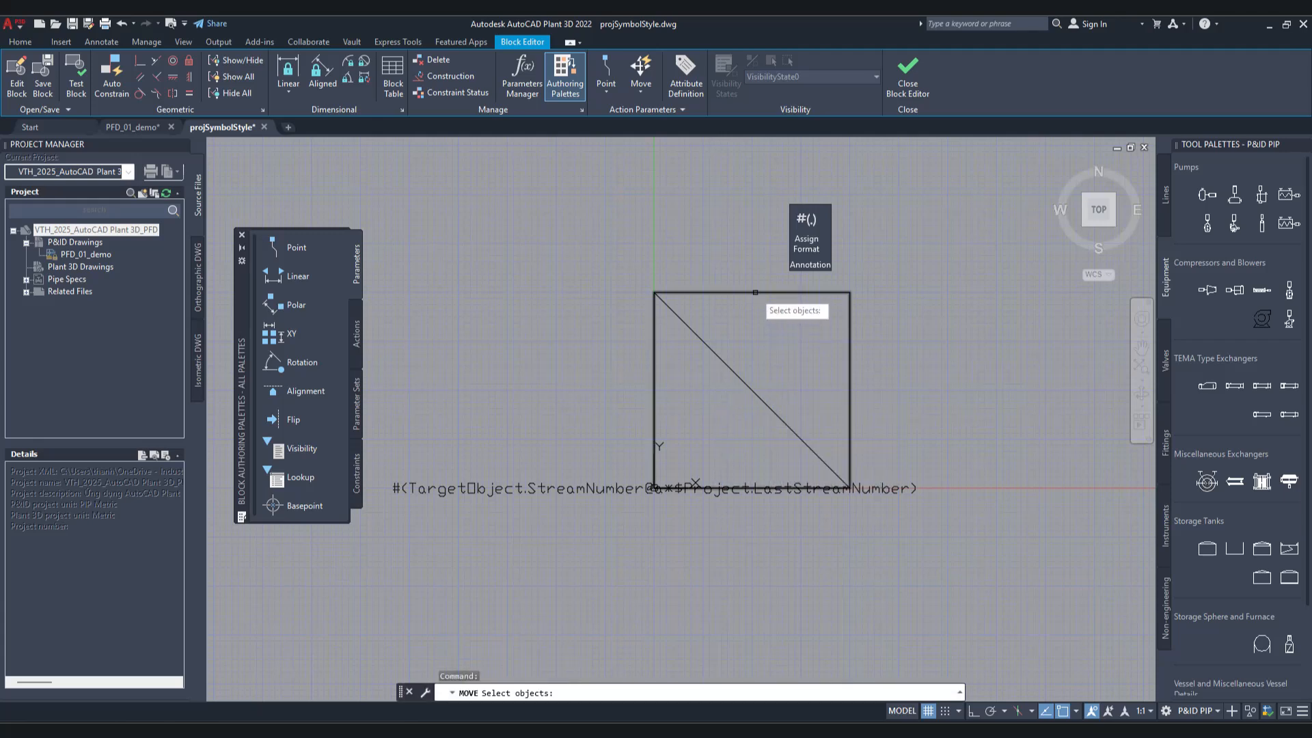
click(755, 292)
click(726, 364)
key(Return)
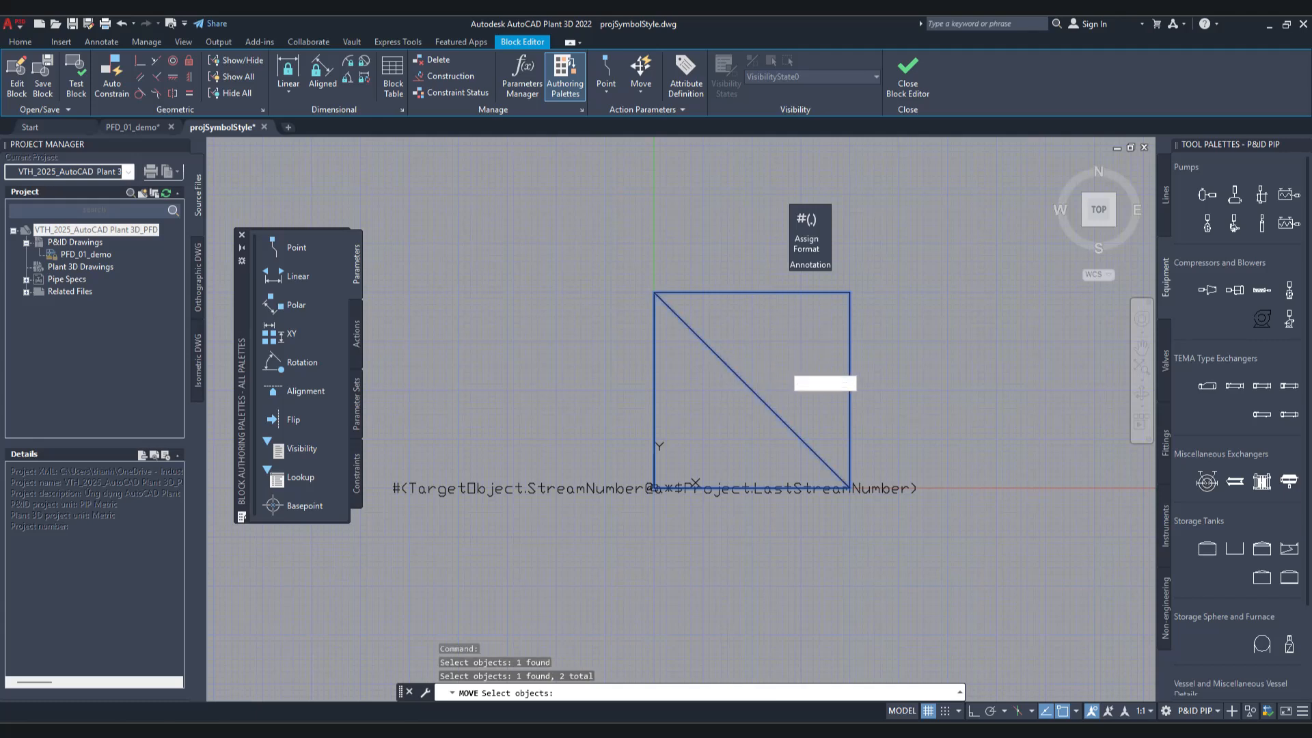
click(752, 390)
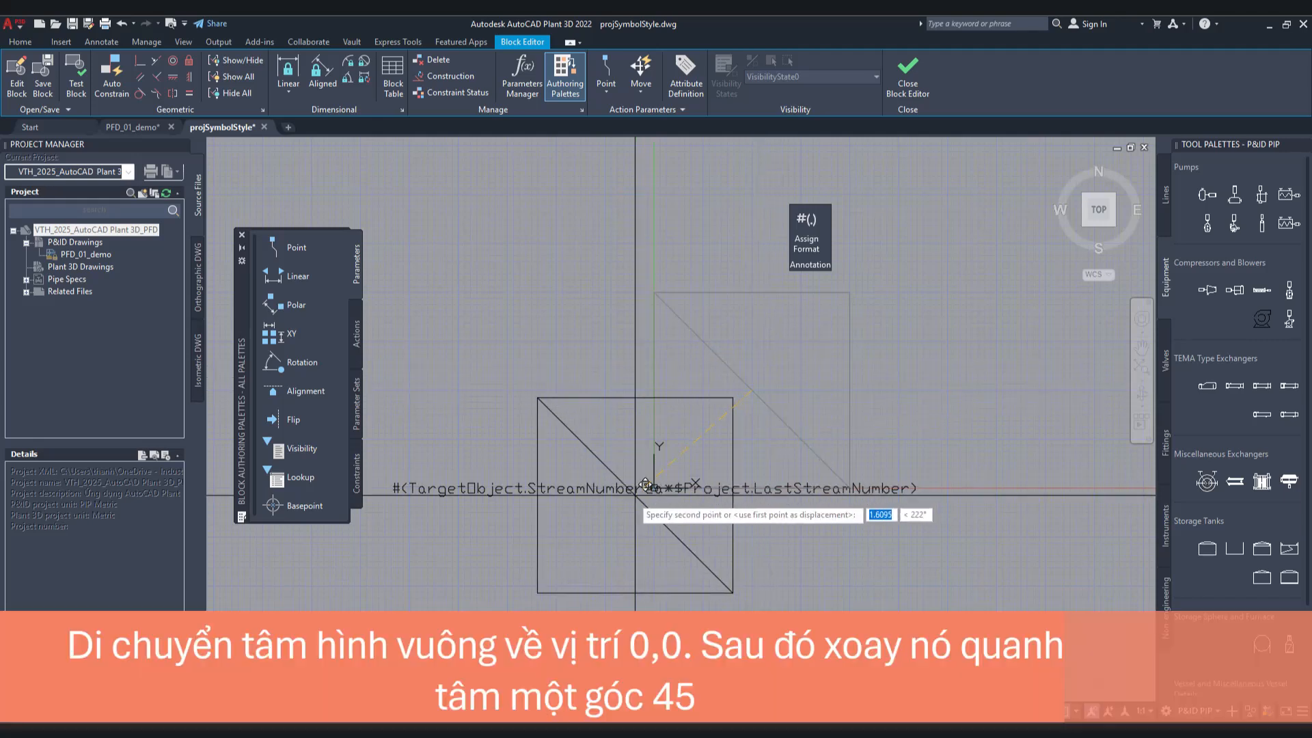
click(654, 488)
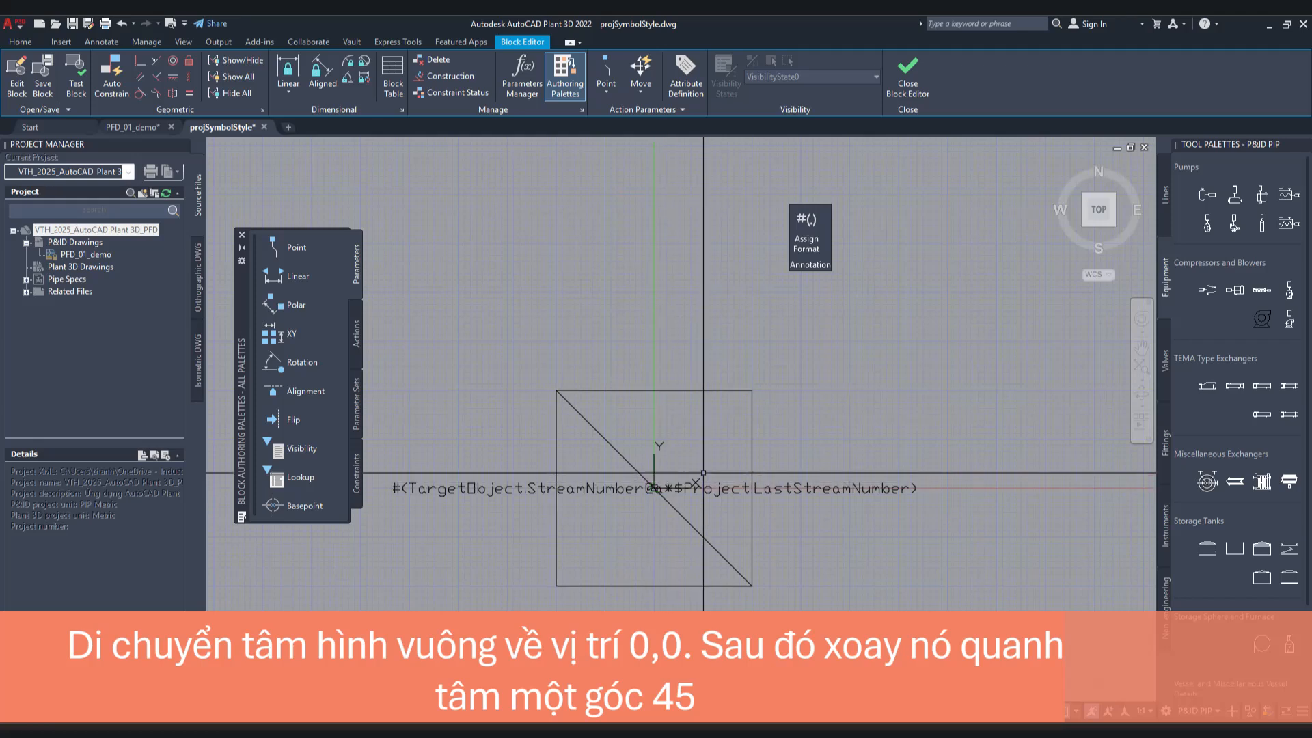
Step: Rotate the square and its diagonal by 45 degrees about the block origin
text(ROTATE)
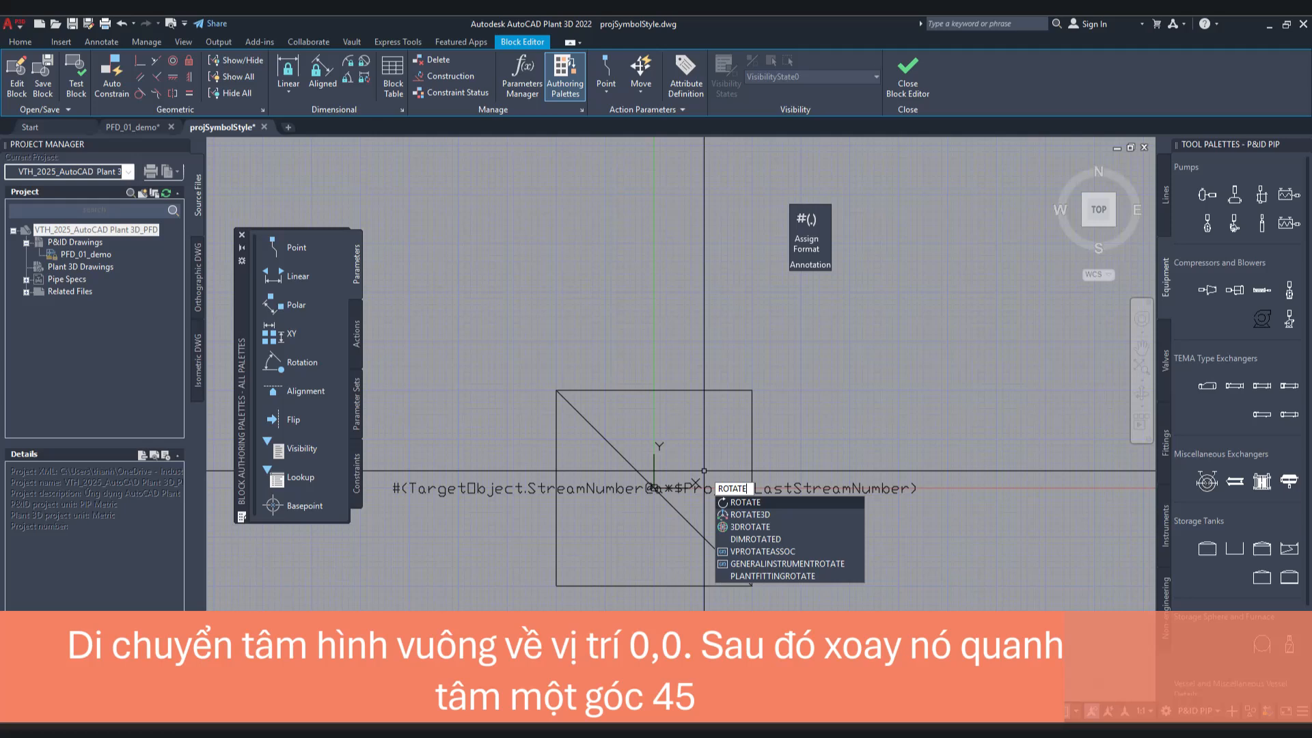
key(Return)
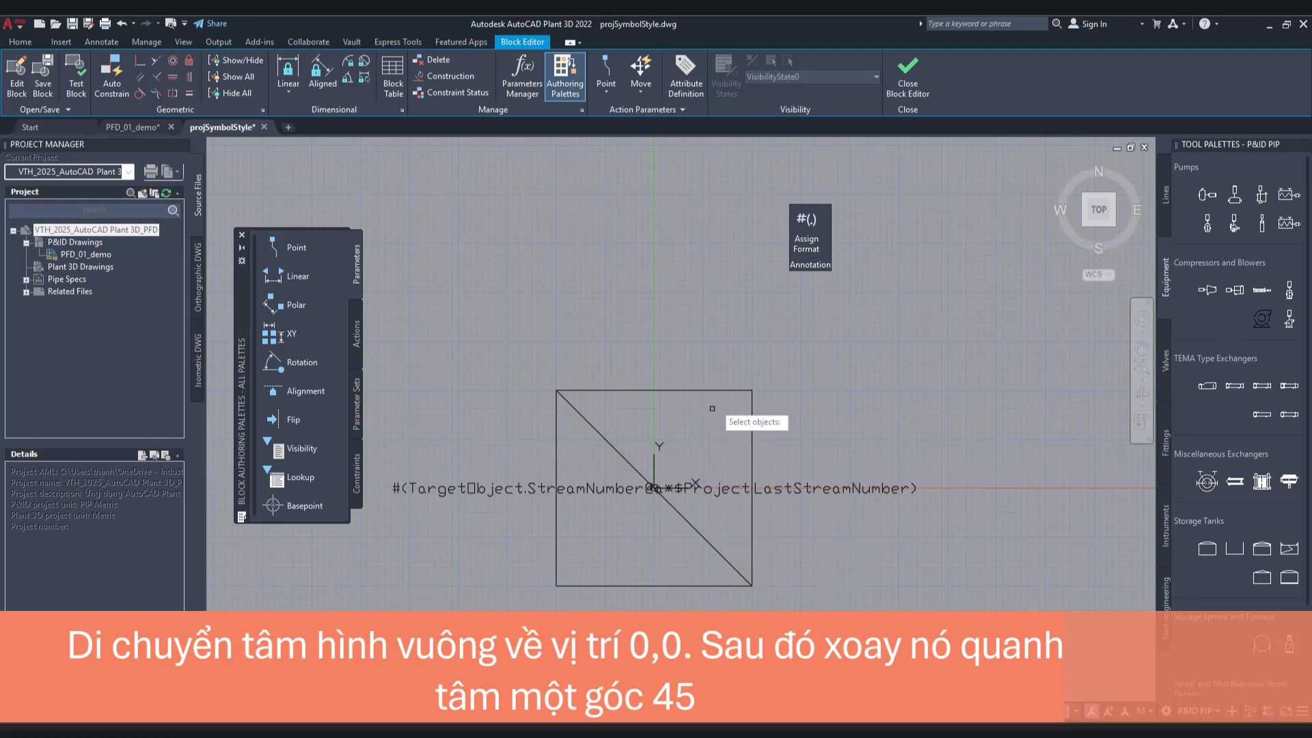
click(717, 392)
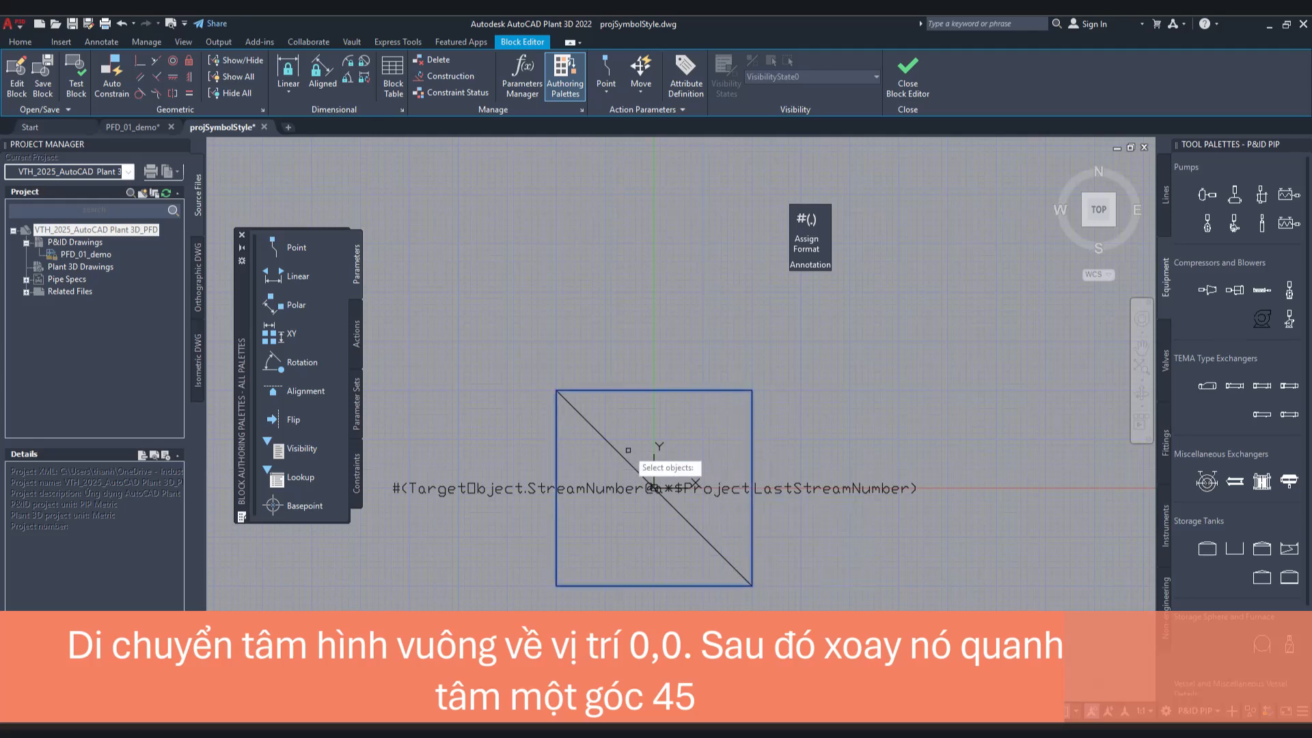
click(608, 440)
key(Return)
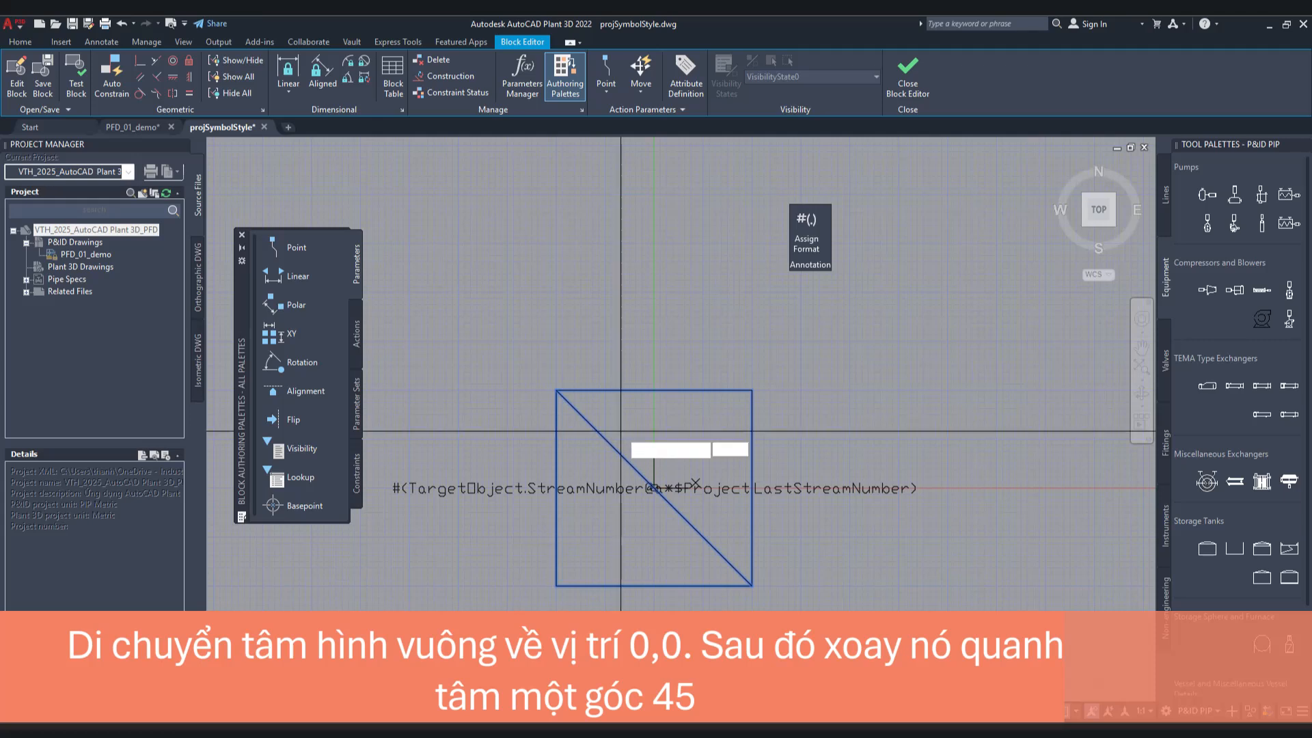
click(655, 488)
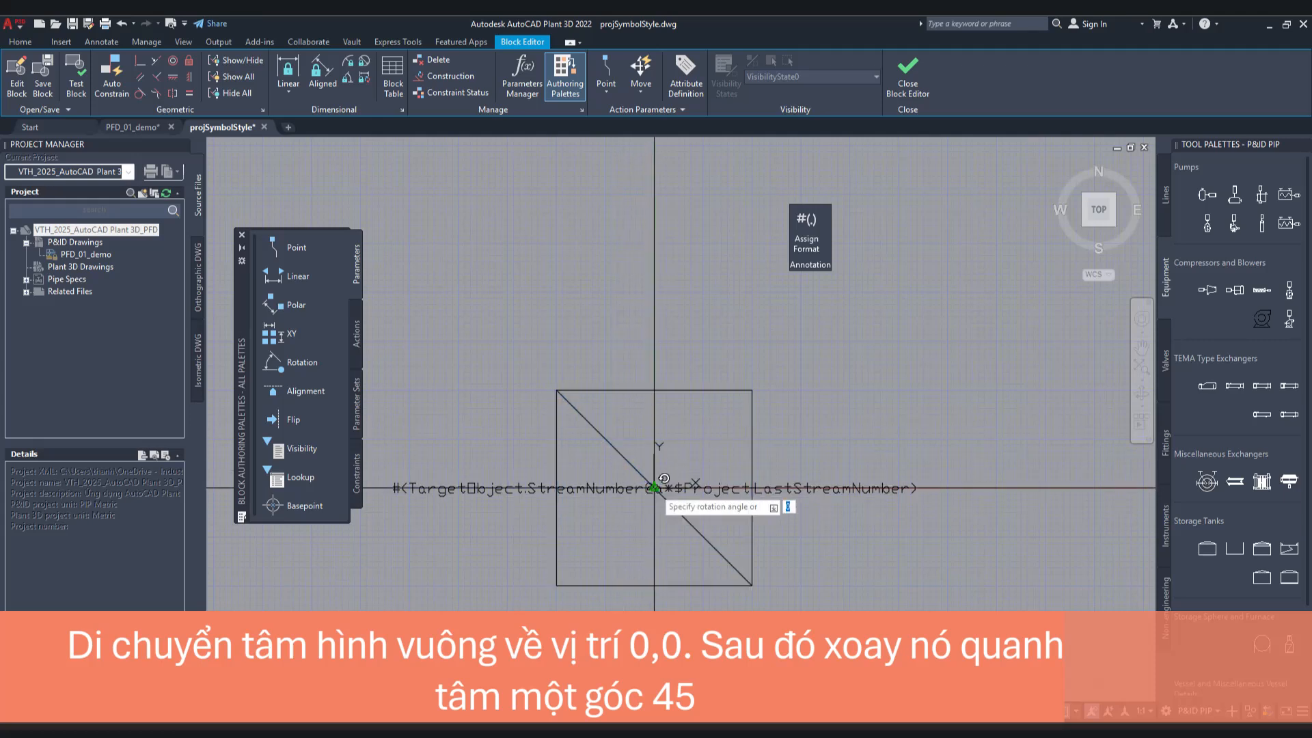
text(45)
key(Return)
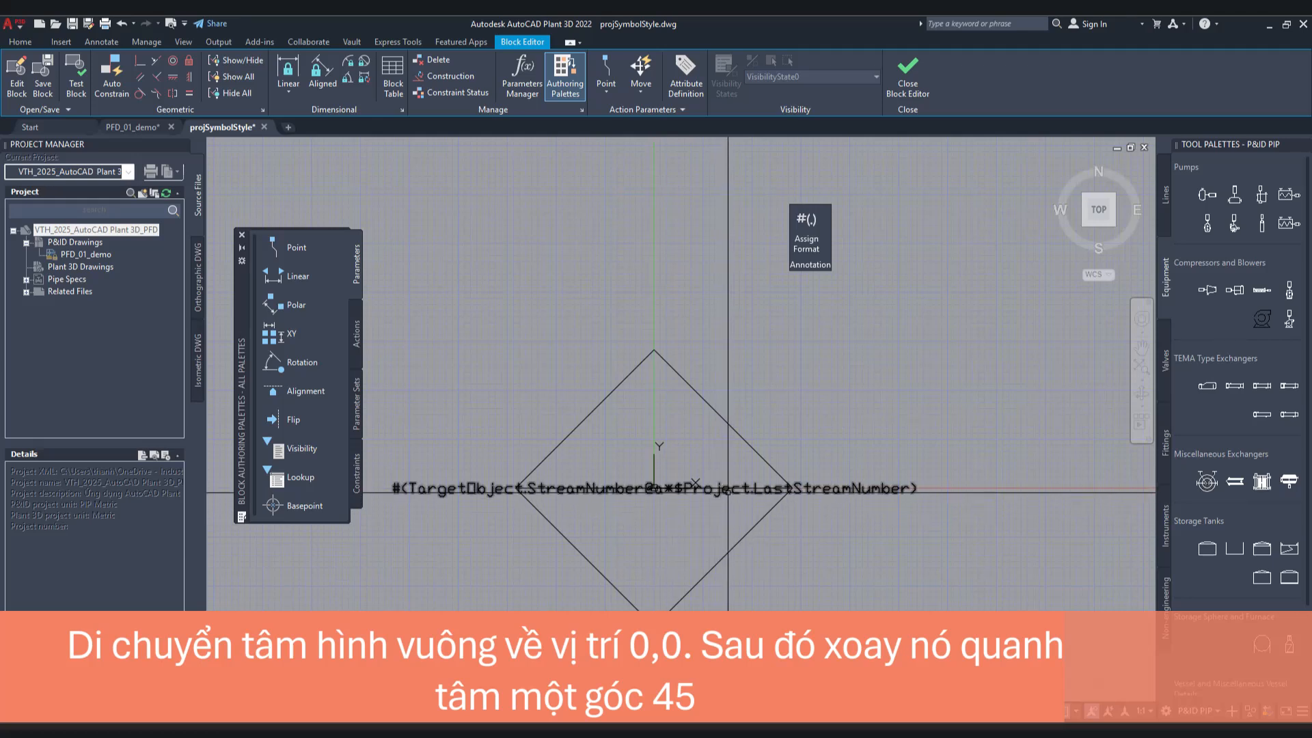
Step: Delete the auxiliary diagonal line from the diamond and close the block editor, saving the block
click(728, 489)
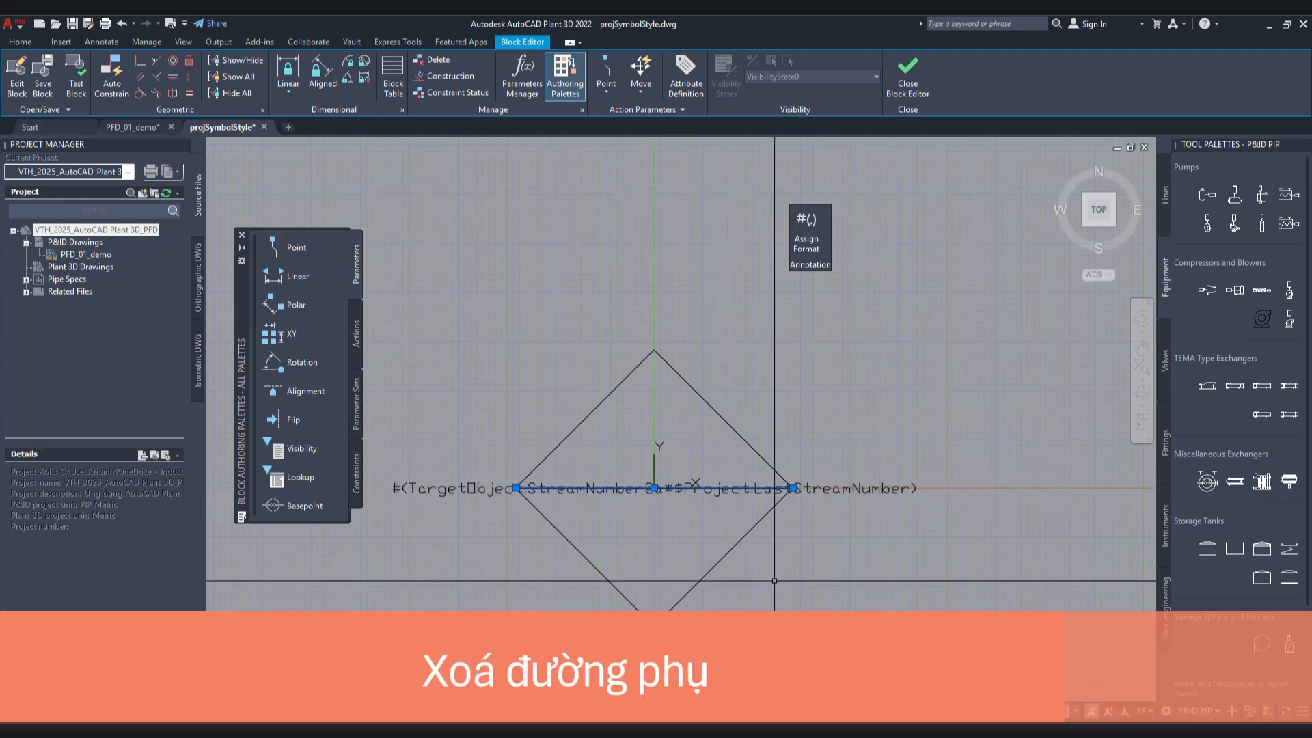
key(Delete)
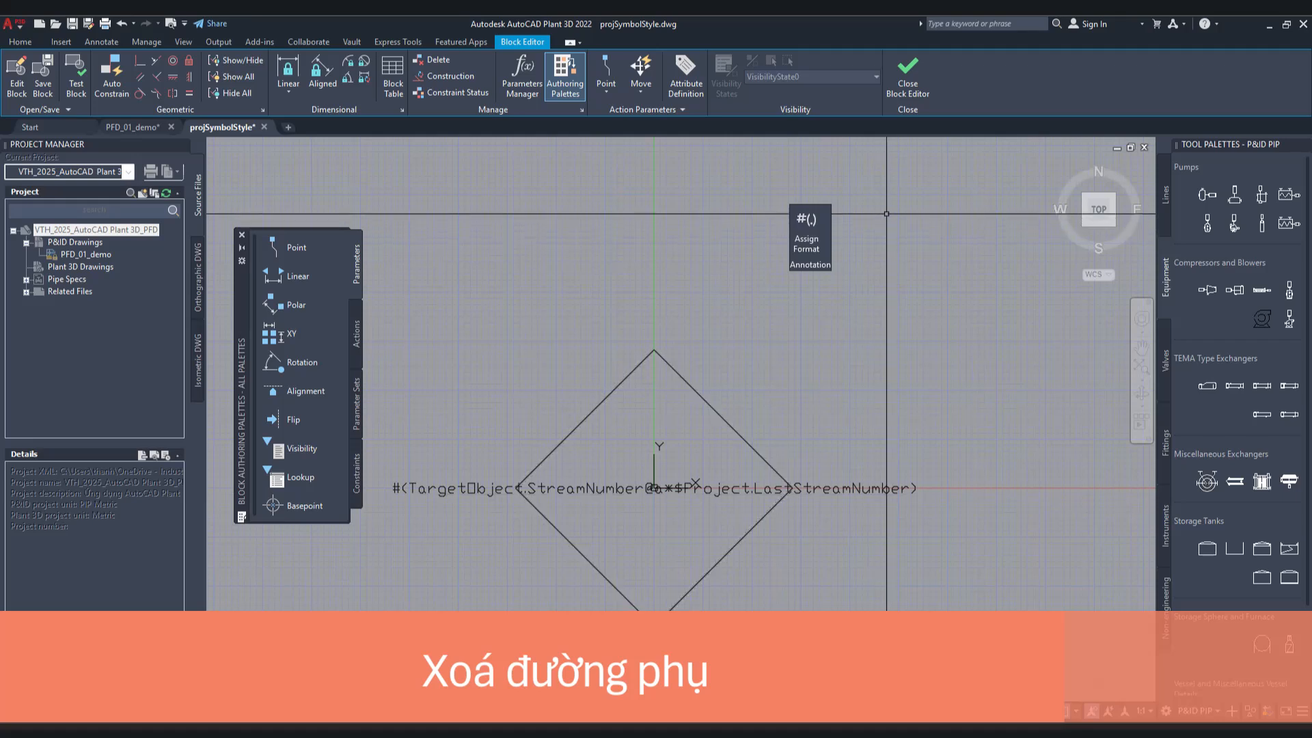
click(892, 88)
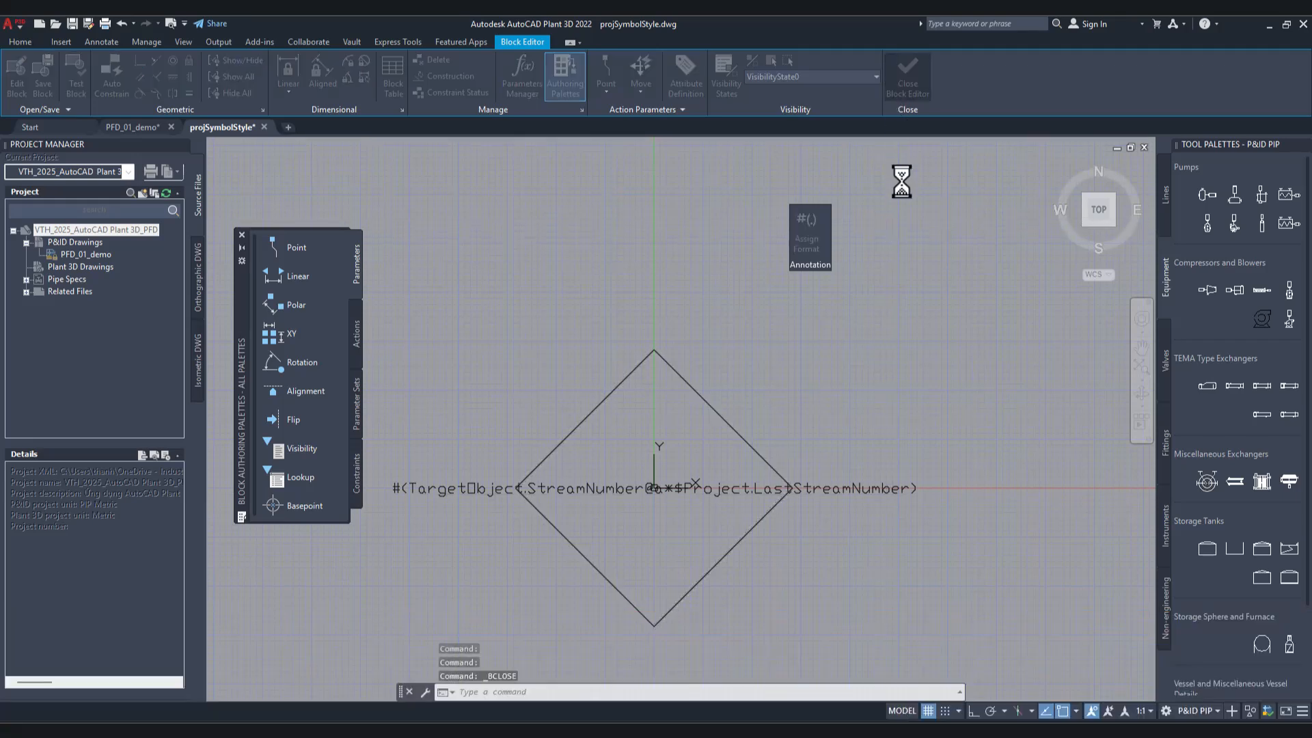
click(710, 342)
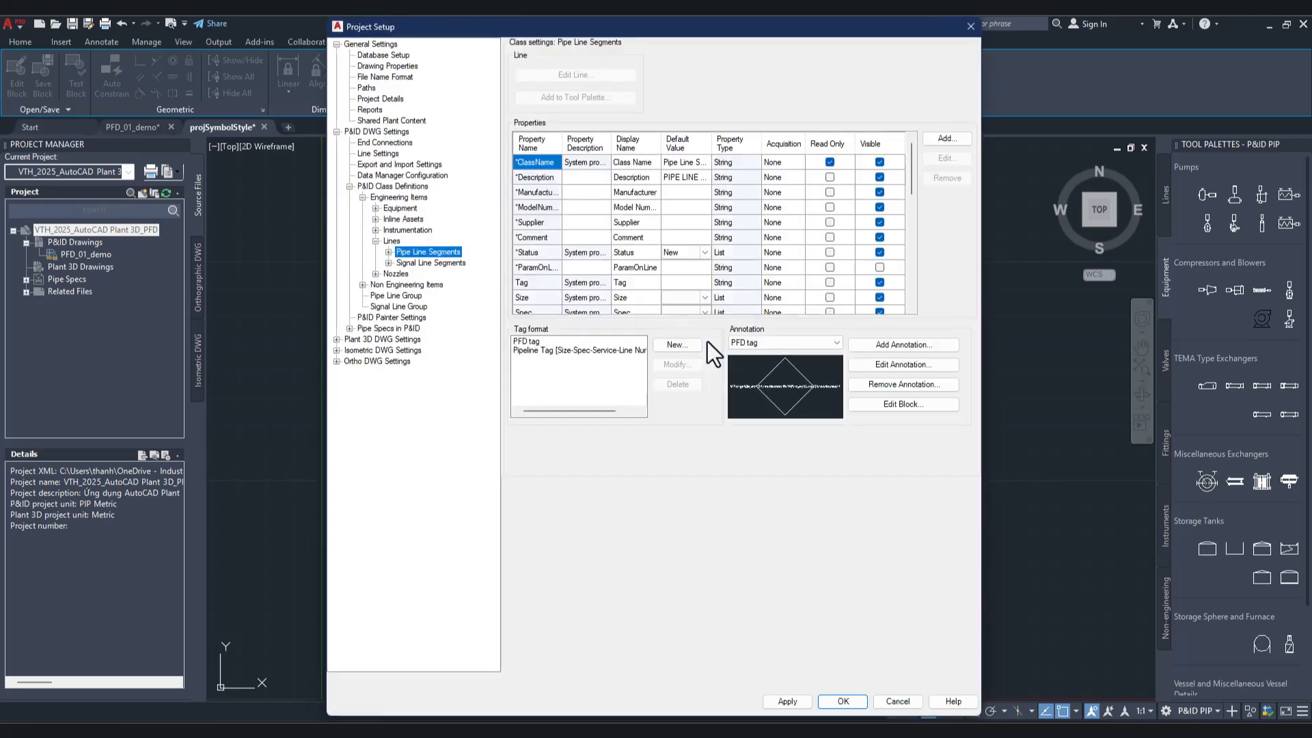
Step: Expand the Pipe Line Segments class and choose PFD tag as its displayed annotation
click(387, 252)
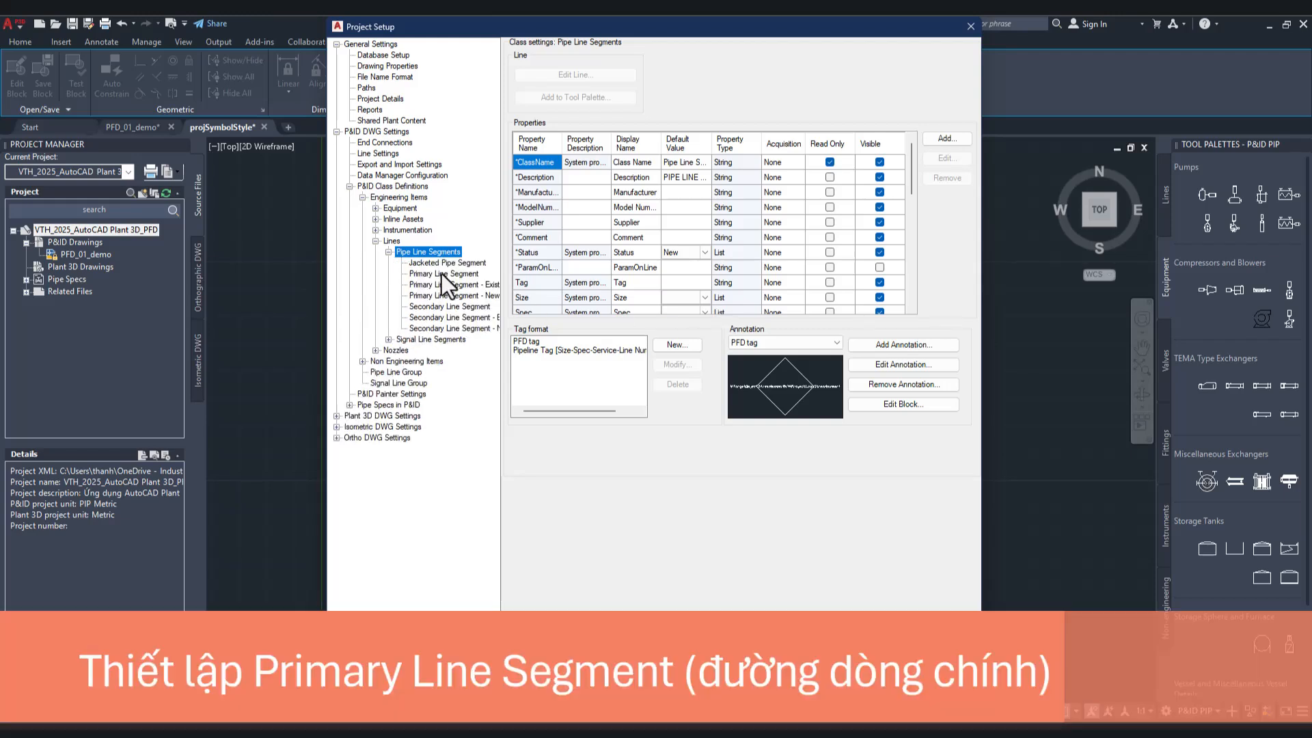
click(757, 343)
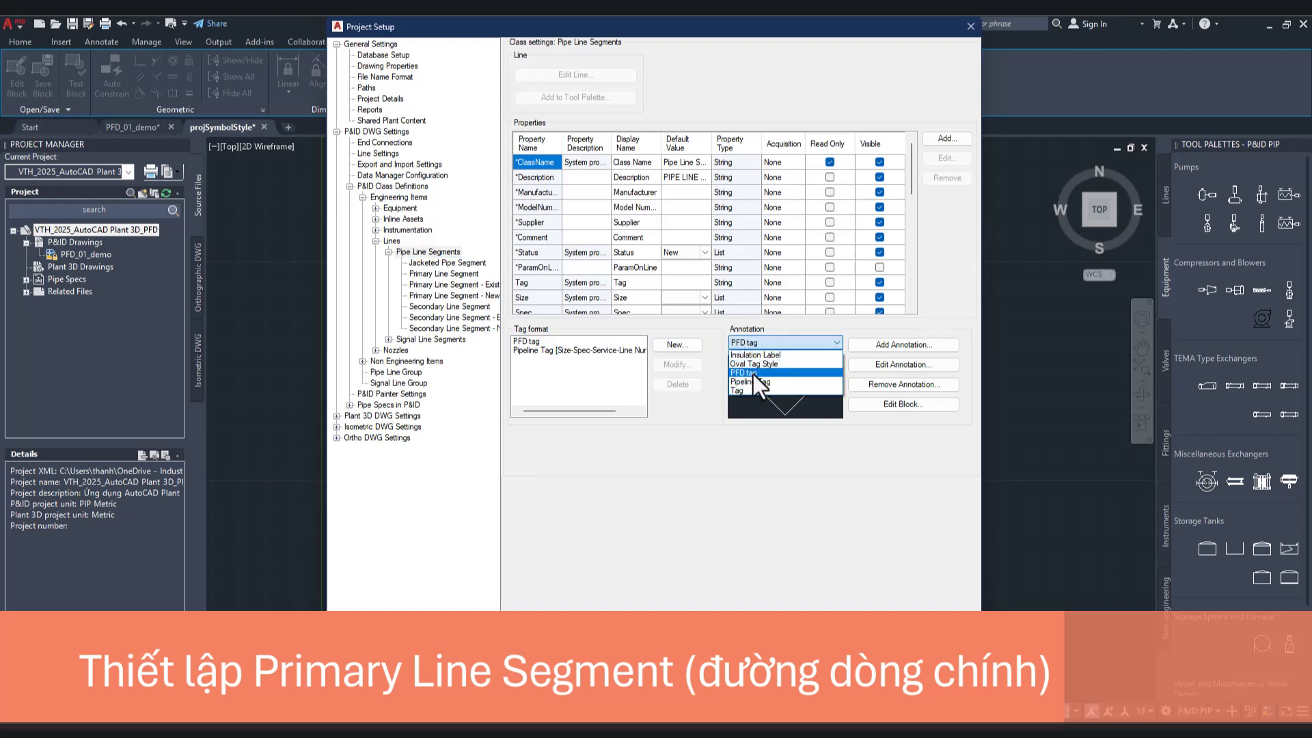
click(752, 372)
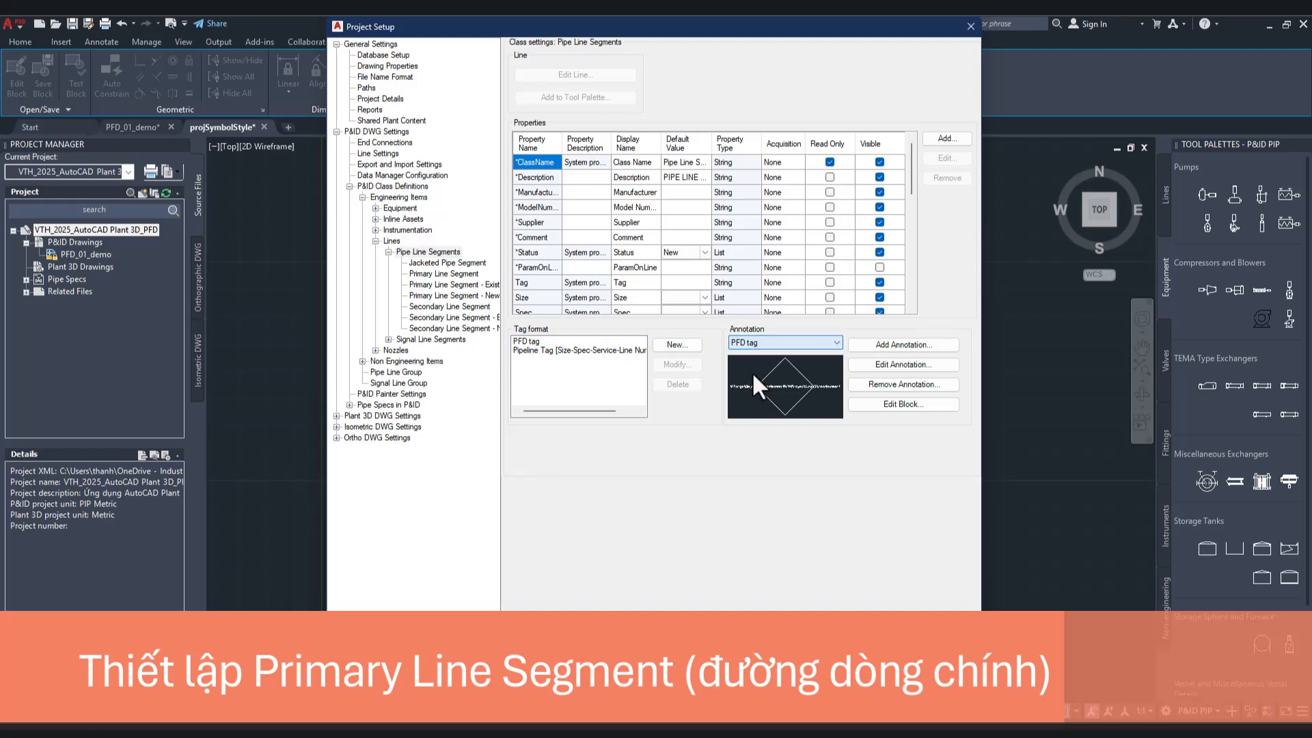
Step: Set the default annotation style of the Primary Line Segment class to PFD tag
click(449, 275)
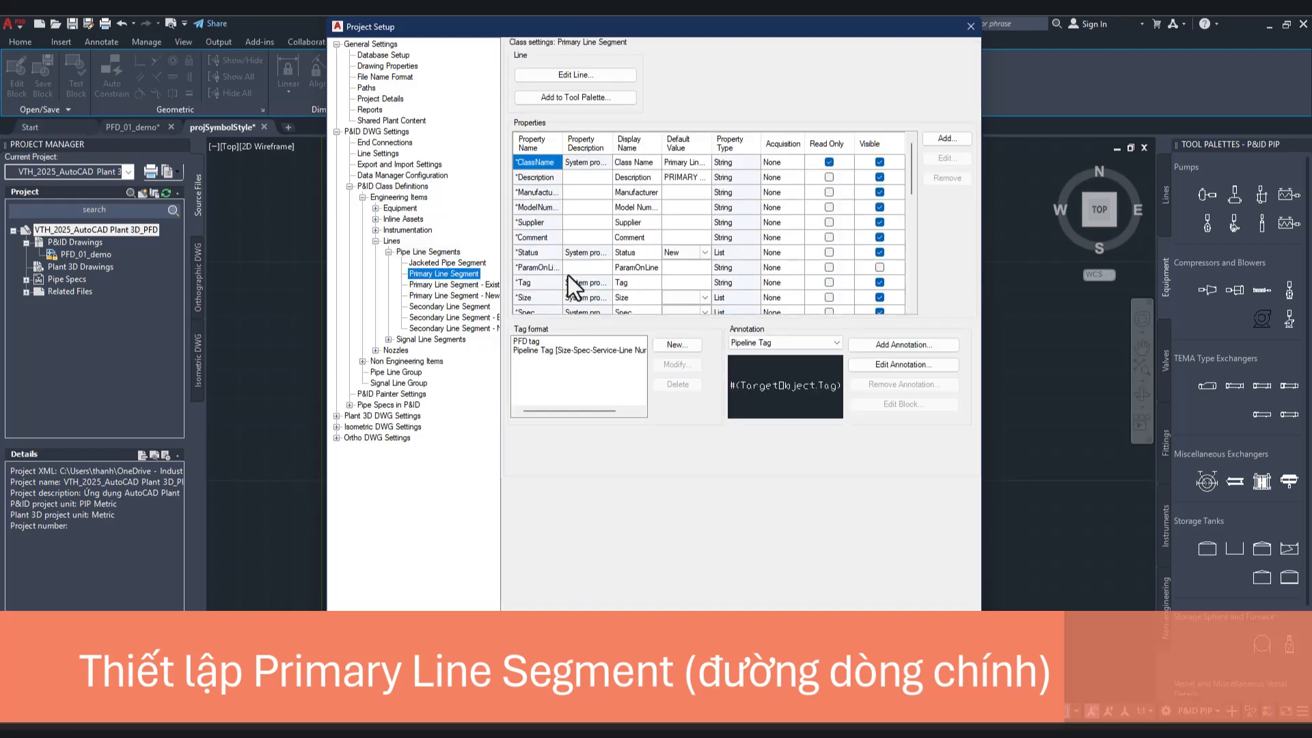
drag(914, 170, 908, 268)
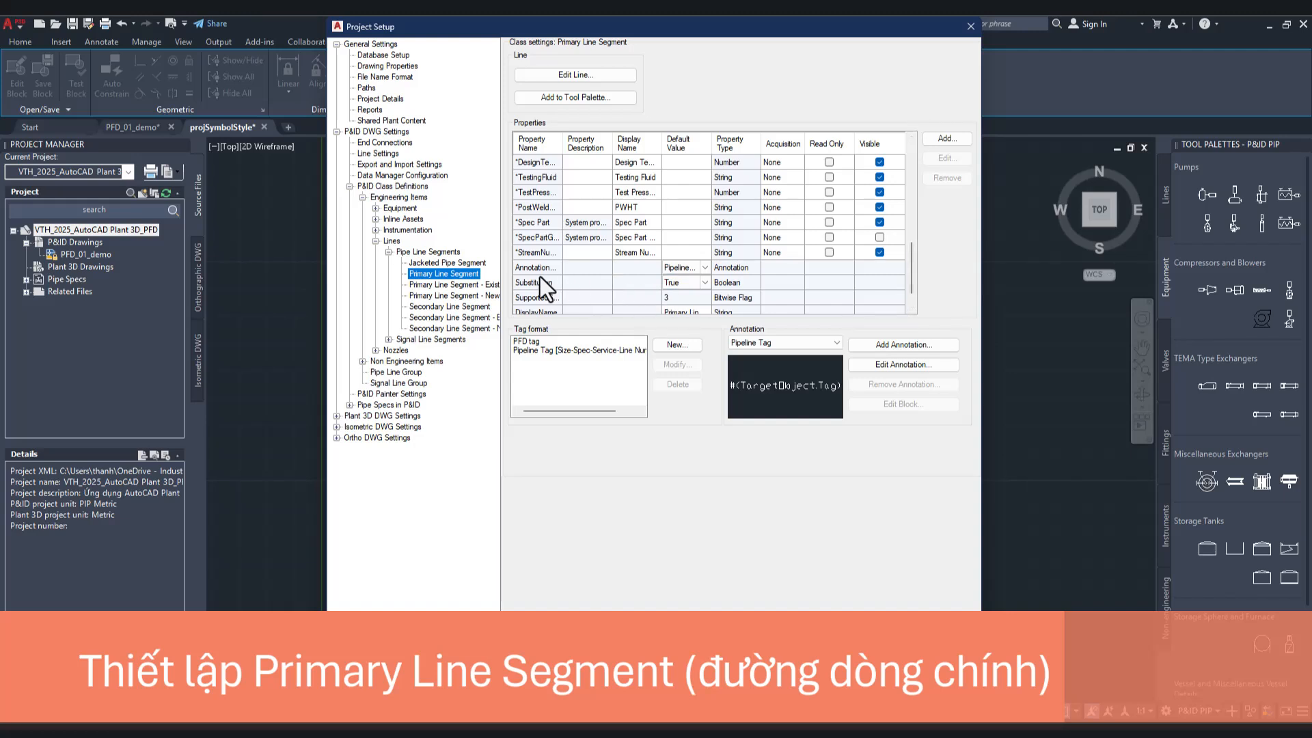
click(708, 266)
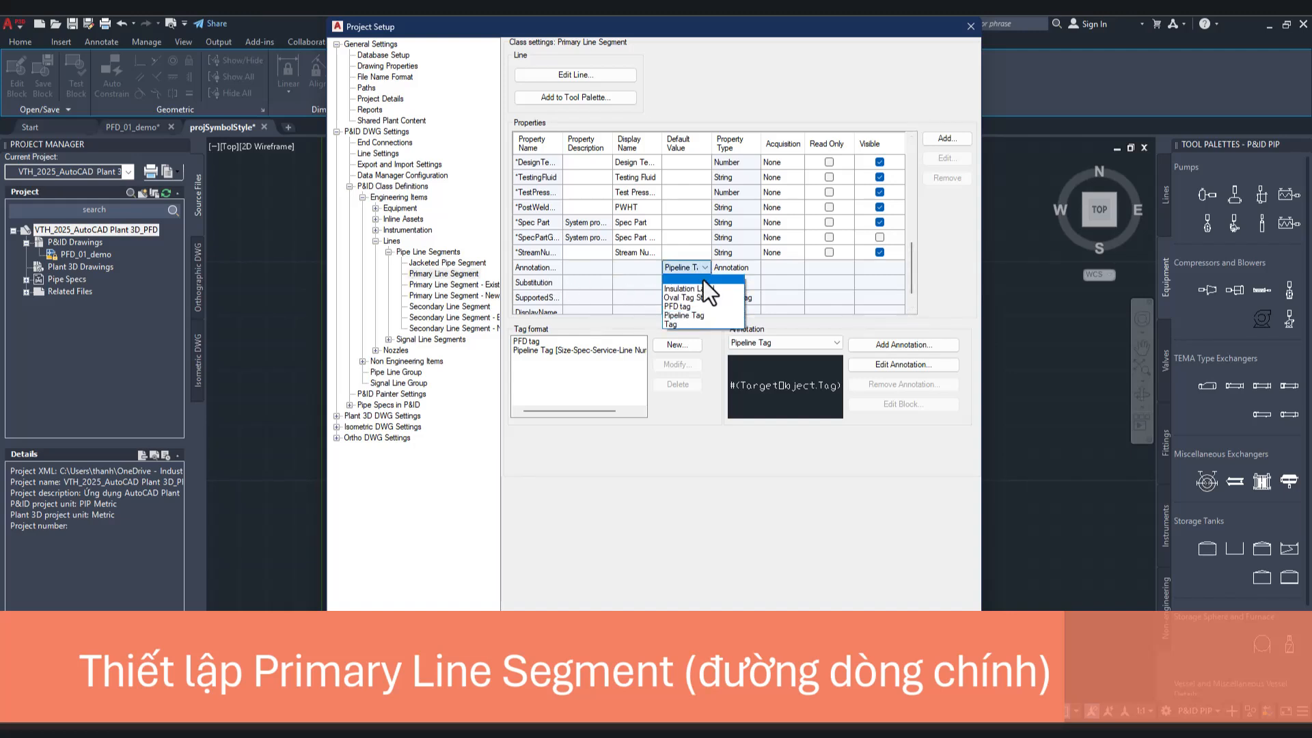
click(694, 305)
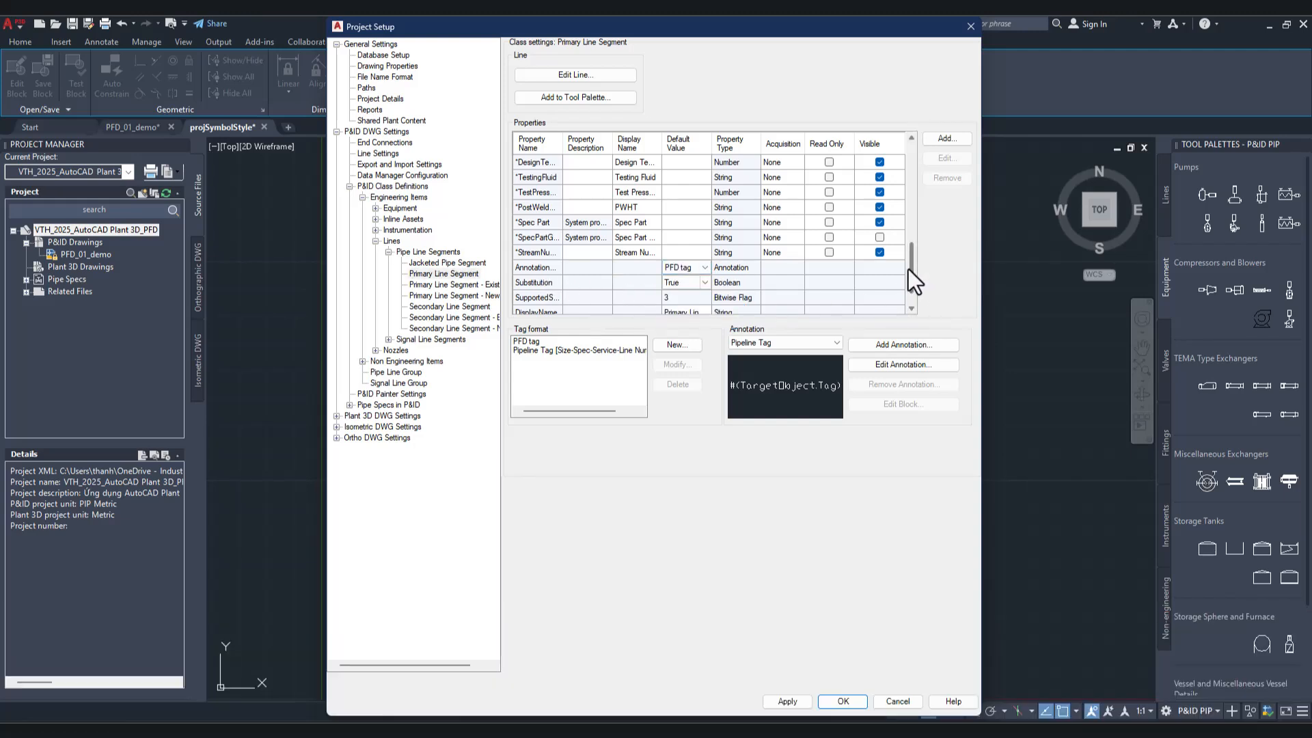
Step: Set the default tag format property of Primary Line Segment to PFD tag and select PFD tag among its tag formats
scroll(913, 269, down, 1)
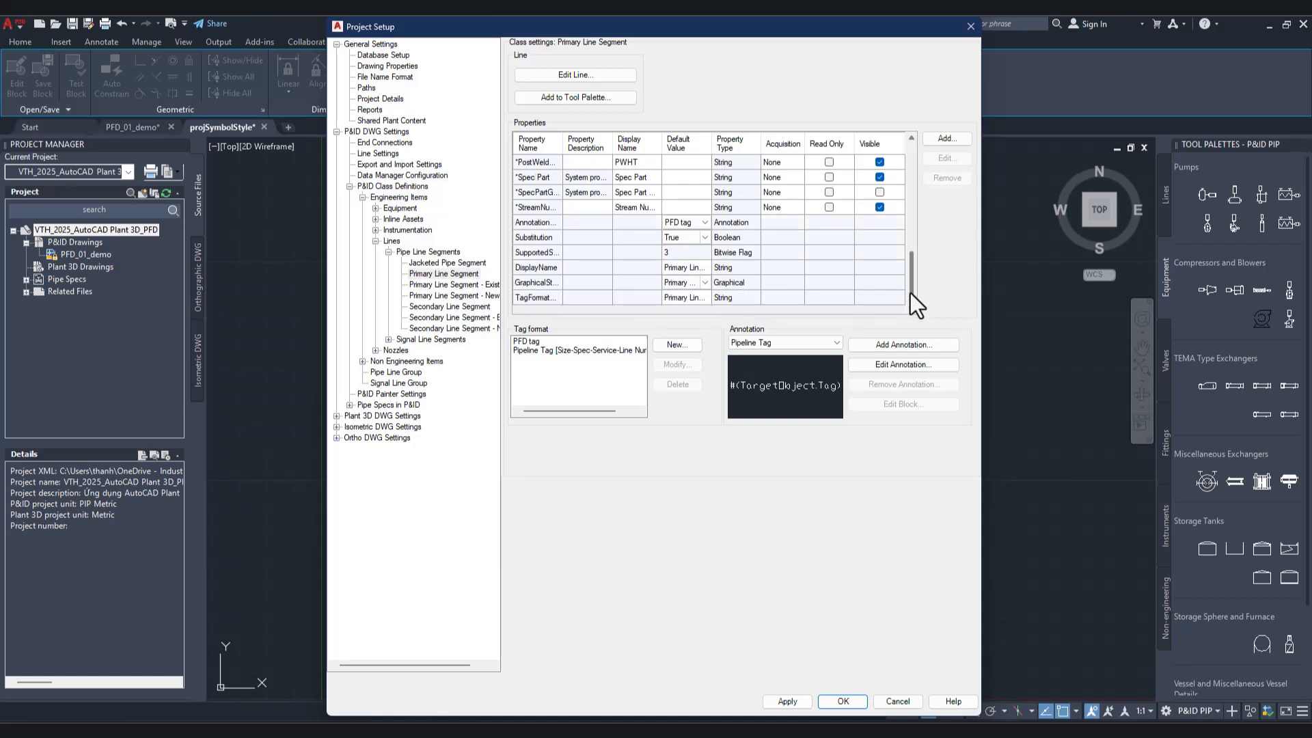
click(706, 298)
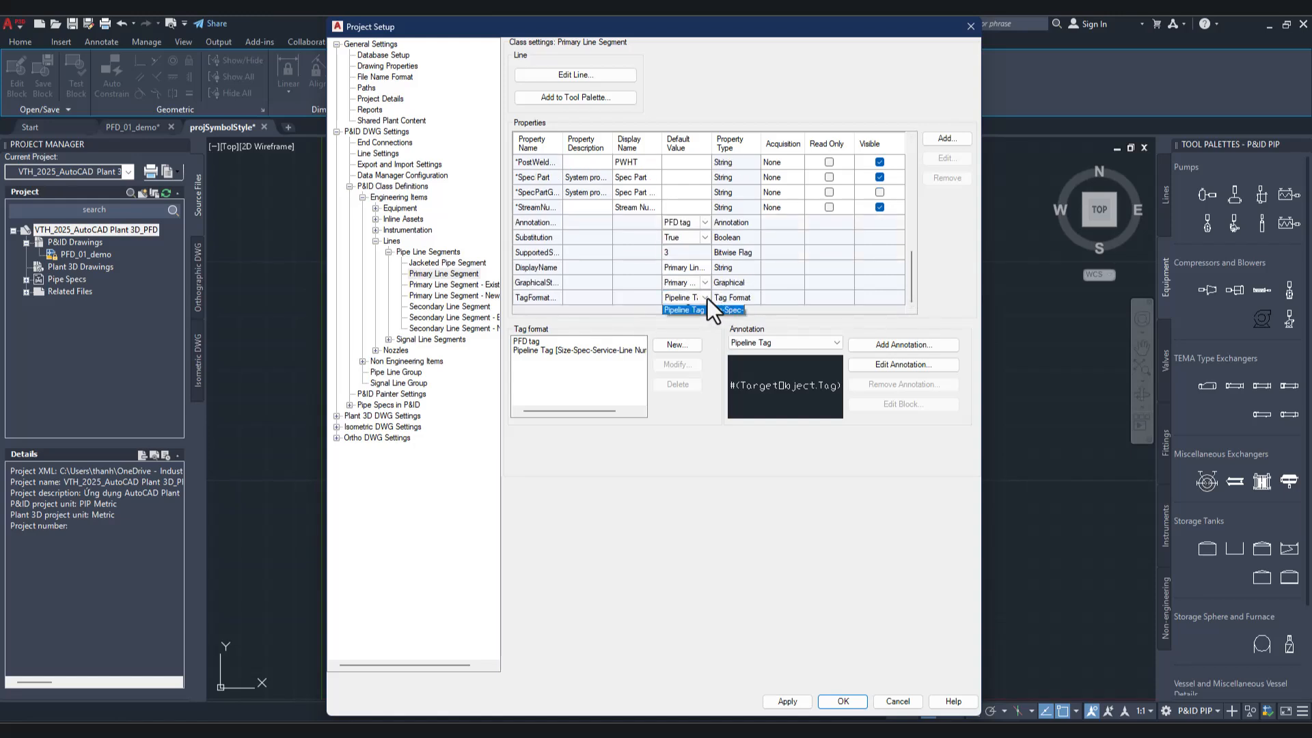
click(695, 318)
click(548, 343)
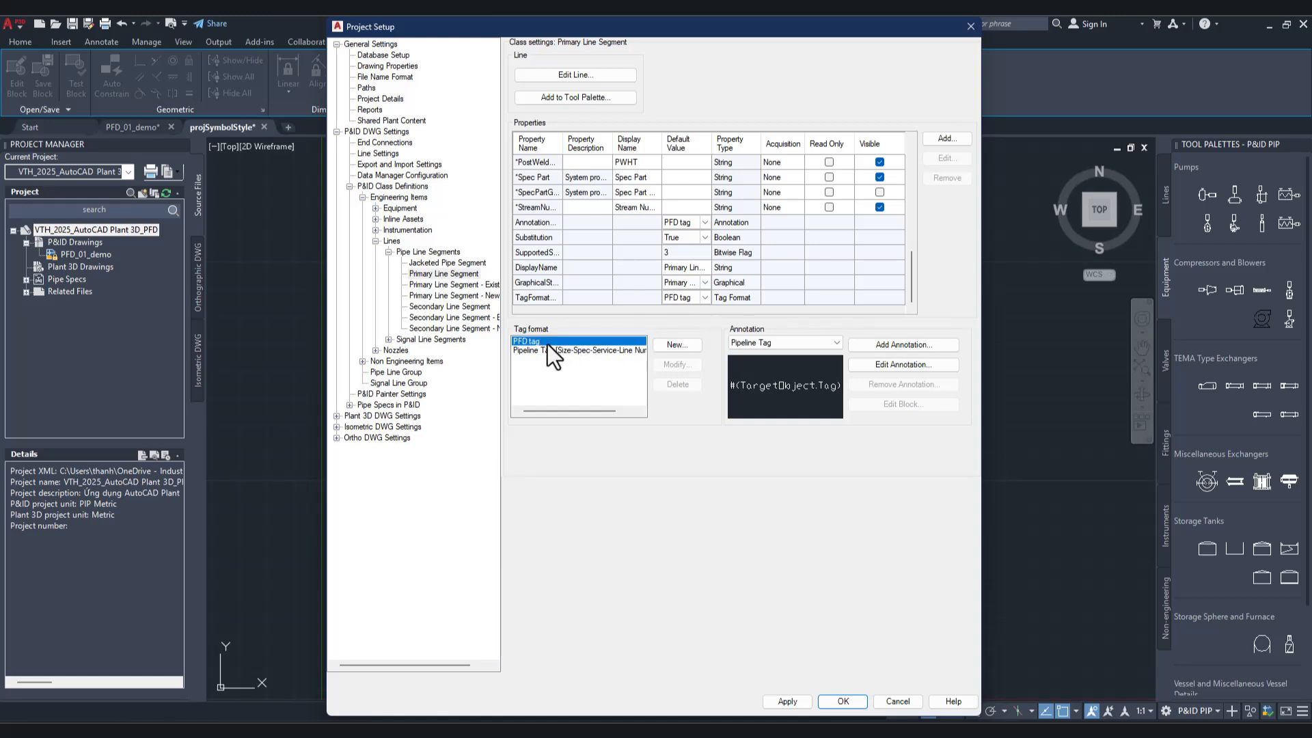
Step: Choose PFD tag as the displayed annotation of Primary Line Segment, and apply and accept the project settings
click(776, 342)
click(777, 342)
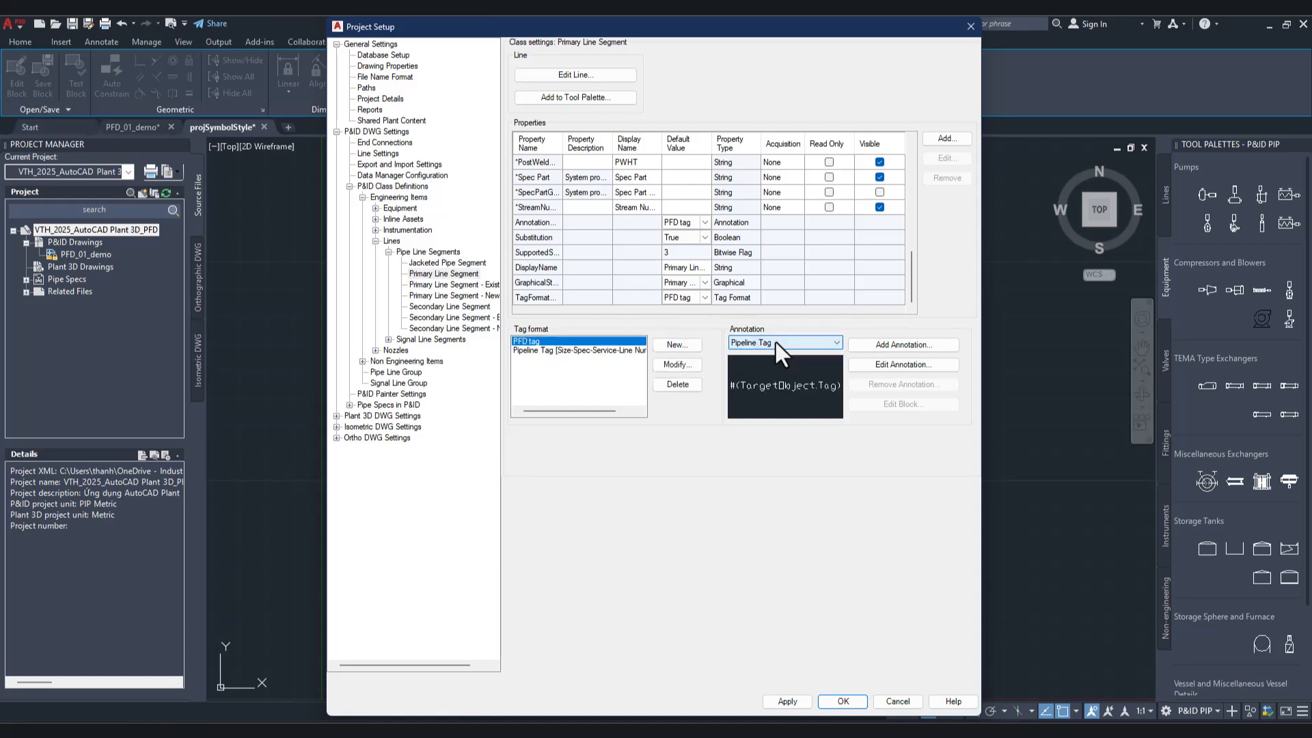
click(776, 342)
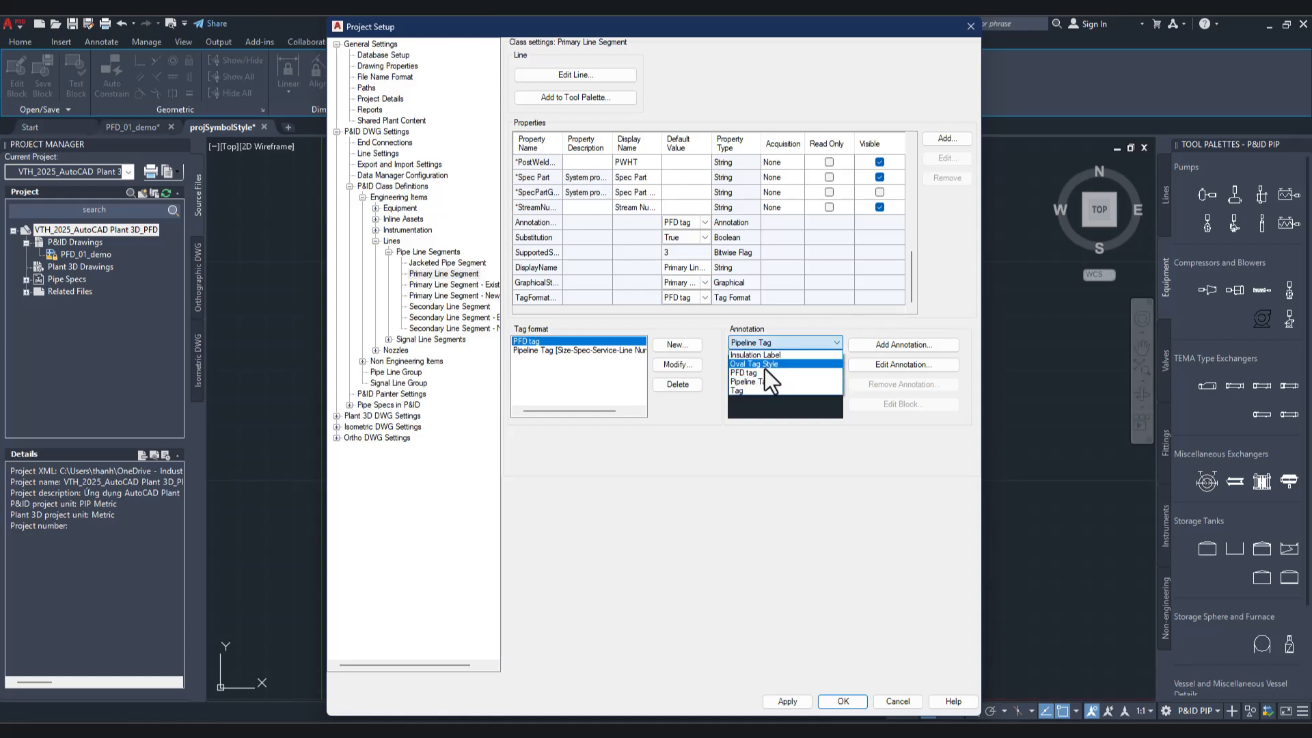
click(764, 372)
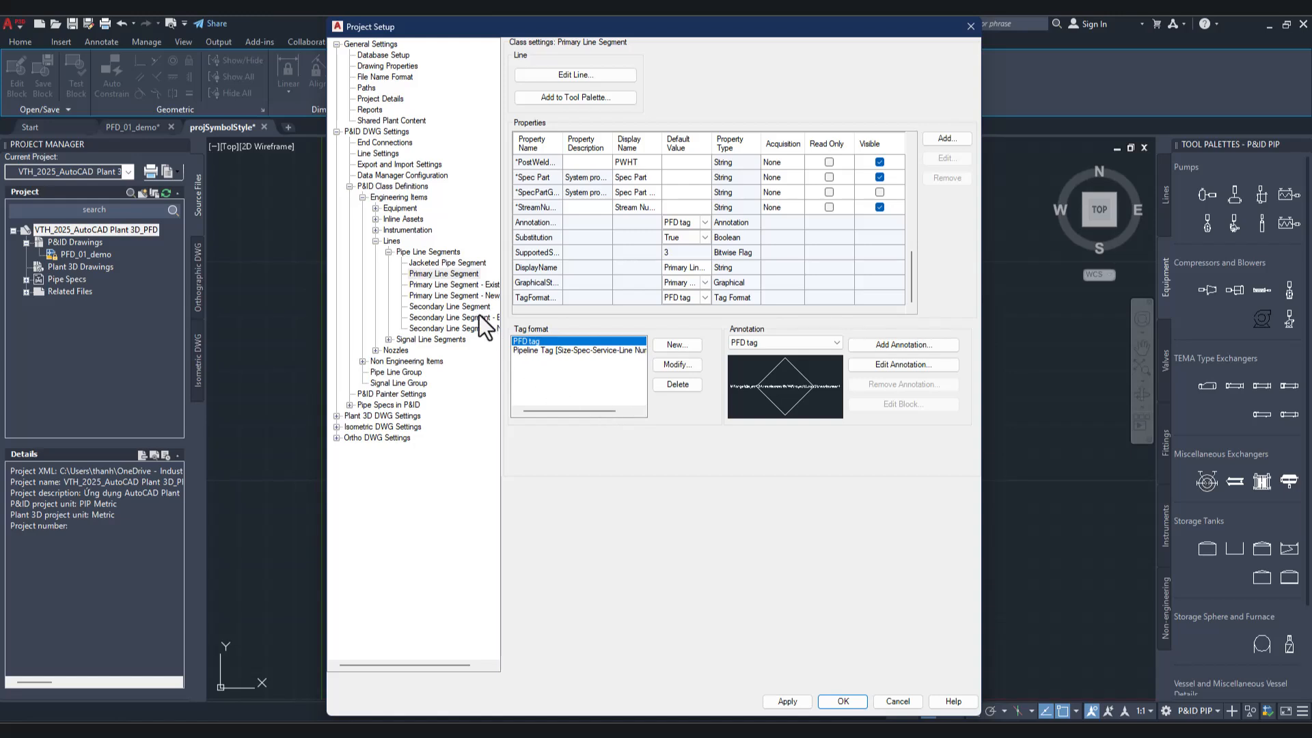
click(787, 701)
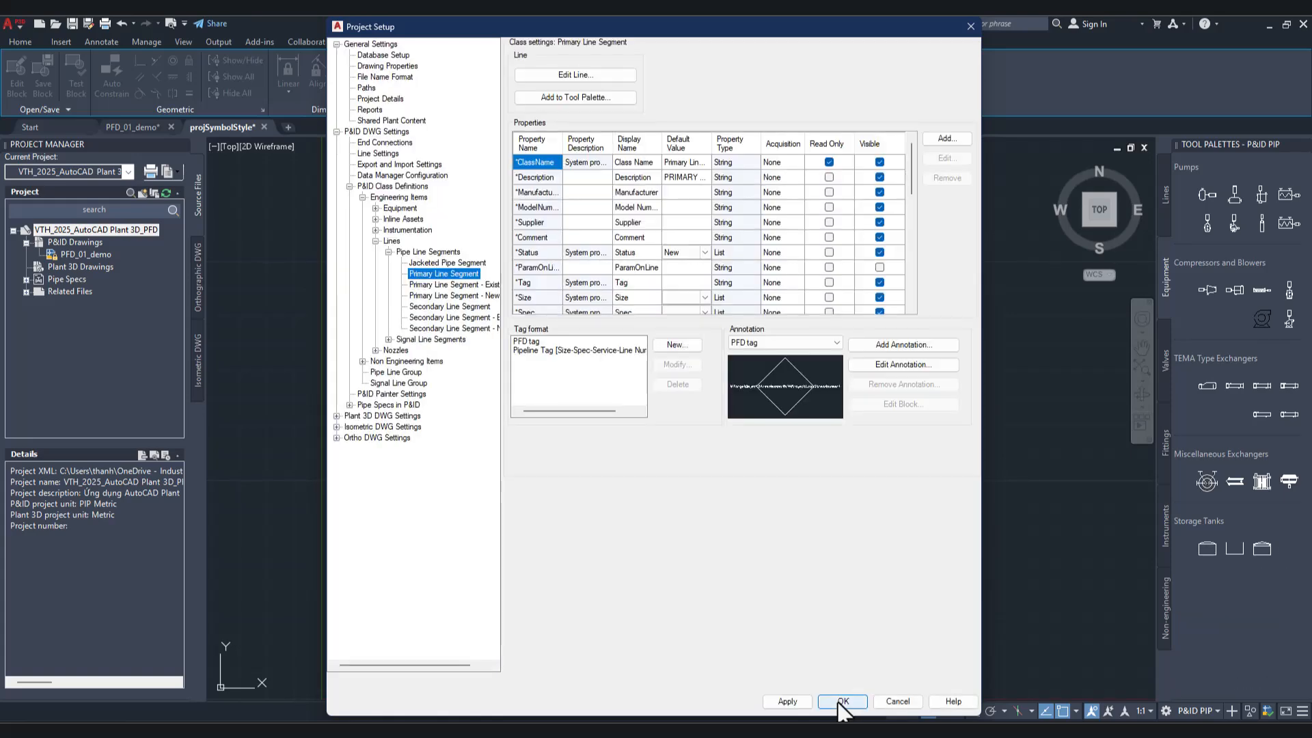
click(843, 701)
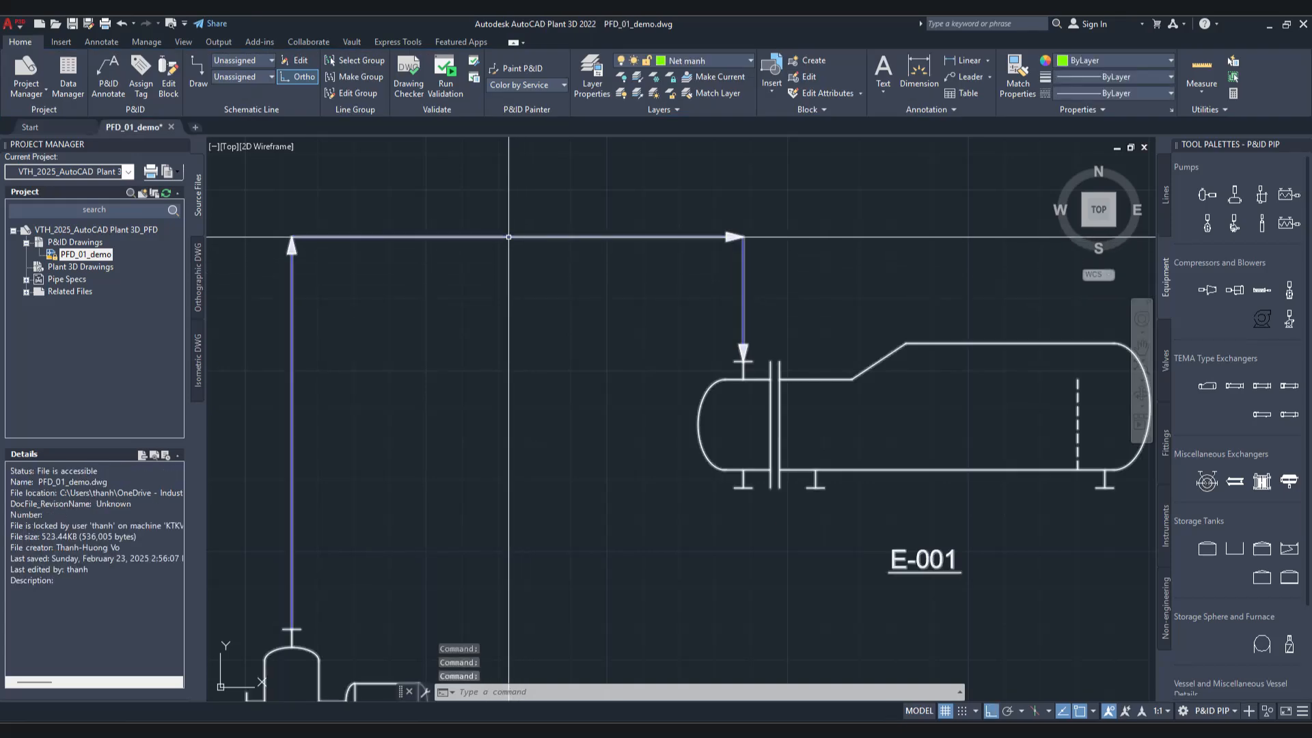
Step: Annotate the pipe line leading to exchanger E-001 with a PFD tag, placed near the middle of its horizontal run
click(510, 238)
right_click(509, 238)
mouse_move(591, 297)
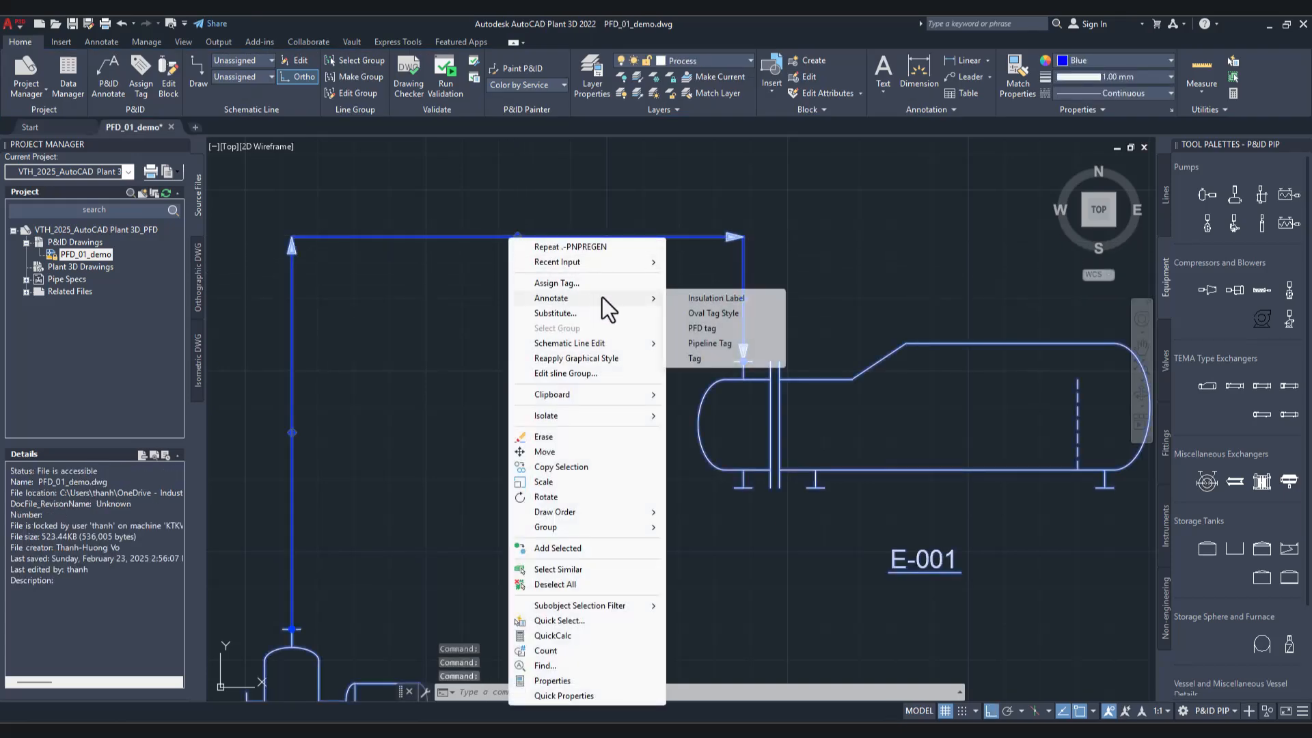
click(708, 328)
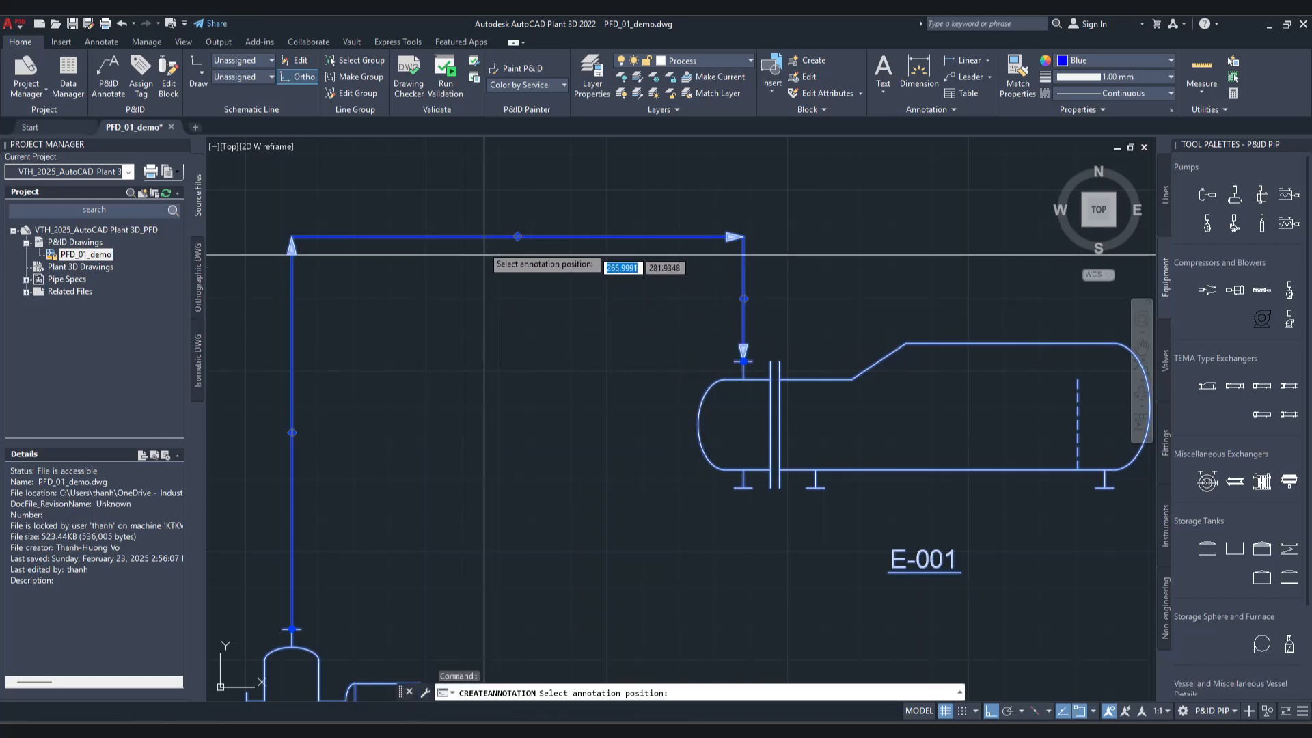
click(507, 236)
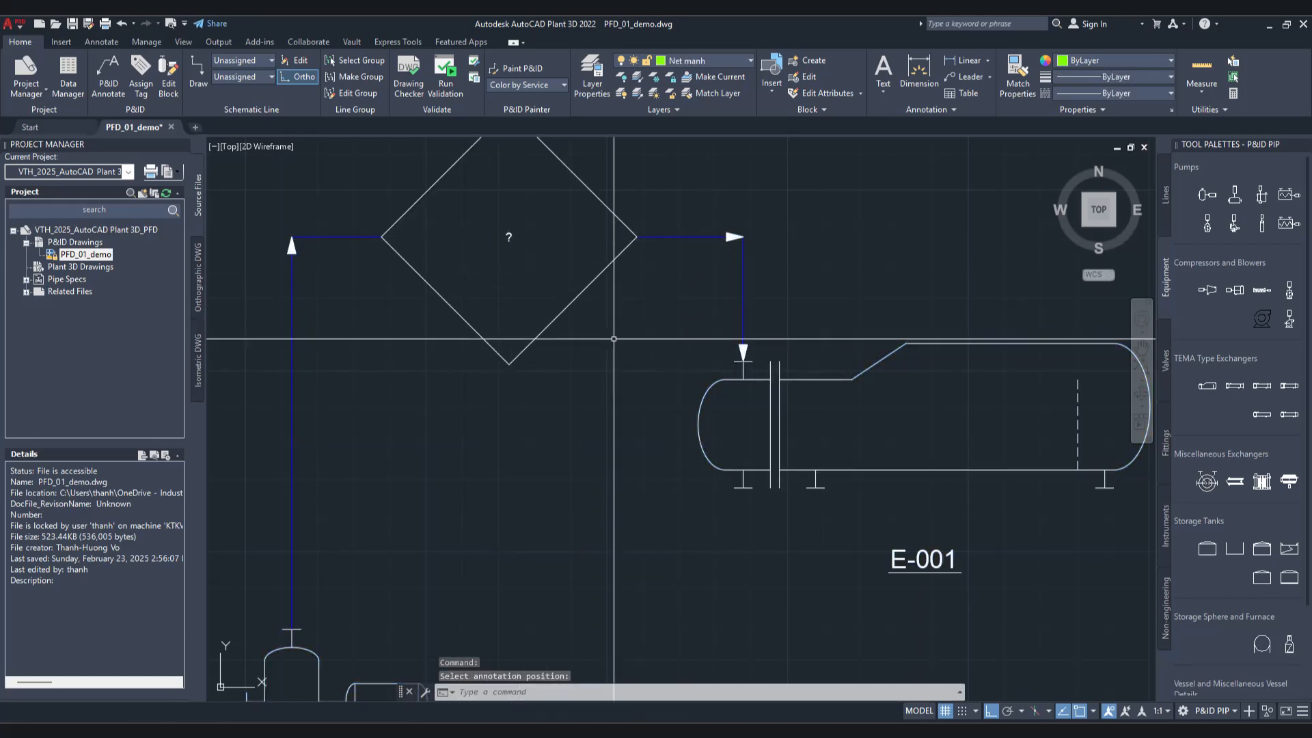
Step: Check the Stream Number field of the placed PFD tag annotation and close its editor without changes
click(592, 191)
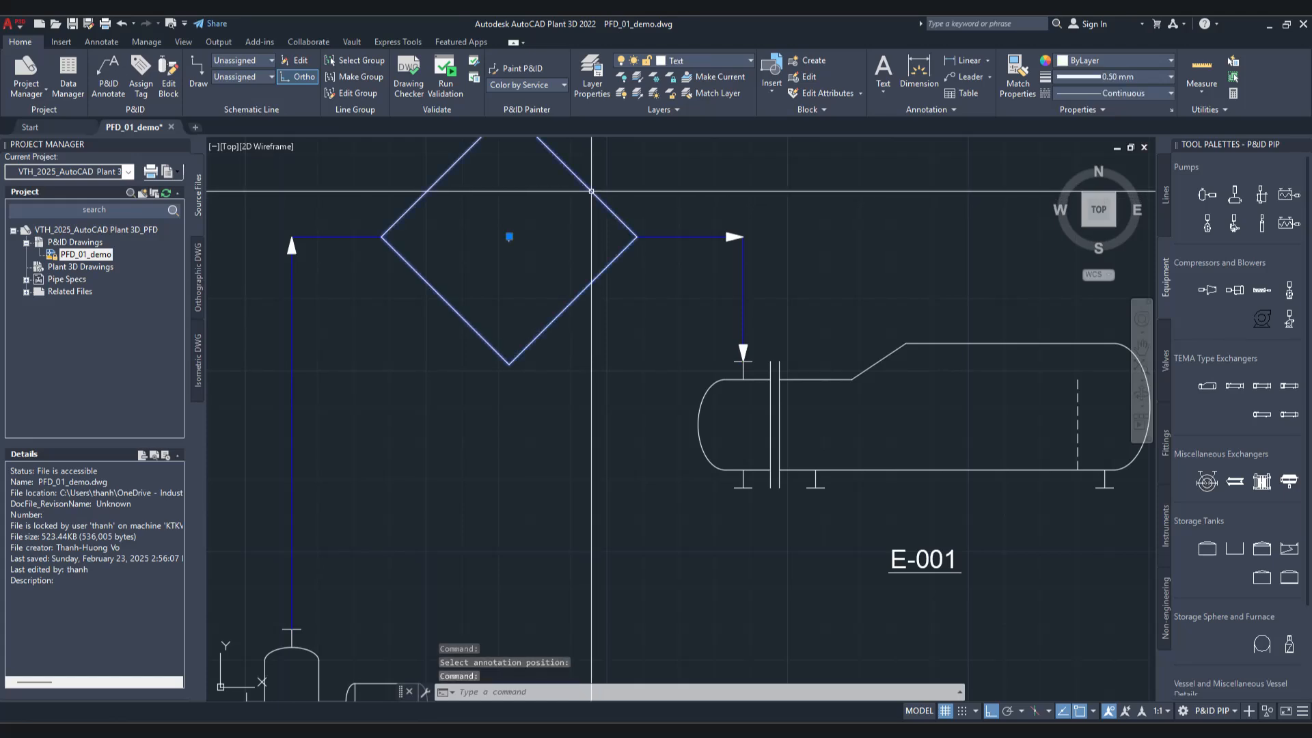
right_click(591, 190)
click(646, 238)
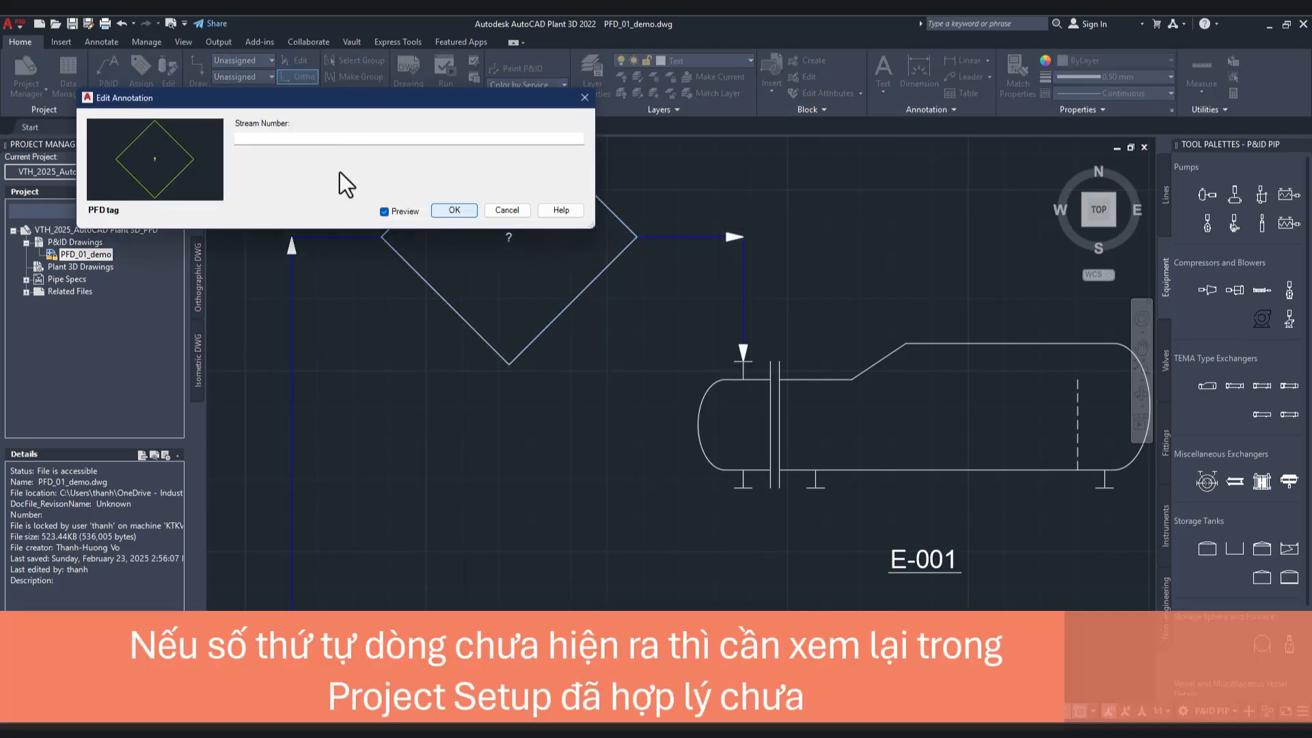
click(498, 212)
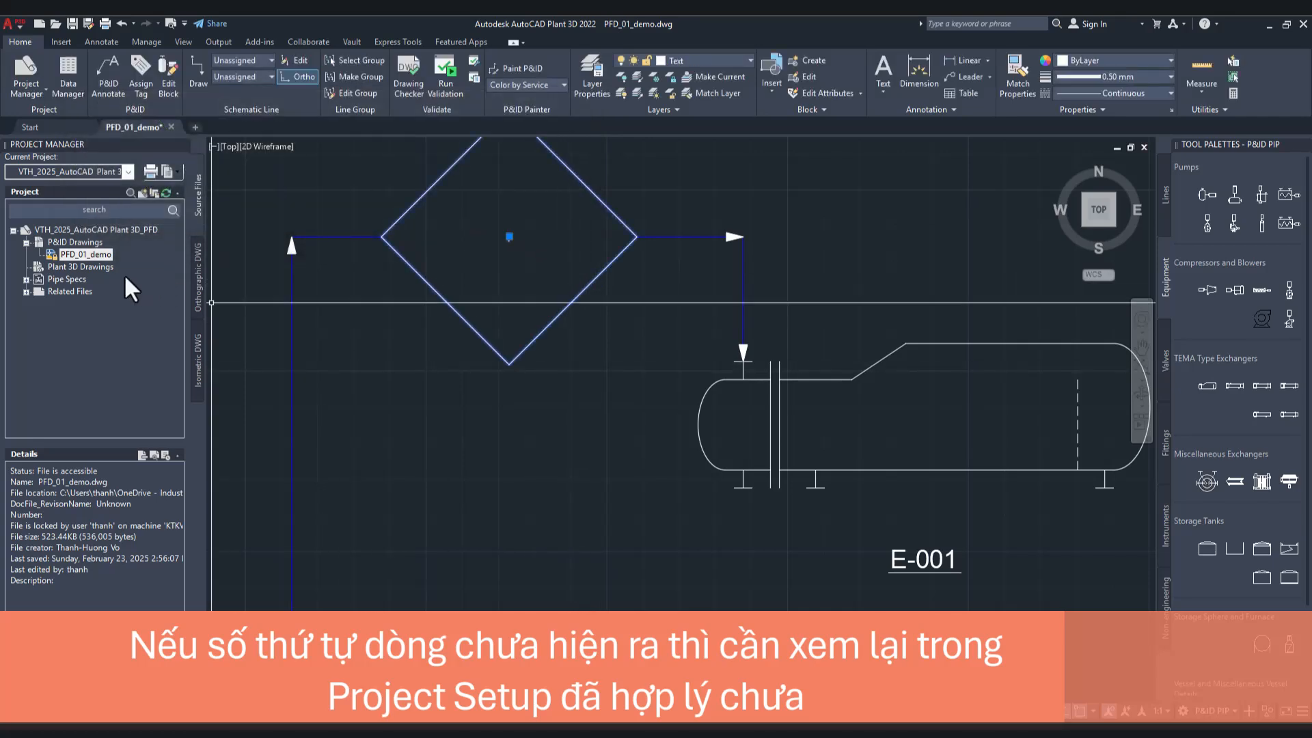
Step: Open the PFD tag format of Primary Line Segment in the project settings for modification and assign the Stream Number class property to its field
click(84, 232)
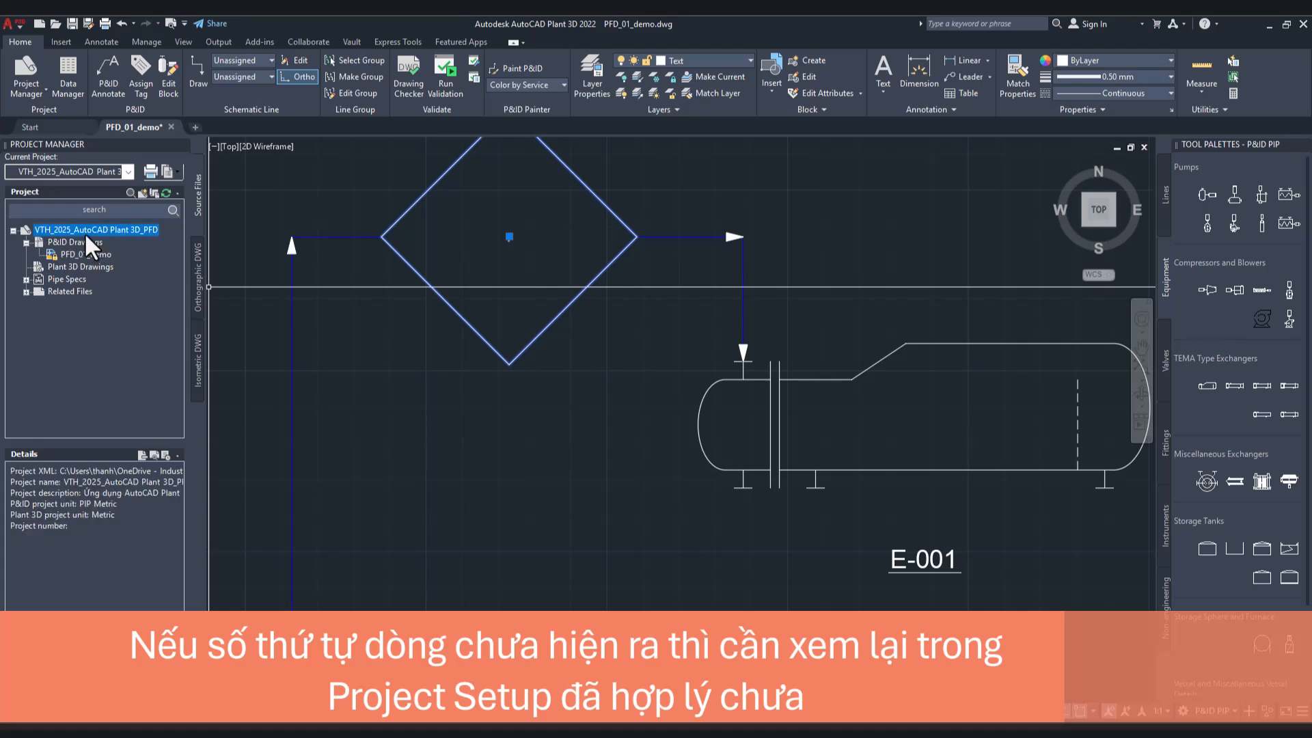
right_click(86, 231)
click(140, 427)
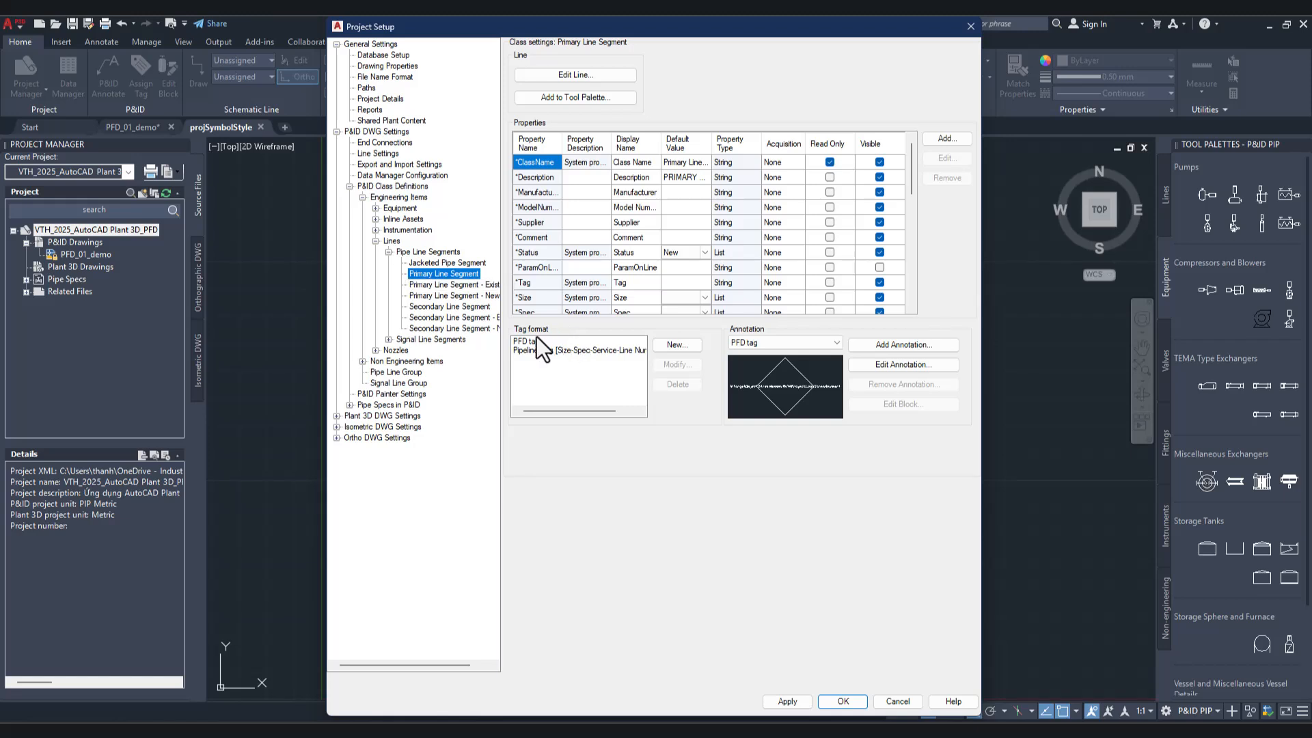
click(535, 341)
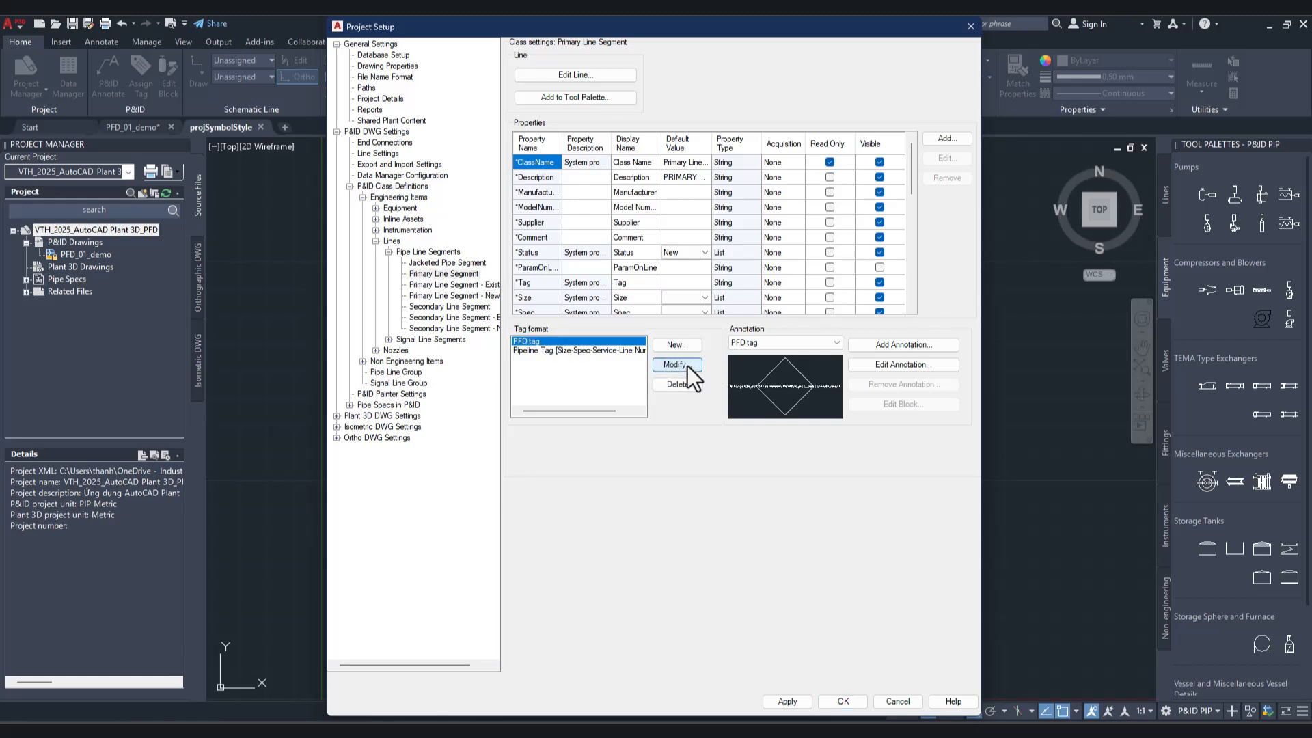
click(688, 366)
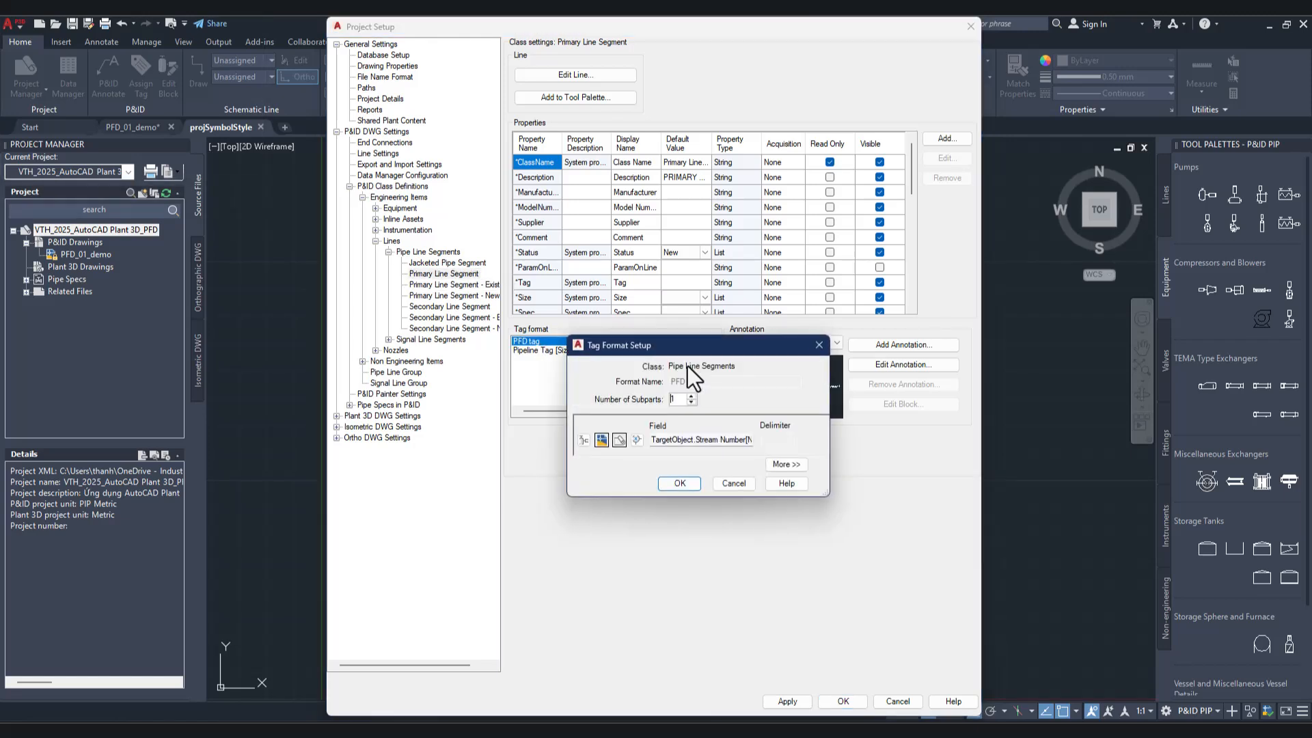
click(586, 441)
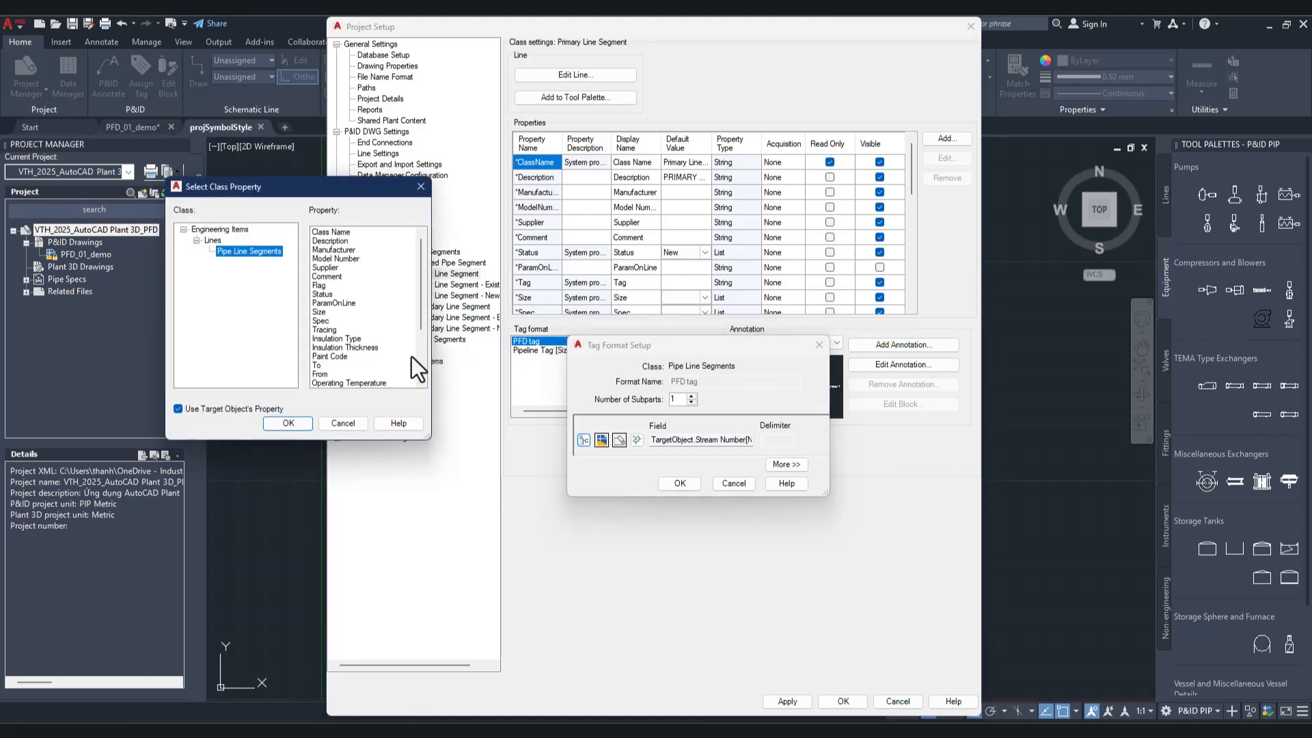
click(352, 354)
scroll(358, 363, down, 3)
click(354, 383)
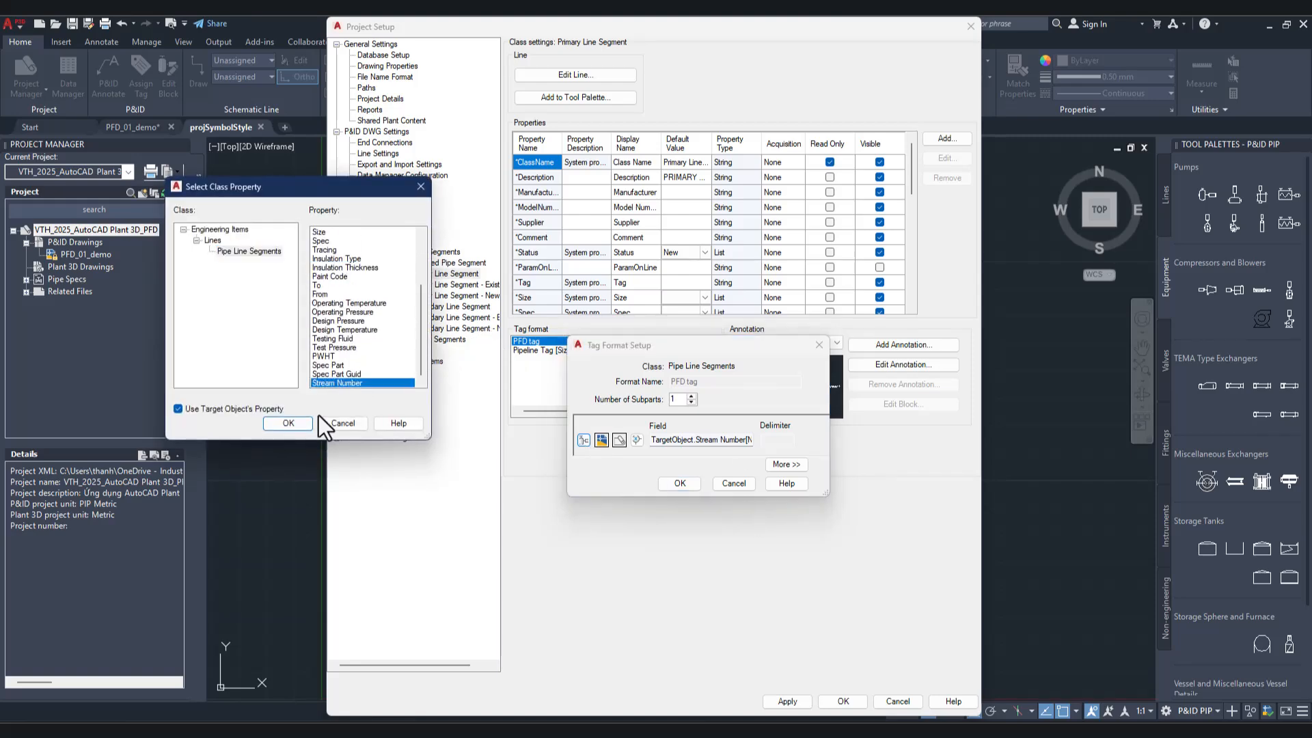
click(288, 423)
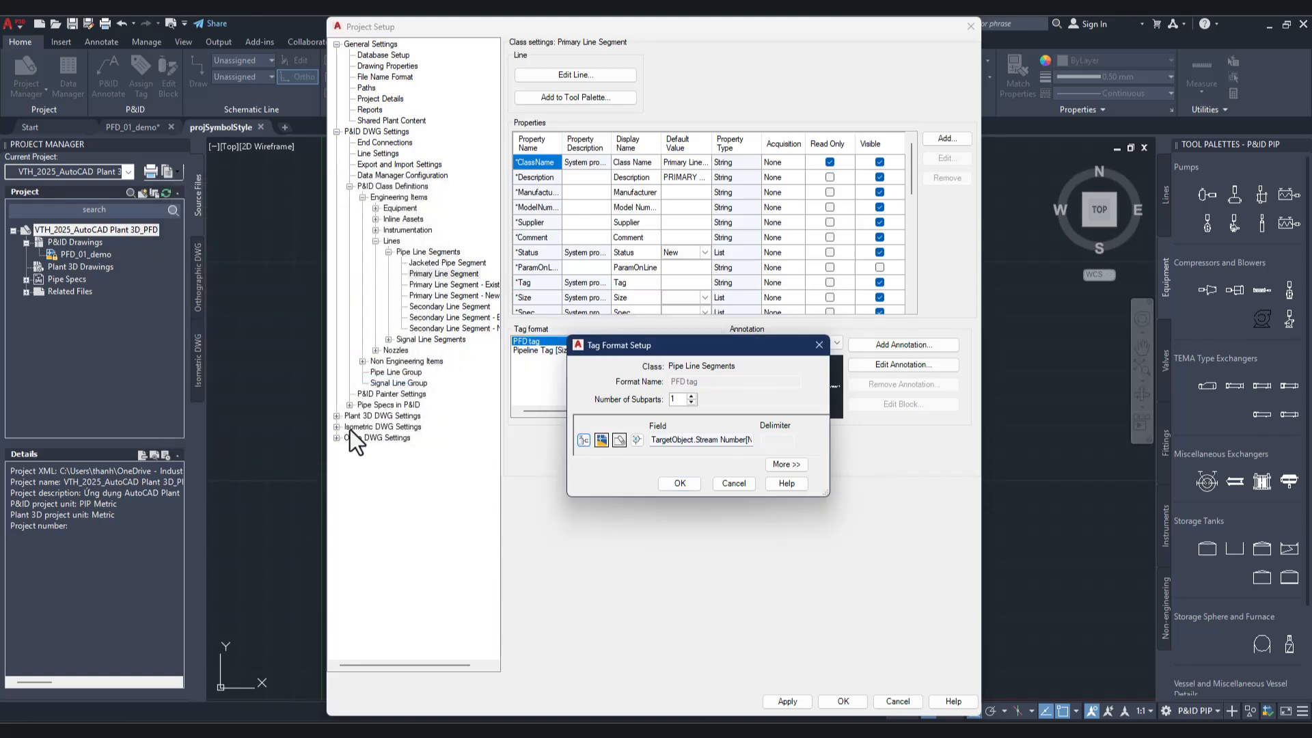
Step: Choose LastStreamNumber as the project autogeneration field of the PFD tag format's expression, and accept the tag format and project settings
click(637, 439)
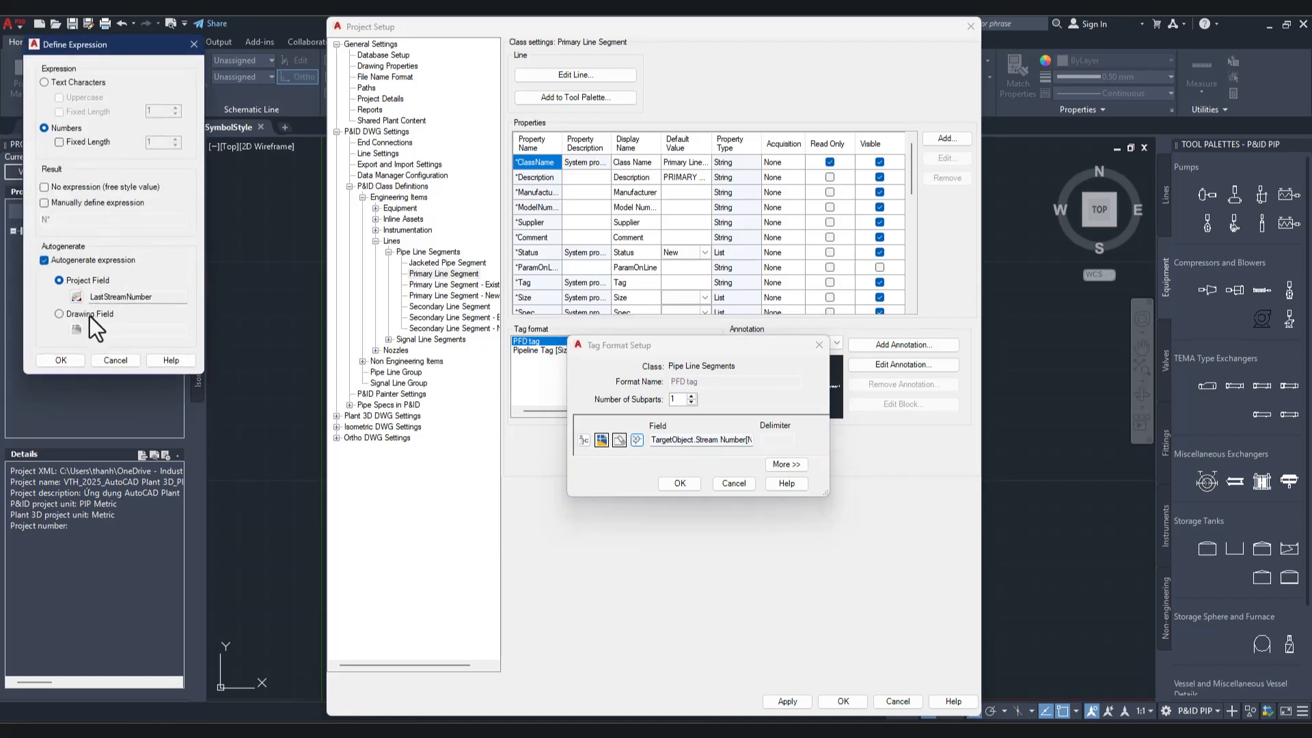
click(76, 298)
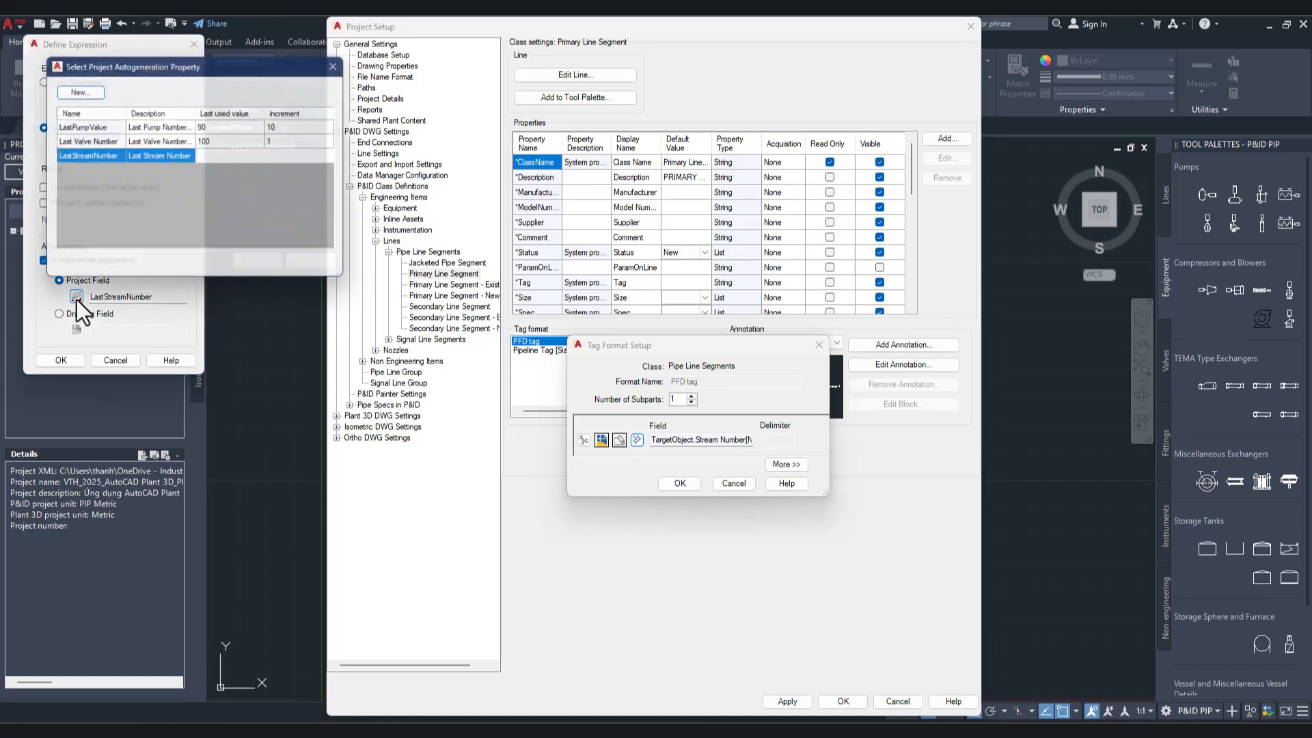
click(83, 155)
click(262, 267)
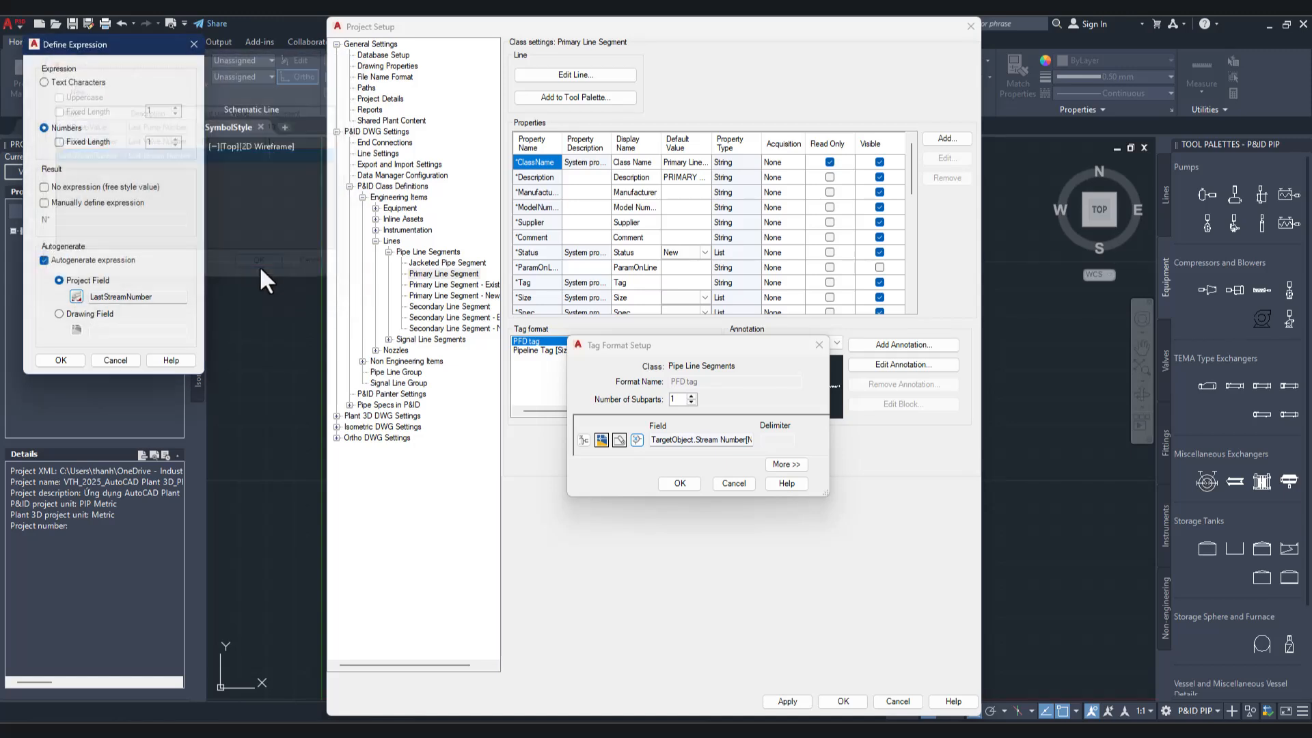
click(62, 361)
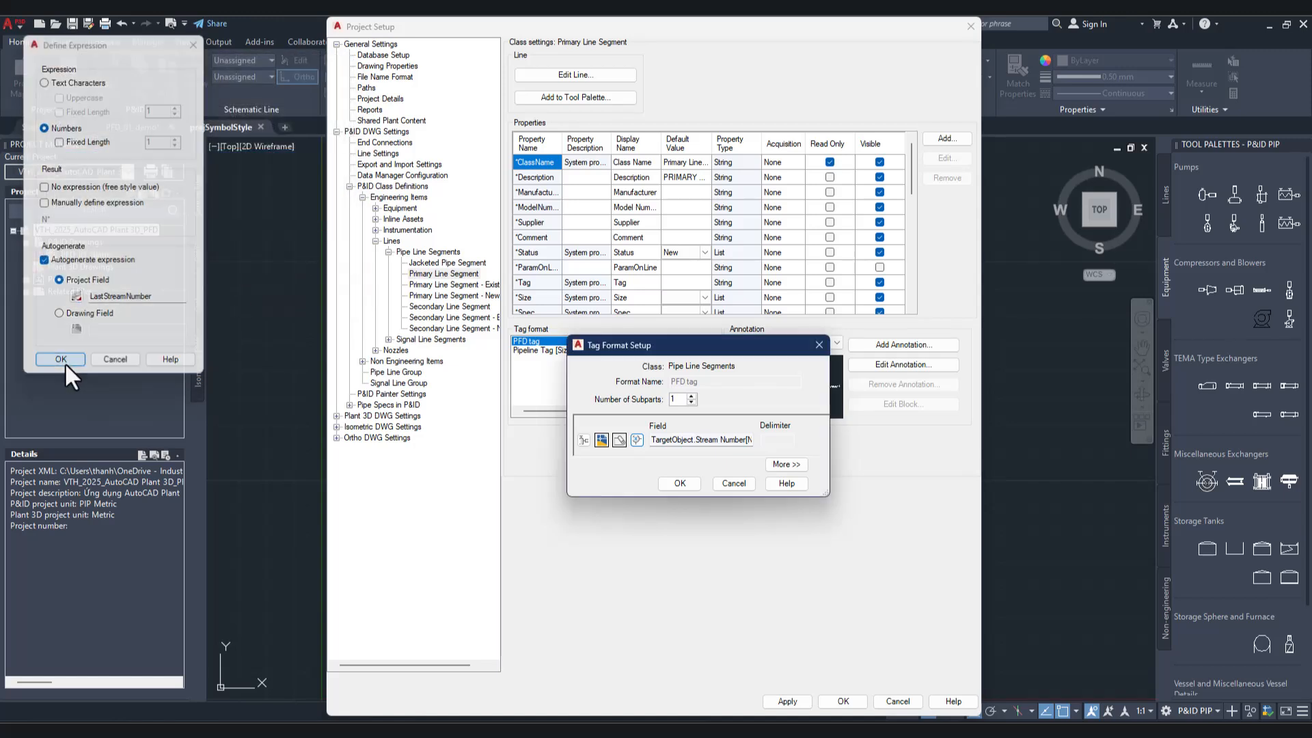
click(685, 485)
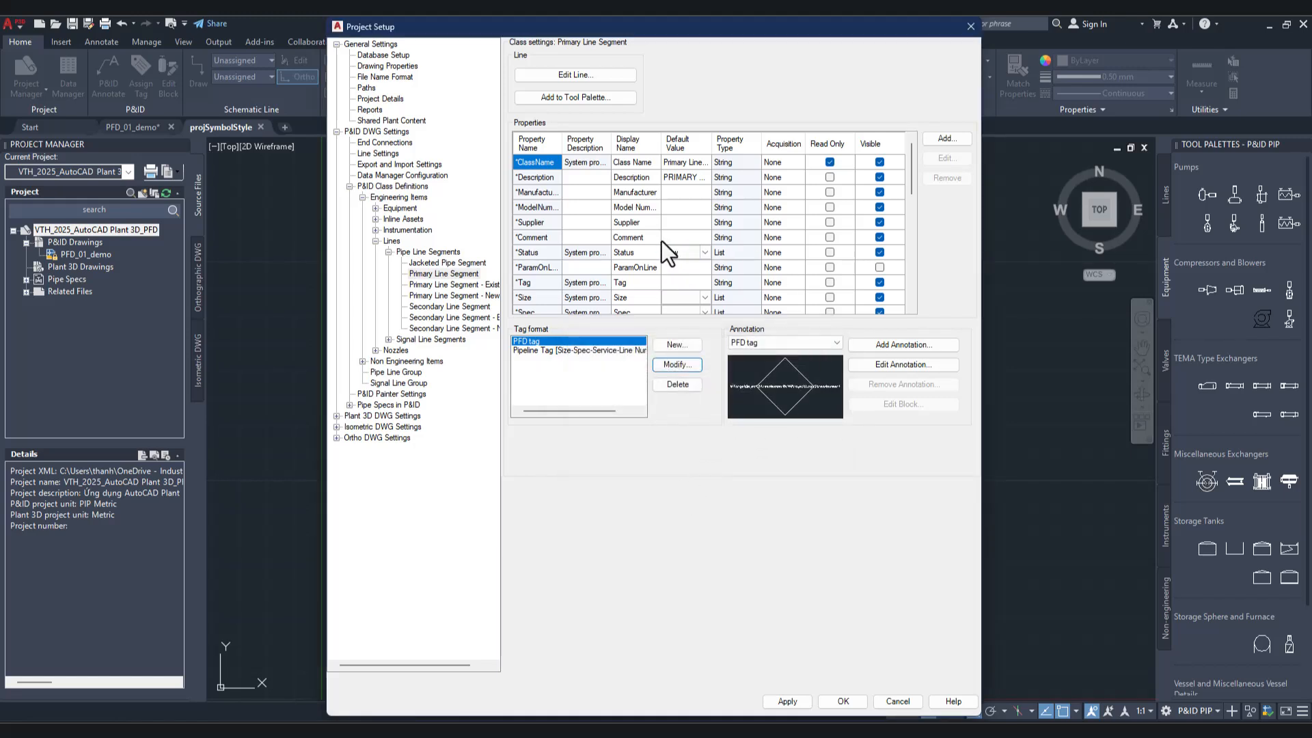
scroll(658, 252, down, 8)
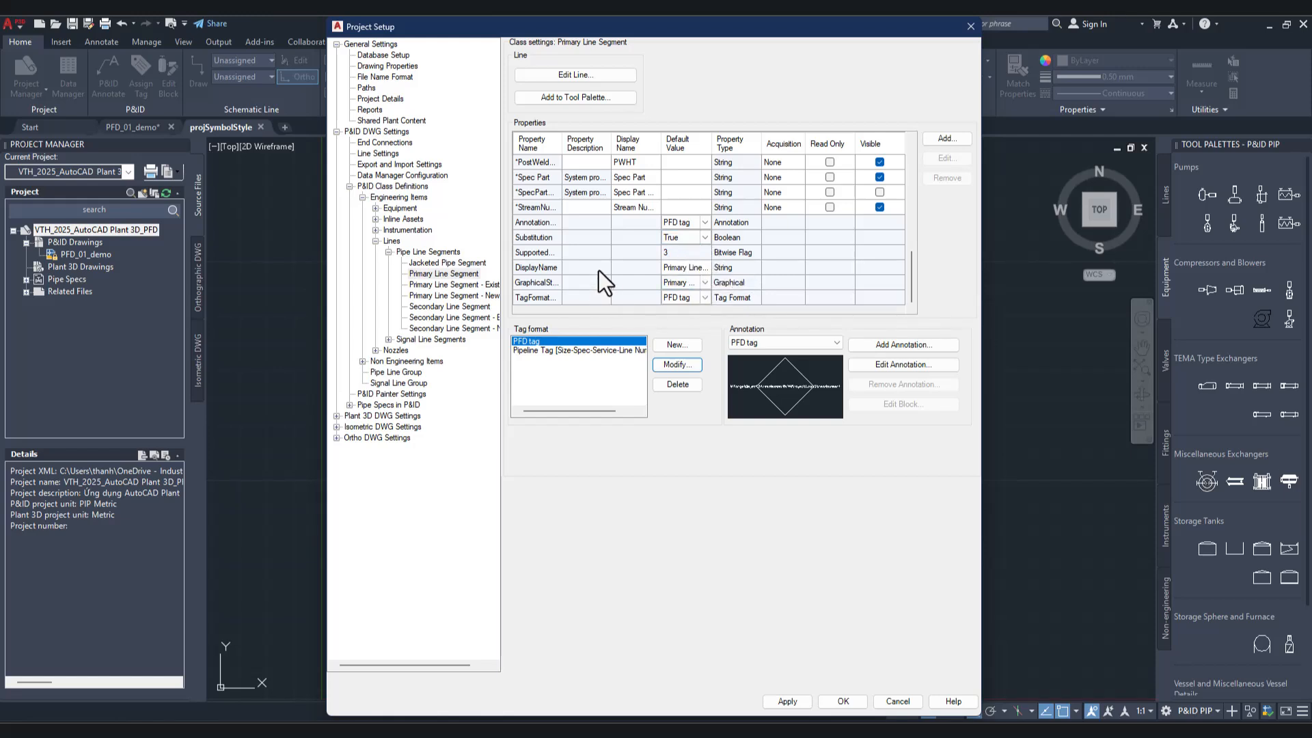
click(845, 700)
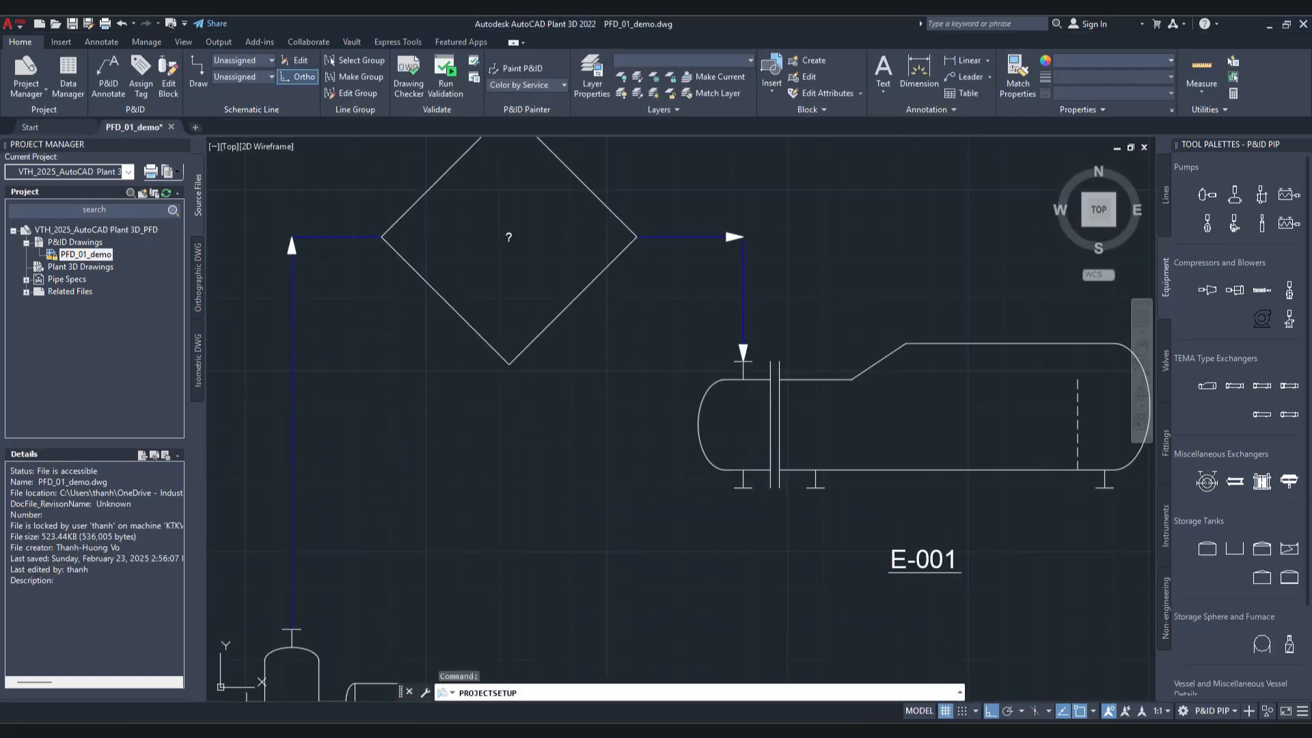
Step: Set the Stream Number of the diamond PFD tag annotation on the line to exchanger E-001 to 1
middle_drag(587, 279, 622, 324)
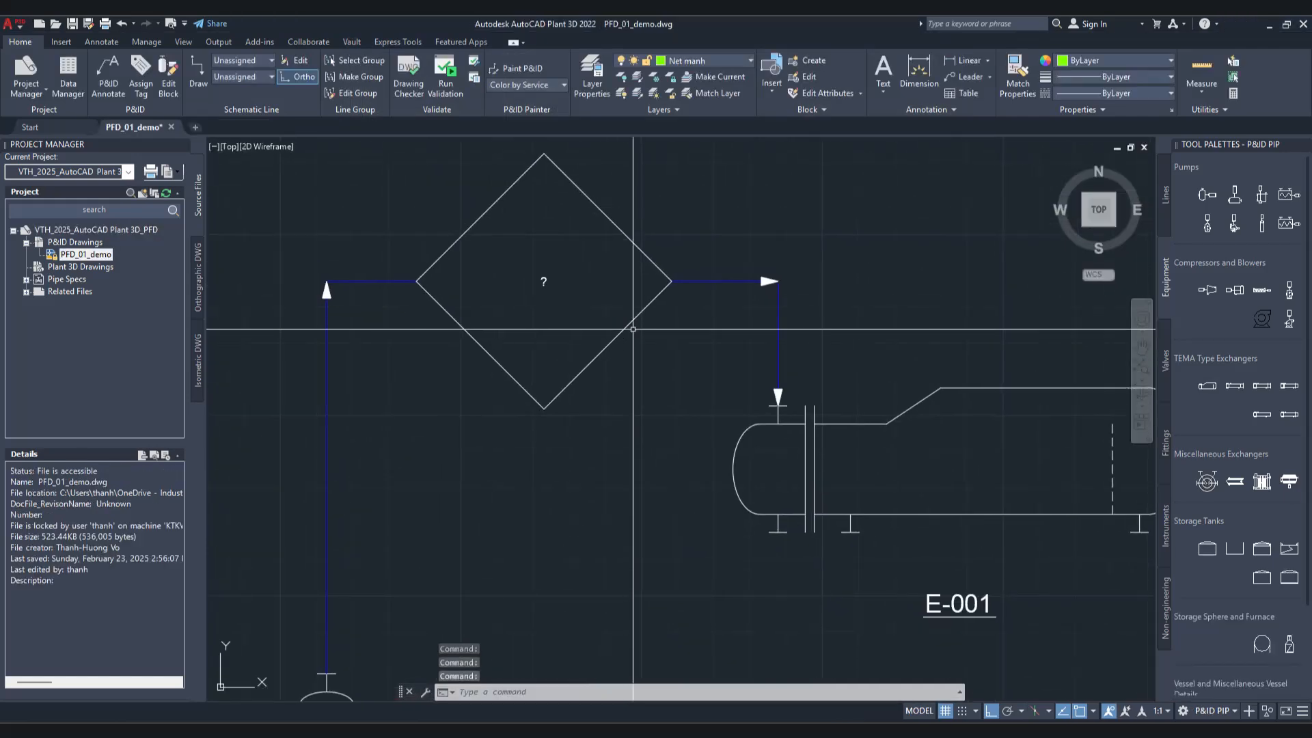
click(629, 321)
right_click(634, 311)
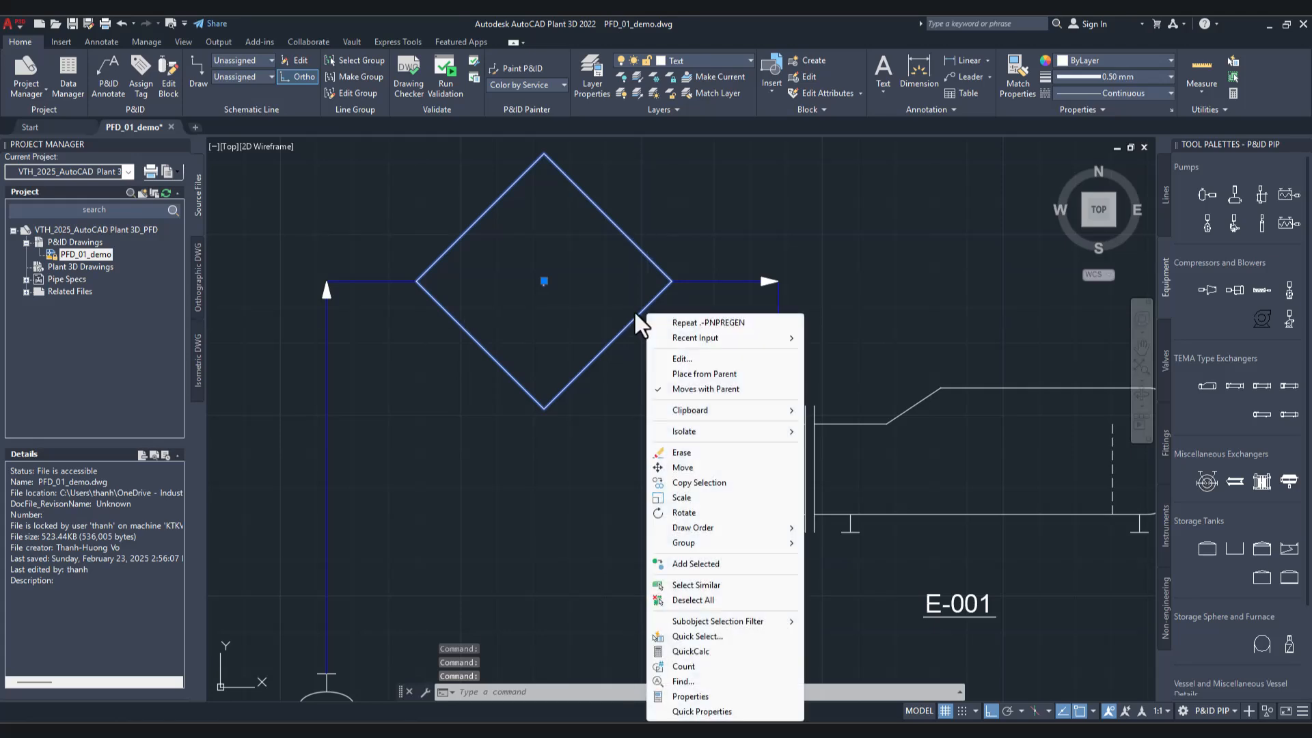
click(639, 318)
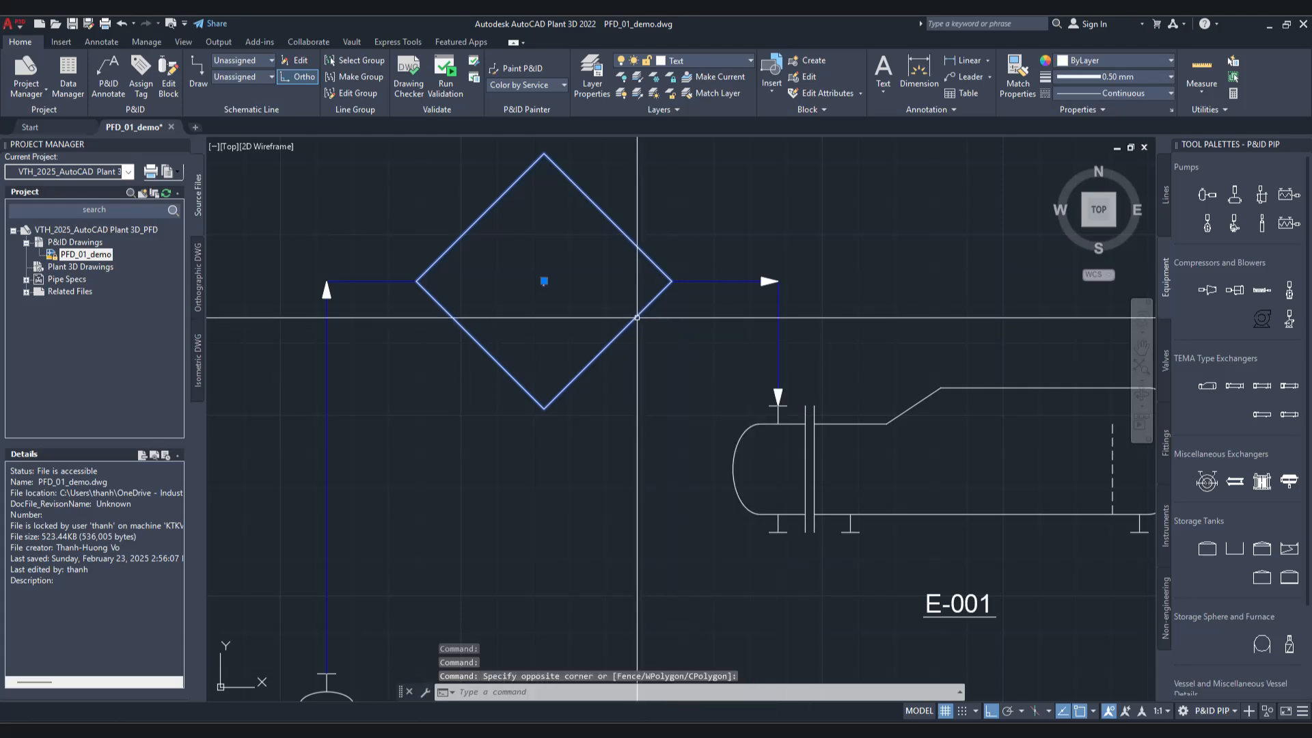
right_click(639, 314)
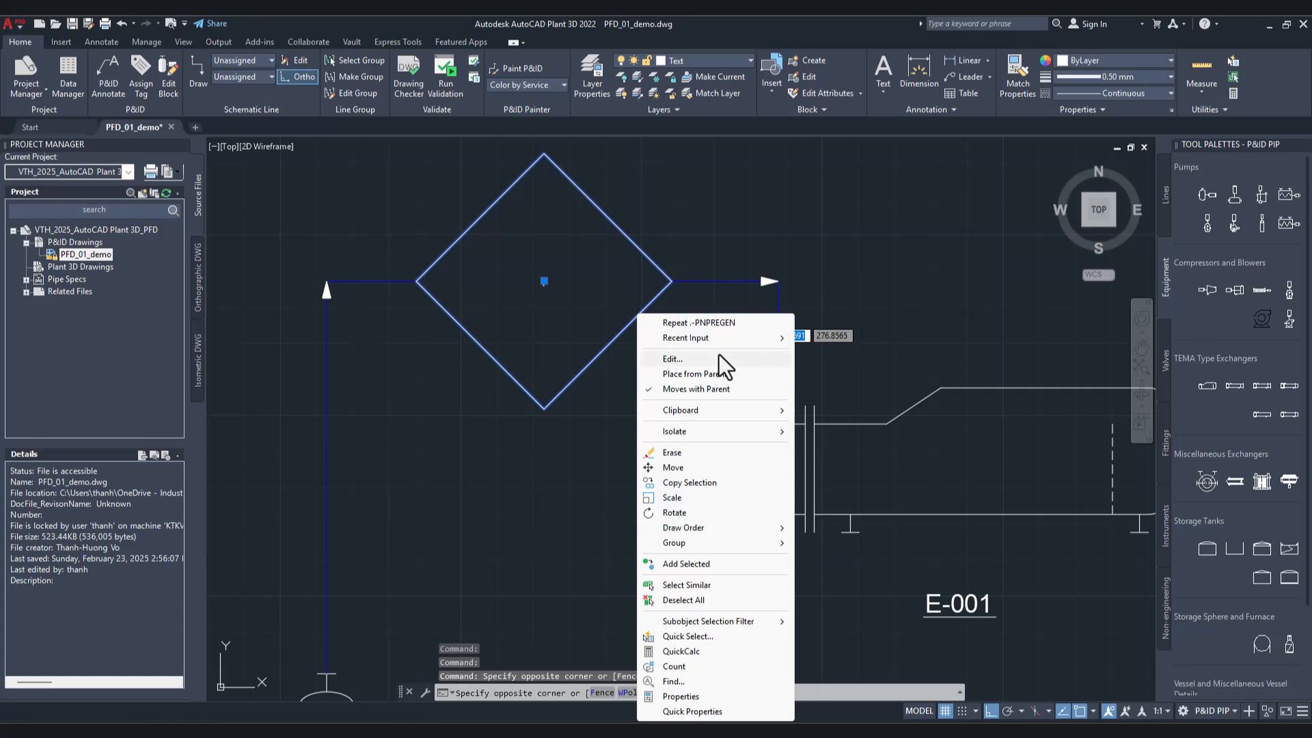
click(719, 354)
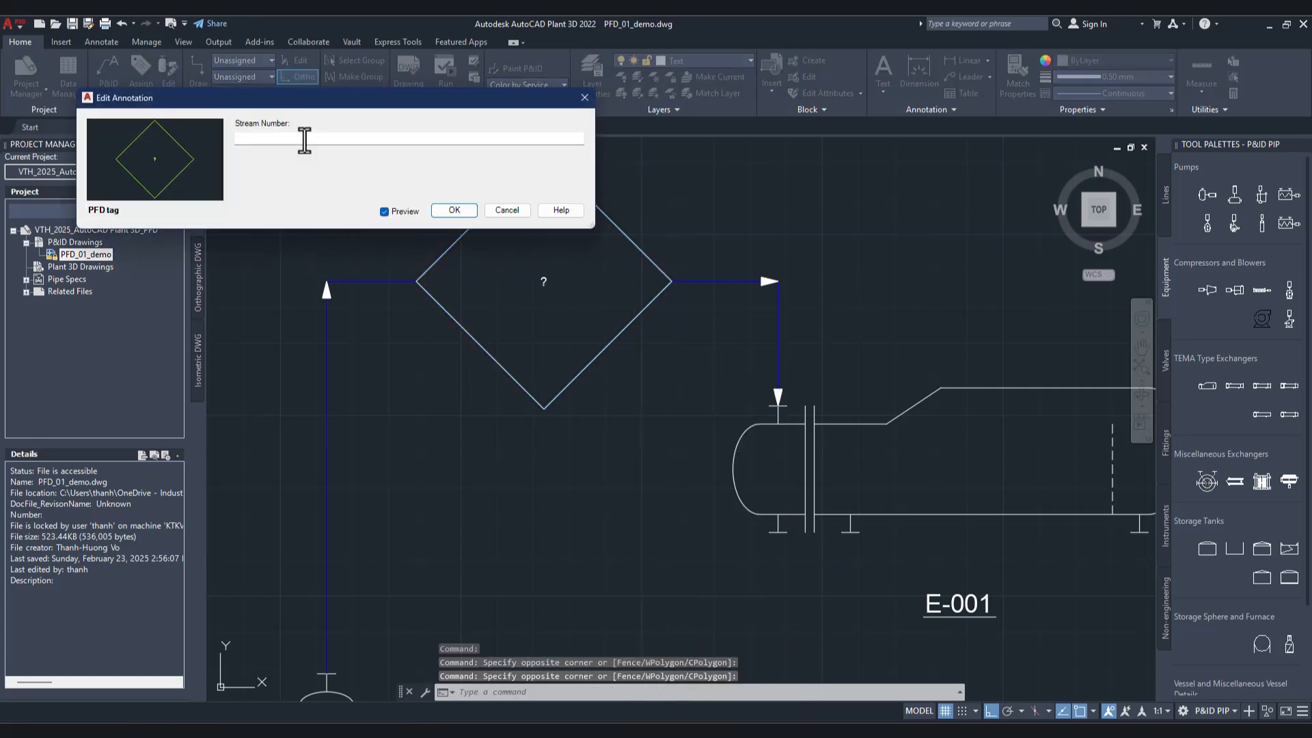
click(304, 140)
text(1)
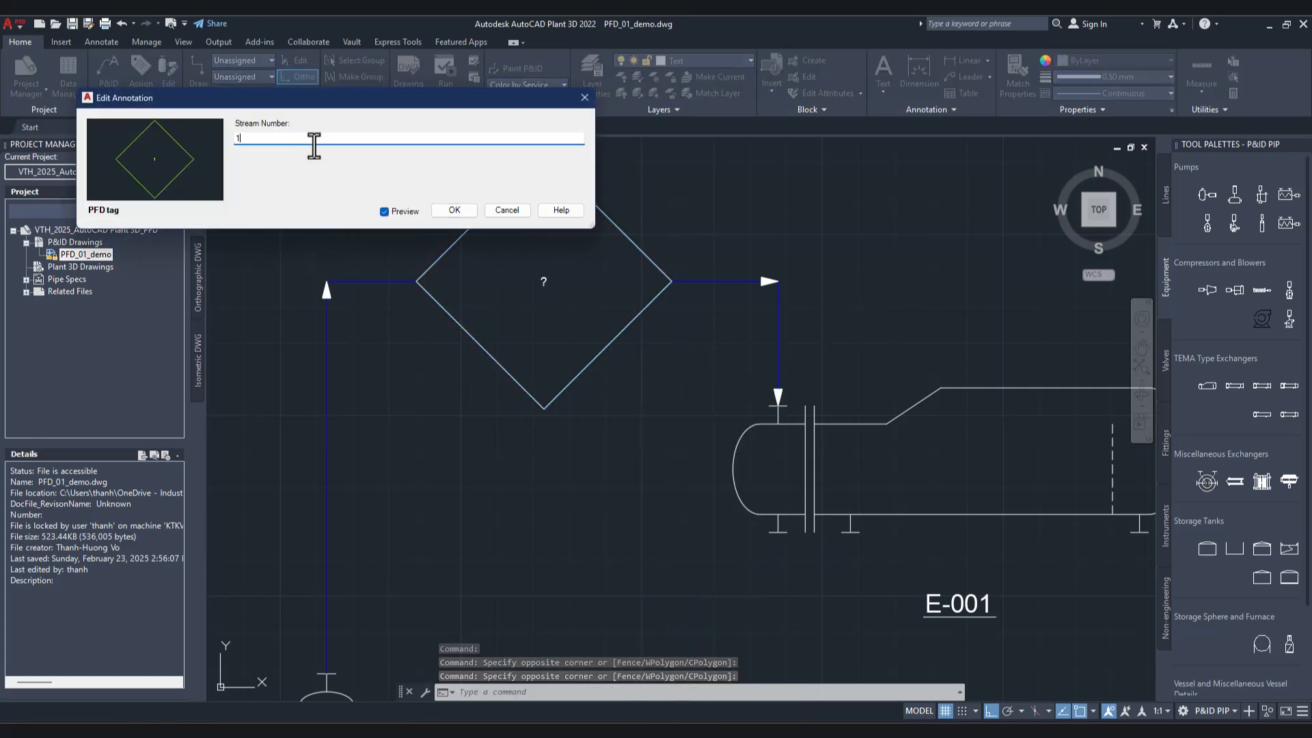
click(455, 210)
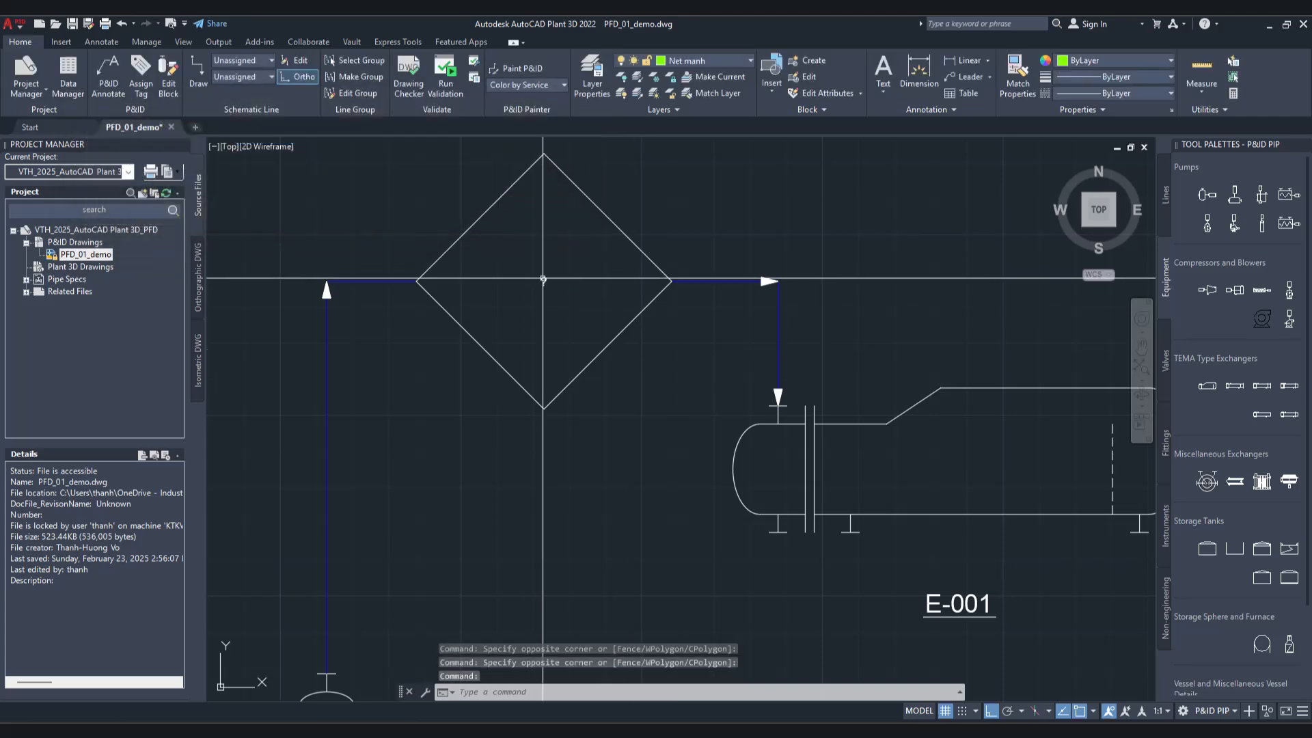
Step: Undo the stream number edit and the placement of the diamond PFD tag annotation on the pipe line
click(544, 280)
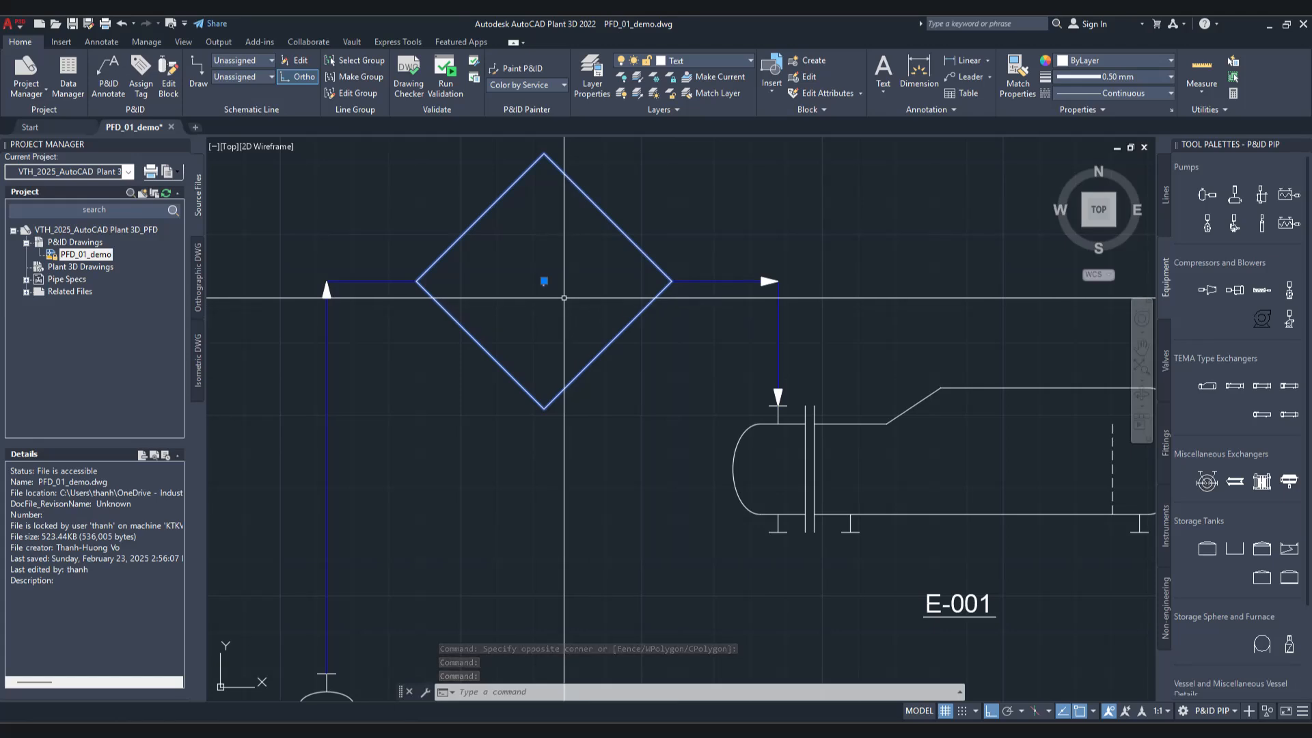
key(ctrl+z)
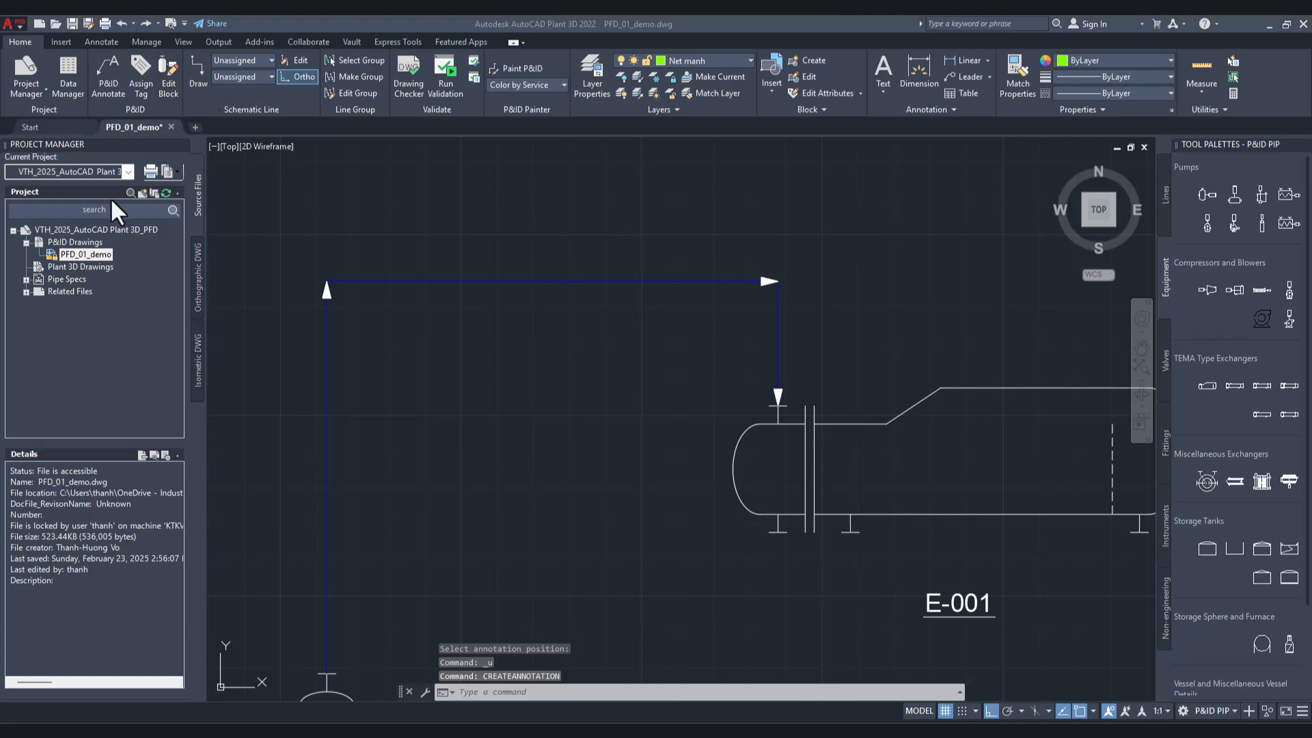
Step: Reopen the project settings and examine the default property values and available annotation styles of the Lines class
click(78, 231)
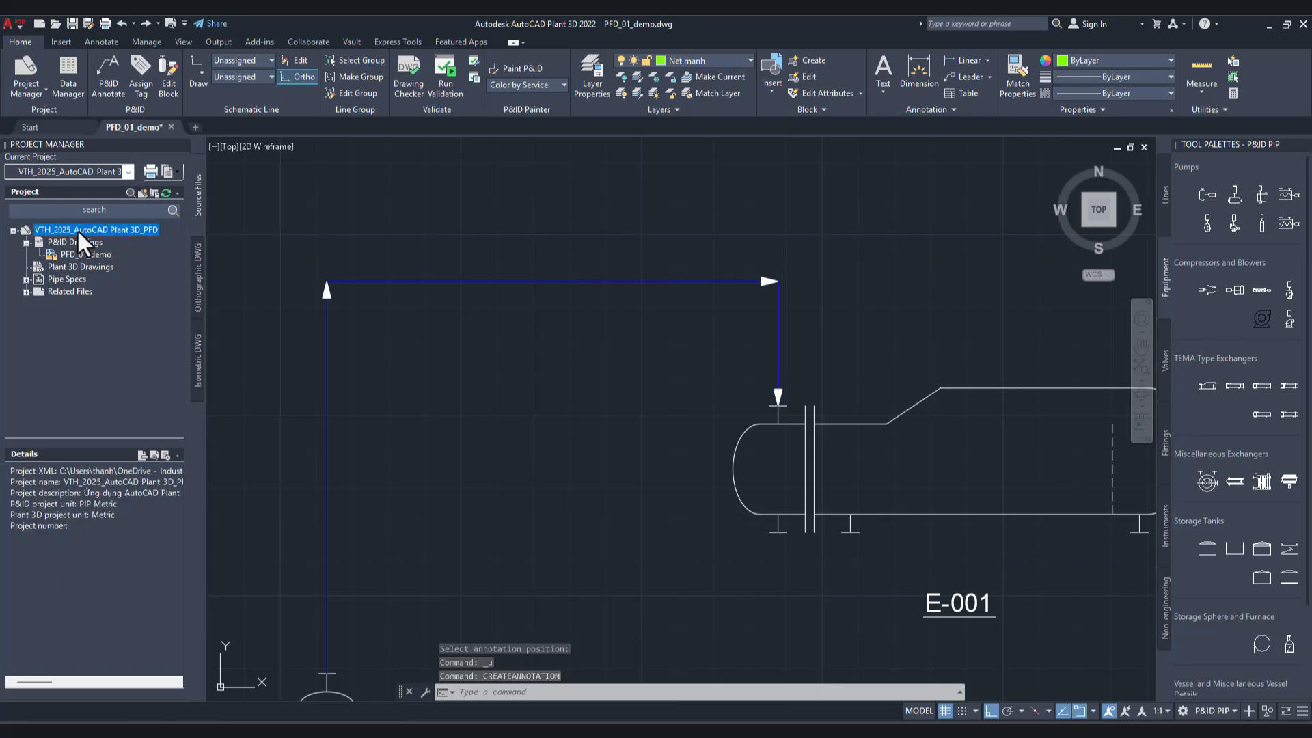
right_click(77, 228)
click(199, 425)
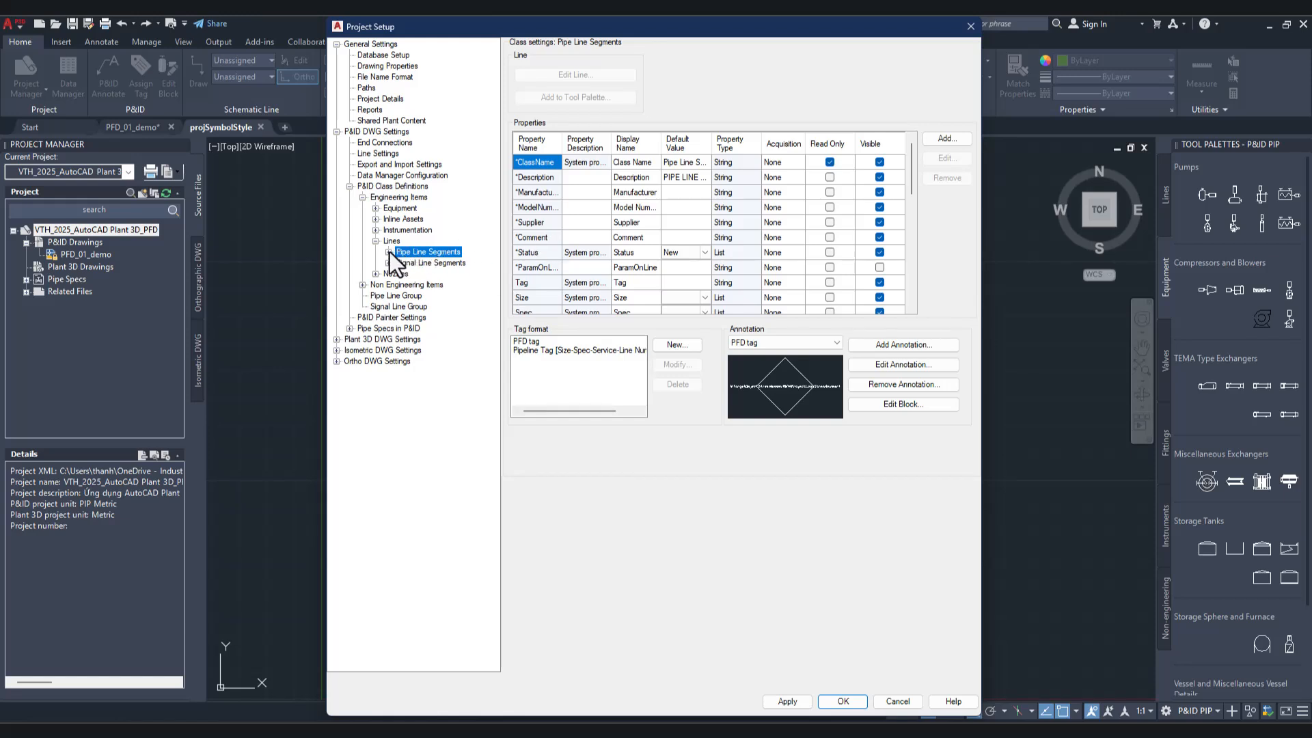
click(391, 242)
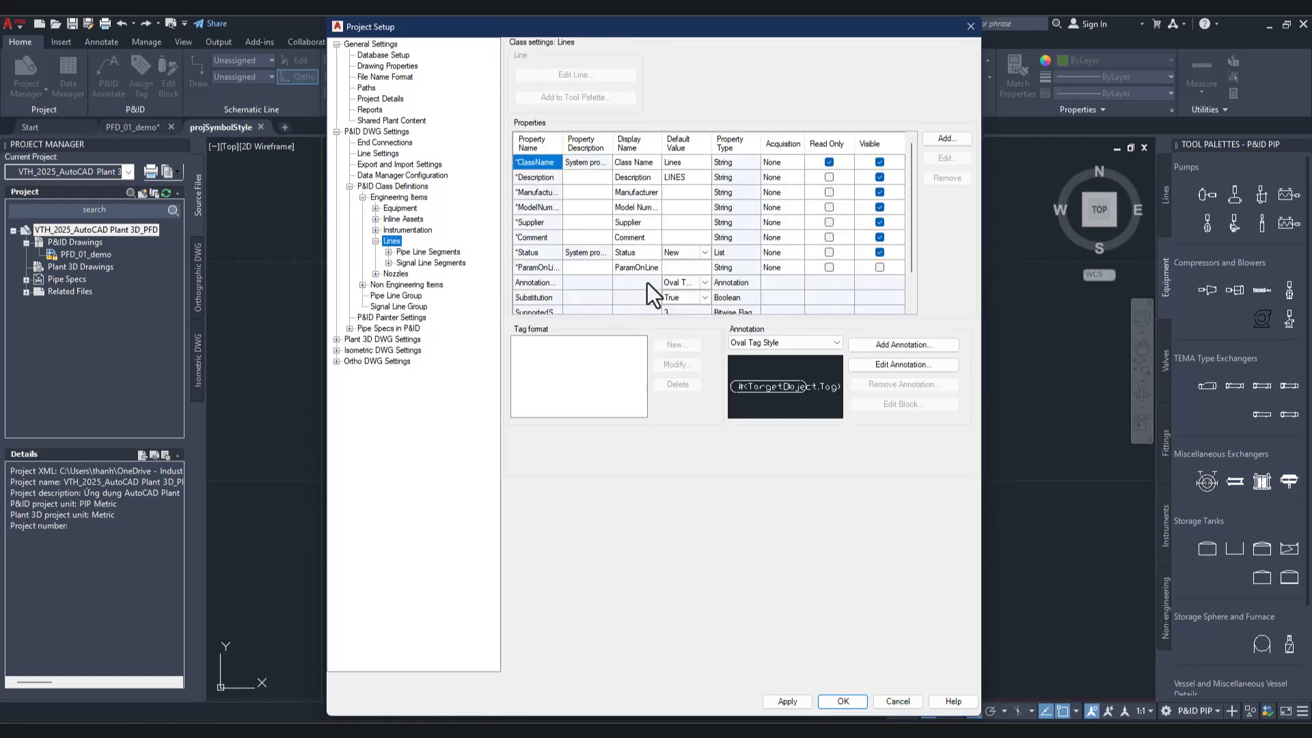
click(644, 271)
scroll(645, 274, down, 1)
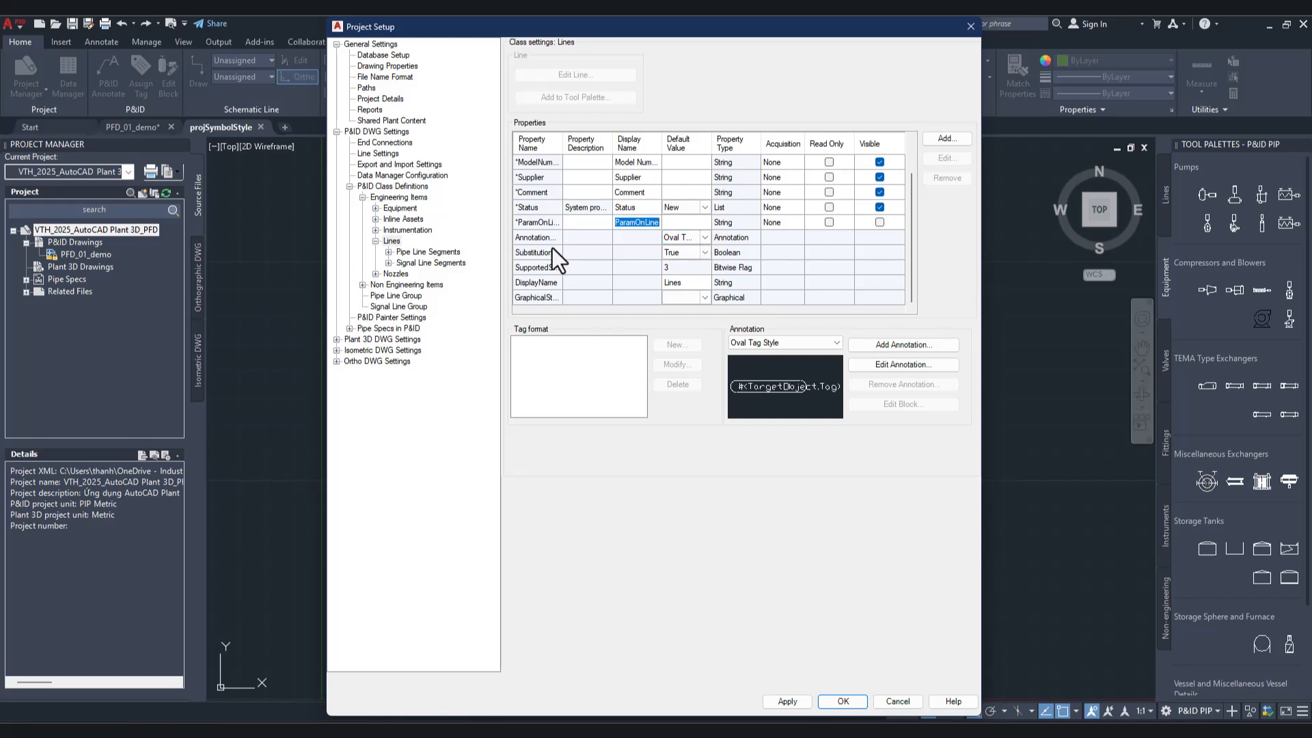
click(397, 241)
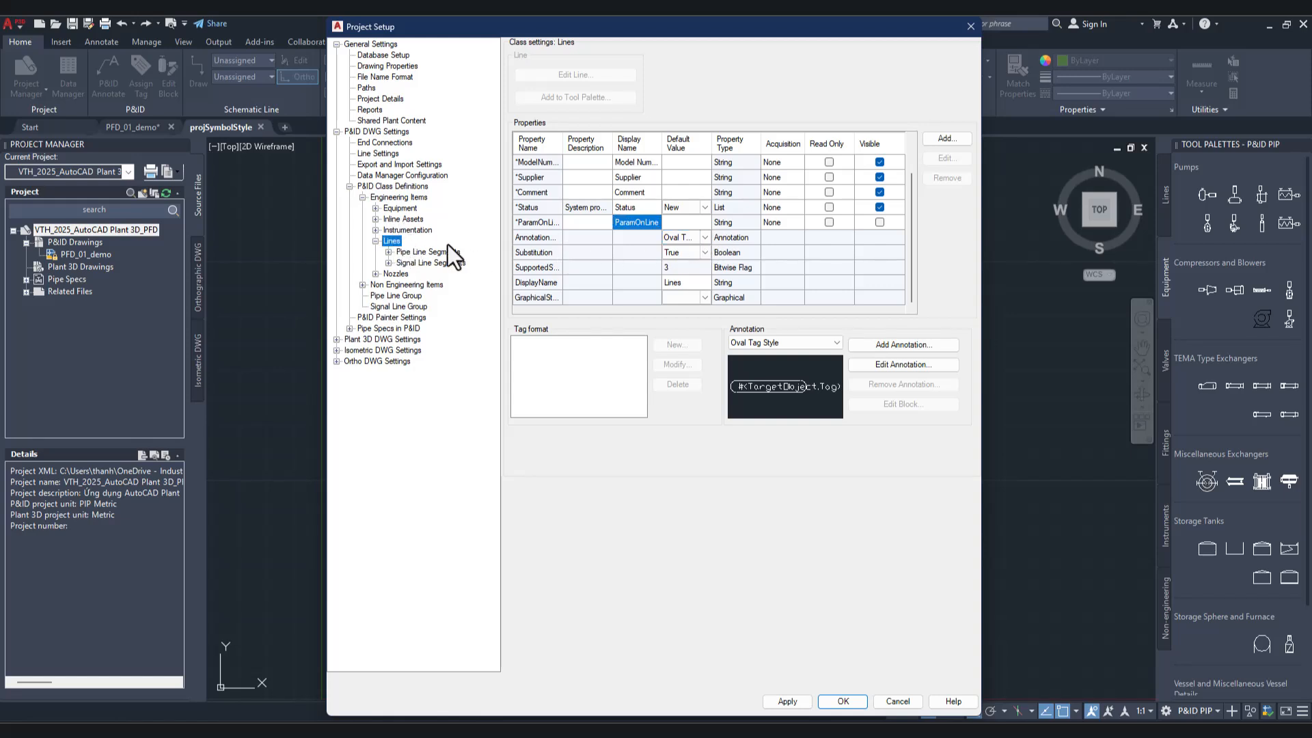
click(704, 238)
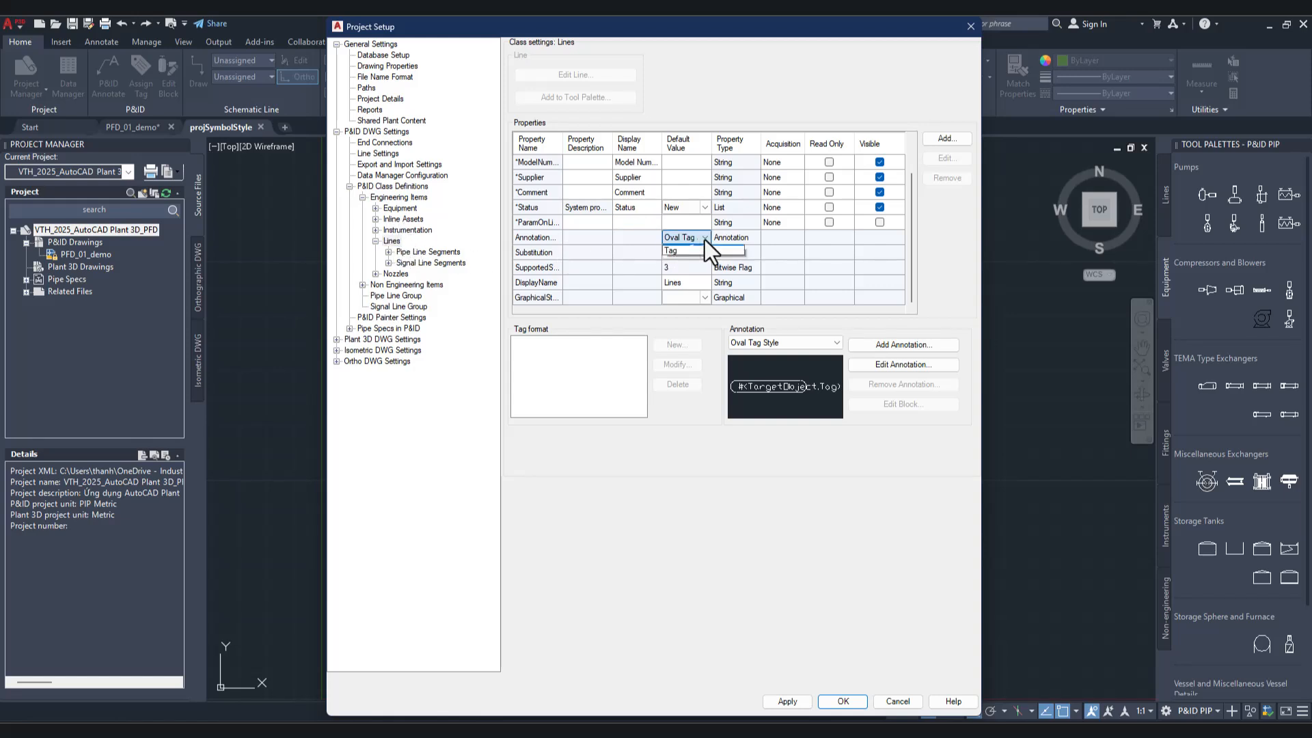
Step: Choose PFD tag as both the default annotation style and the default tag format of the Pipe Line Segments class
click(428, 252)
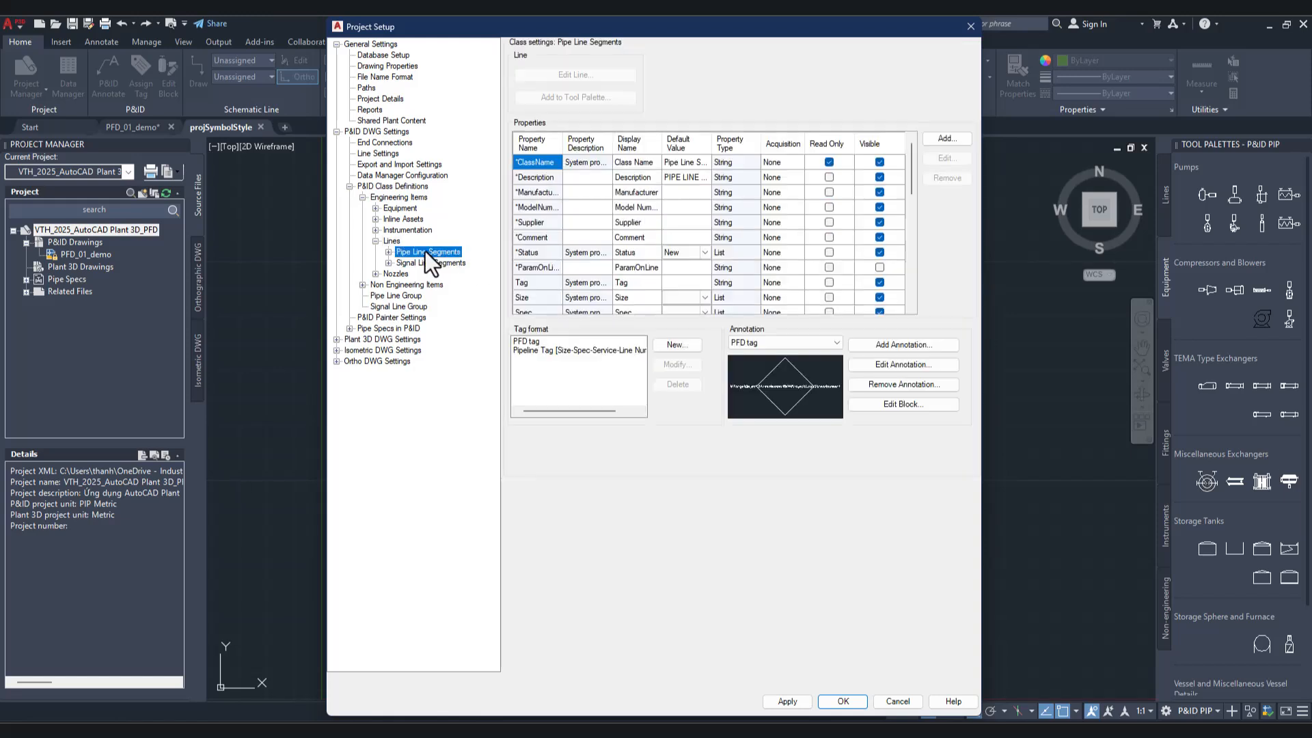
click(389, 253)
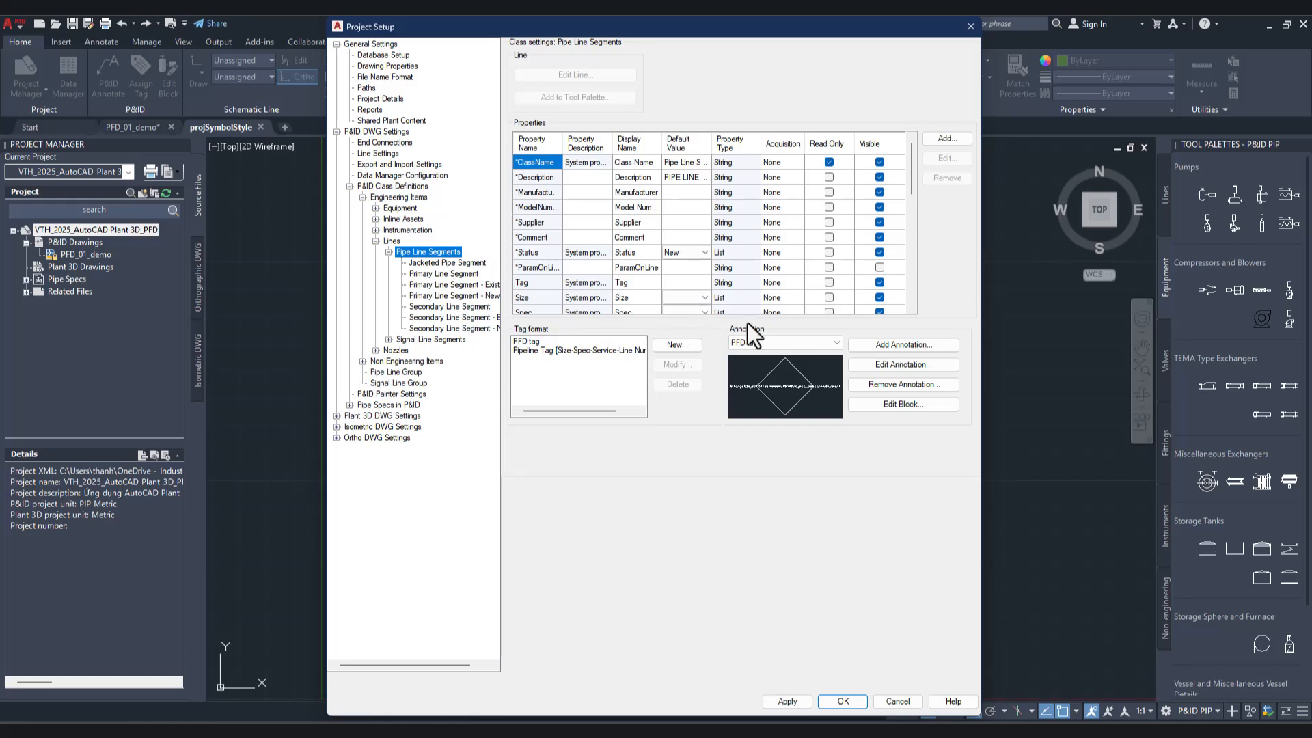
scroll(693, 285, down, 5)
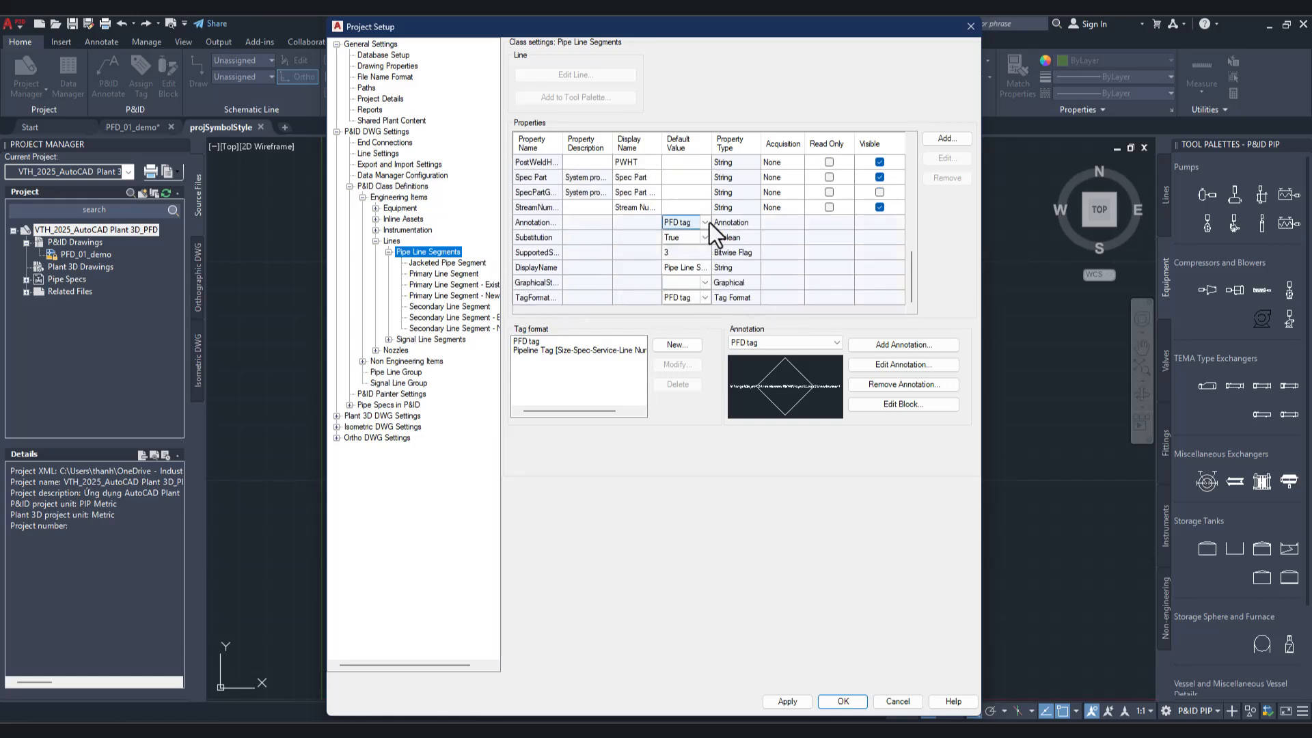
click(706, 222)
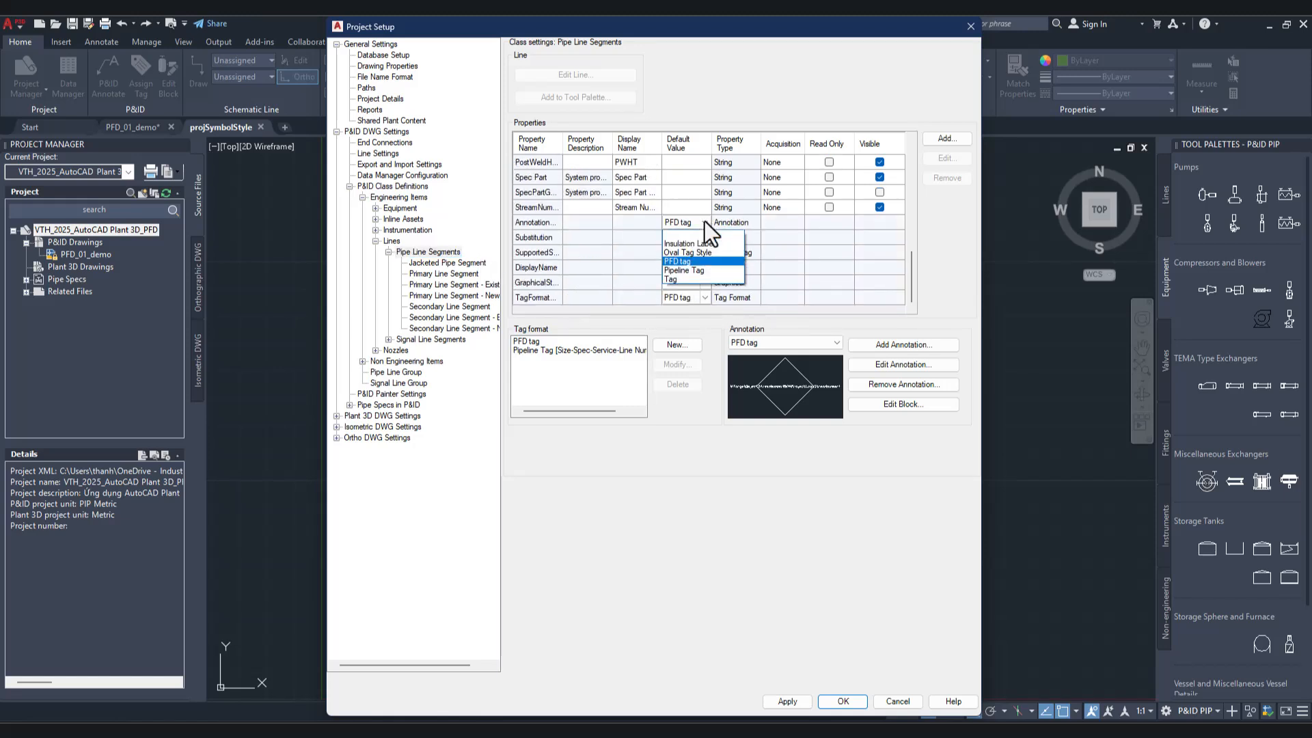
click(686, 262)
click(703, 301)
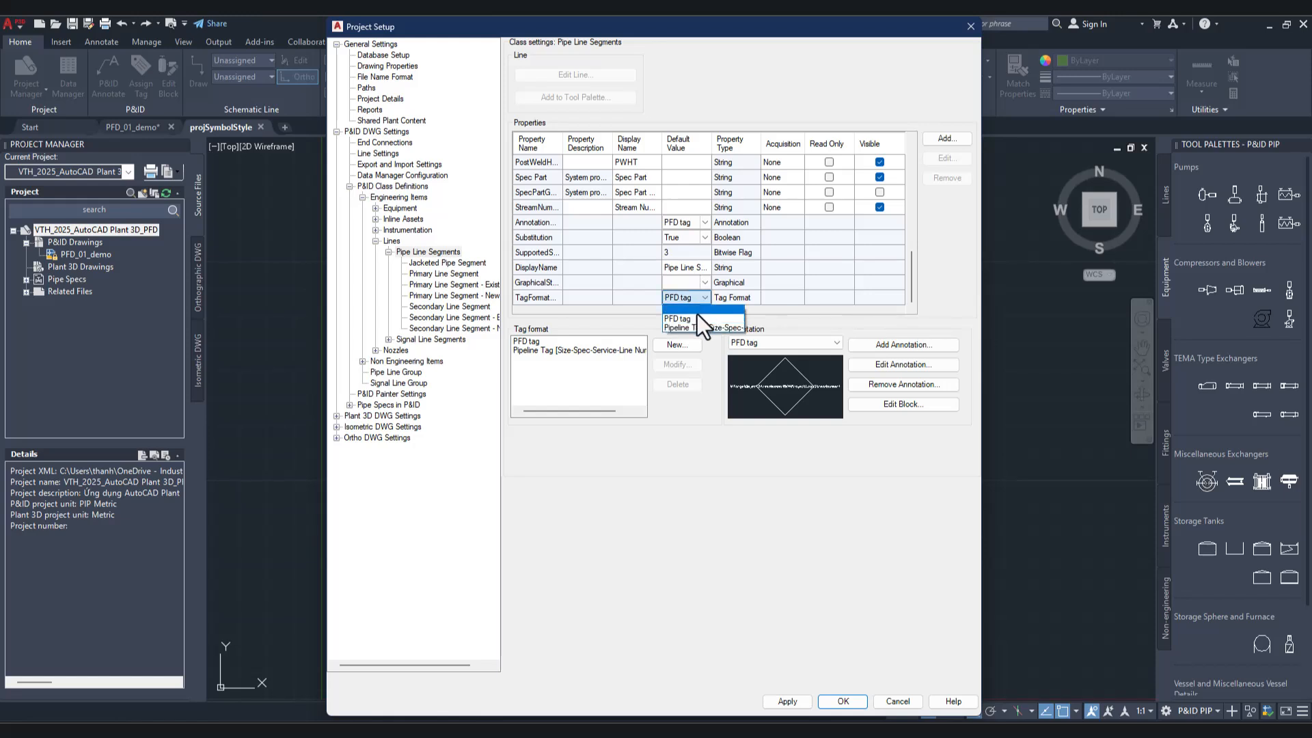
click(695, 318)
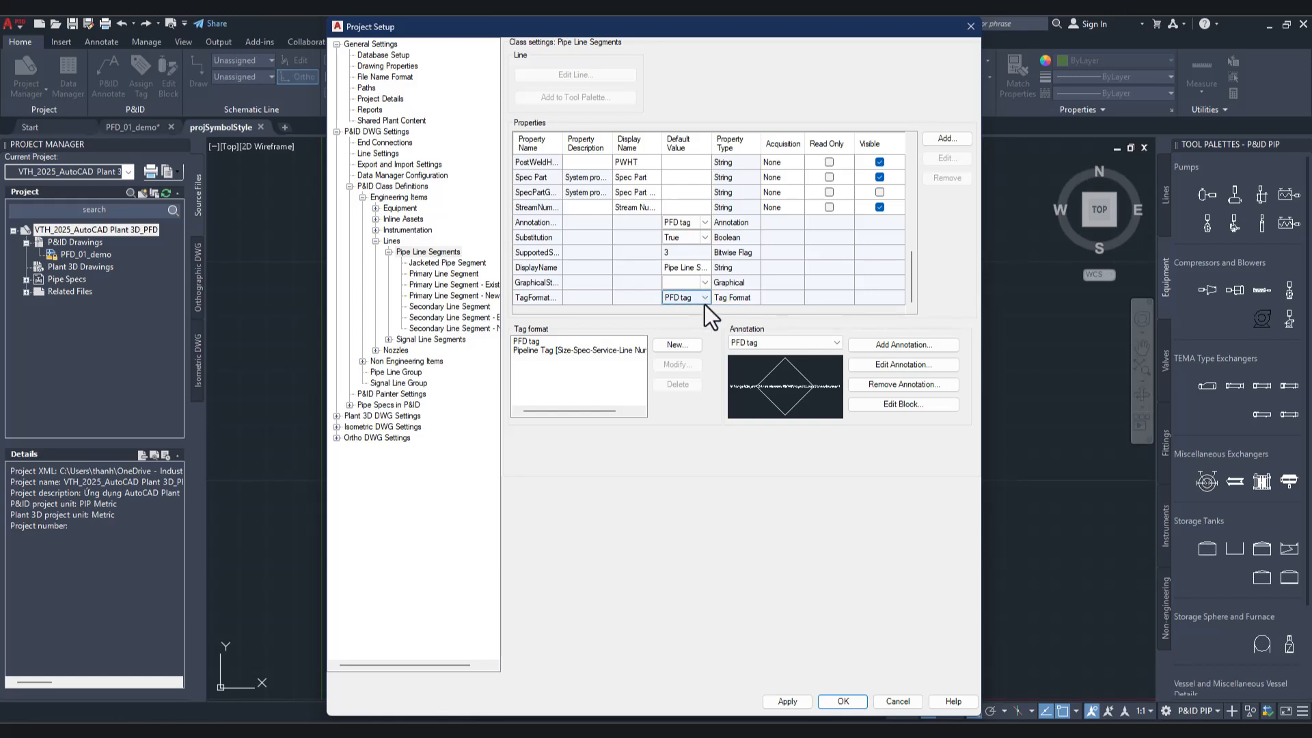
Step: Edit the PFD tag annotation block and reassign its format field to the Stream Number property of Pipe Line Segments
click(896, 407)
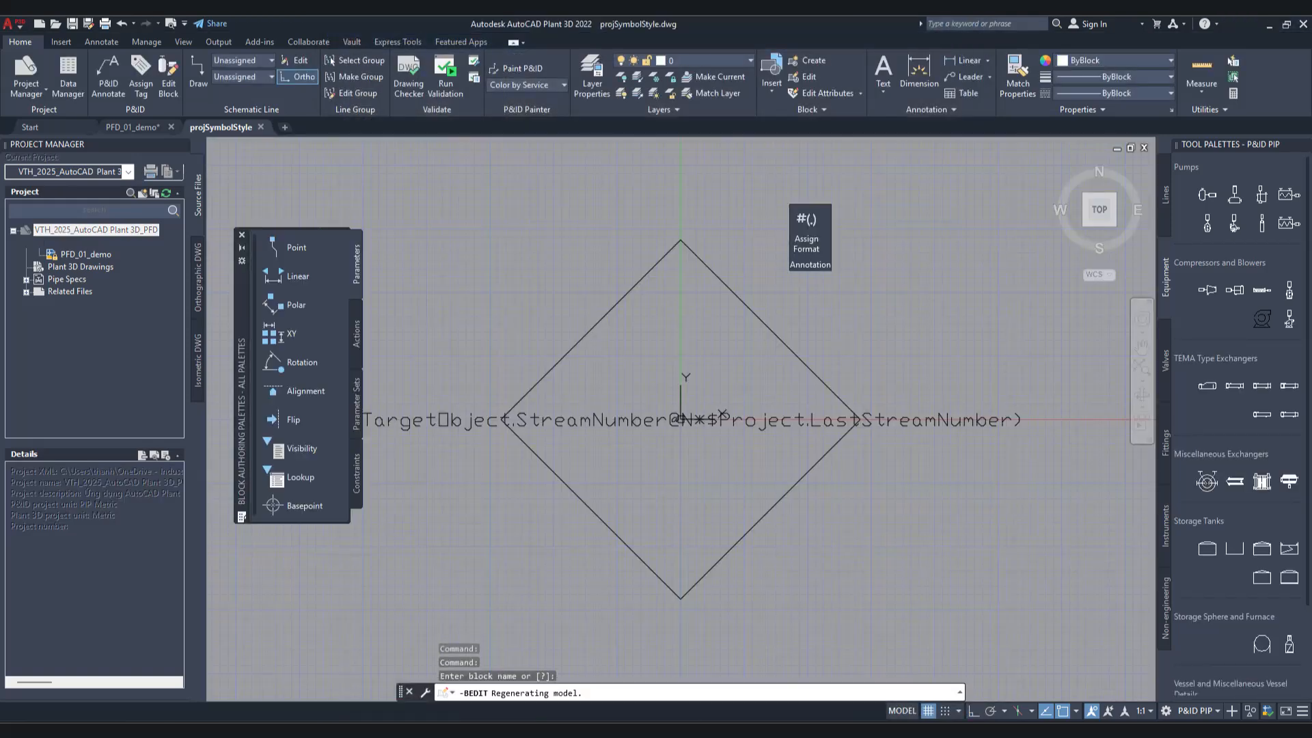
click(818, 248)
click(654, 418)
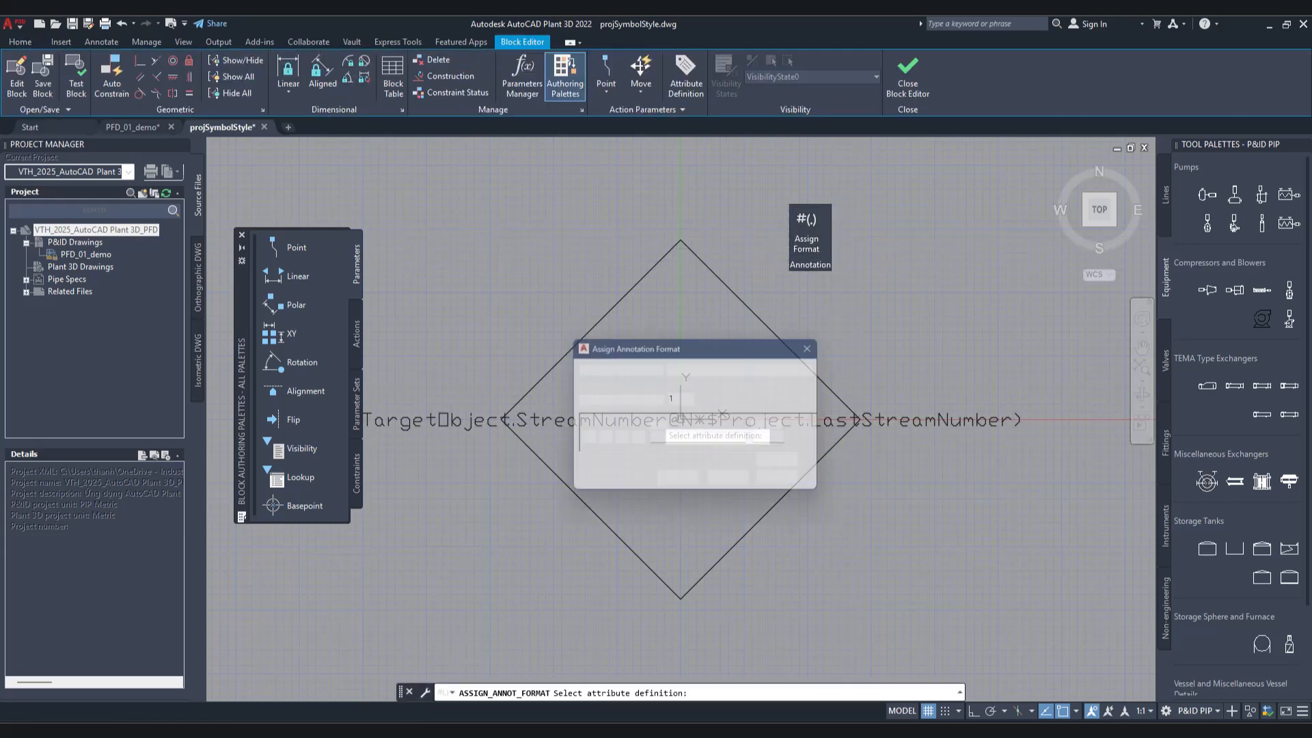
click(583, 440)
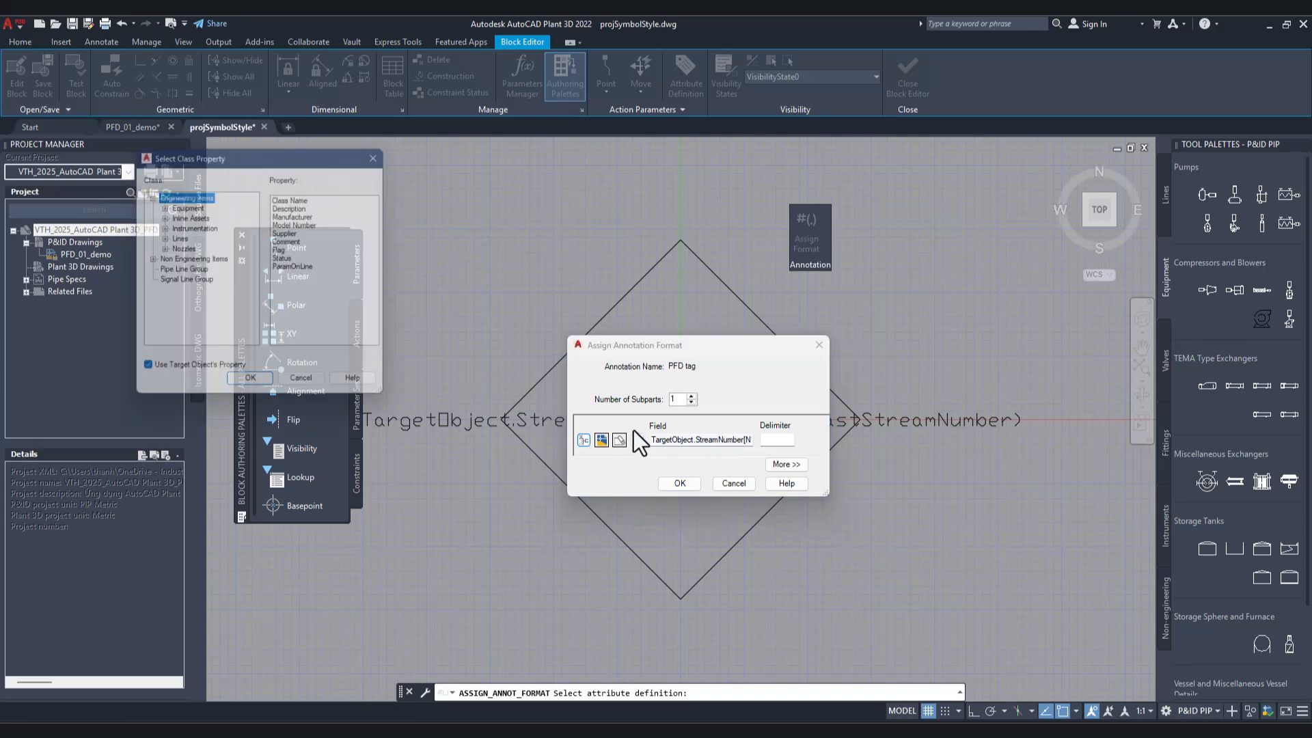
click(160, 238)
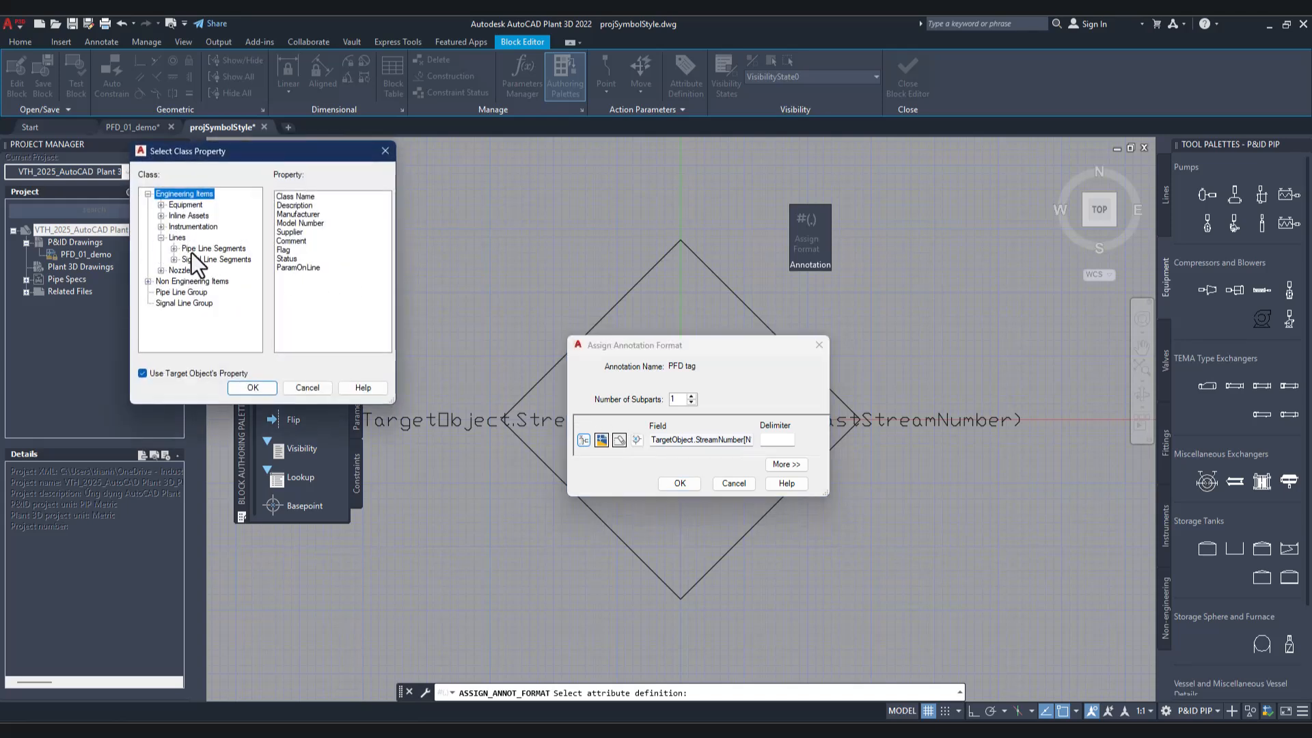
click(174, 249)
click(208, 250)
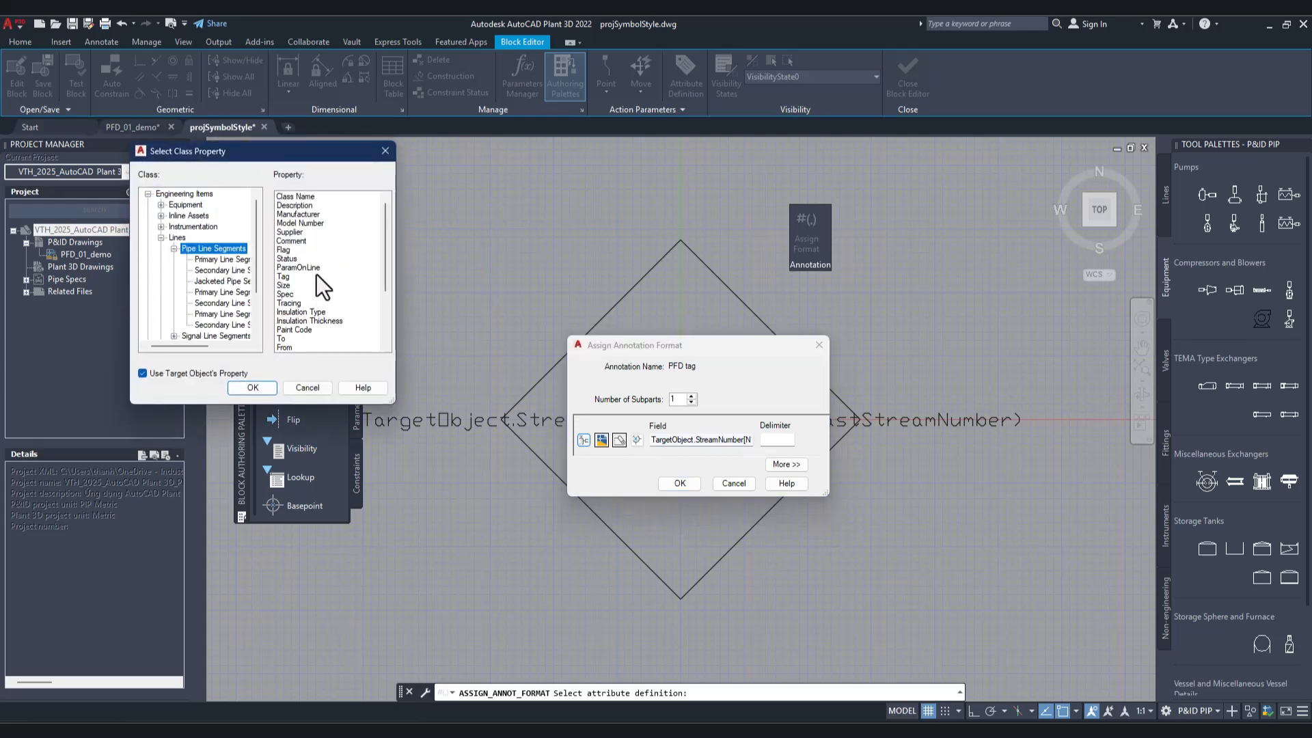
scroll(307, 311, down, 4)
click(306, 347)
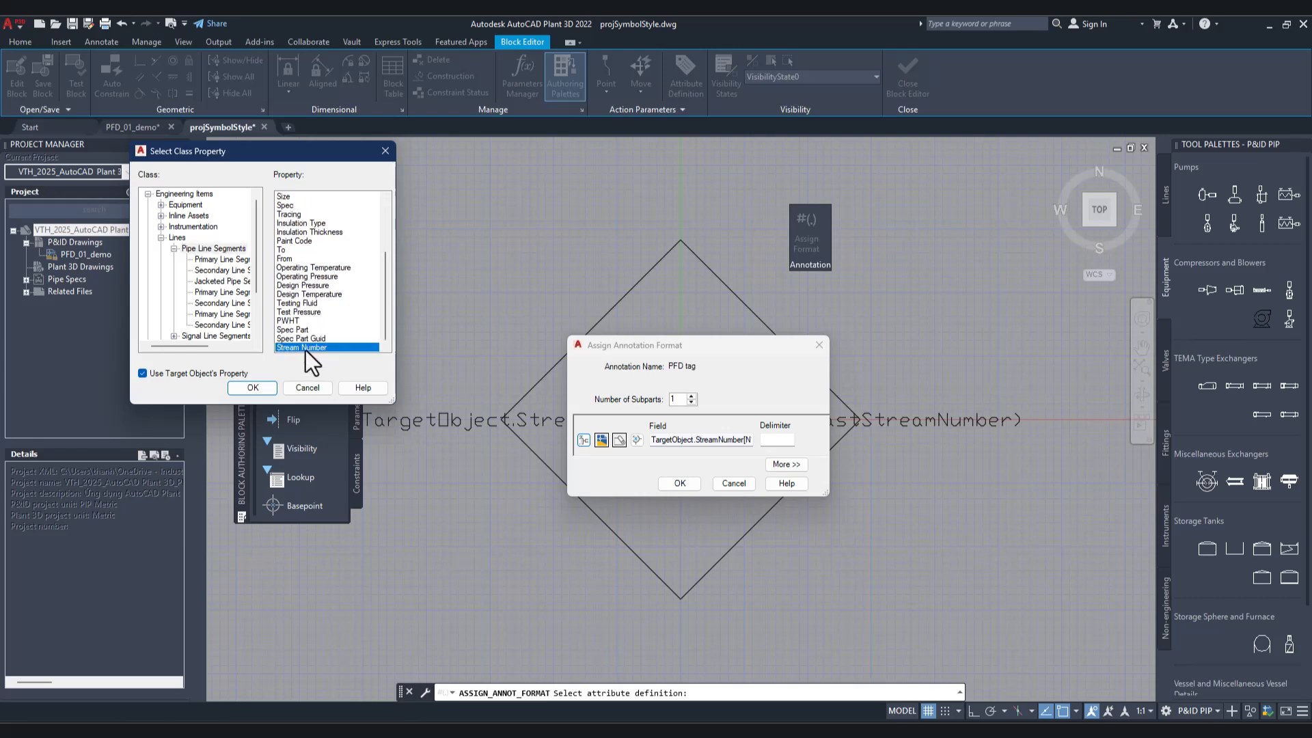
click(261, 388)
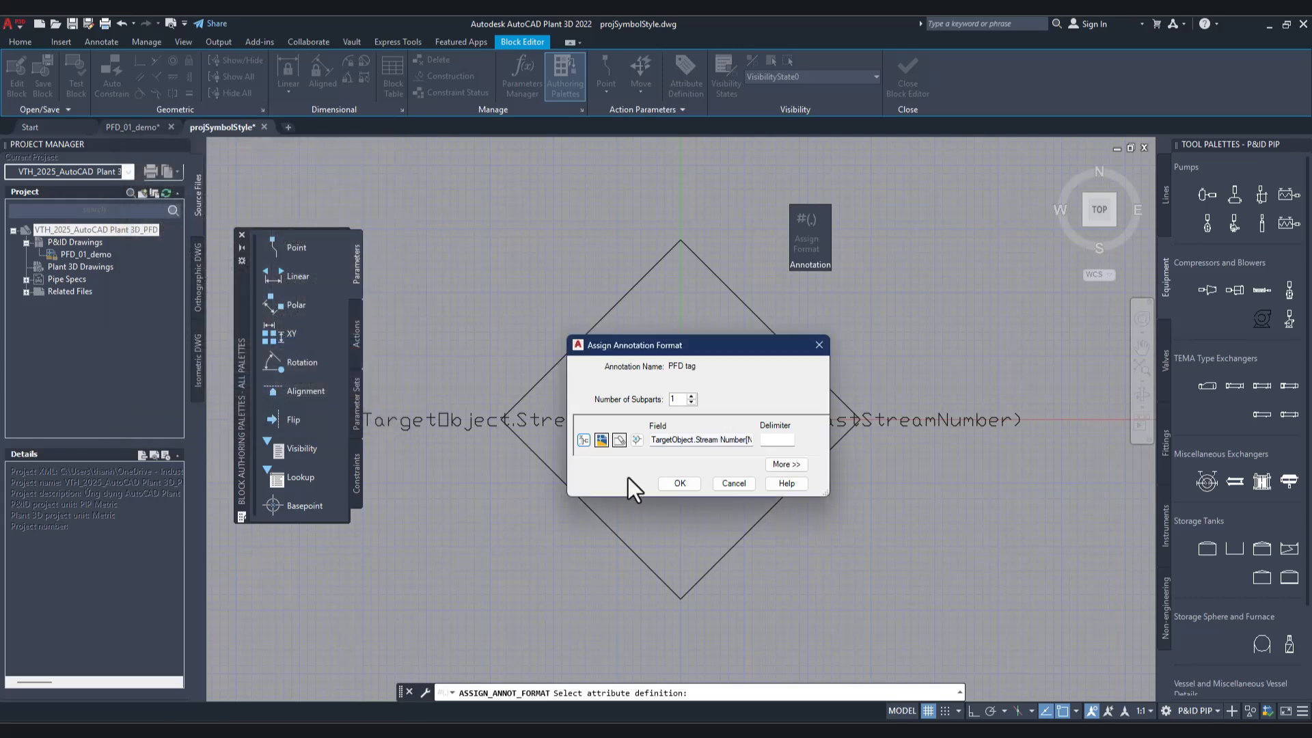
Step: Define the field's expression as numbers autogenerated from the LastStreamNumber project field and accept the annotation format
click(636, 439)
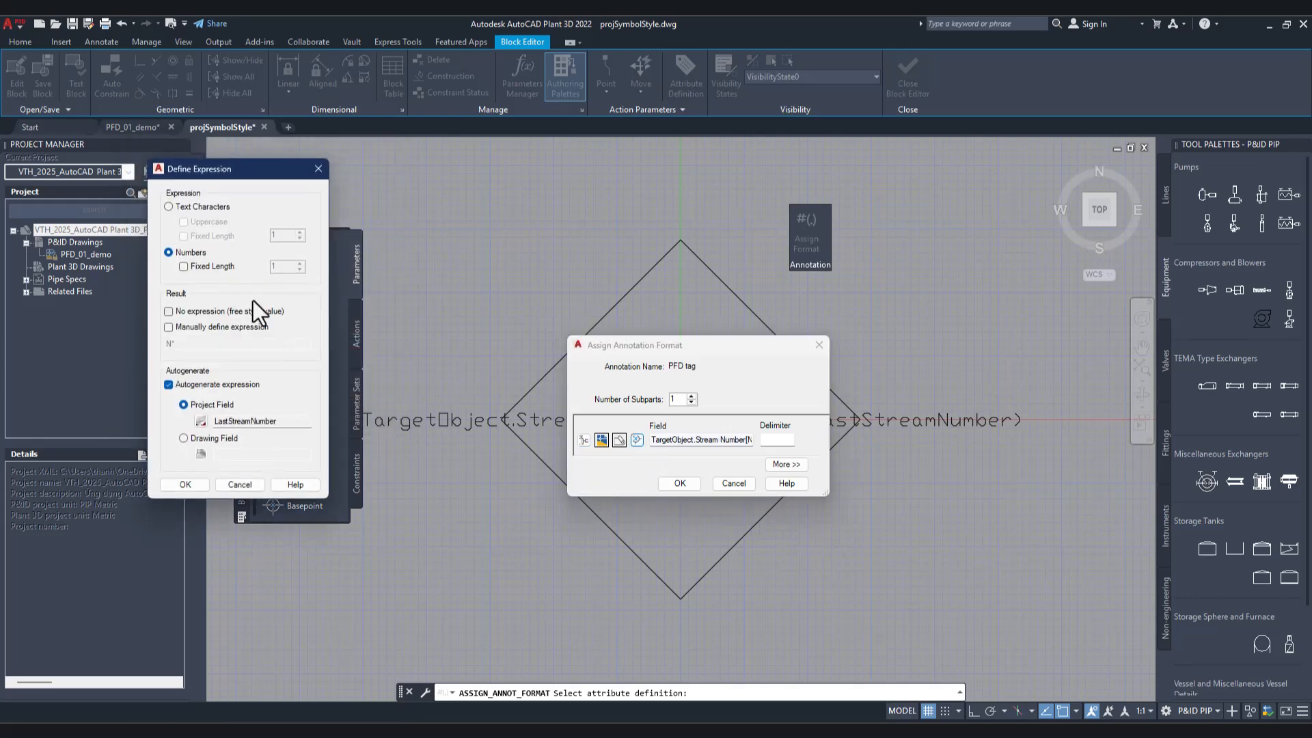
click(179, 207)
click(182, 252)
click(200, 421)
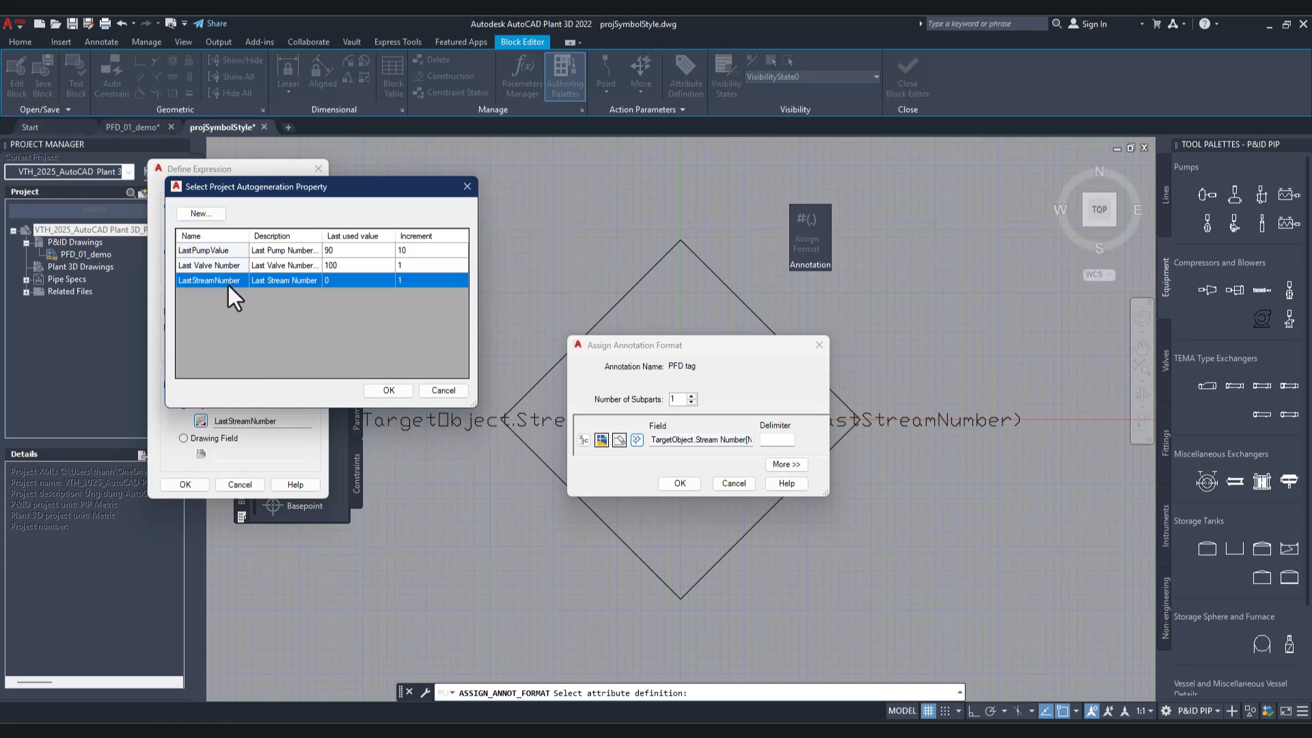
click(400, 395)
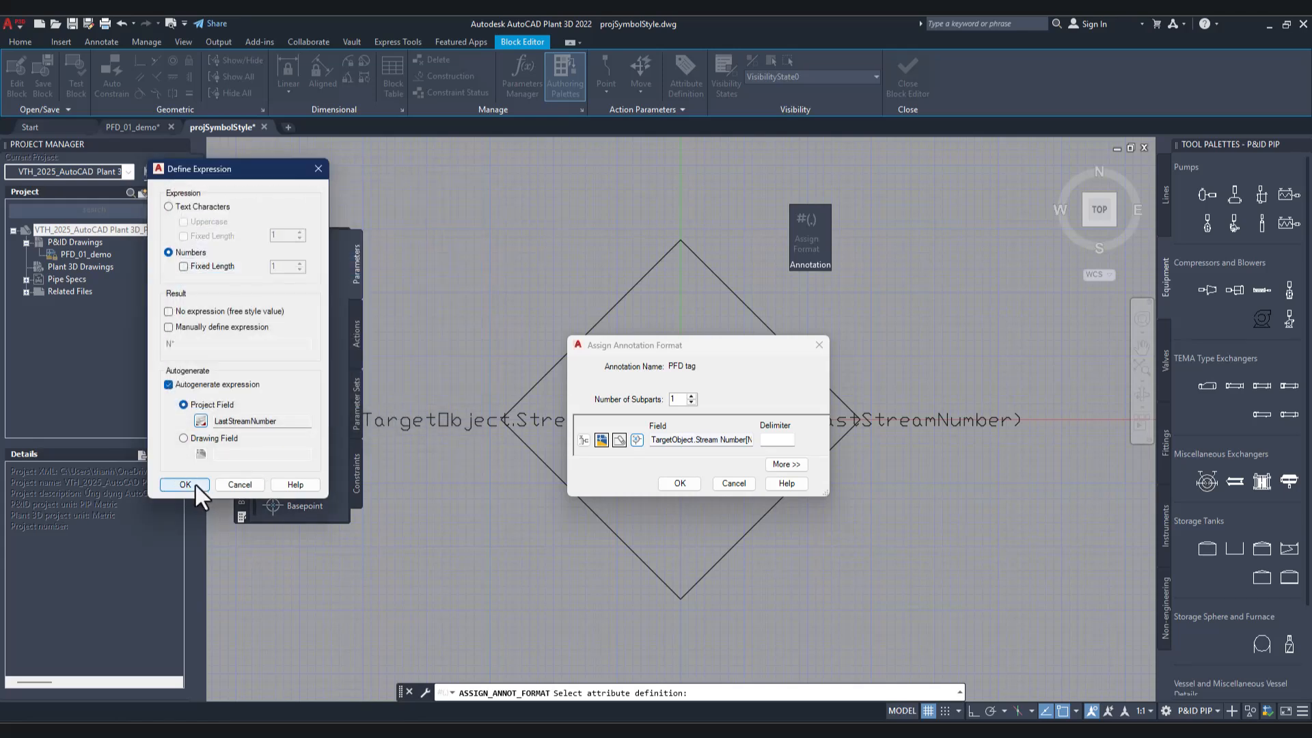
click(193, 485)
click(690, 483)
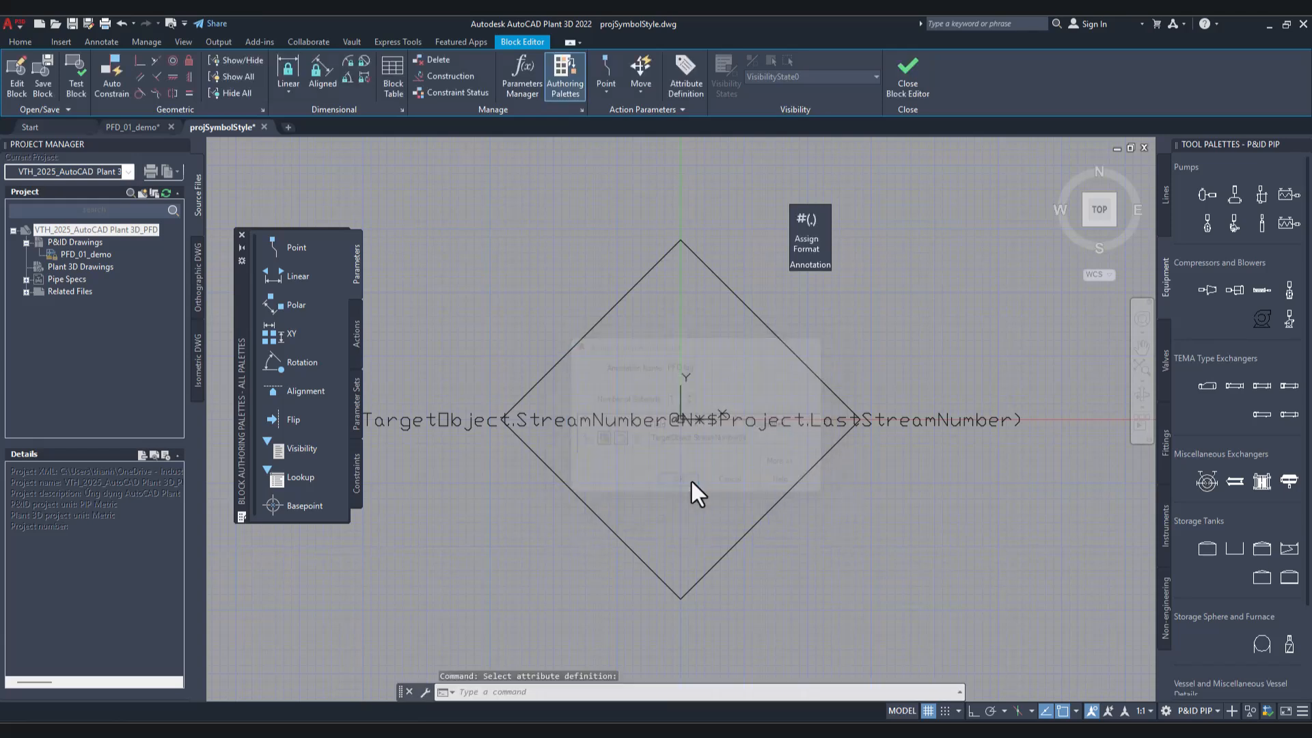
Step: Save the changes to PFD tag_block, close the Block Editor, and accept the project setup
click(903, 91)
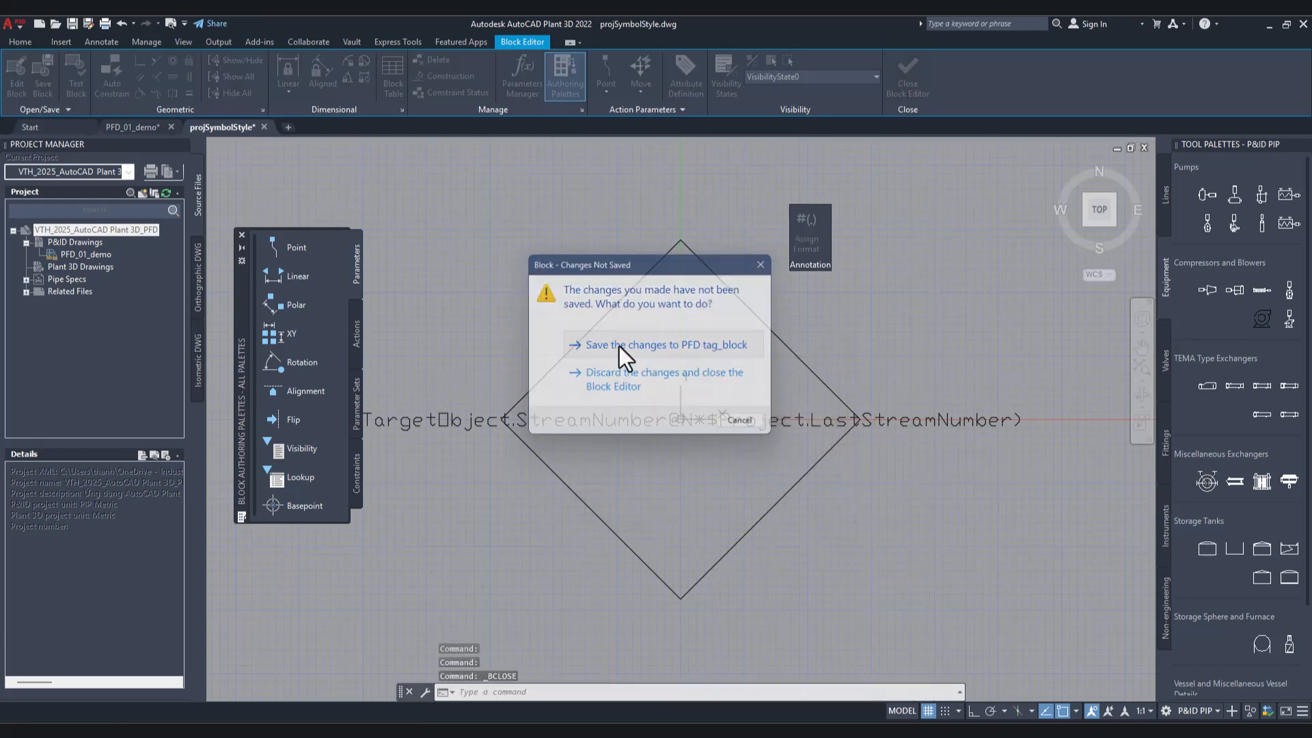
click(619, 346)
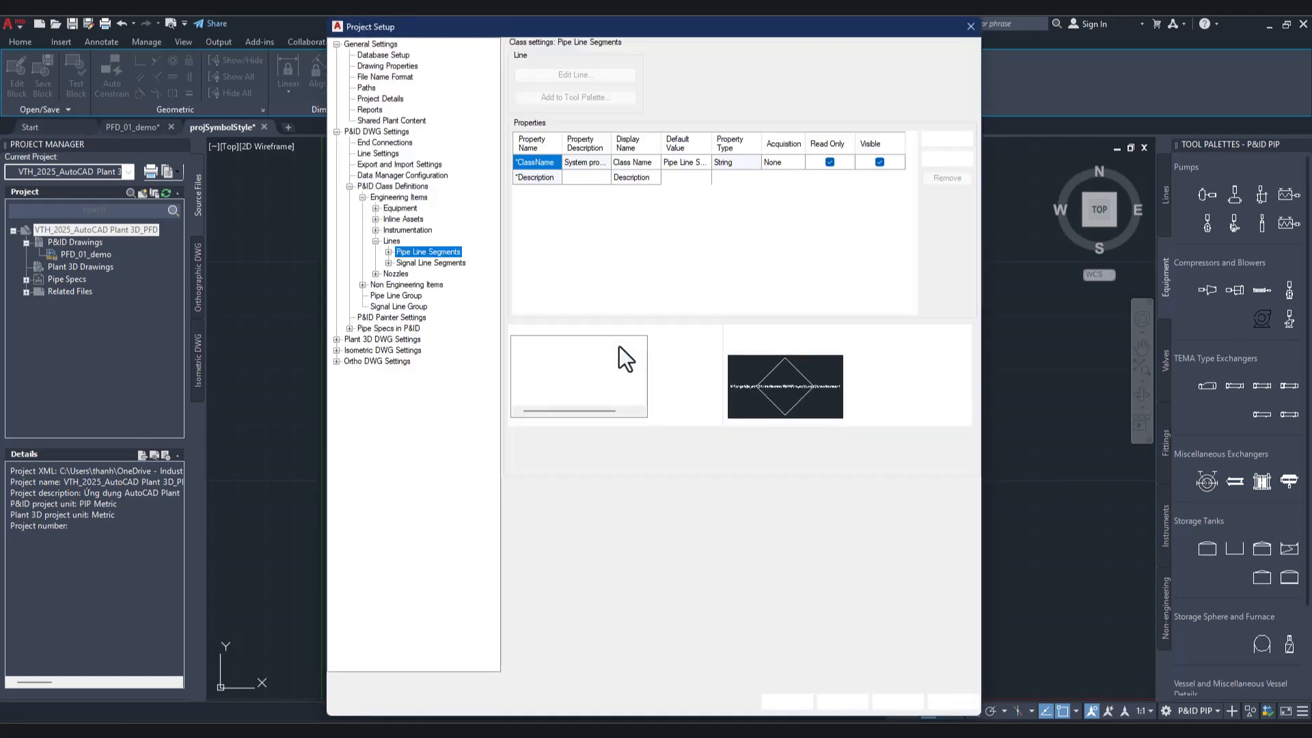
click(830, 697)
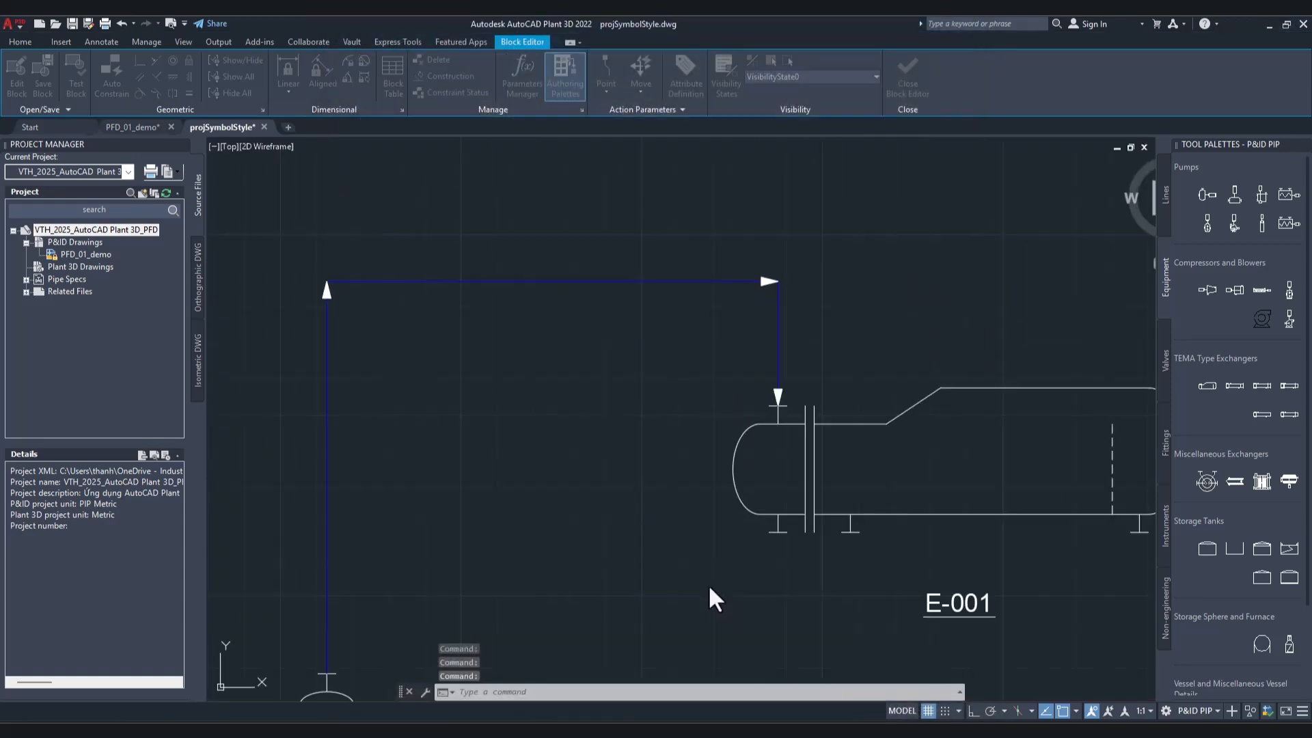
Step: Place a PFD tag annotation on the horizontal run of the pipe line between pump P-001 and exchanger E-001
click(589, 280)
right_click(589, 279)
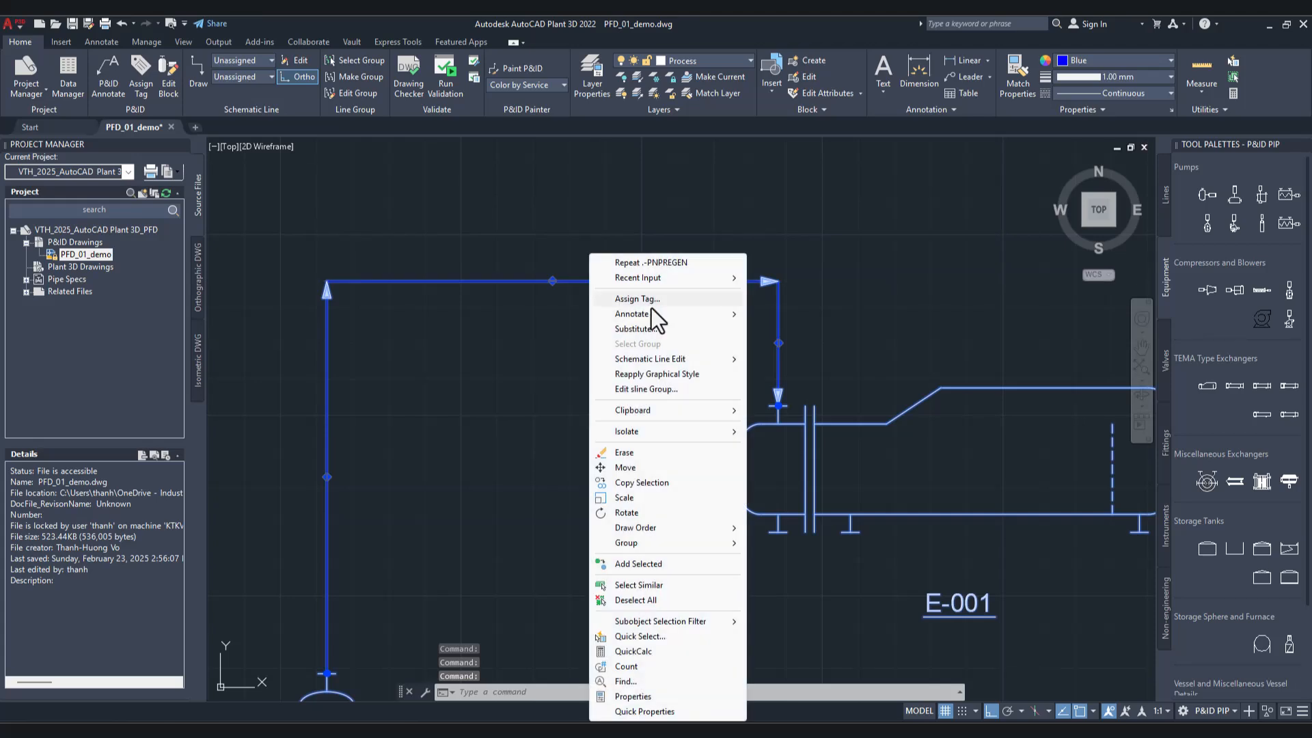
mouse_move(685, 316)
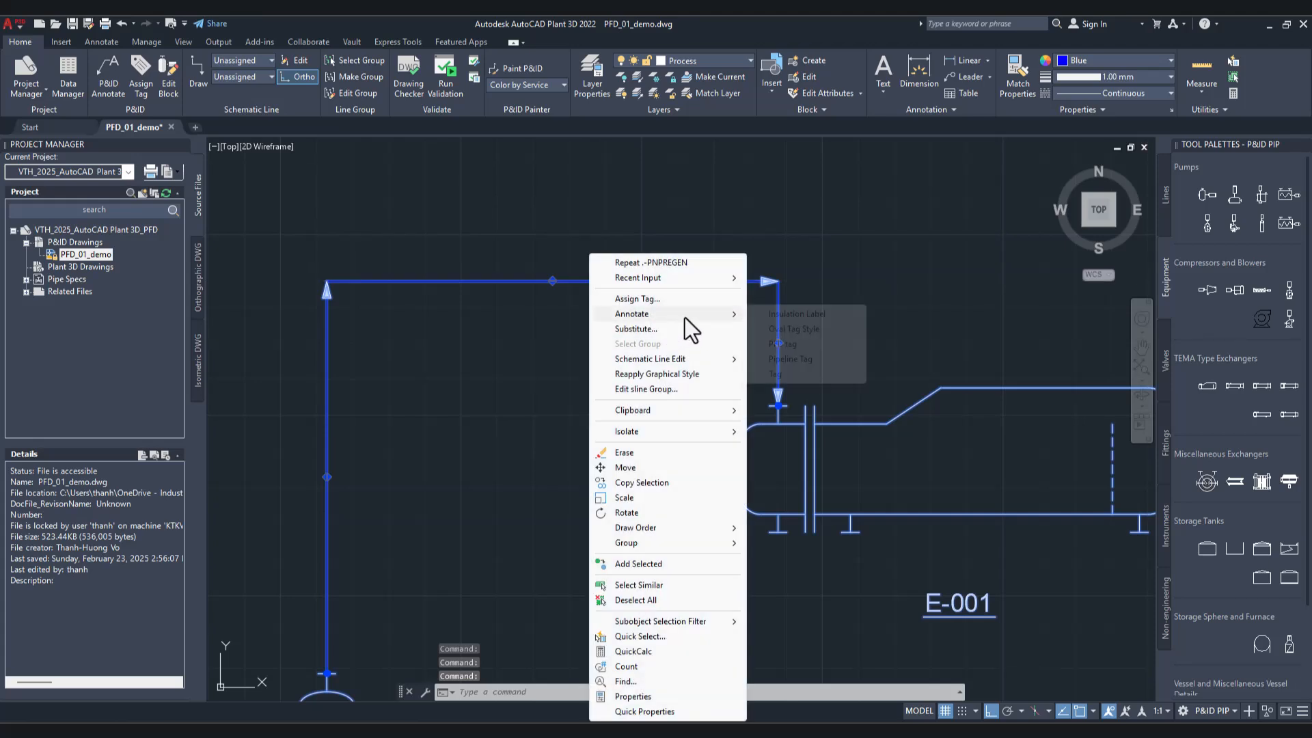
click(778, 350)
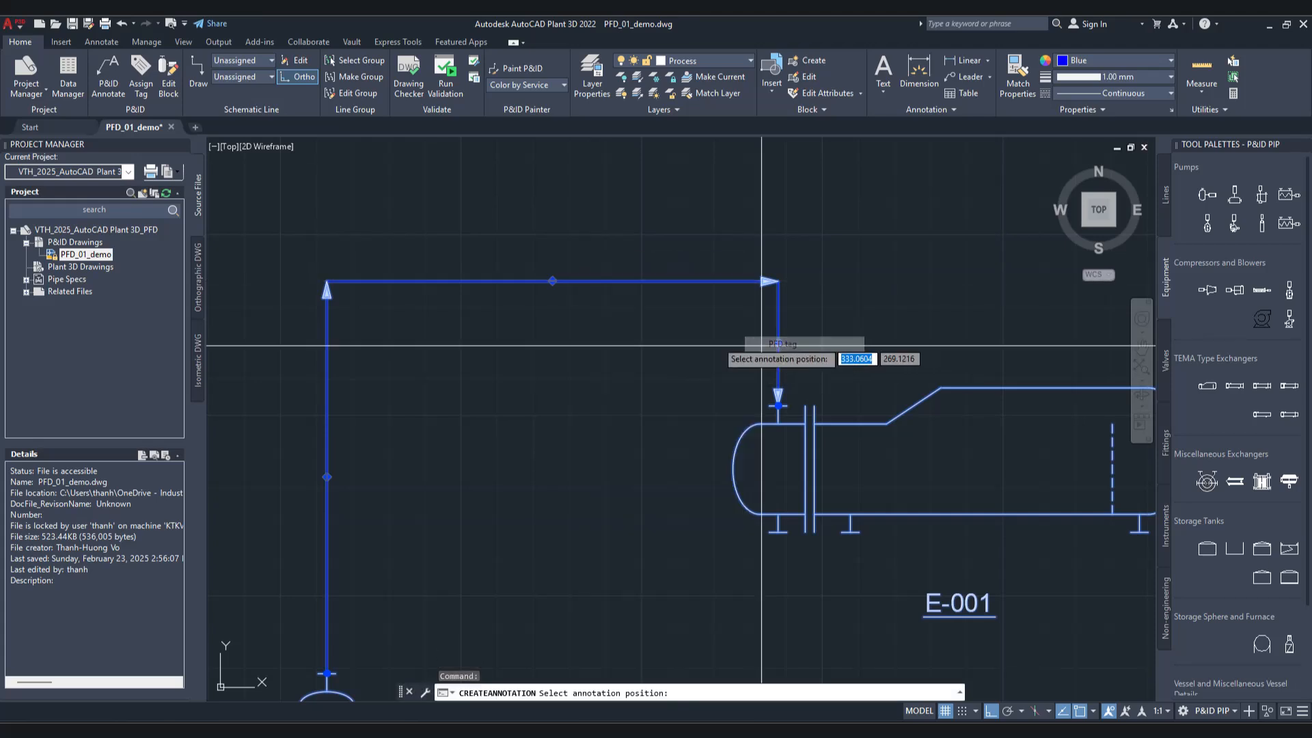
click(542, 282)
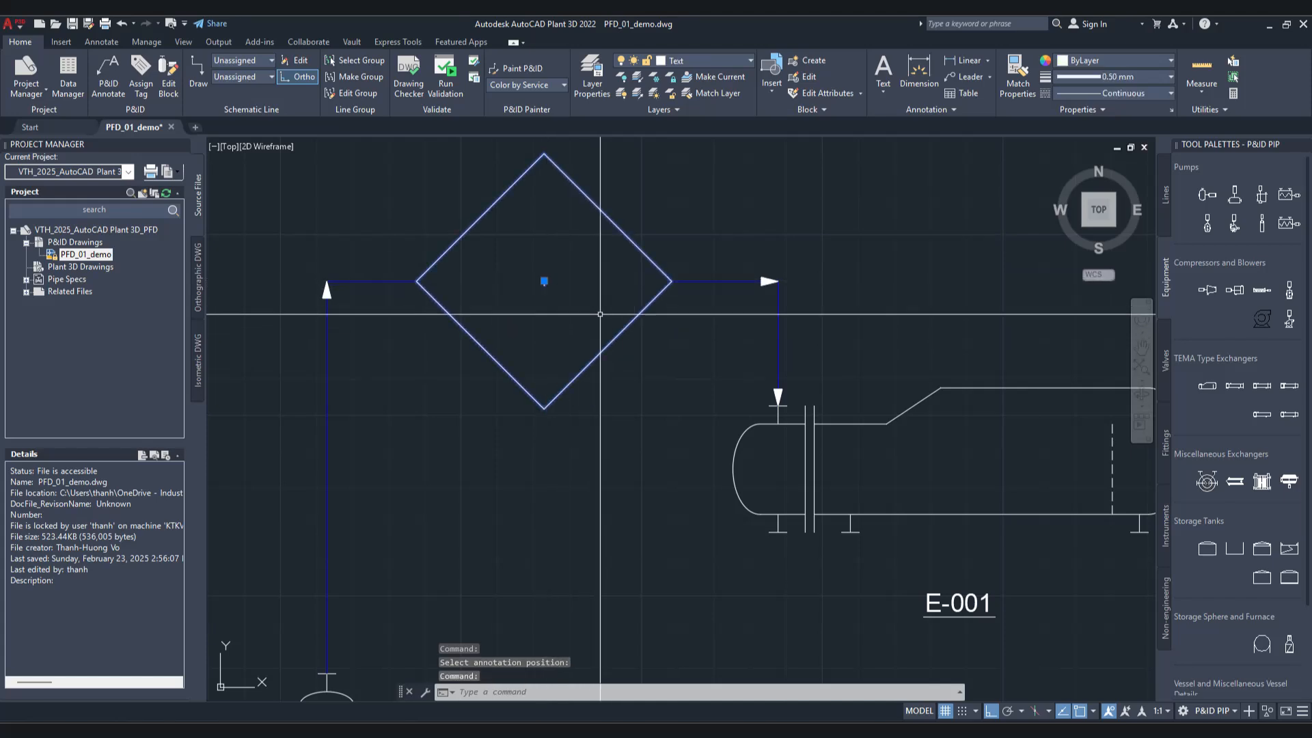
key(Escape)
scroll(694, 328, down, 10)
scroll(662, 395, up, 5)
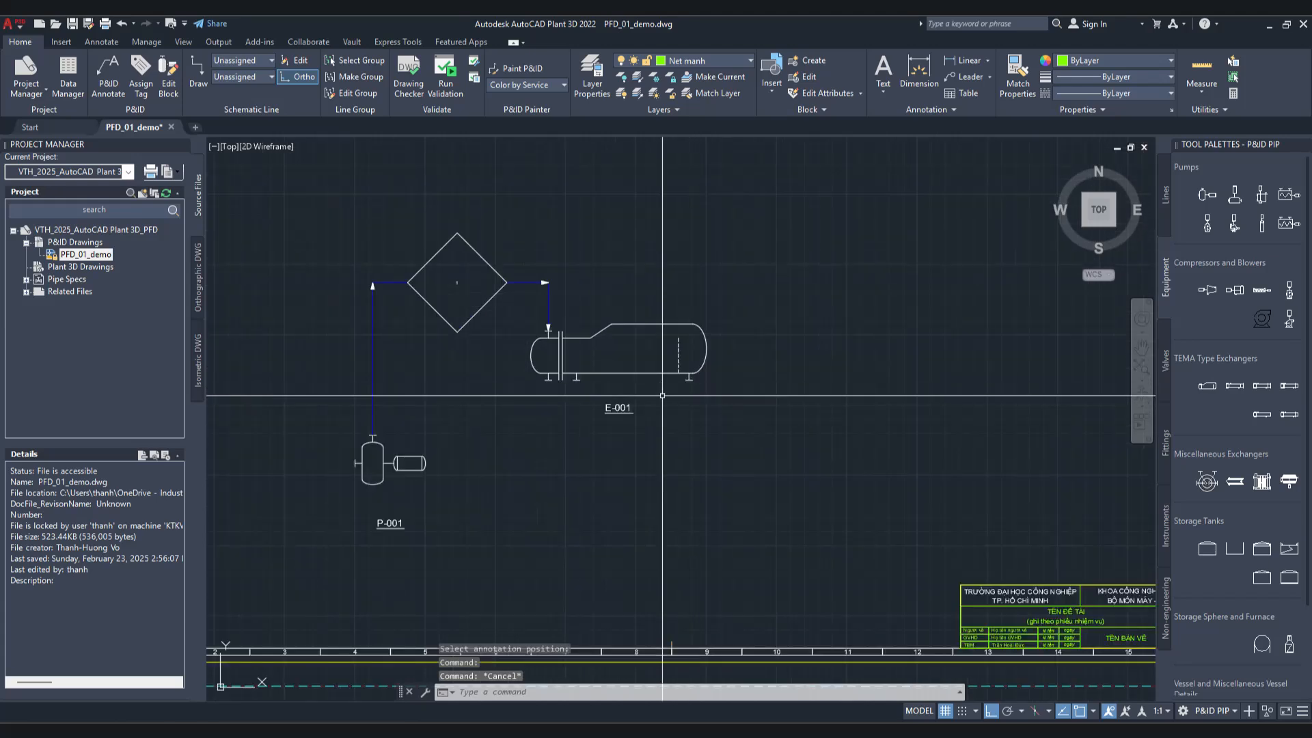
Step: Draw a blue process pipe line from the nozzle under the front end of E-001 downward and then horizontally toward the right
click(1168, 213)
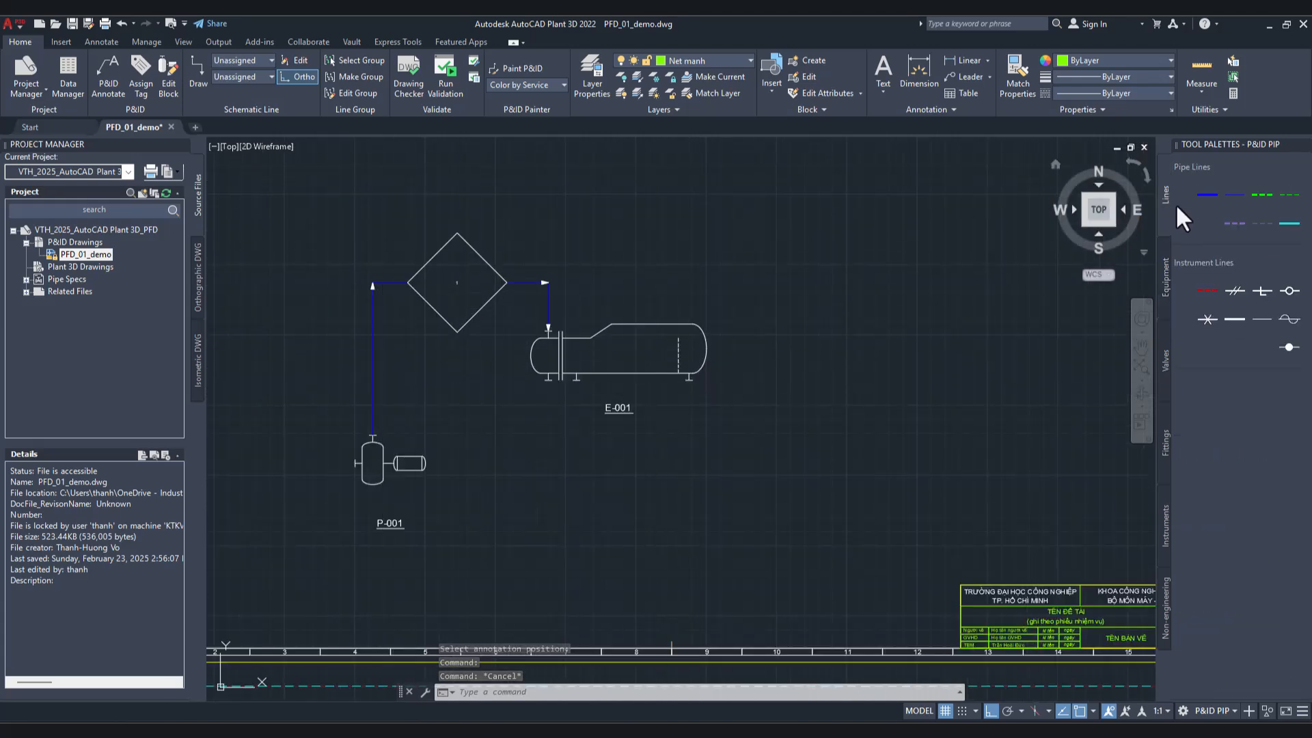
click(1201, 197)
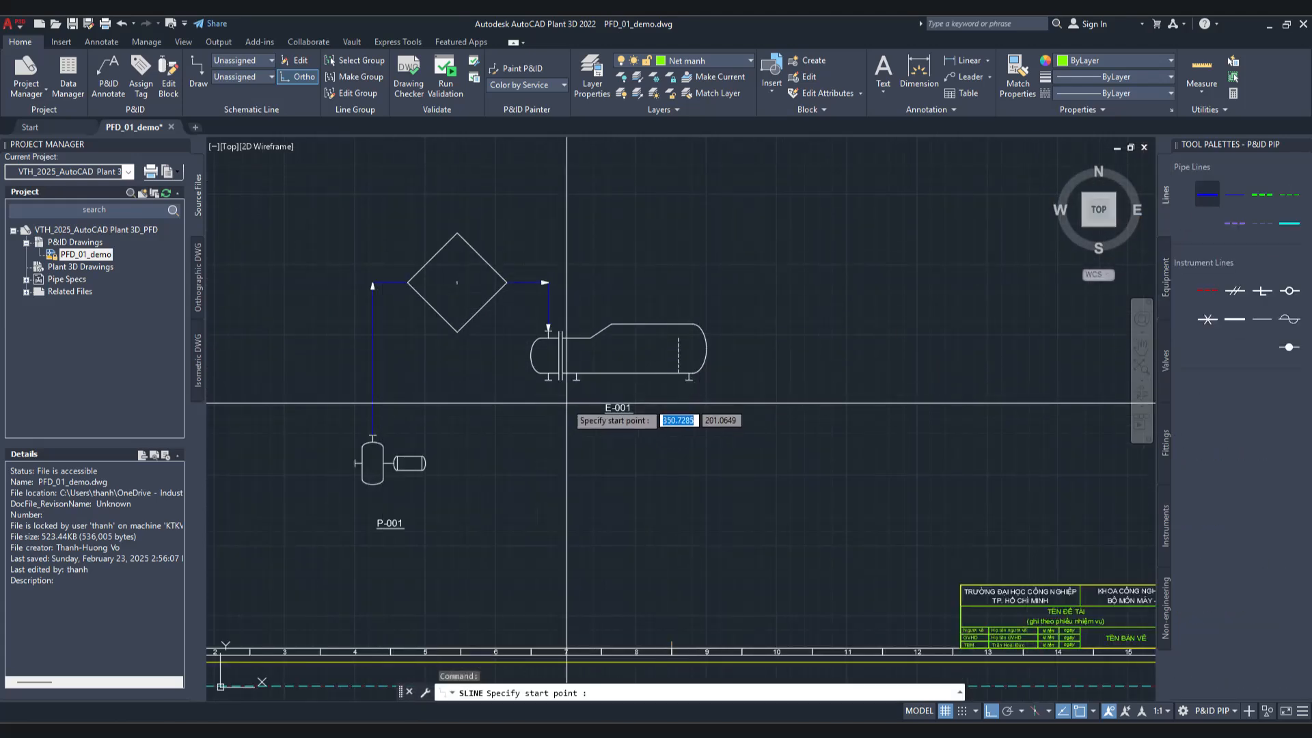
click(548, 380)
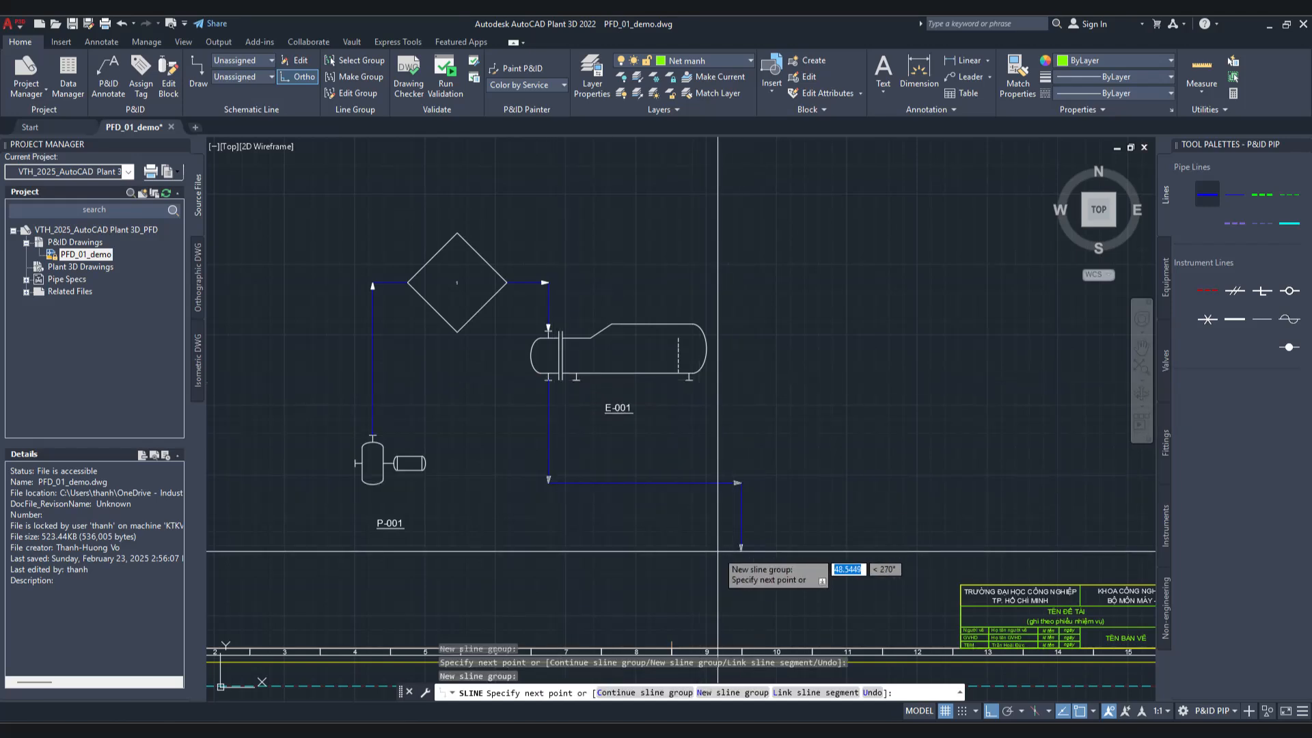
key(Escape)
Step: Place a PFD tag annotation near the middle of the horizontal run of the new pipe line below E-001
scroll(658, 512, up, 5)
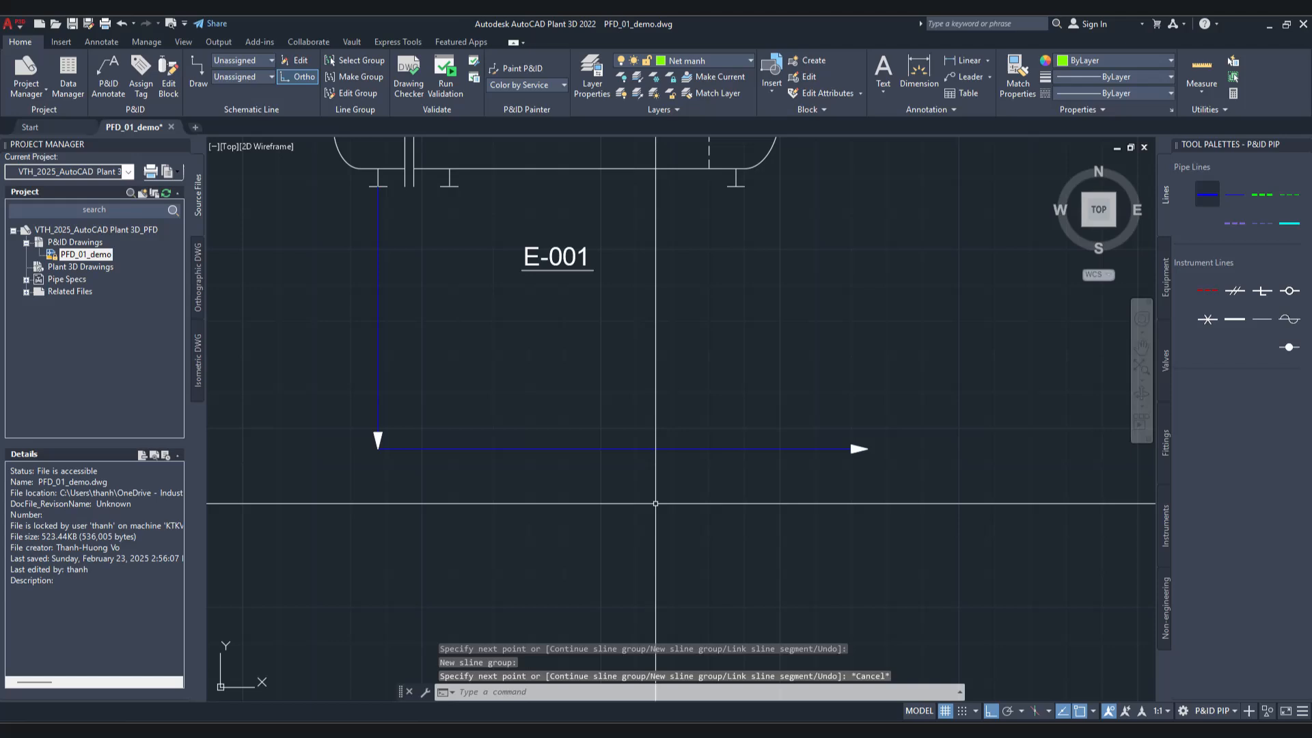
click(645, 448)
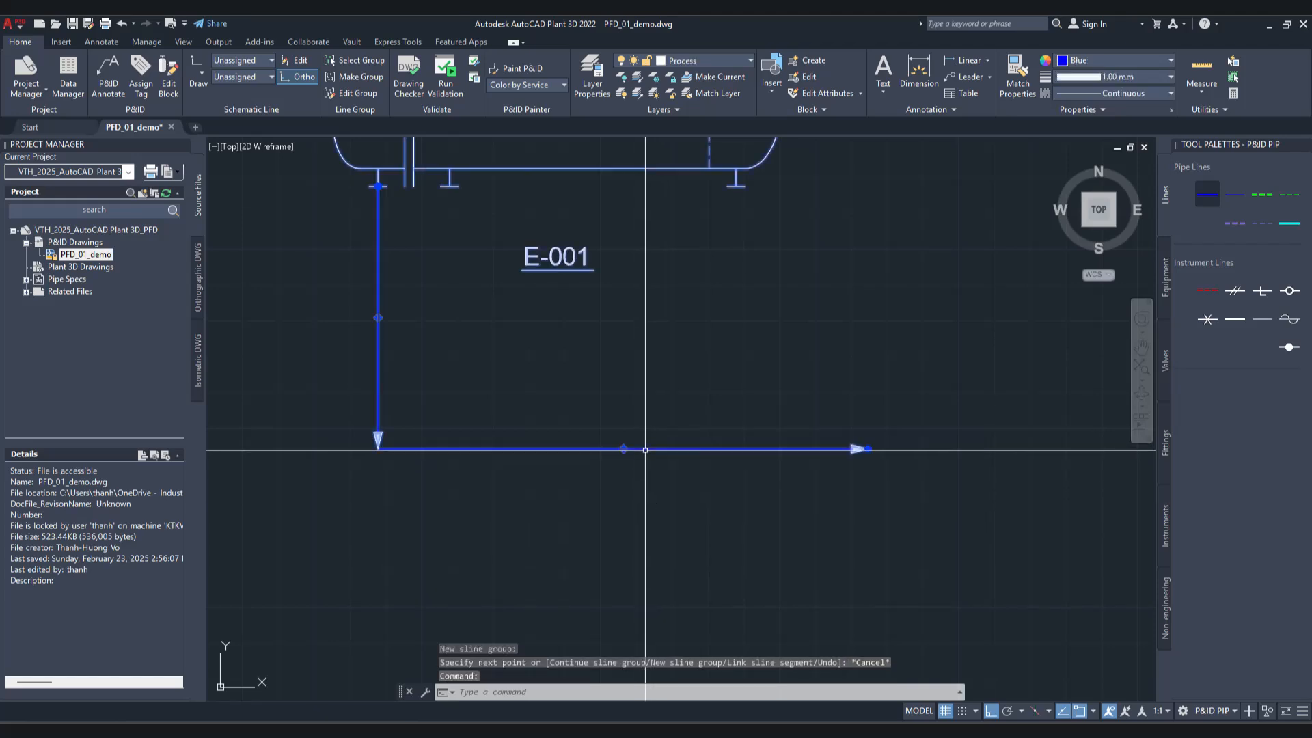
right_click(646, 451)
mouse_move(764, 314)
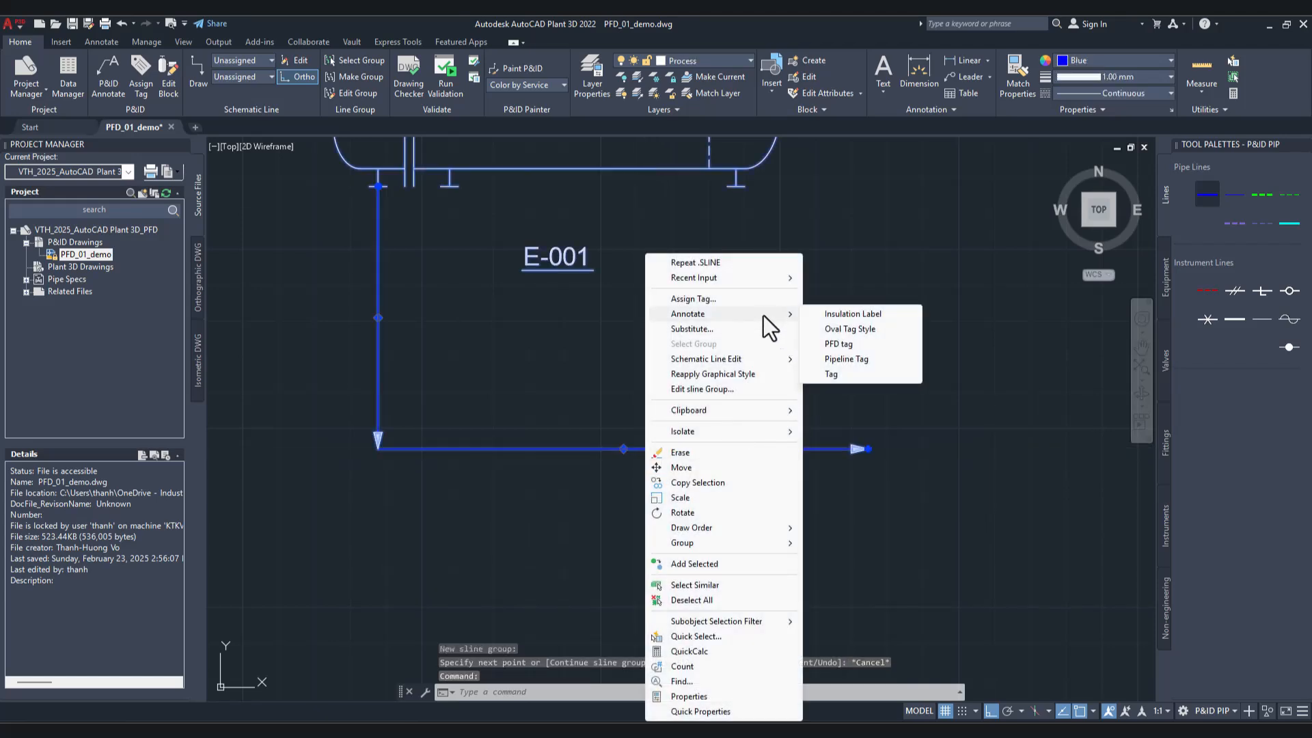
click(835, 343)
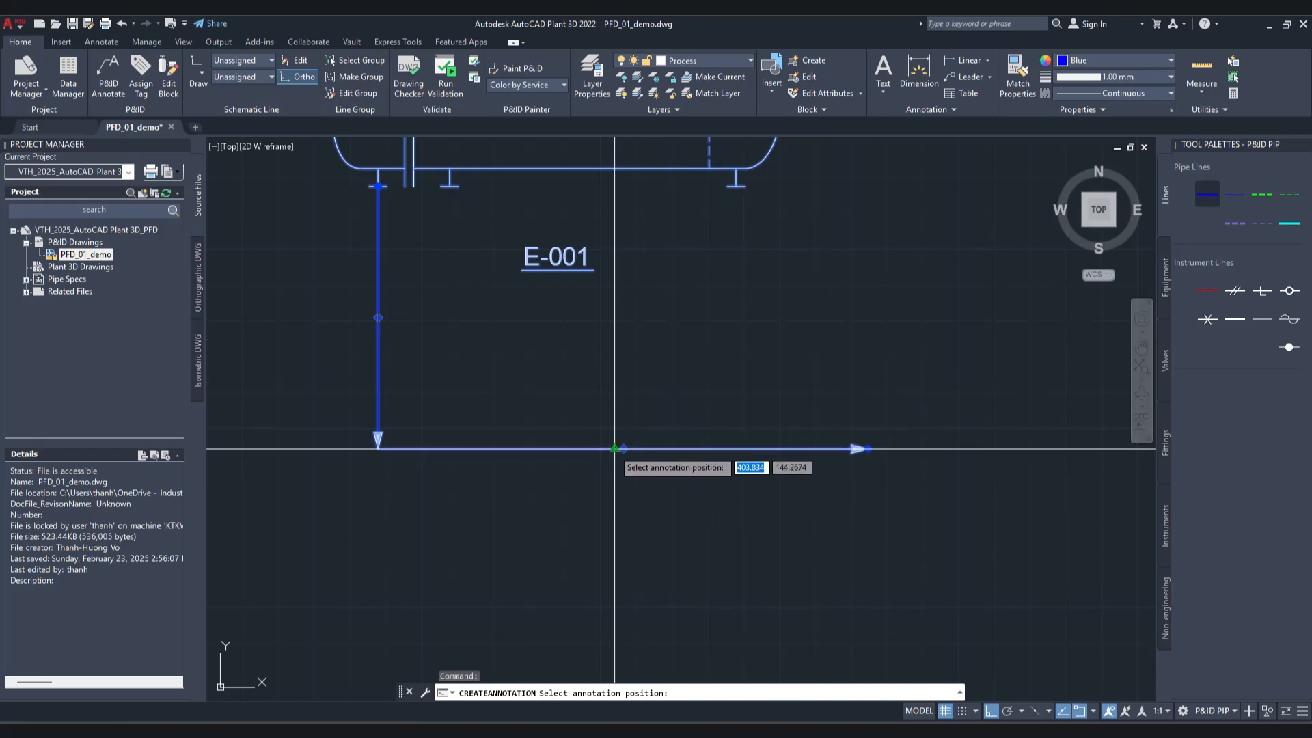
click(614, 449)
click(615, 447)
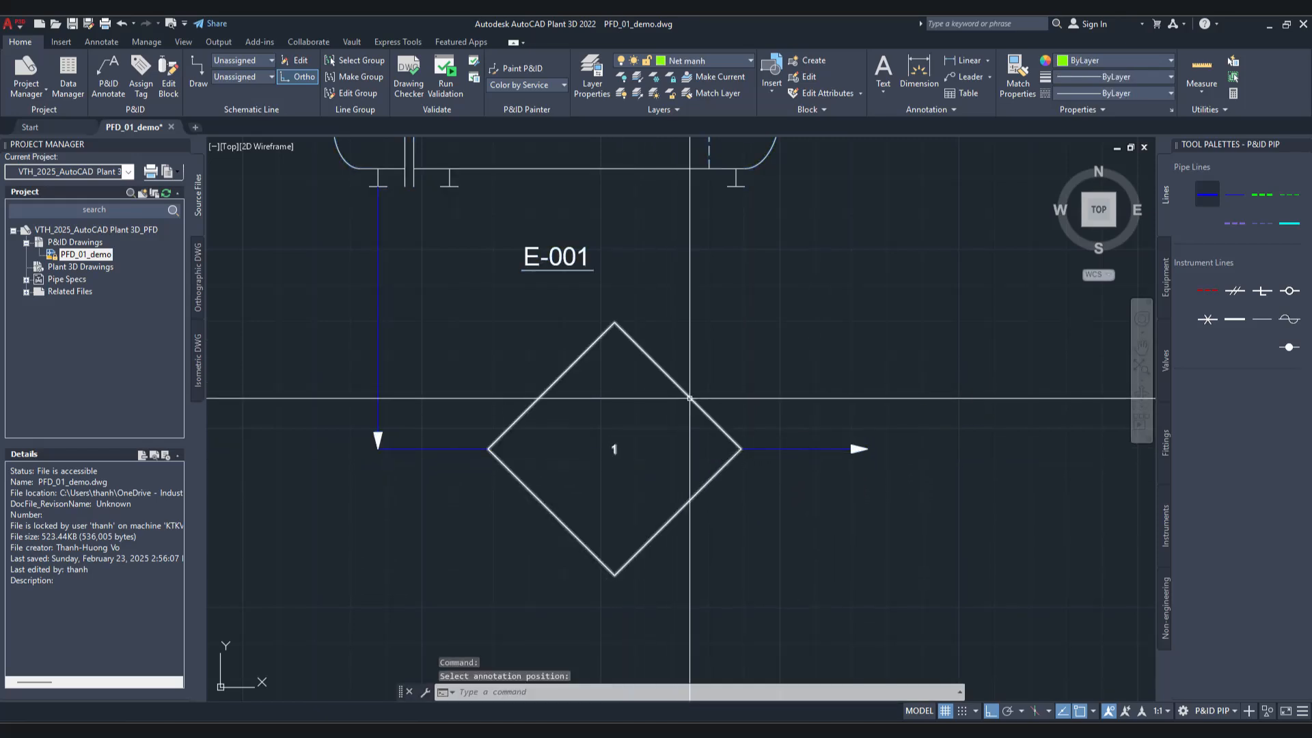
key(Escape)
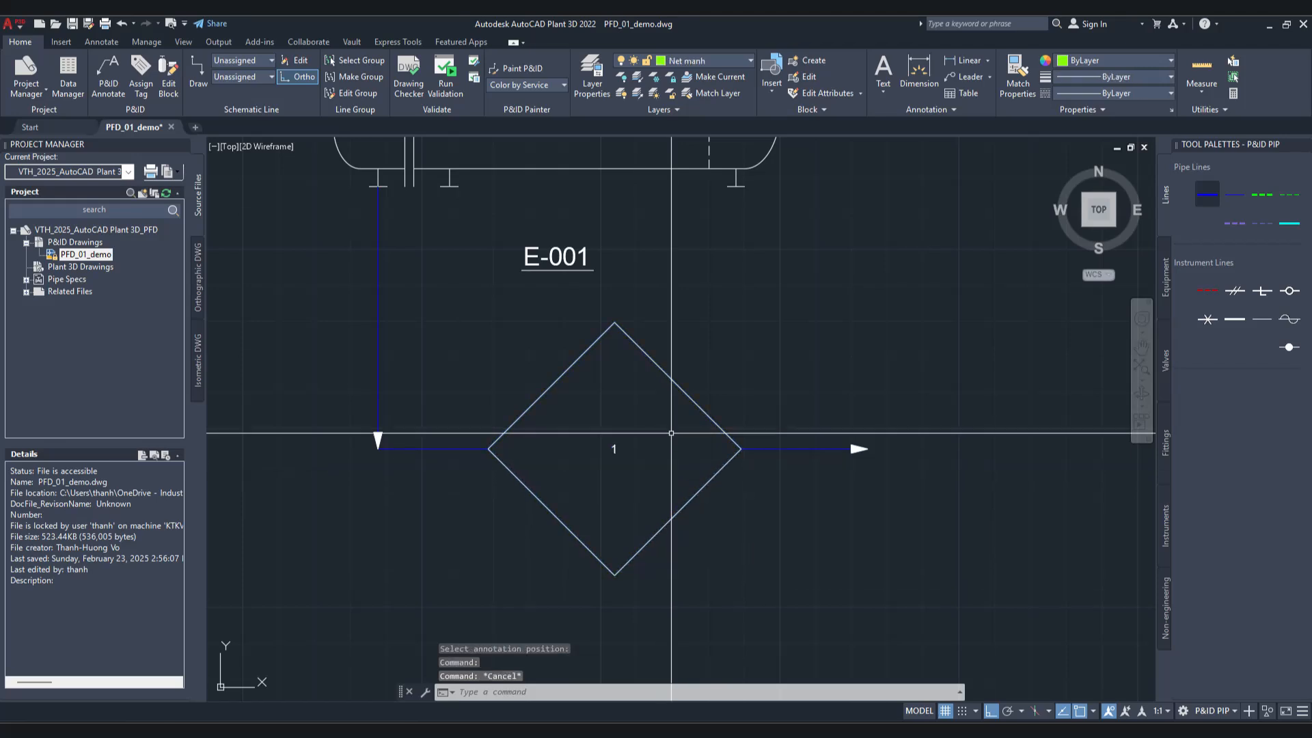
Step: Inspect the Stream Number of the diamond annotation below E-001 and close its editor without changes
click(684, 397)
right_click(684, 314)
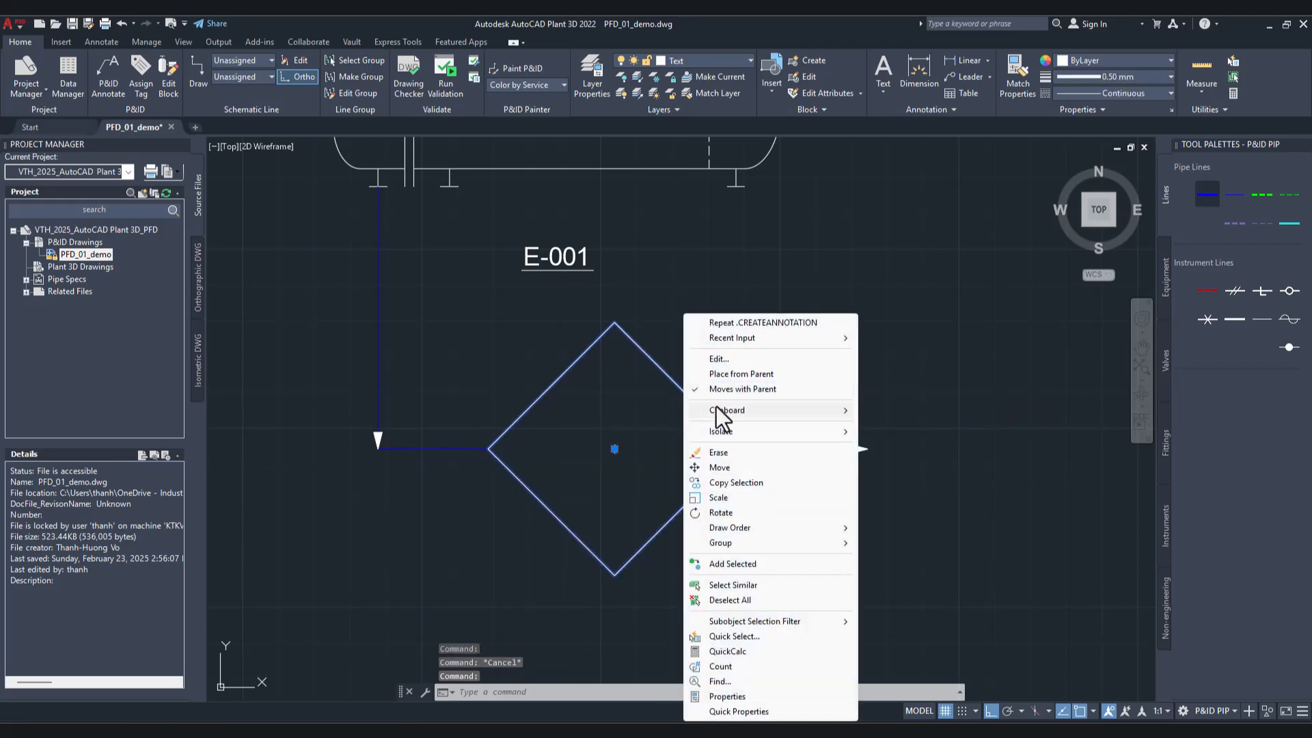
click(765, 360)
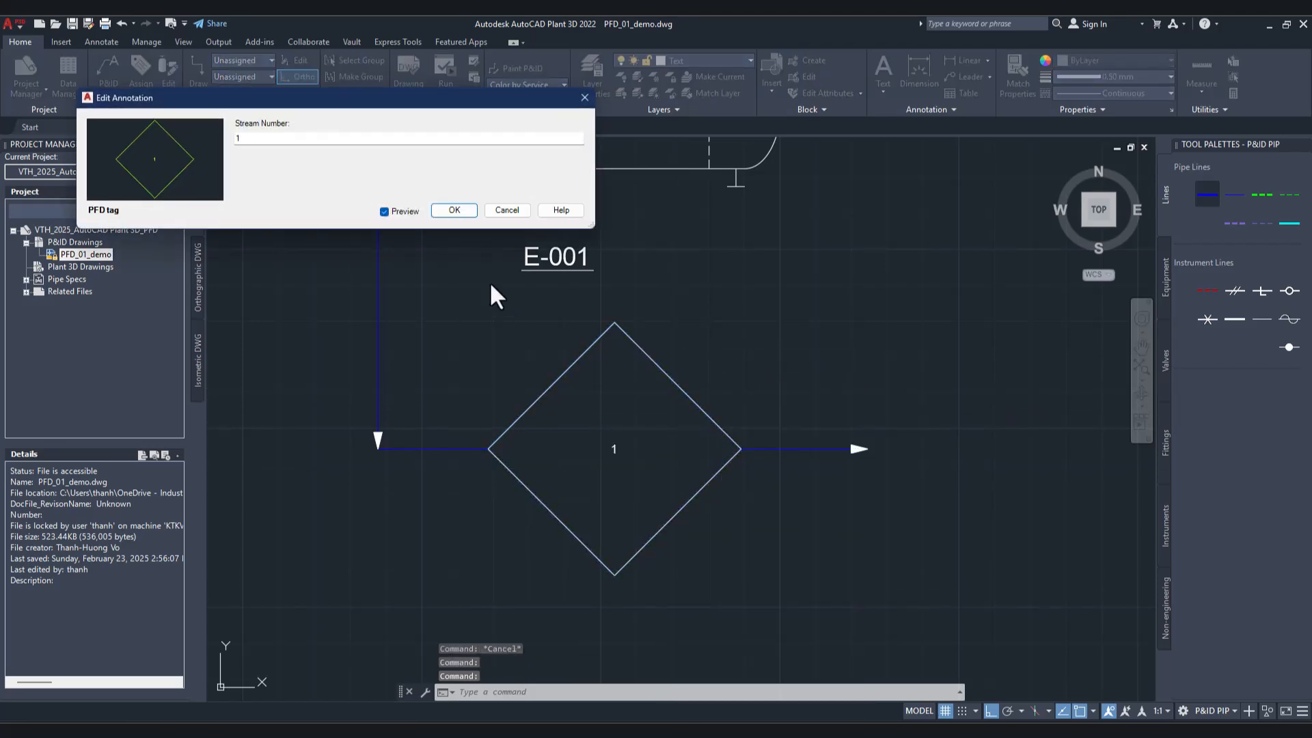
click(507, 211)
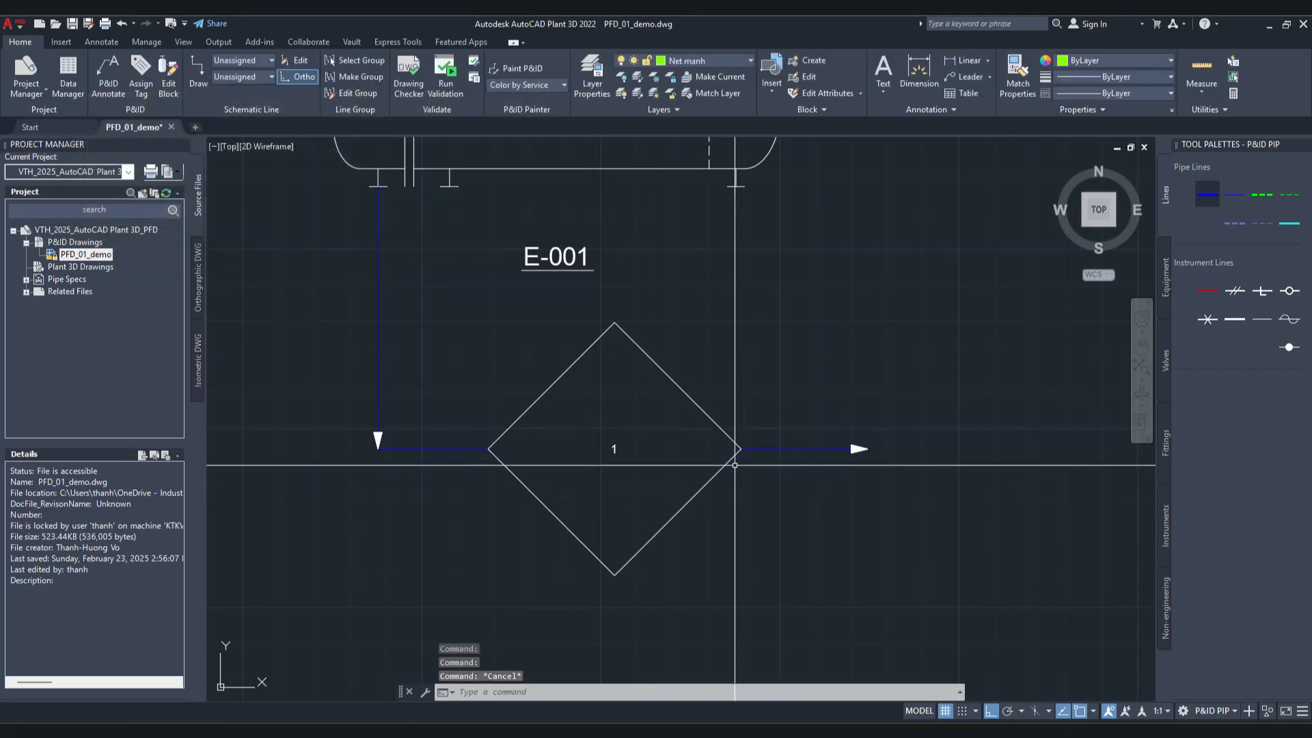
Step: Erase the diamond PFD tag annotation from the pipe line below E-001
click(731, 464)
key(Delete)
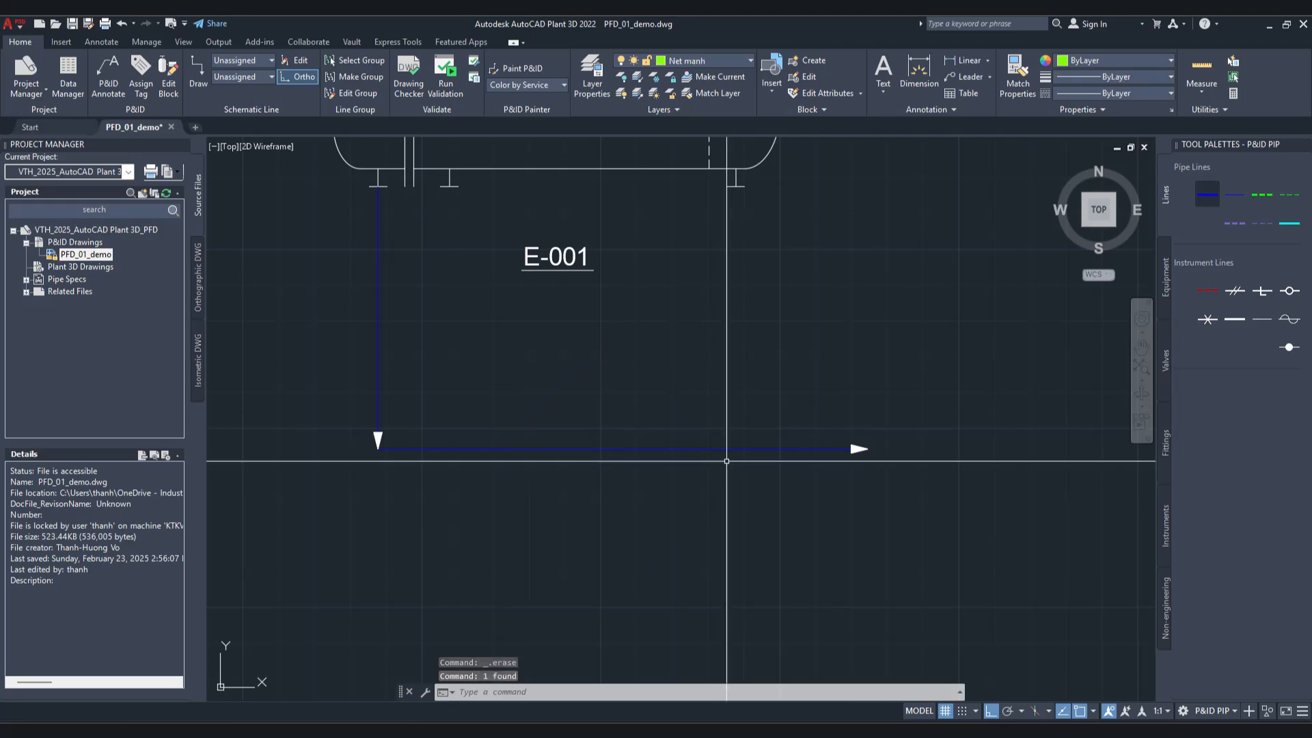
click(726, 451)
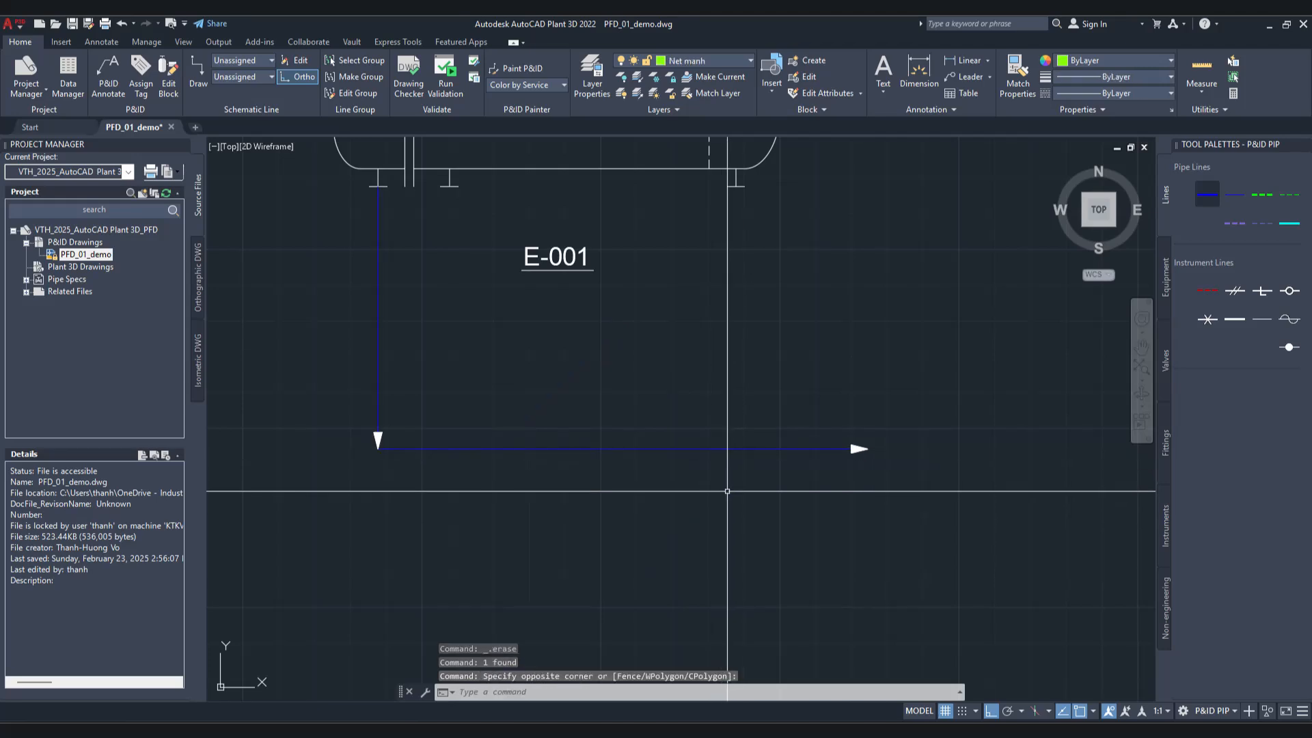
key(Escape)
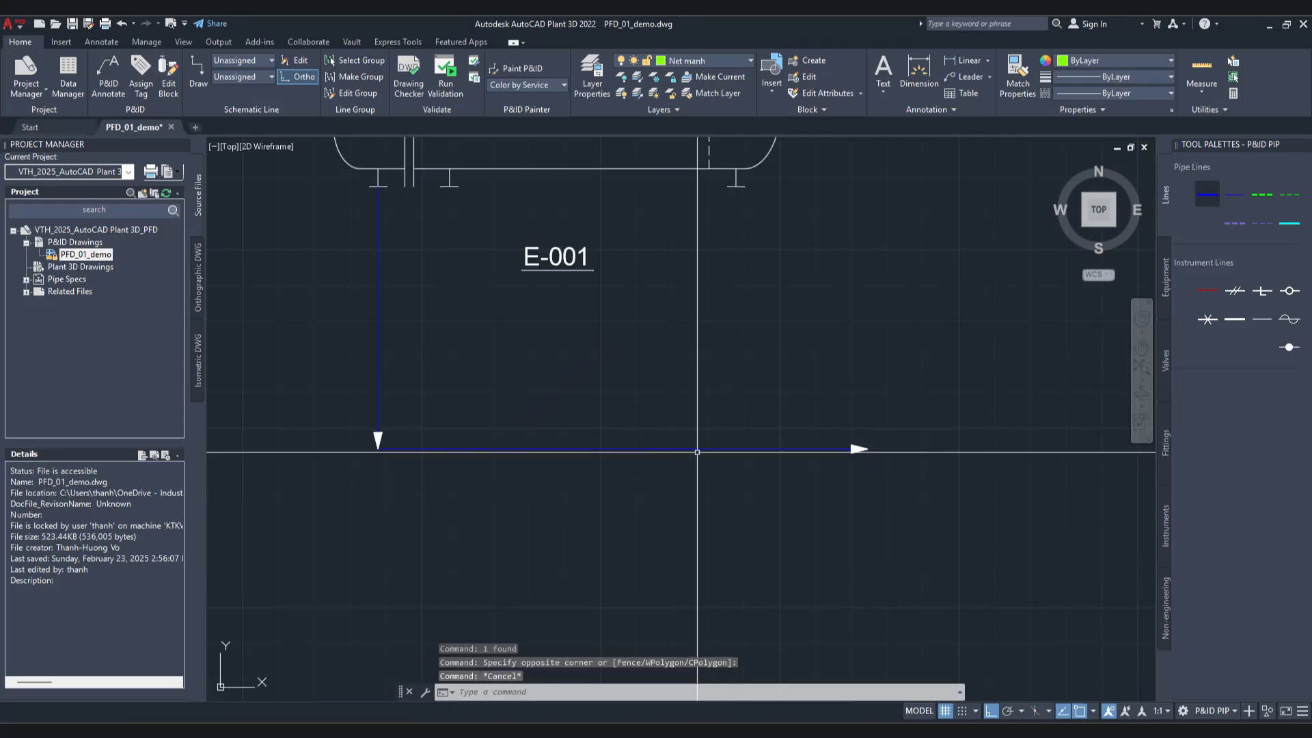
Step: Assign the next autonumbered Stream Number as the tag of the pipe line below E-001, without placing an annotation
click(695, 450)
right_click(692, 449)
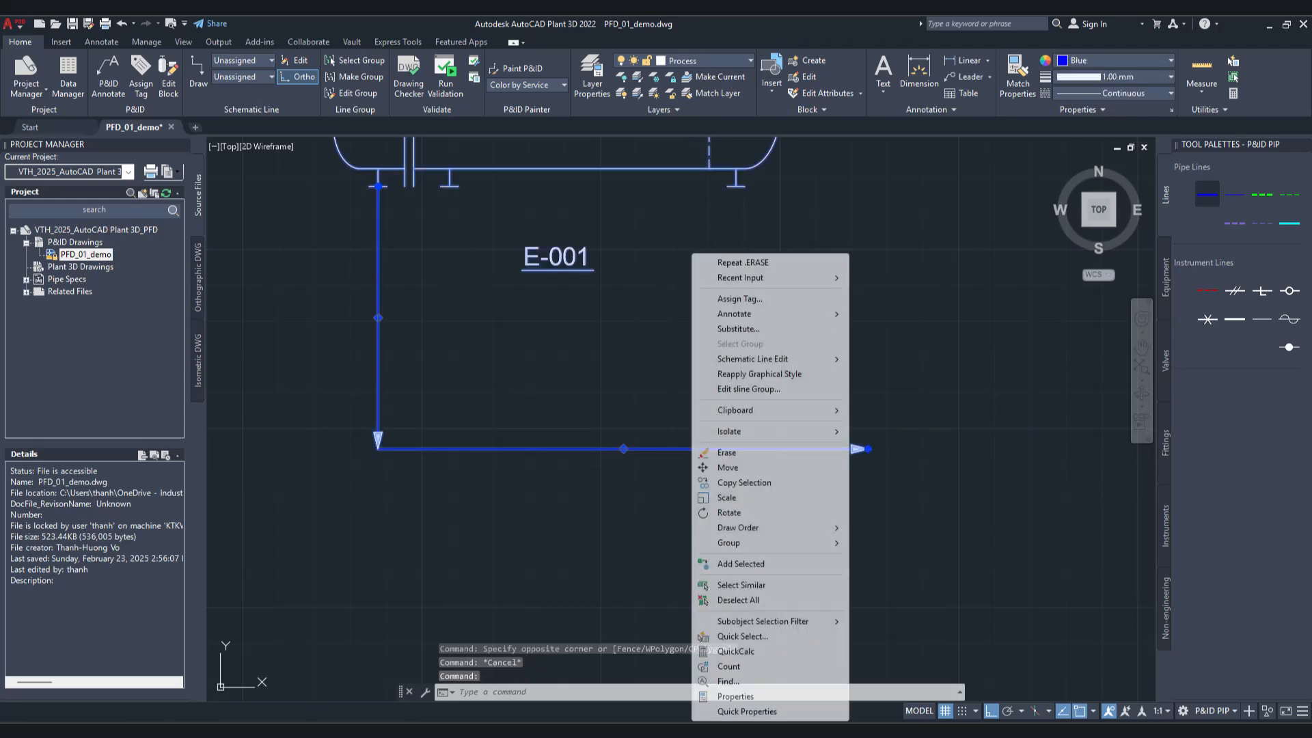
click(778, 300)
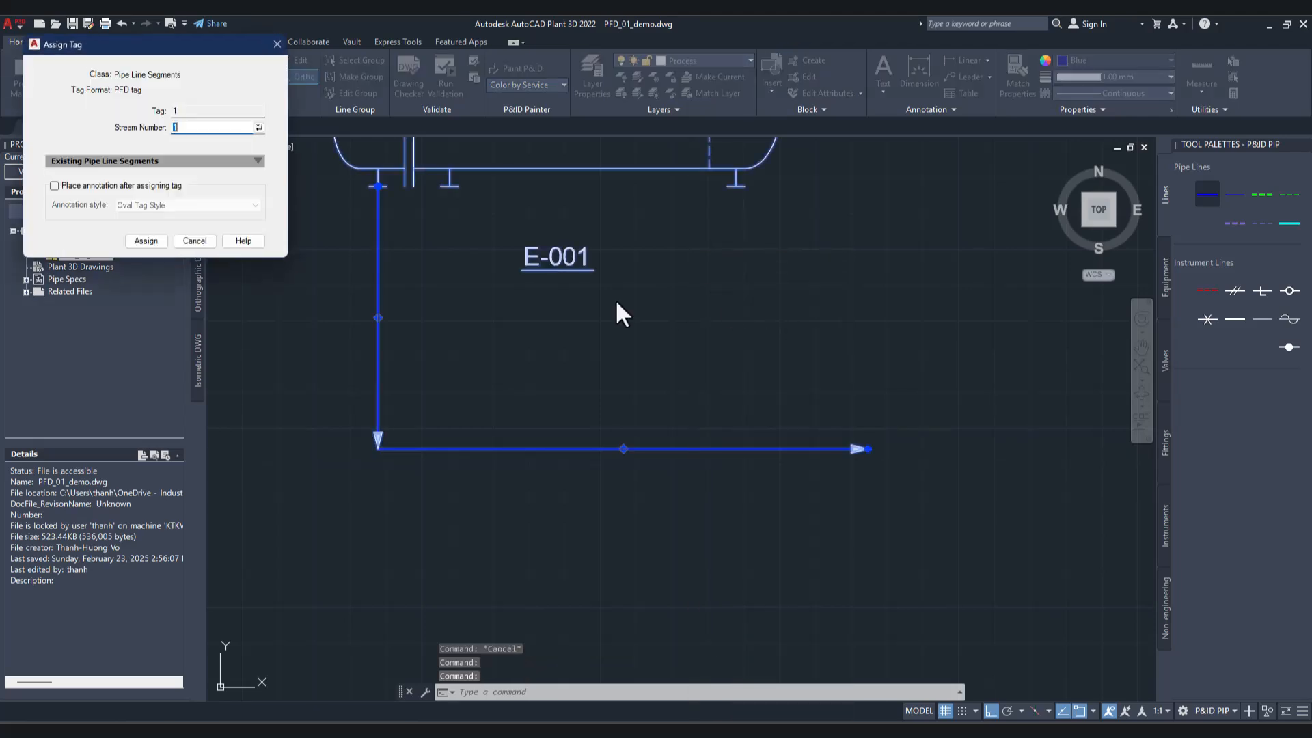
click(259, 127)
click(160, 238)
key(Escape)
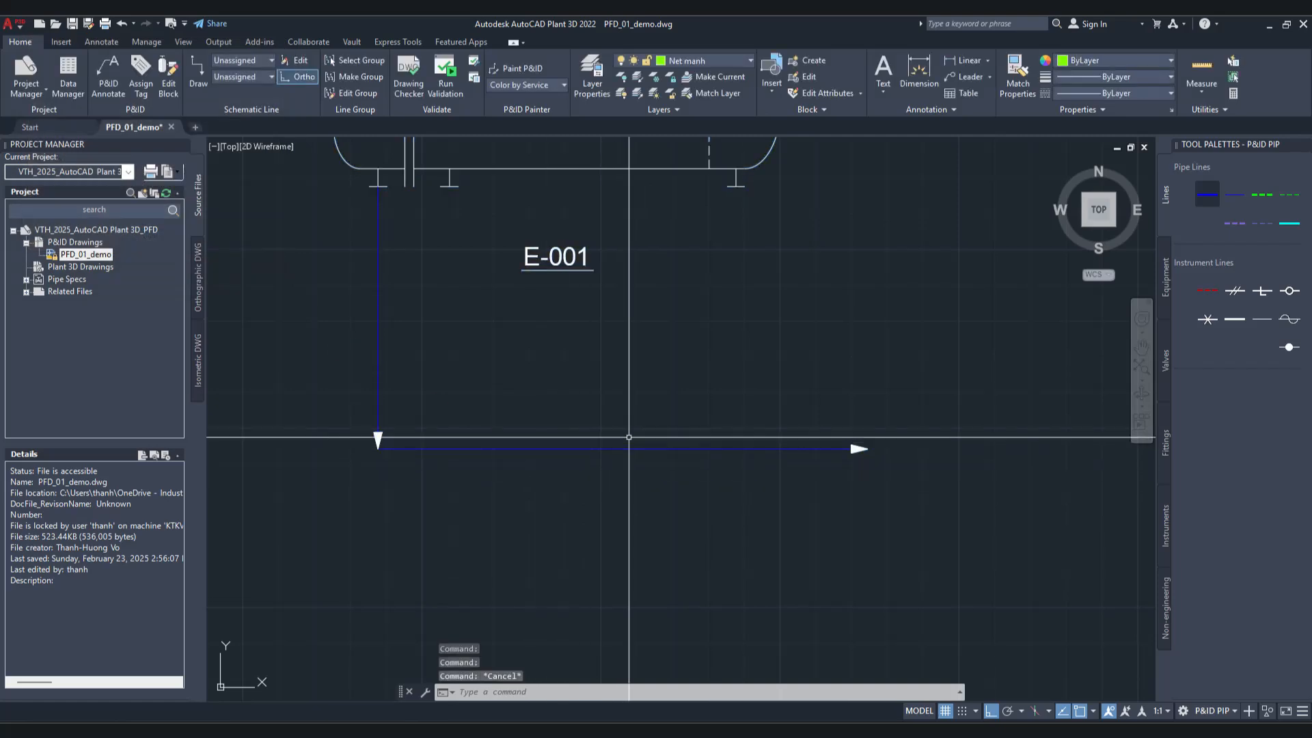
Step: Place a PFD tag annotation showing the newly assigned stream number near the middle of the pipe line's horizontal run below E-001
click(628, 449)
right_click(628, 449)
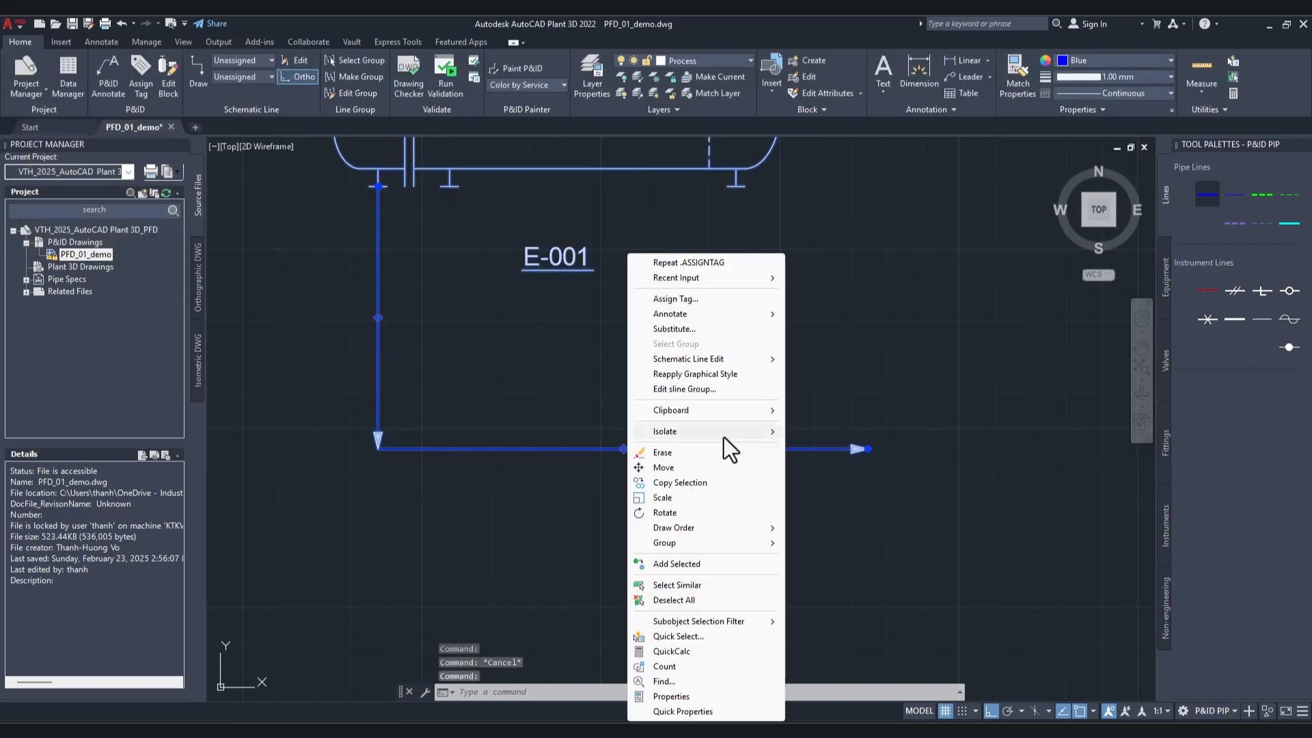
mouse_move(730, 314)
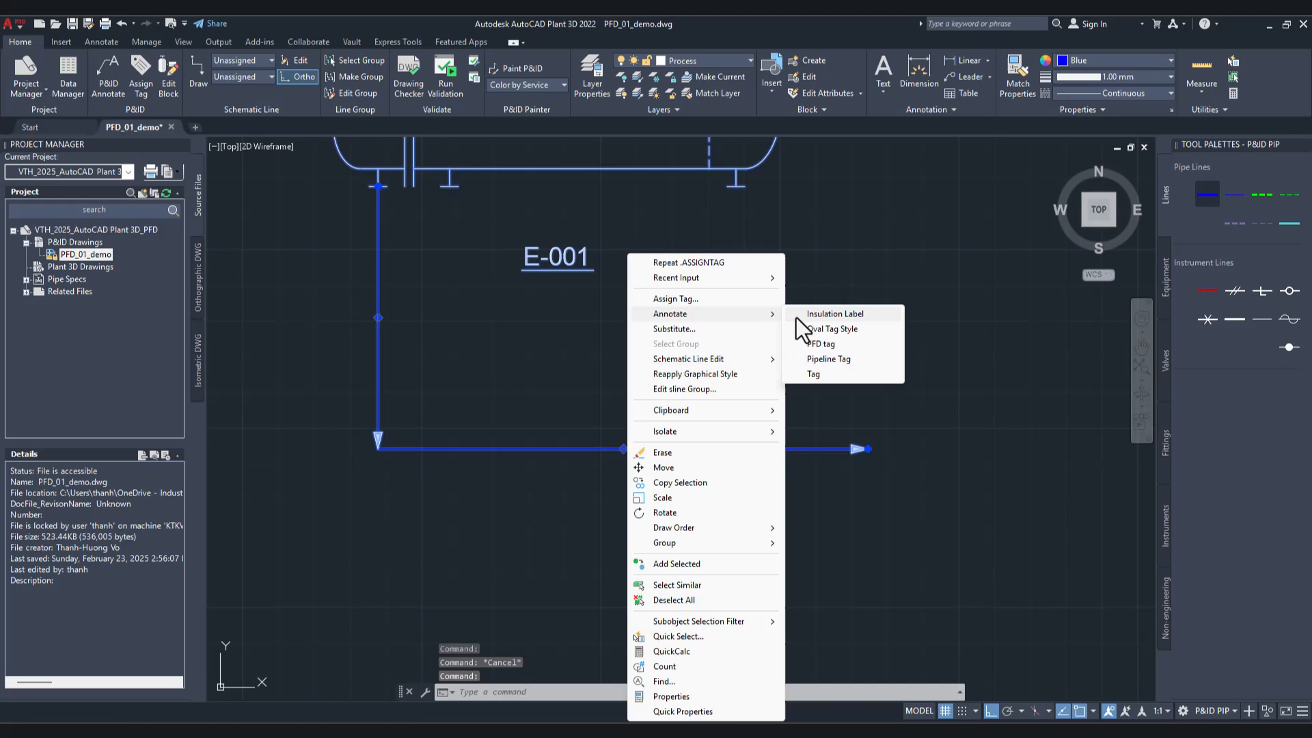
click(828, 359)
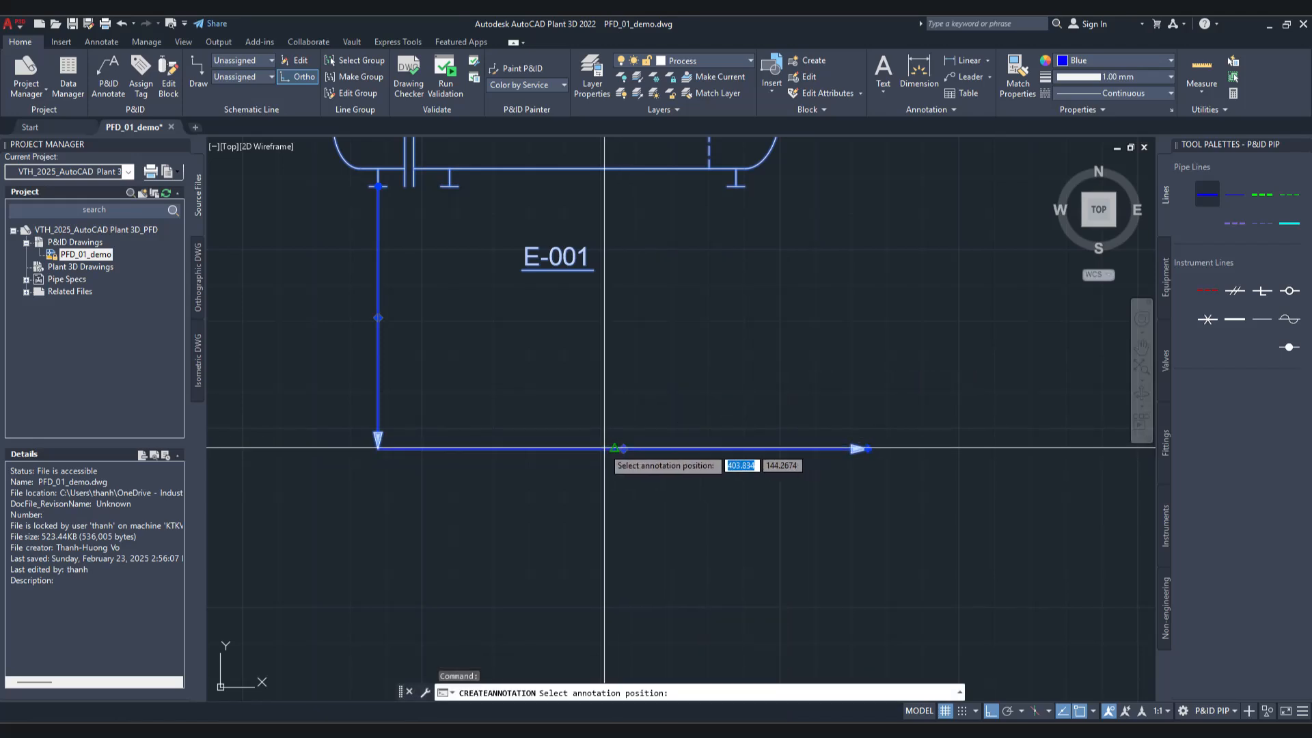
click(614, 449)
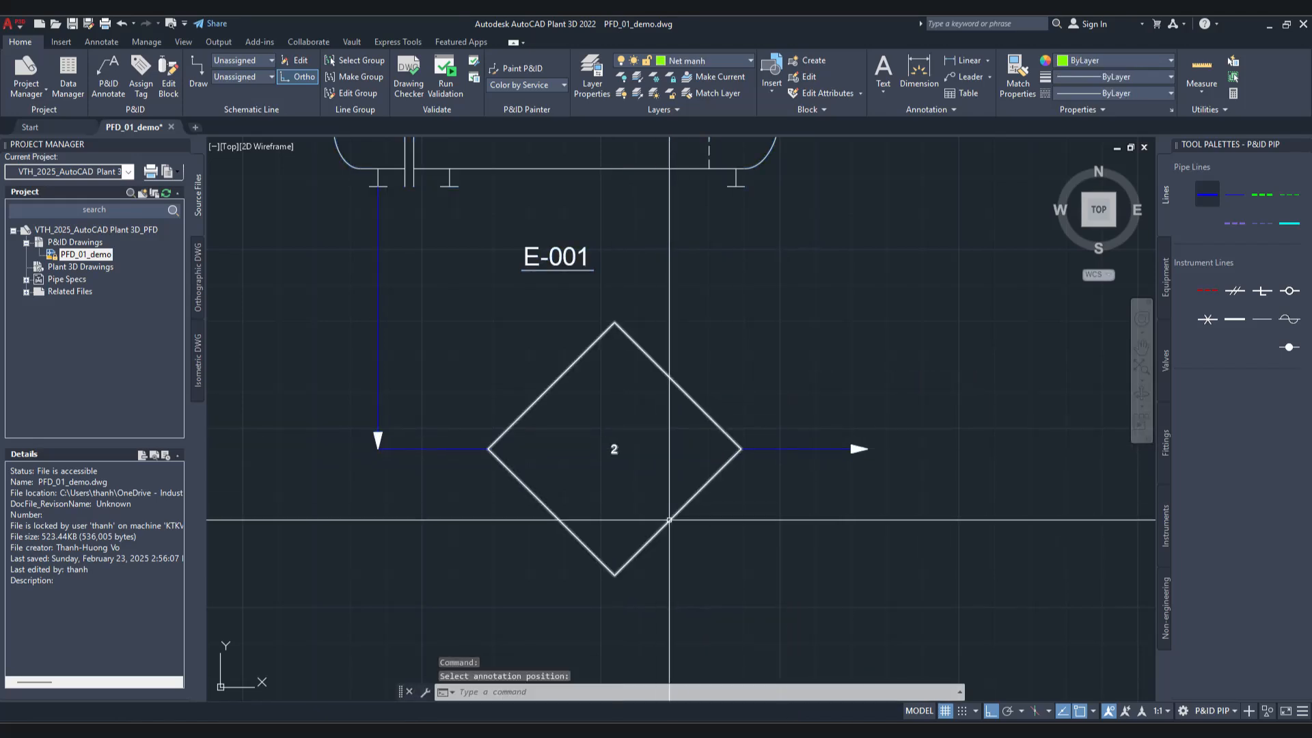
scroll(704, 411, down, 6)
scroll(704, 410, up, 2)
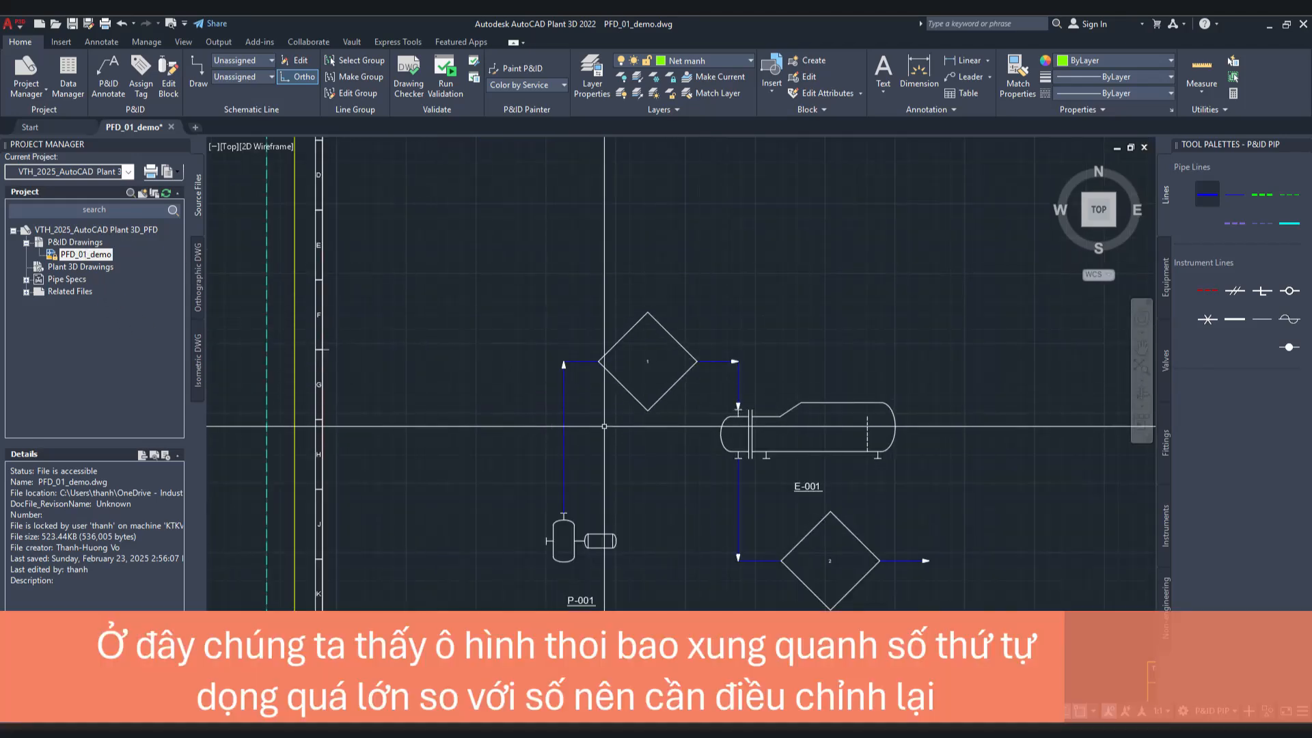
Step: Open the project setup of the VTH_2025_AutoCAD Plant 3D_PFD project
click(85, 231)
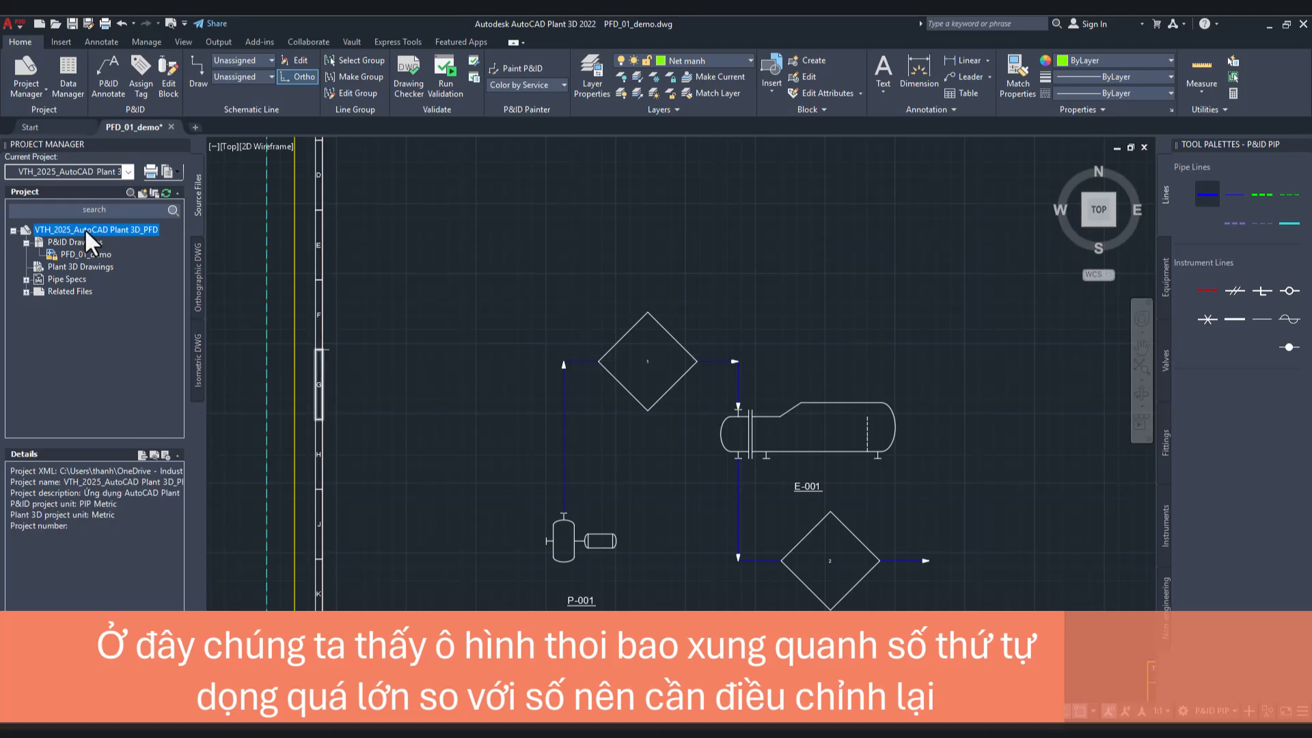
right_click(85, 228)
click(149, 419)
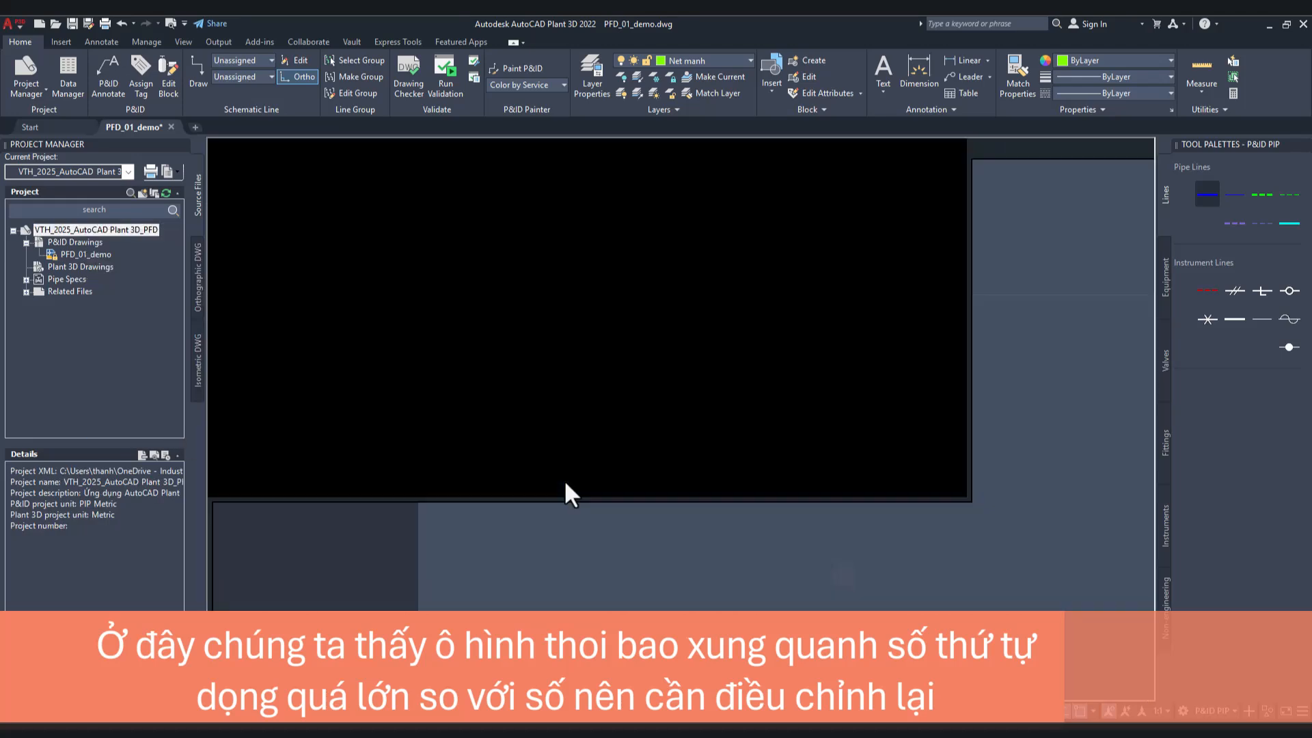
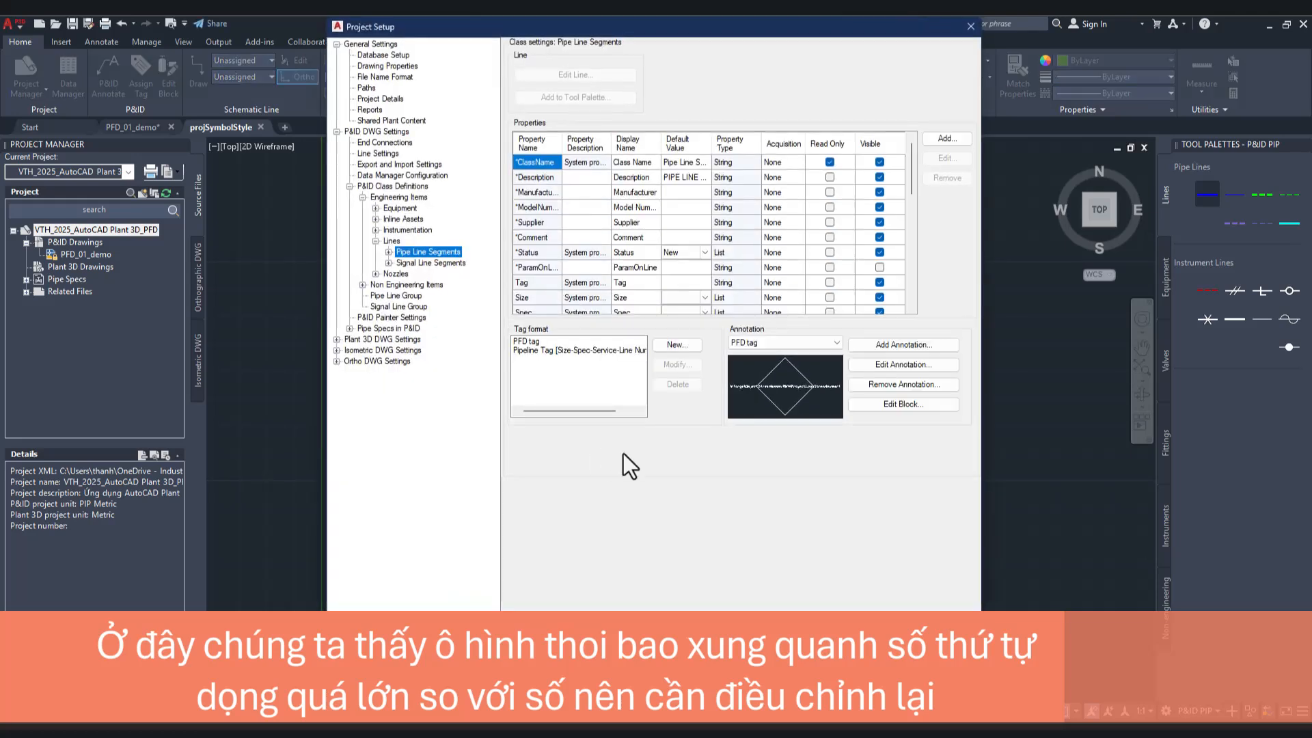
Step: Modify the PFD tag format of the Primary Line Segment class, selecting Stream Number as its class property
click(387, 253)
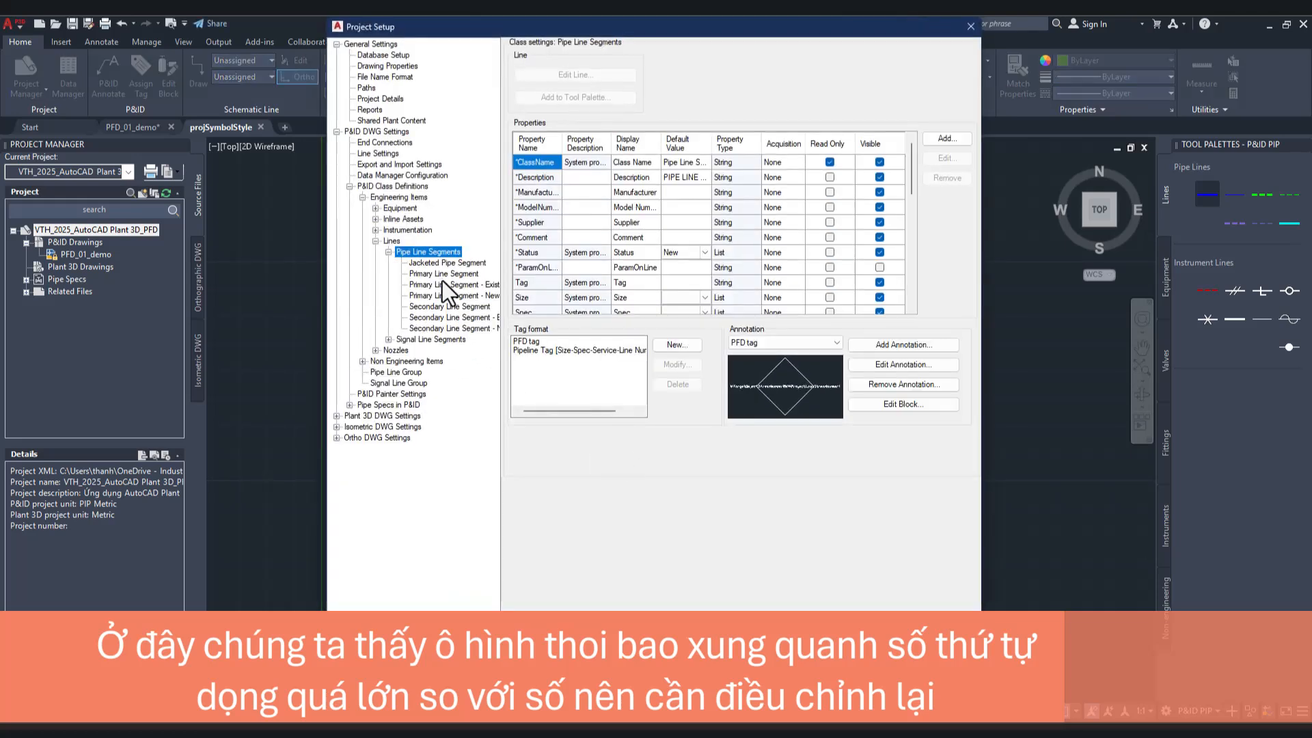
click(442, 274)
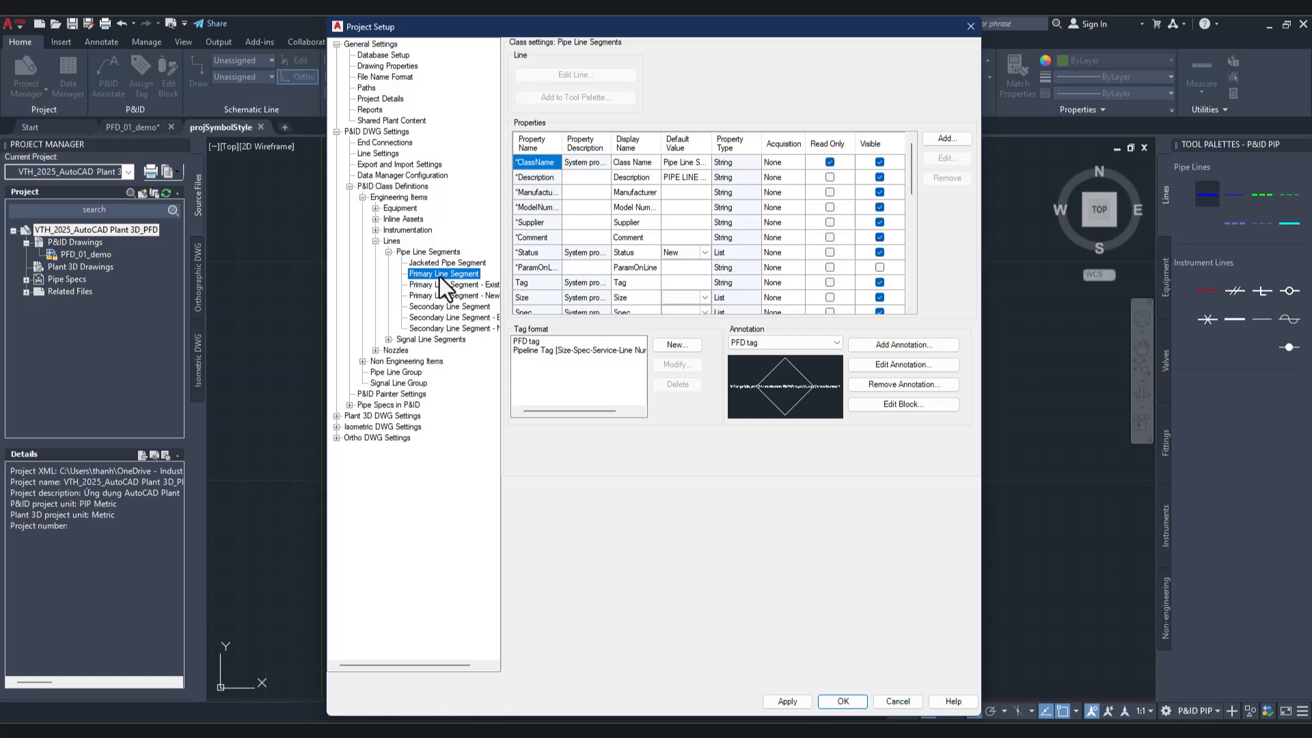
click(539, 342)
click(675, 365)
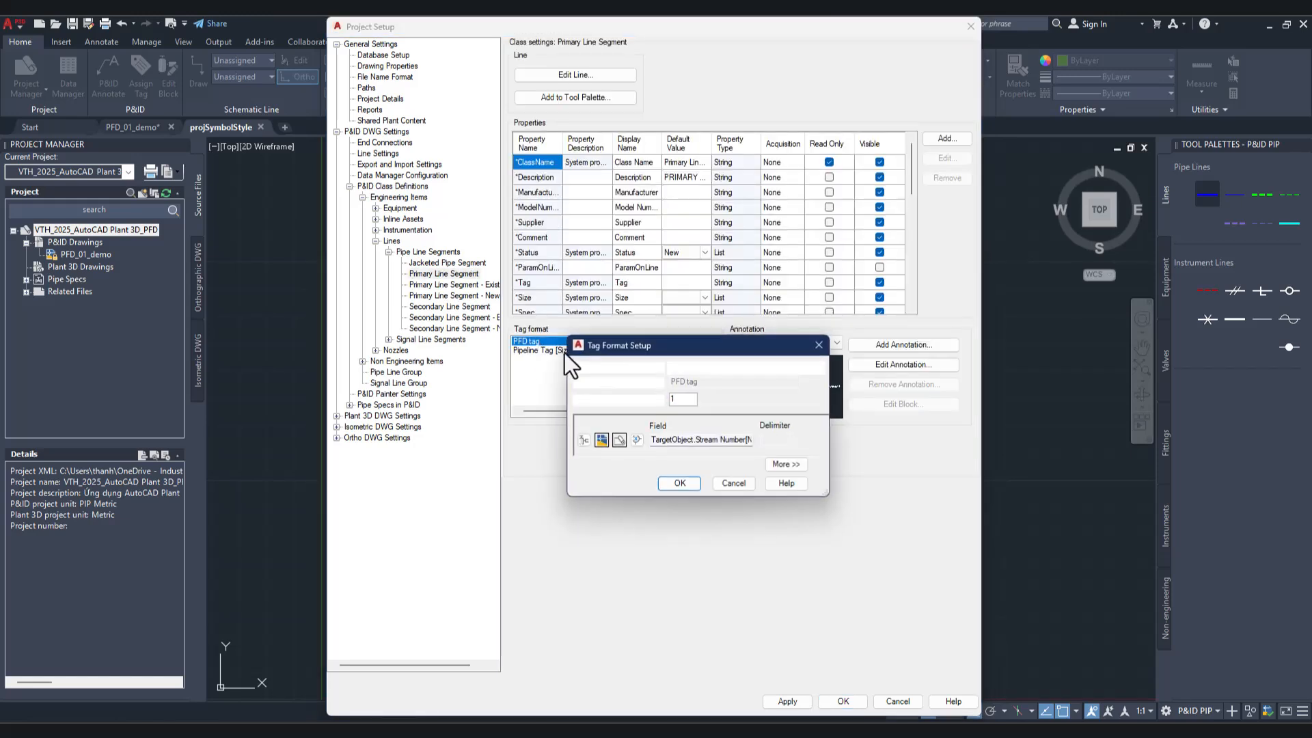
click(587, 444)
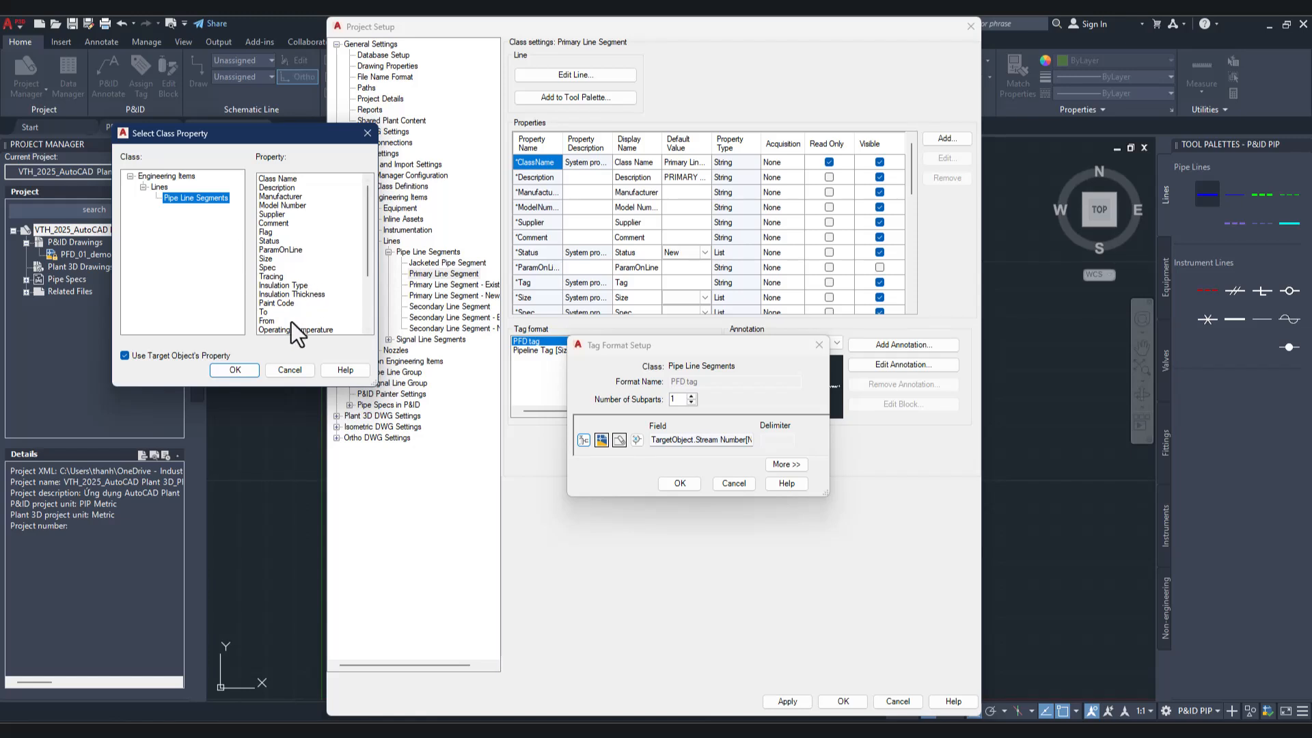
scroll(294, 300, down, 3)
click(300, 329)
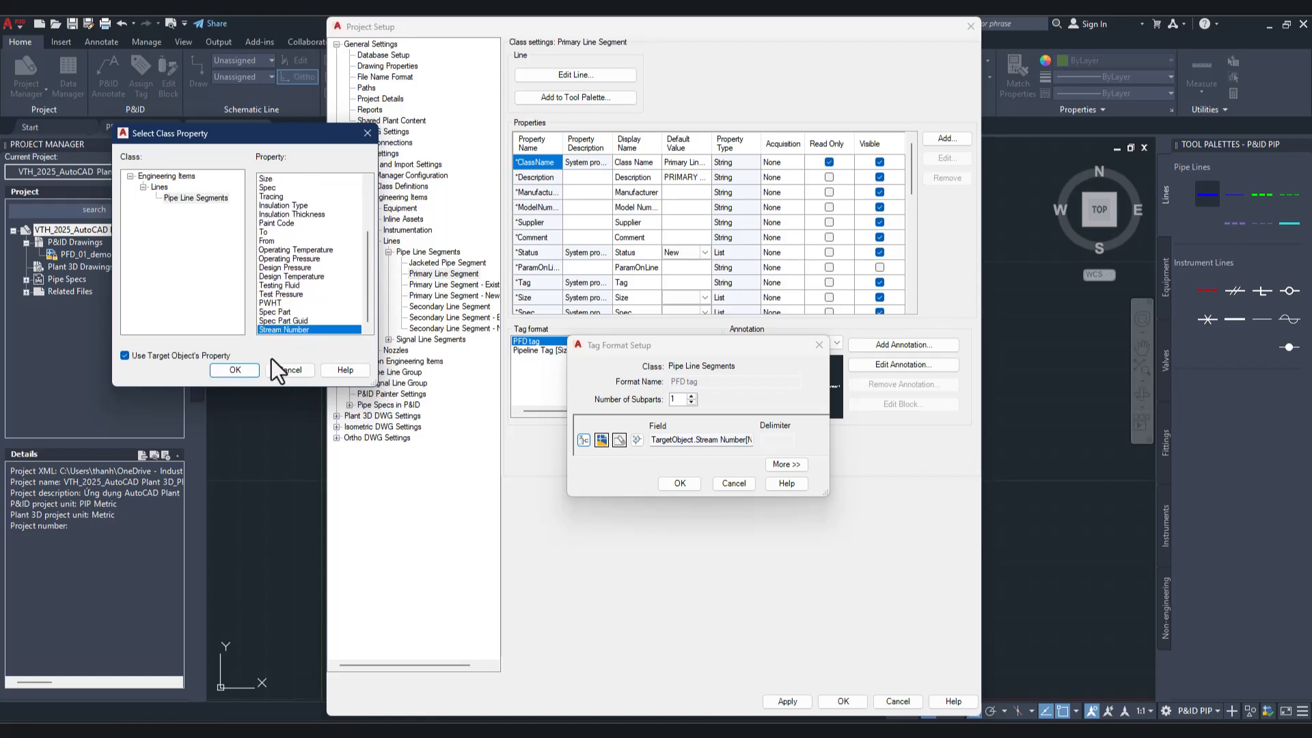
click(234, 370)
Step: Confirm the PFD tag format's number expression with autogeneration from the project field LastStreamNumber
click(635, 442)
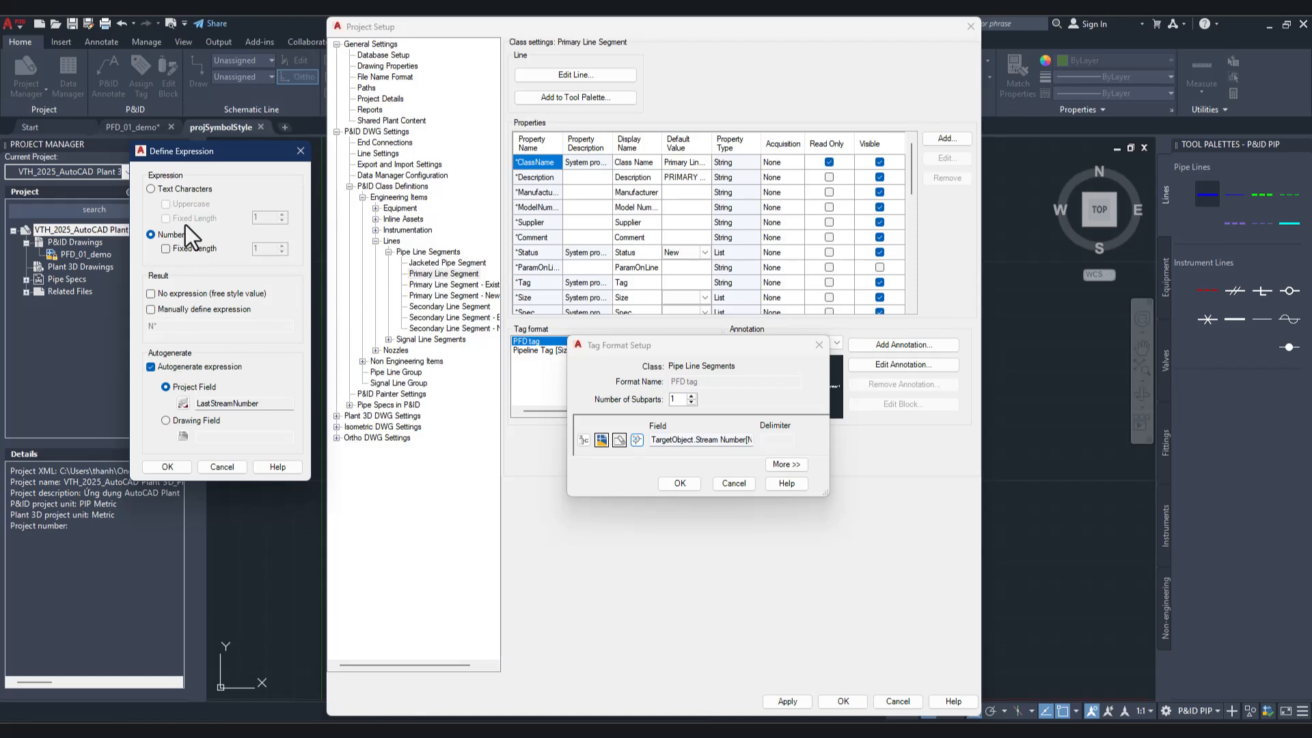
click(184, 405)
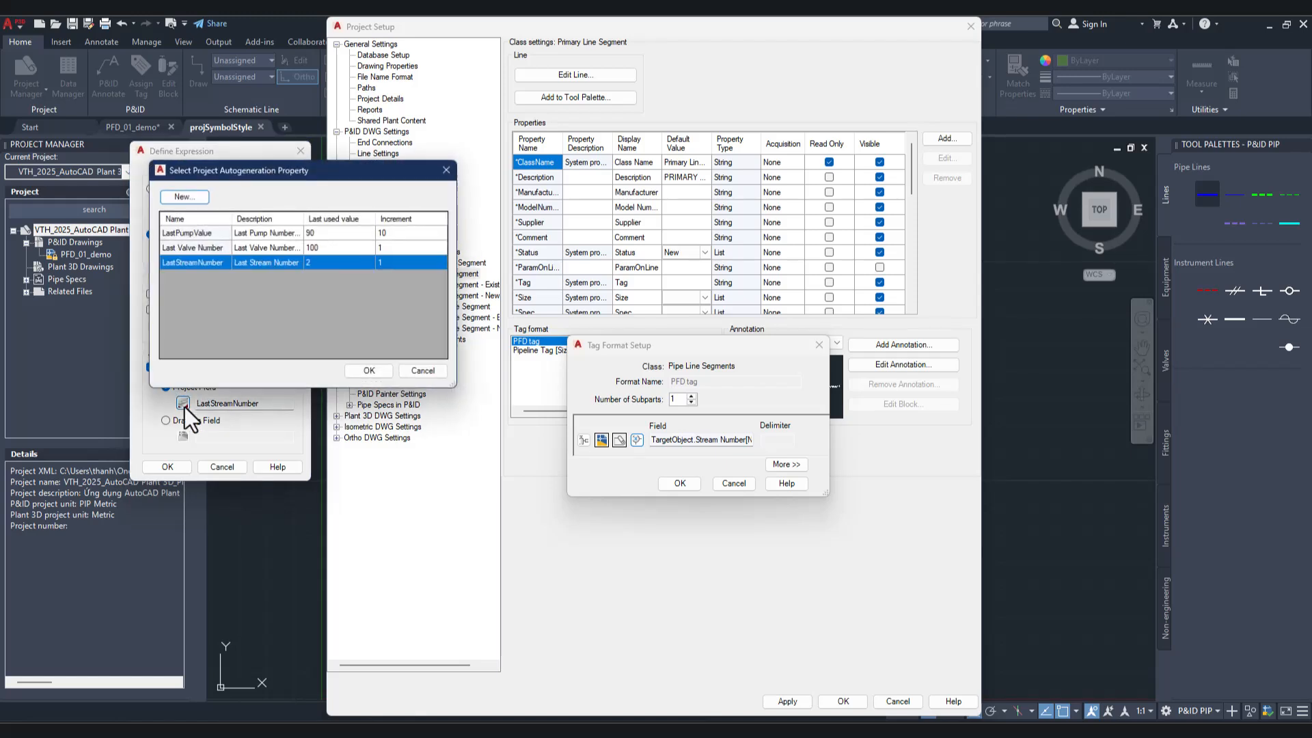
click(376, 373)
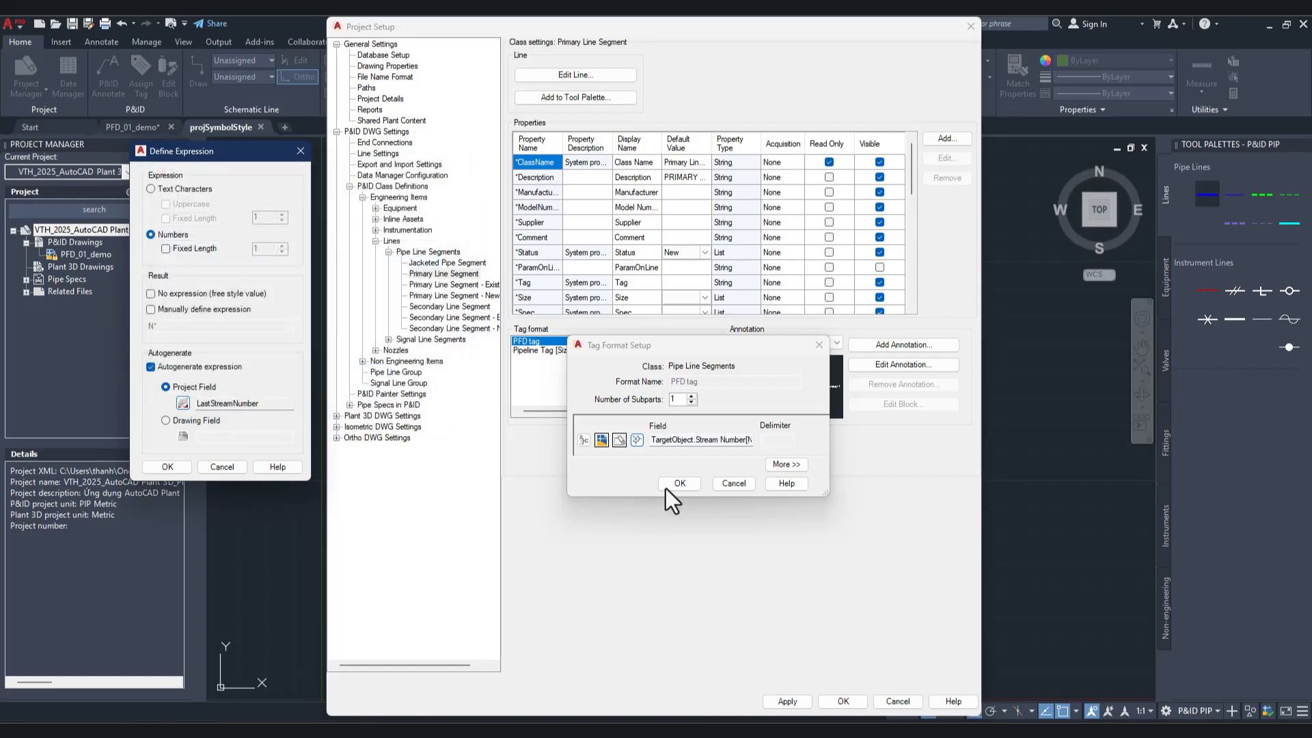
click(666, 488)
click(166, 468)
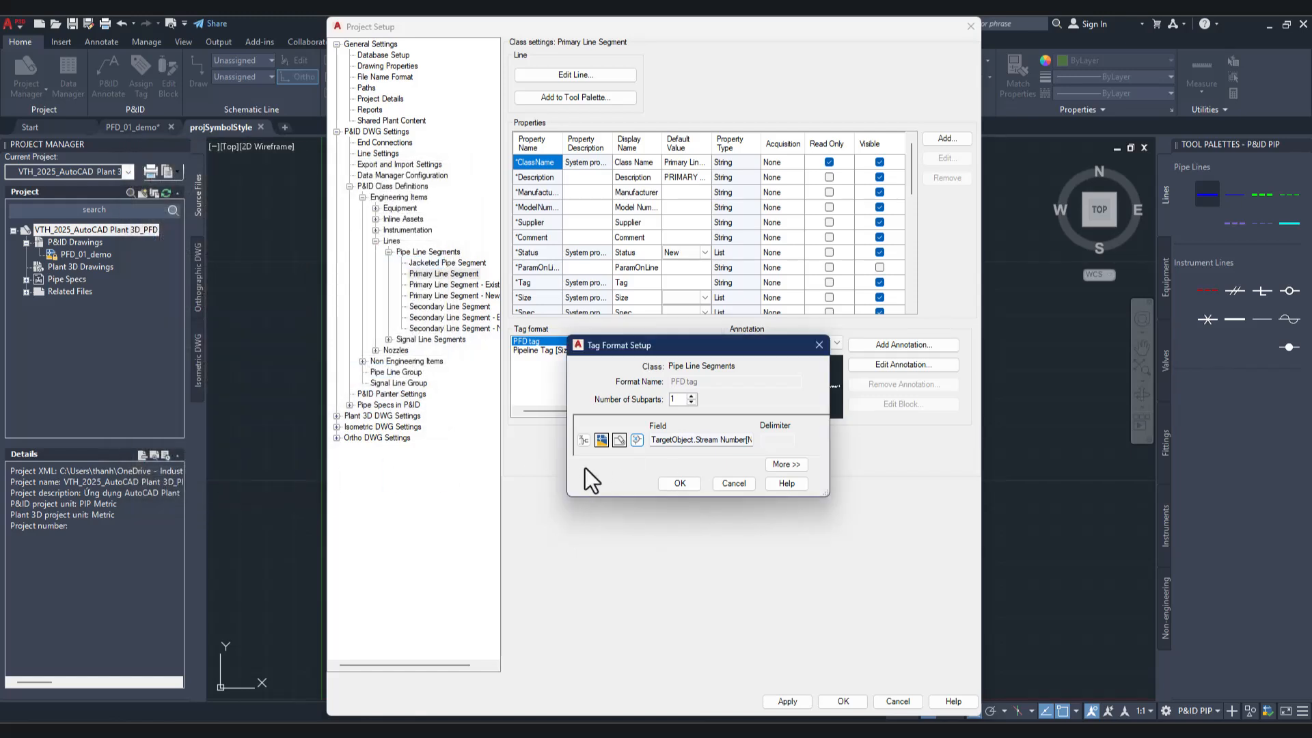
click(679, 484)
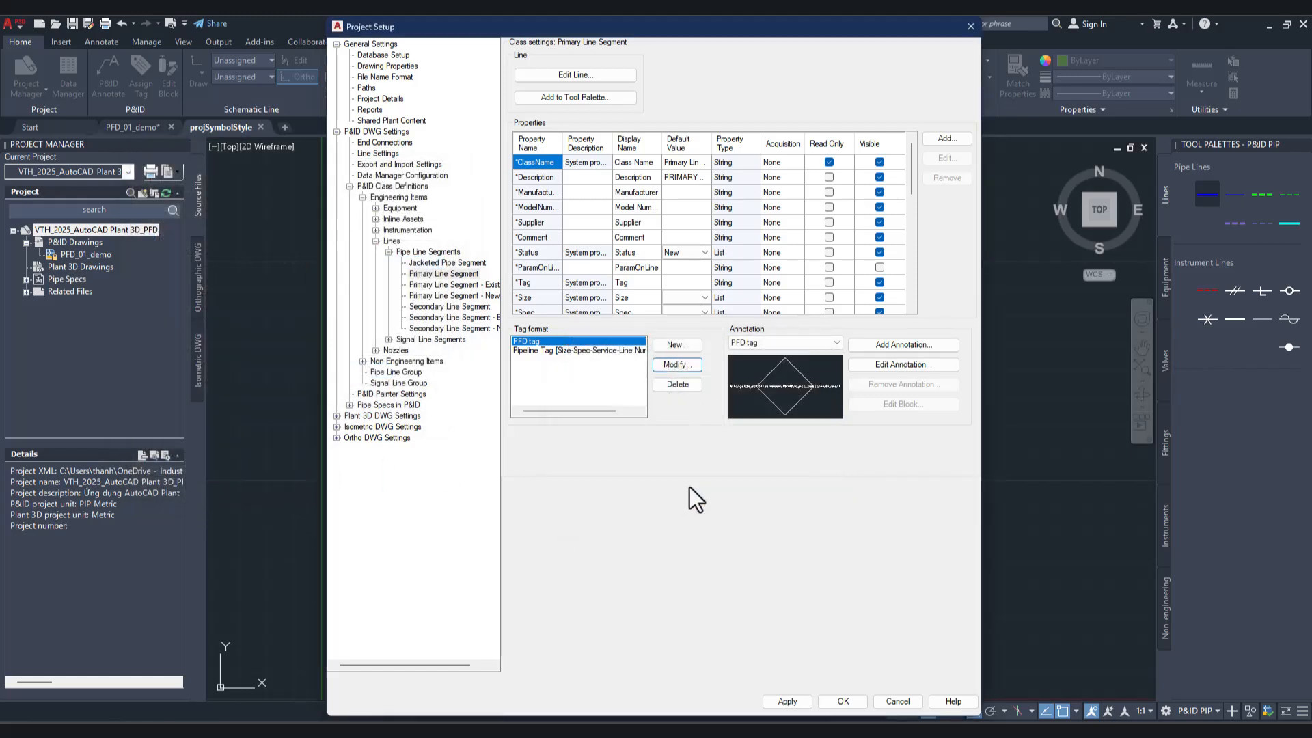
Step: Check the Primary Line Segment's annotation choice and its default annotation and tag format properties
click(784, 343)
click(783, 343)
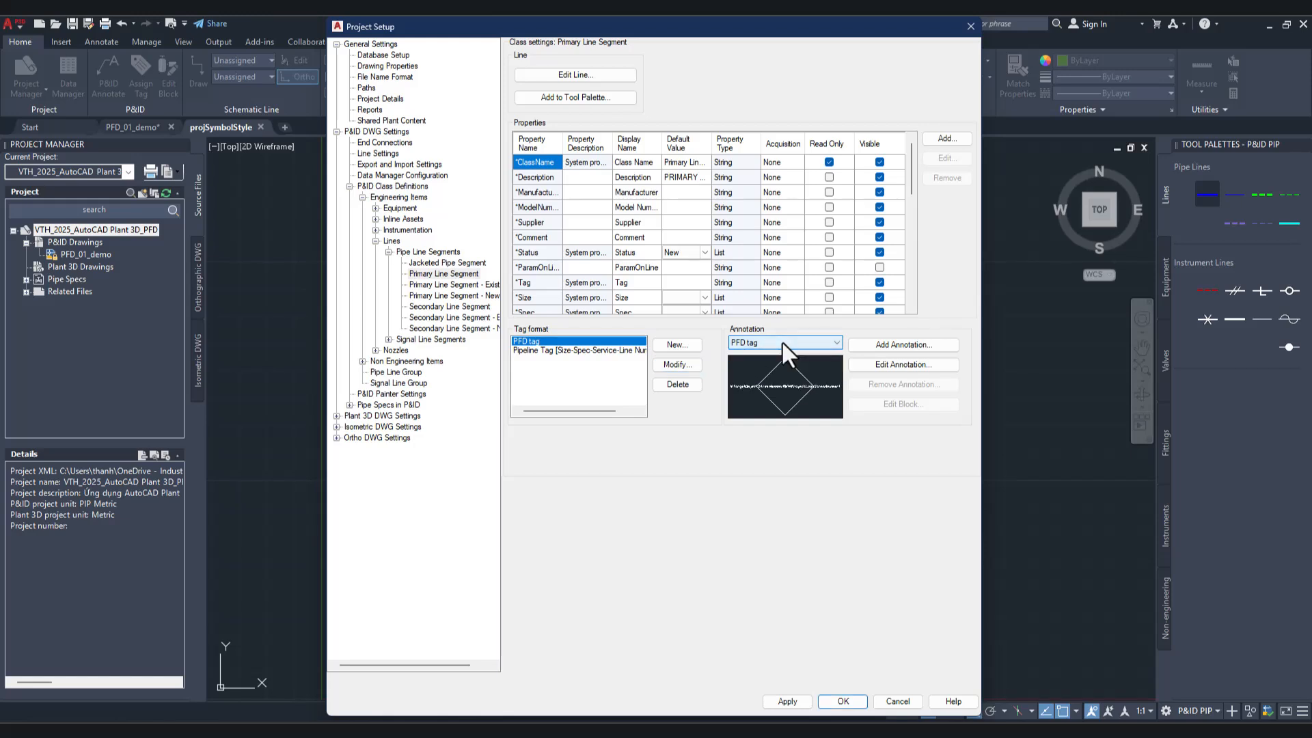
scroll(680, 277, down, 5)
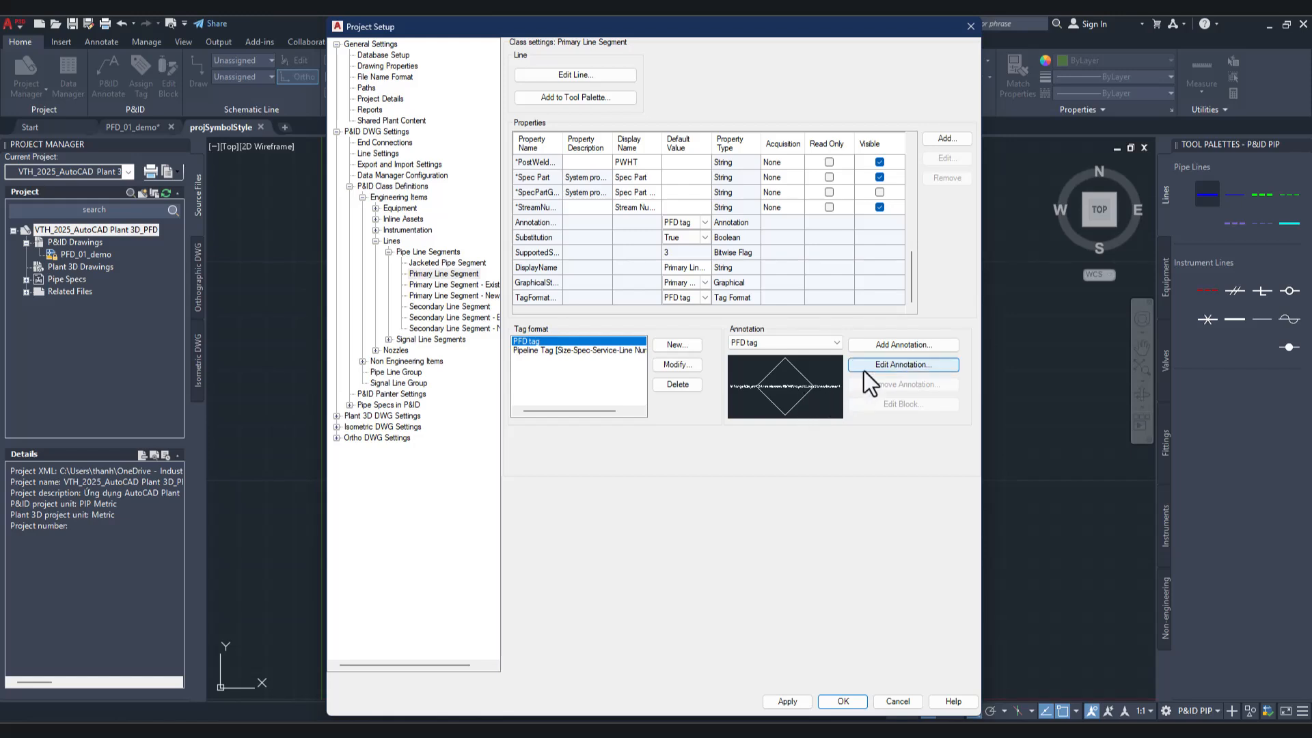
Step: Open the block of the Pipe Line Segments class's PFD tag annotation for editing
click(411, 252)
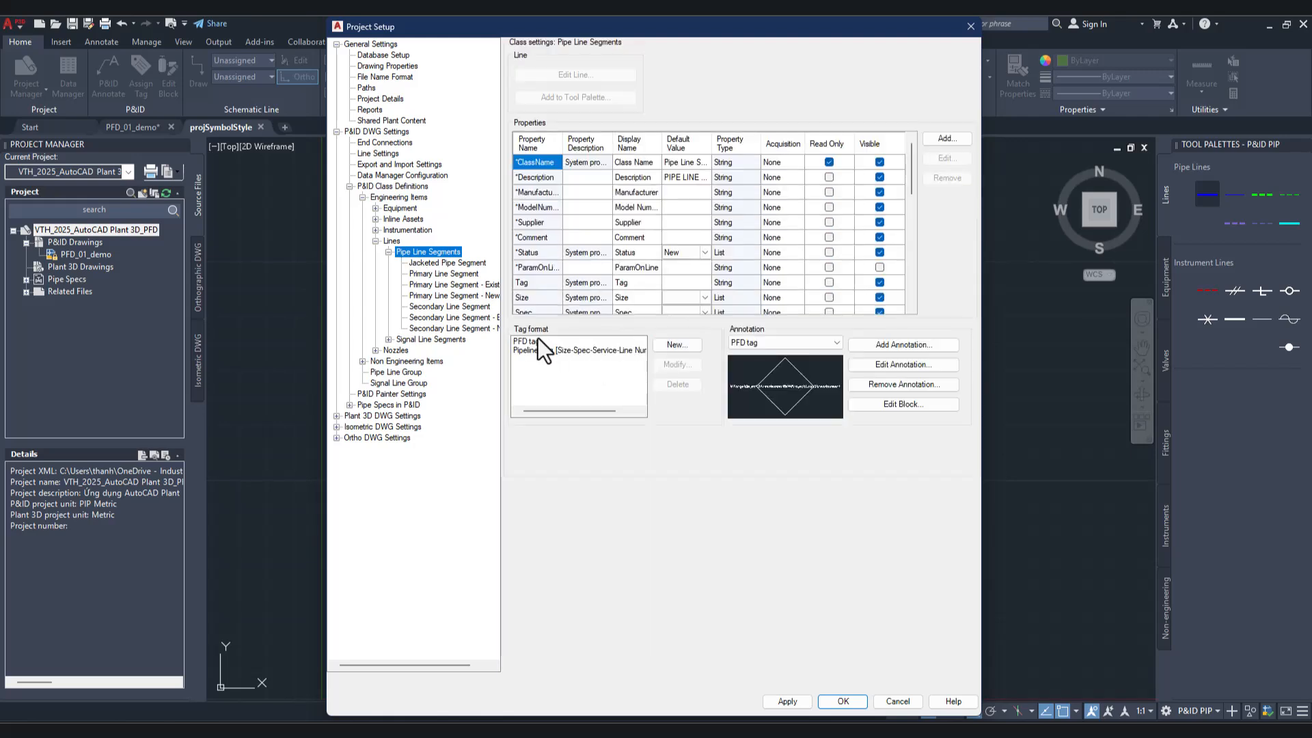
click(539, 340)
click(809, 345)
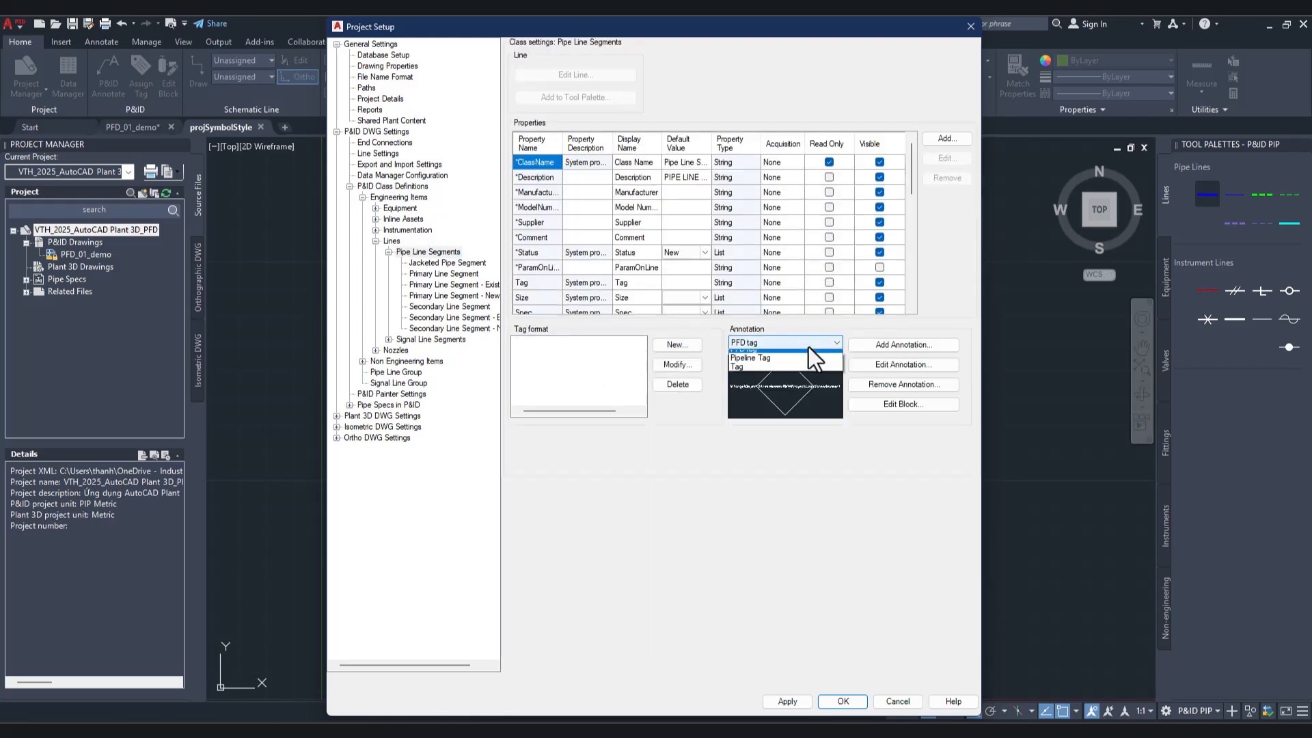
click(809, 346)
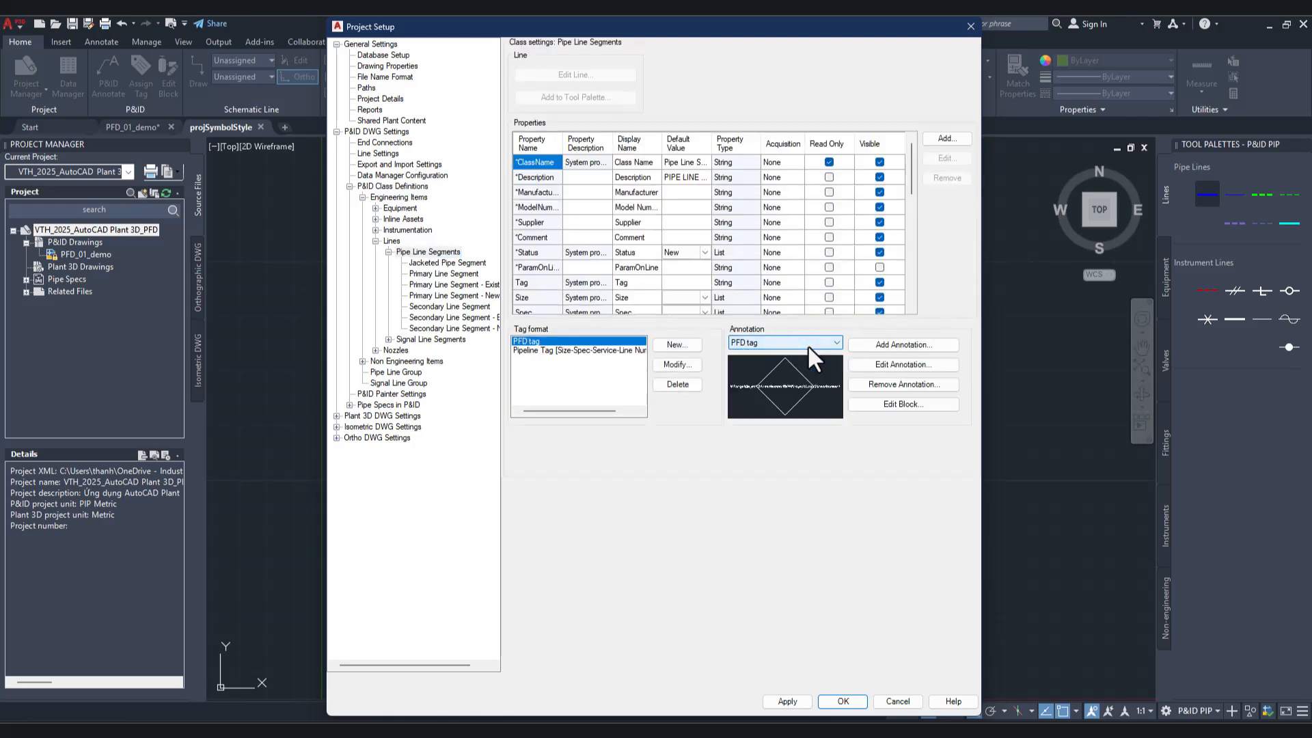
click(888, 405)
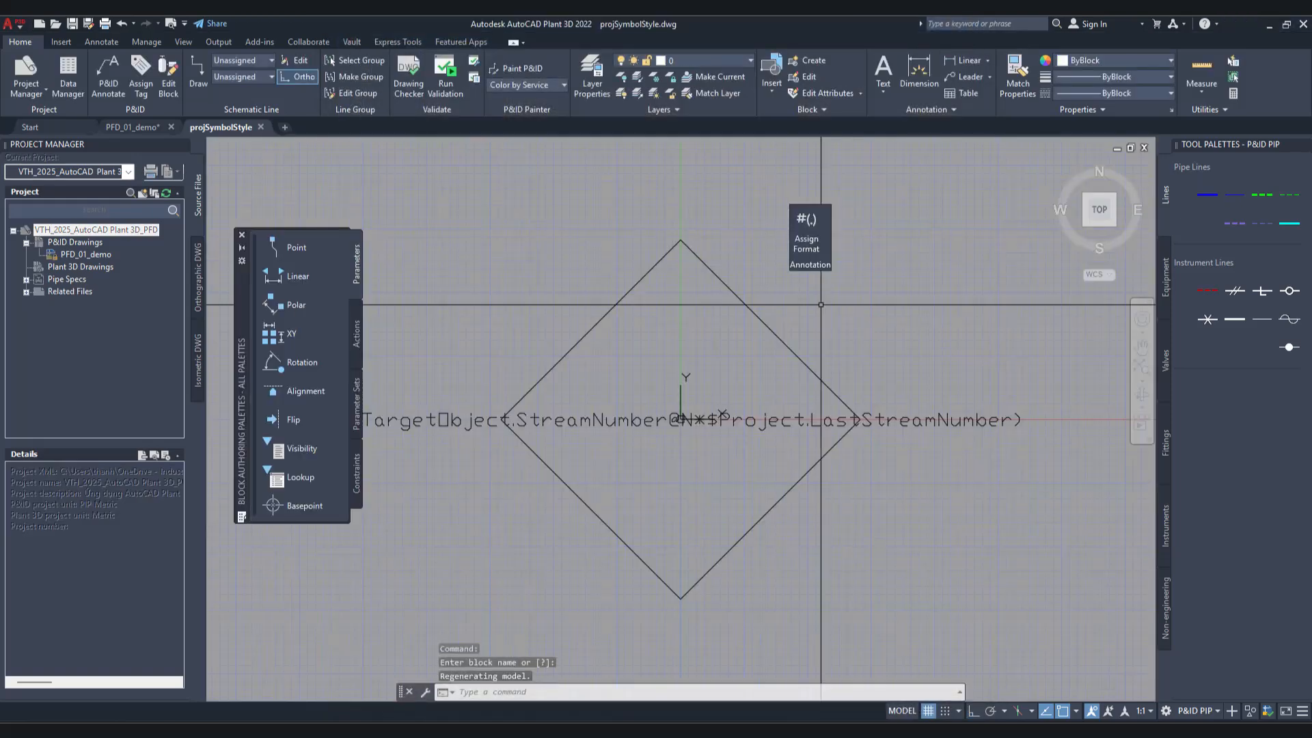
Step: Assign the stream number attribute's annotation format with a number expression autogenerated from the project field LastStreamNumber
click(809, 262)
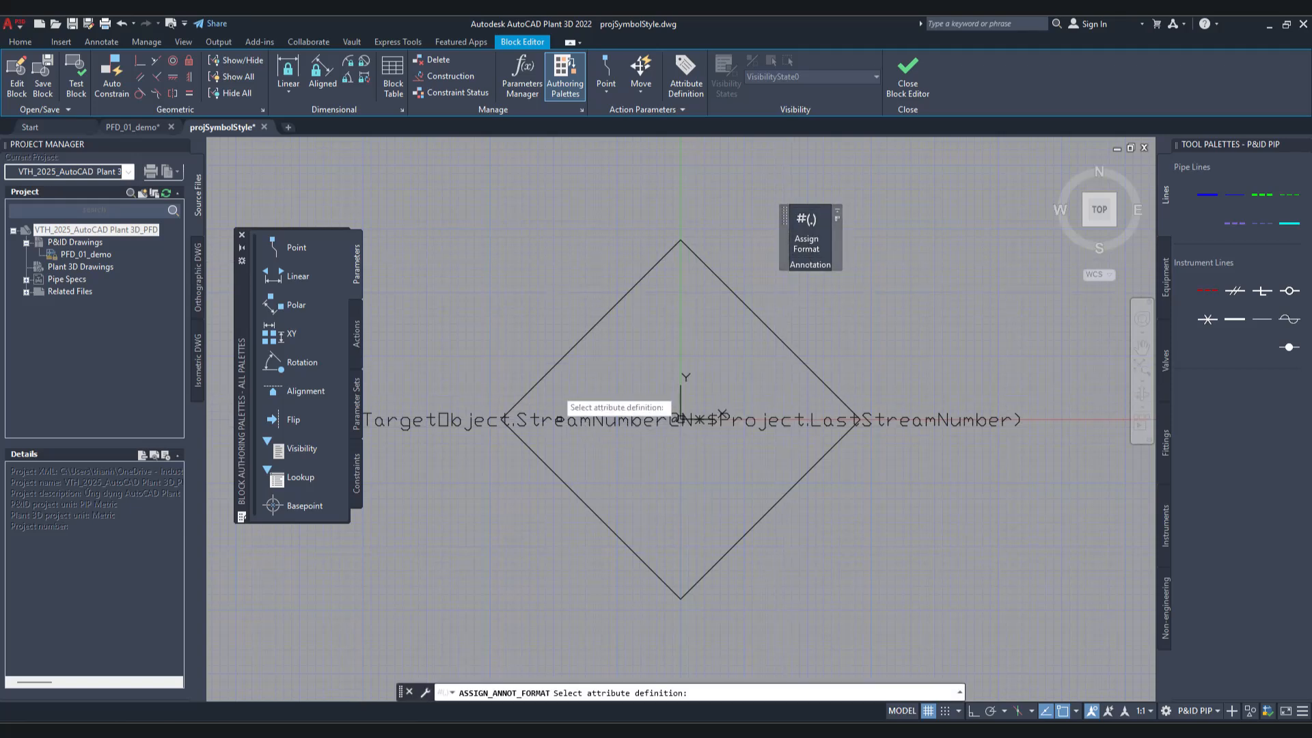
click(566, 419)
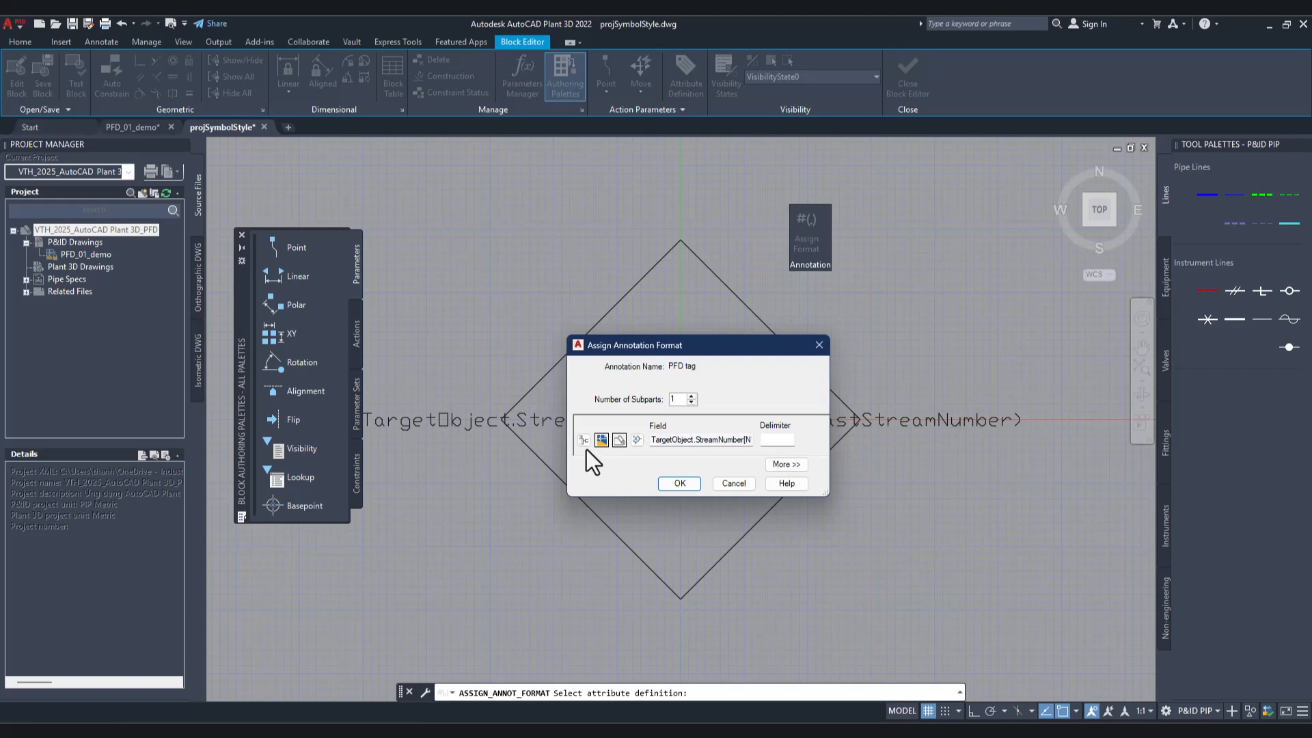
click(636, 440)
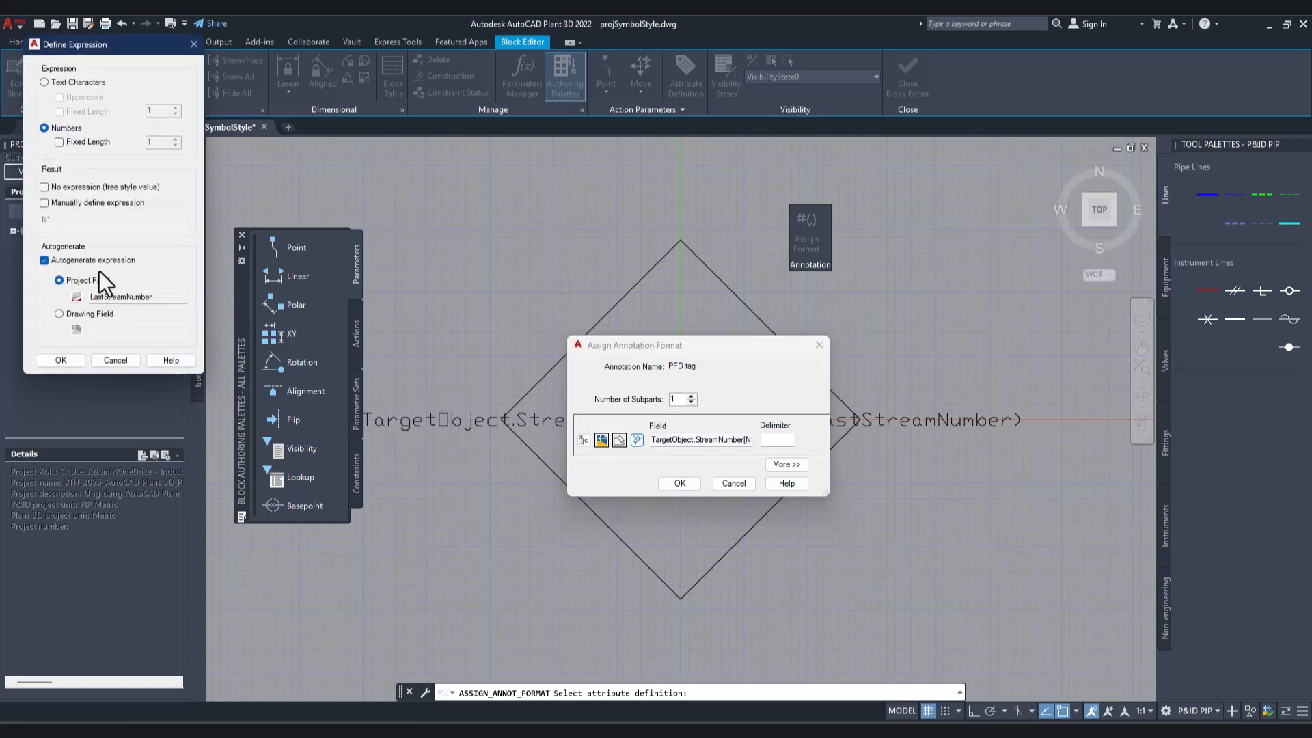
click(77, 296)
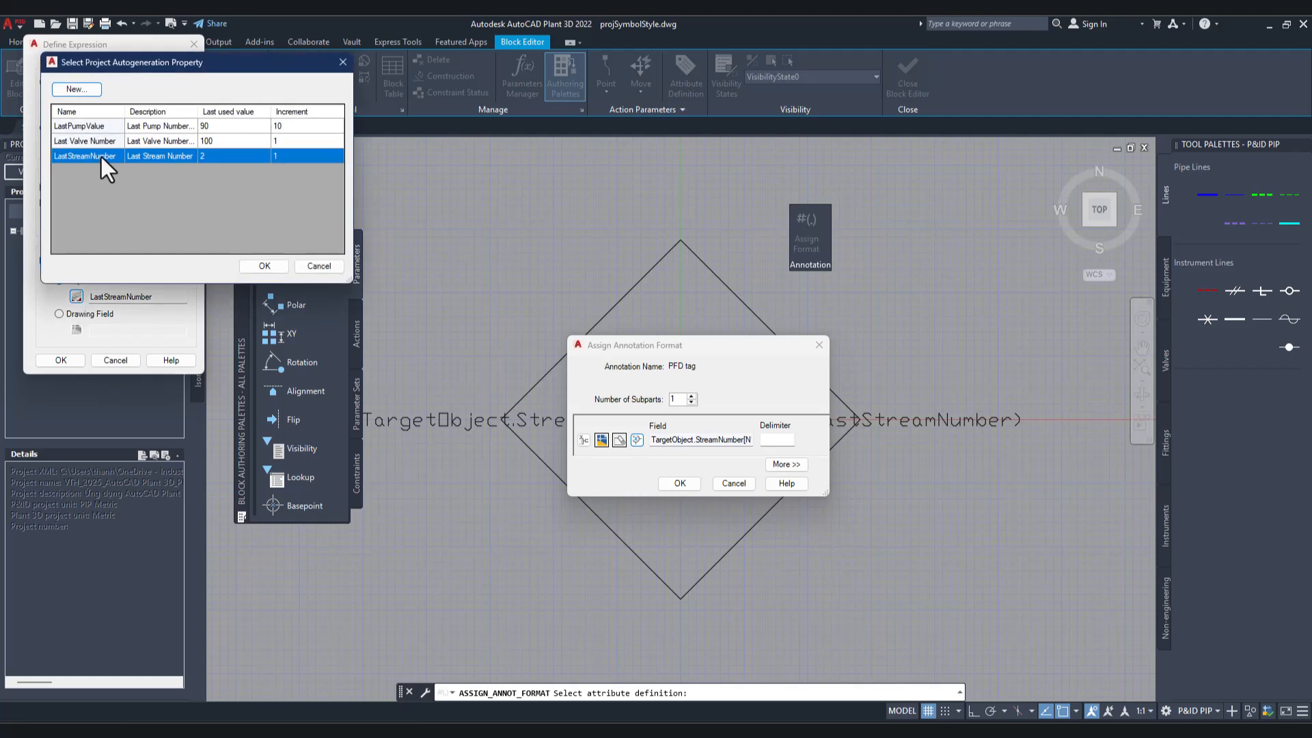
click(101, 157)
click(274, 269)
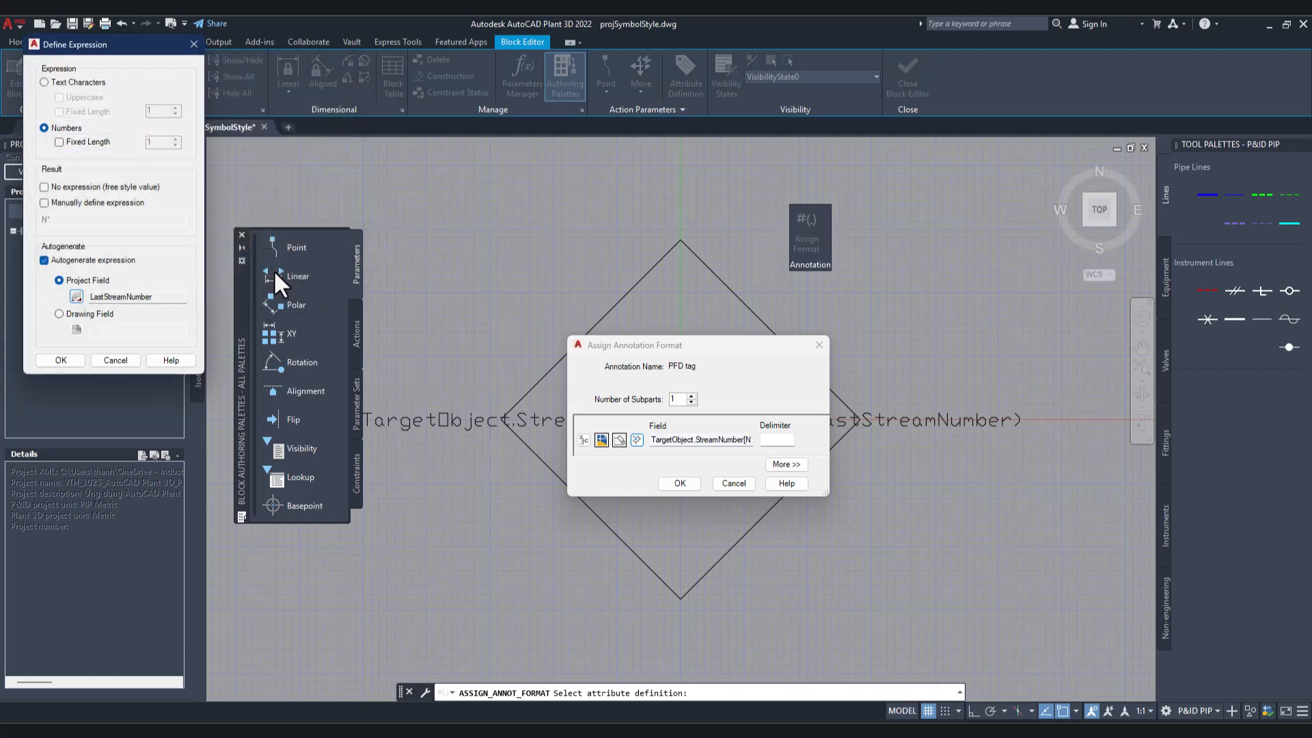
click(61, 360)
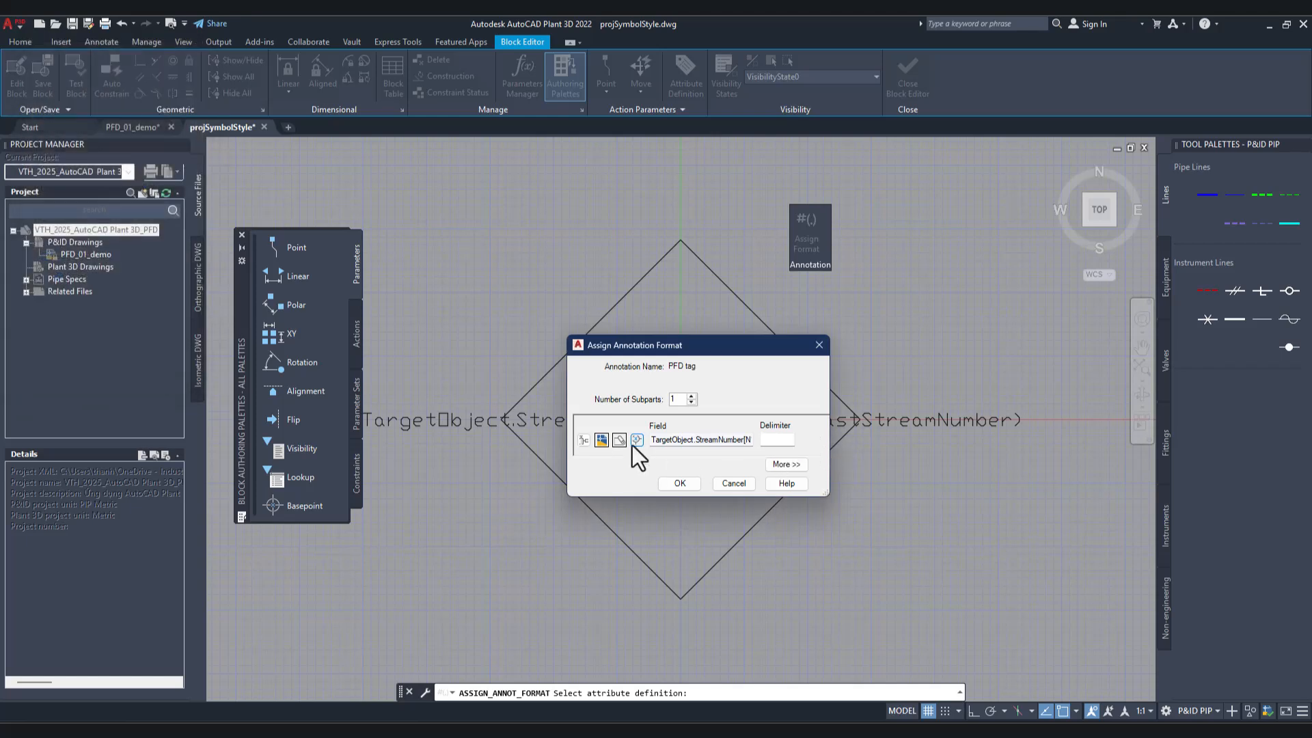
click(687, 480)
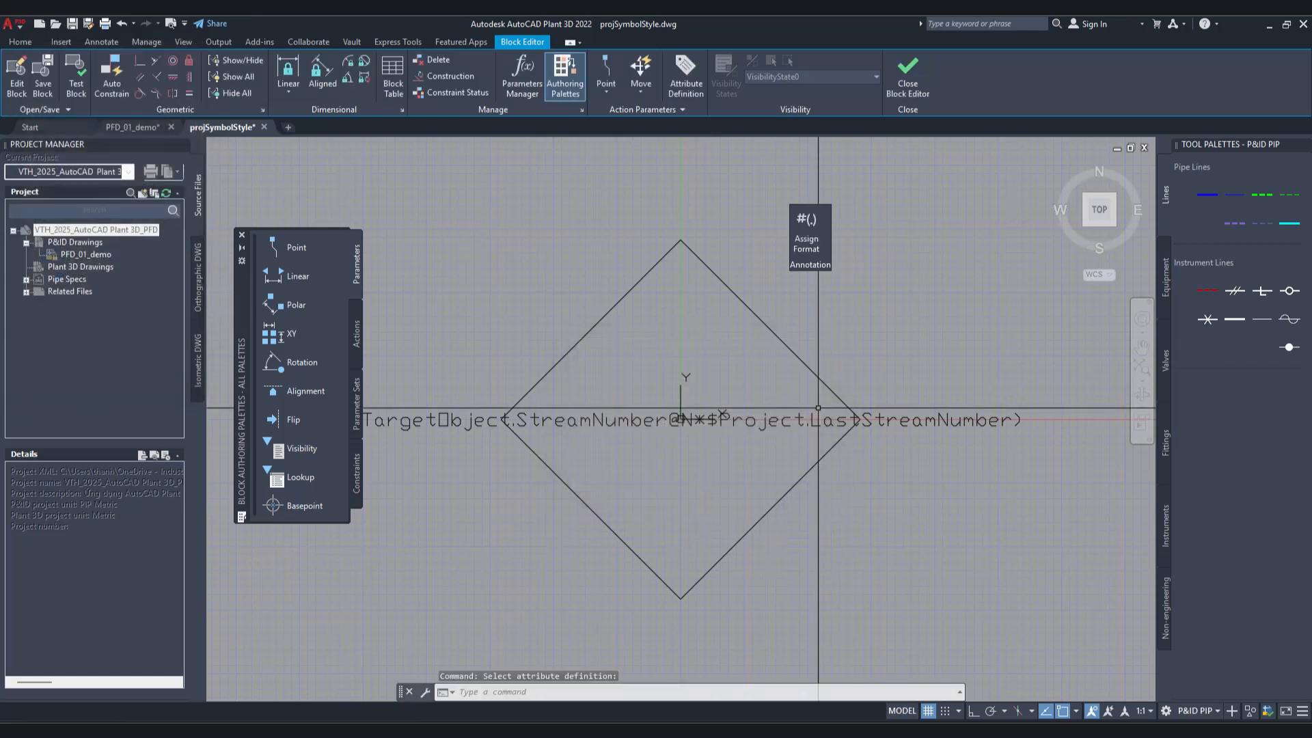
Step: Scale the diamond around the stream number attribute by a factor of 0.2 about its center
click(809, 367)
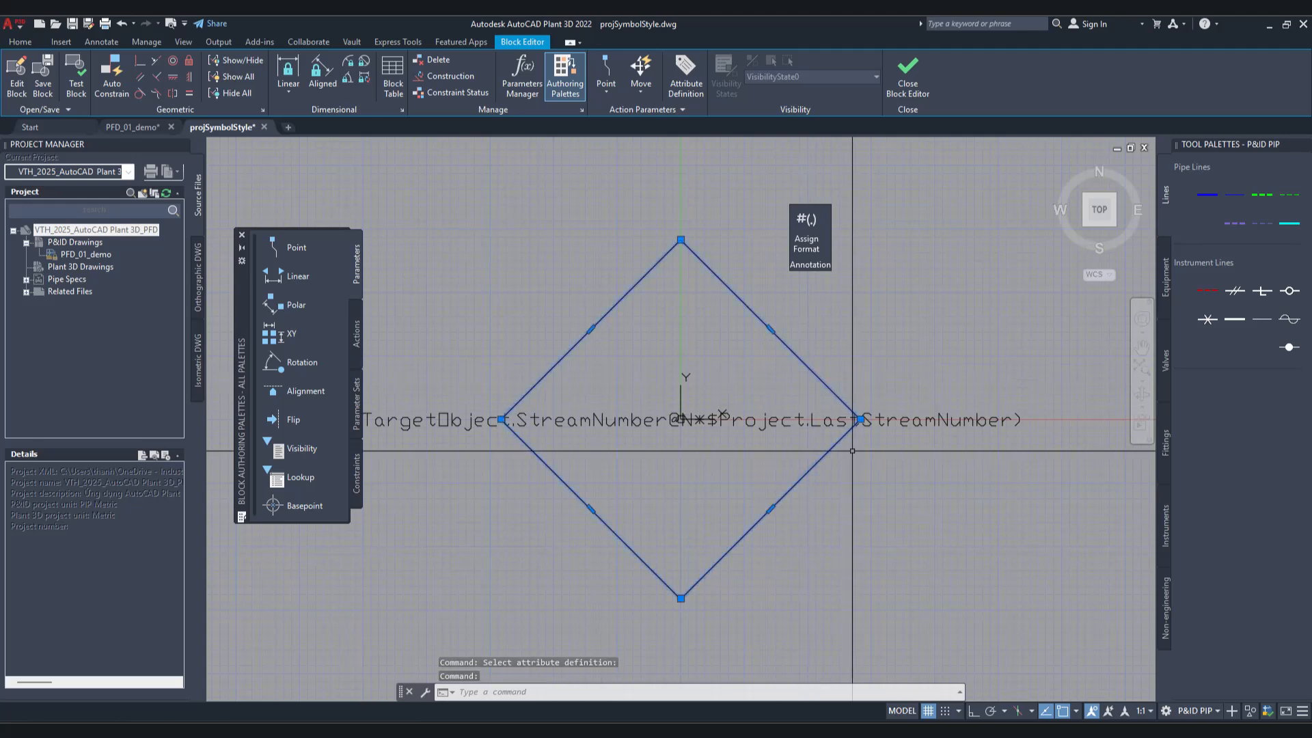
text(s)
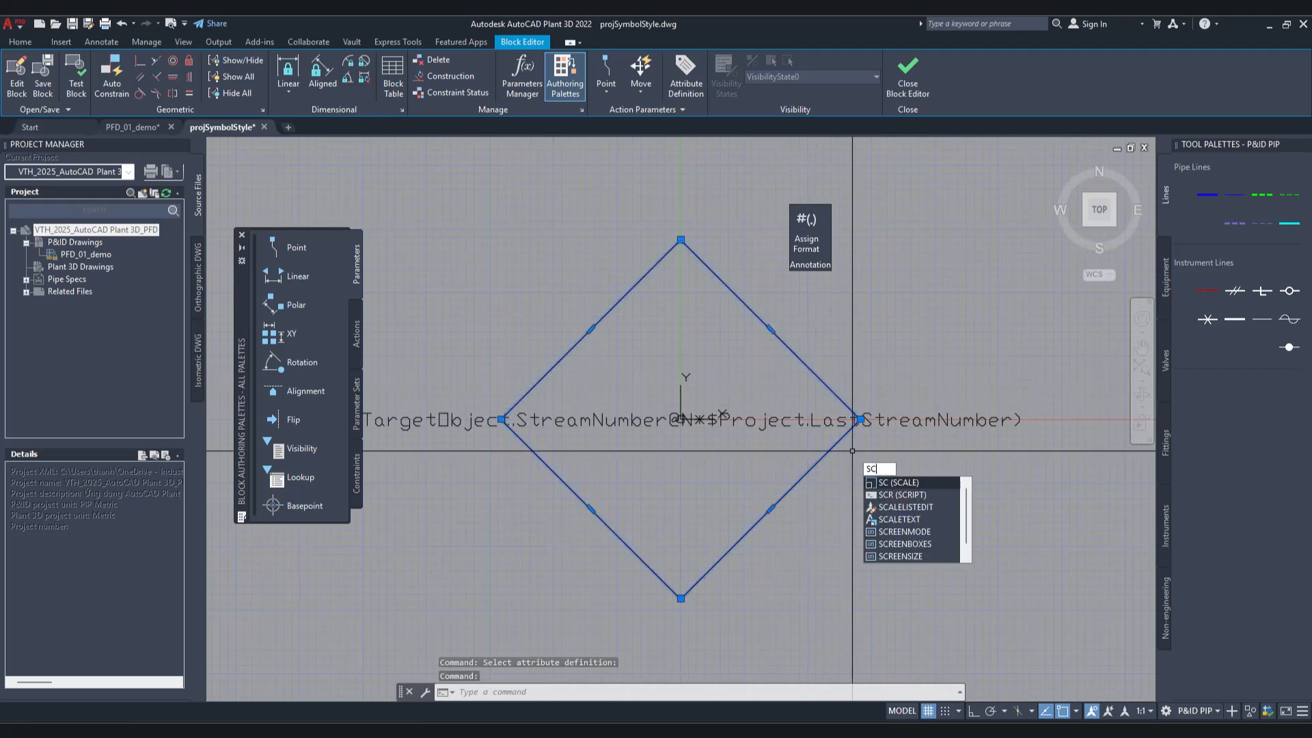
key(Return)
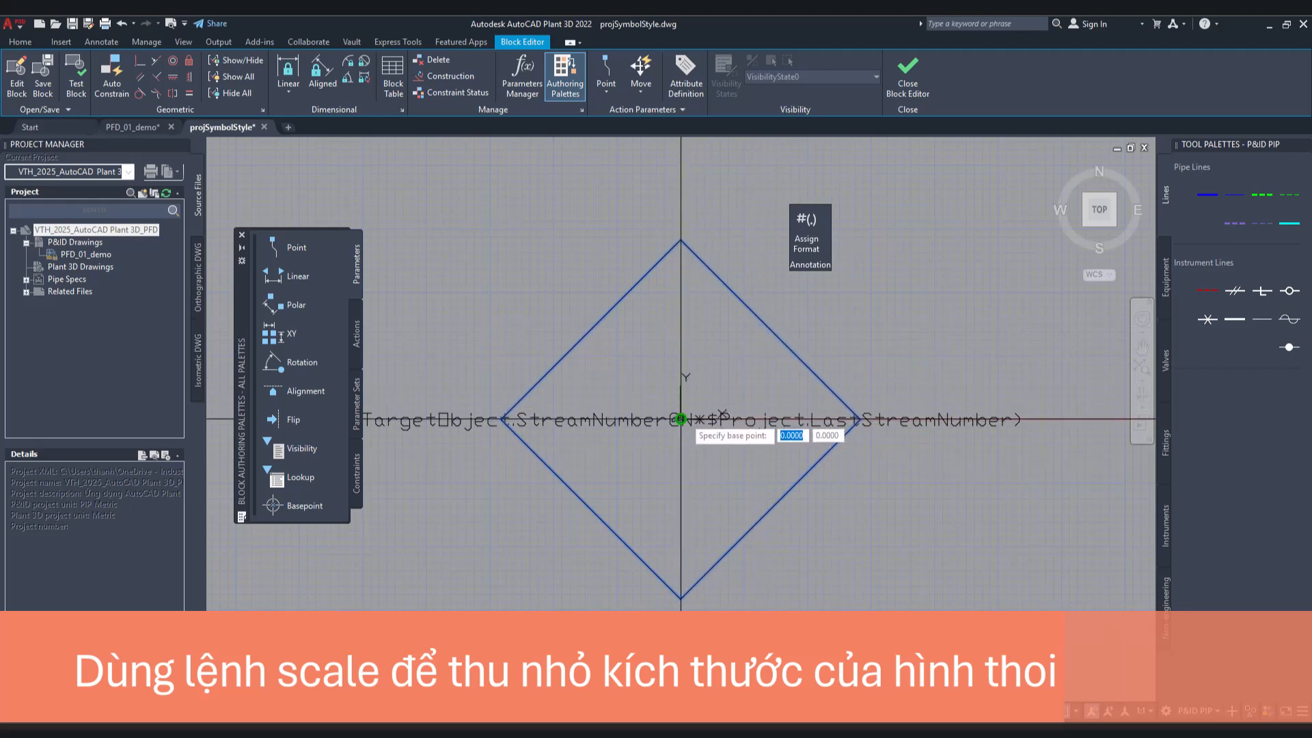
click(1075, 711)
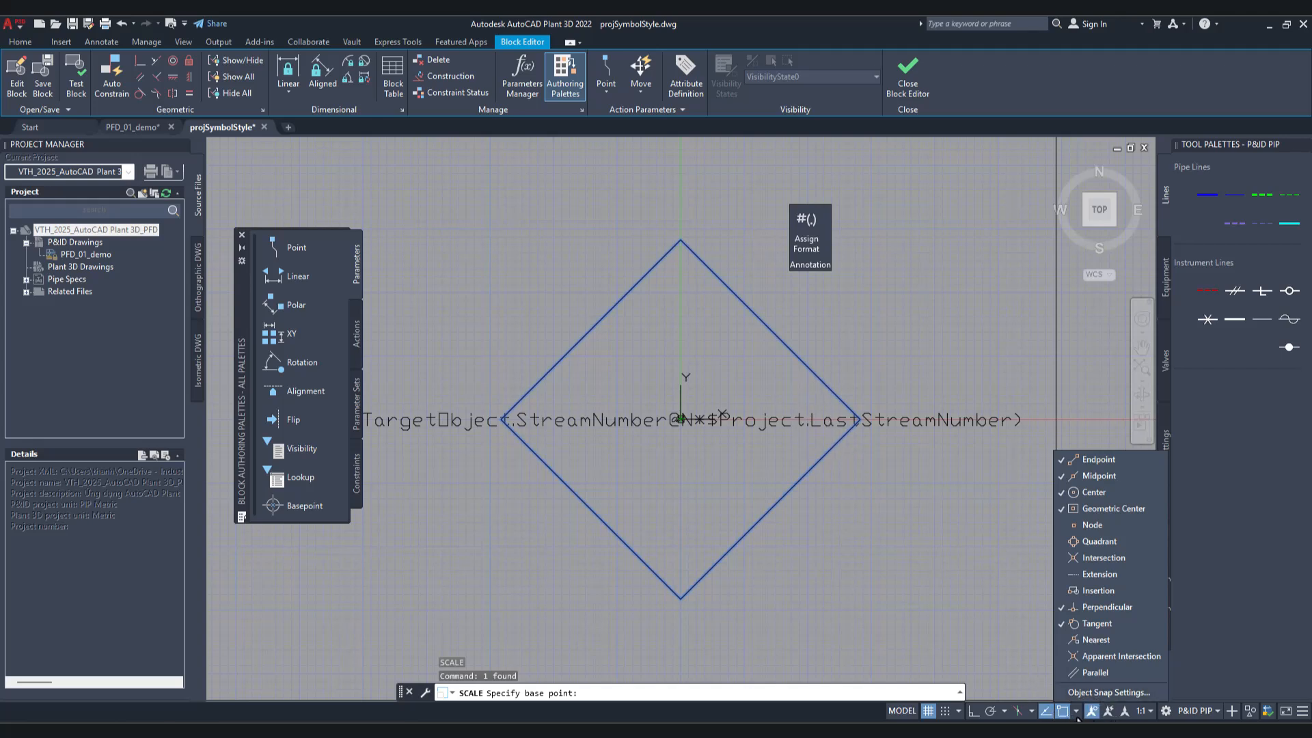
click(1077, 717)
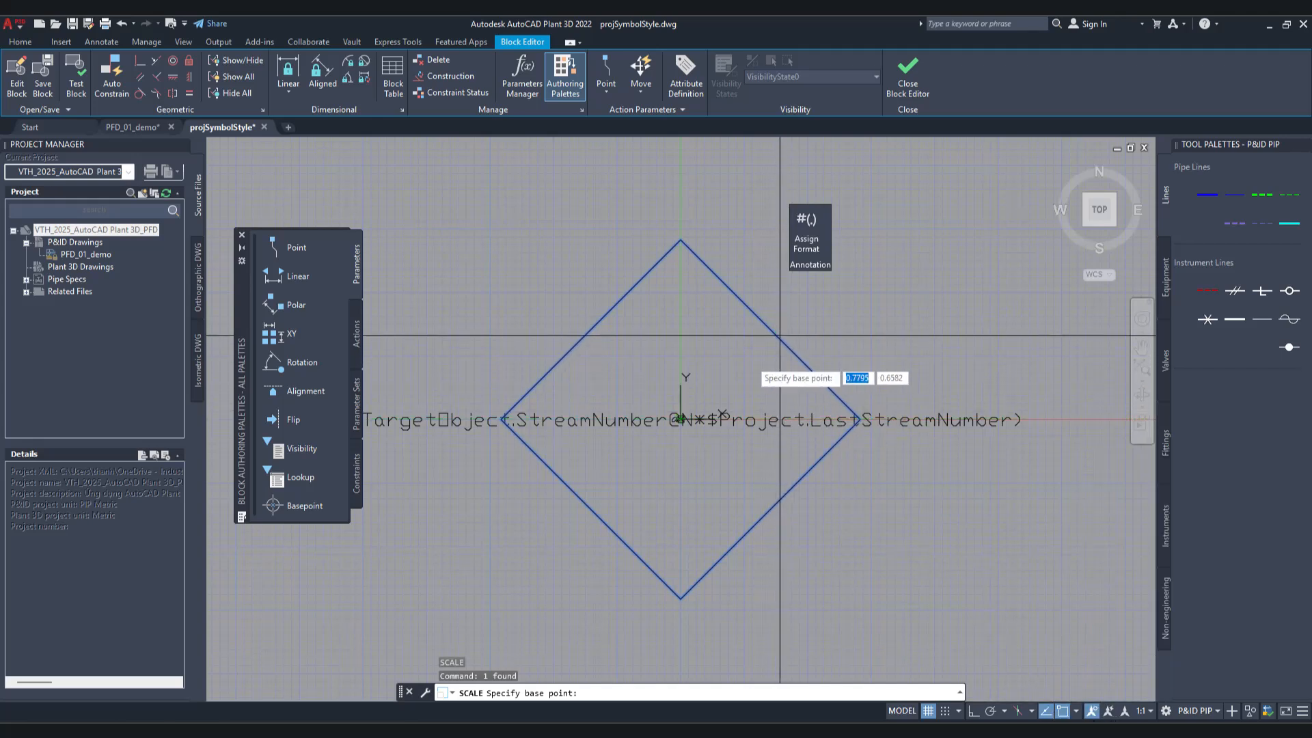
click(681, 419)
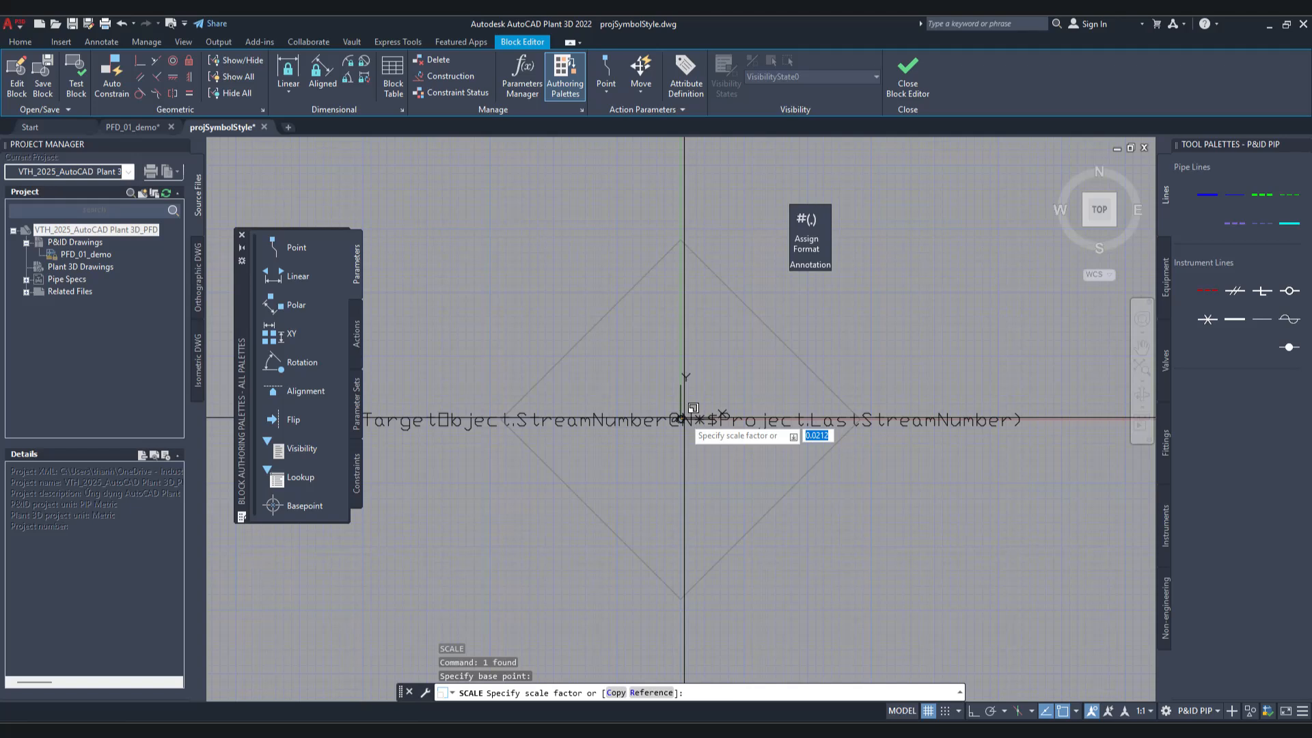
key(Return)
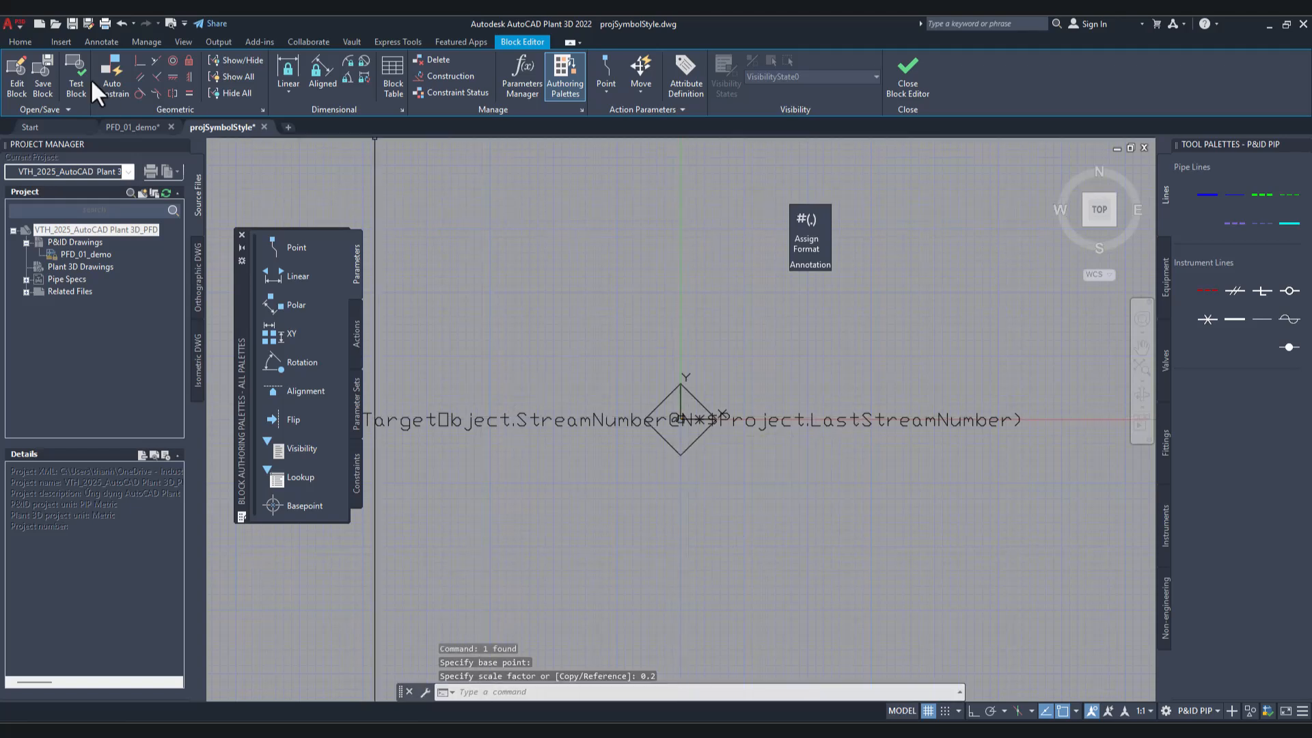
click(101, 42)
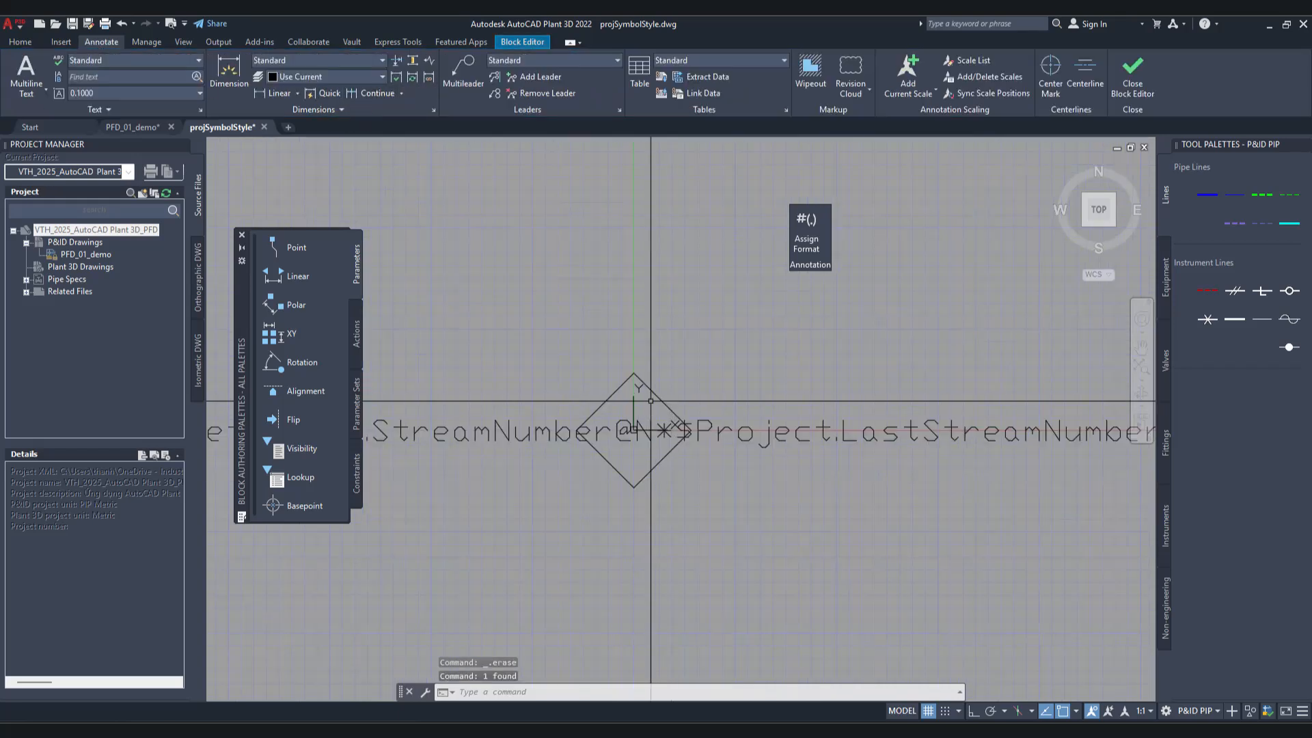
click(656, 392)
double_click(656, 395)
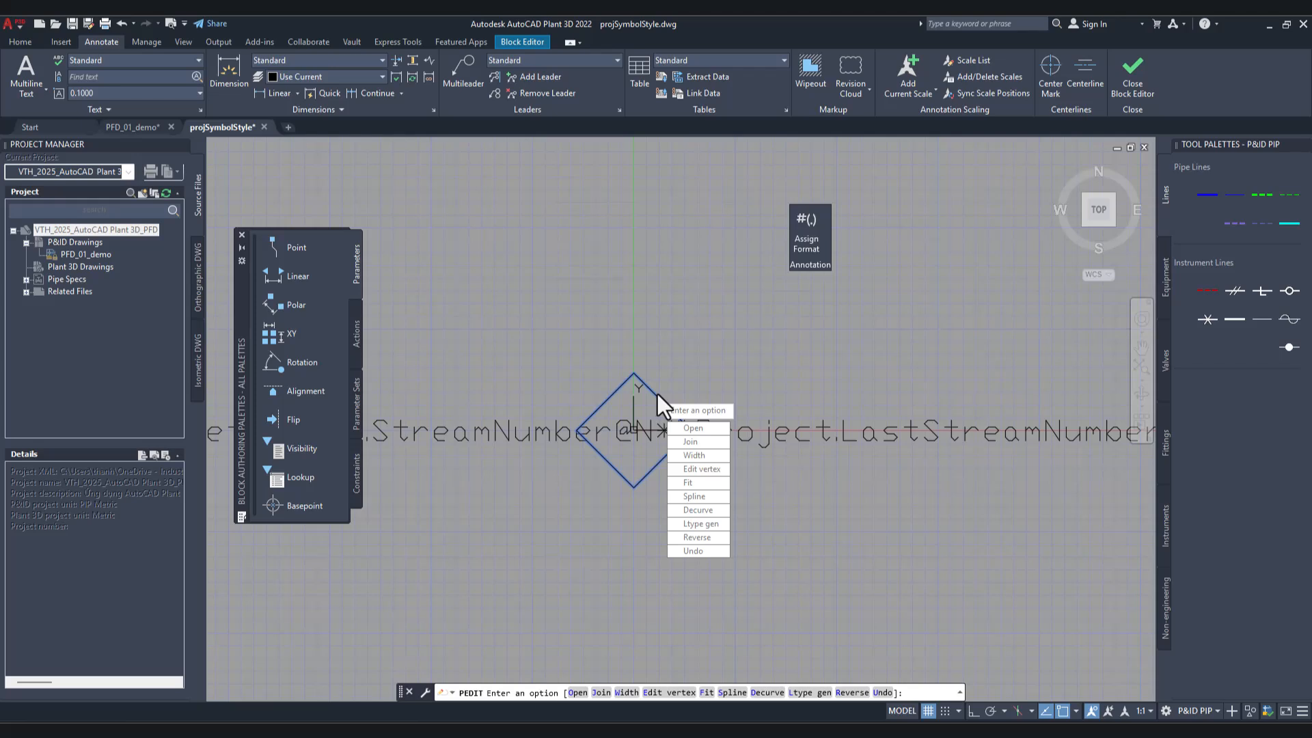
key(Escape)
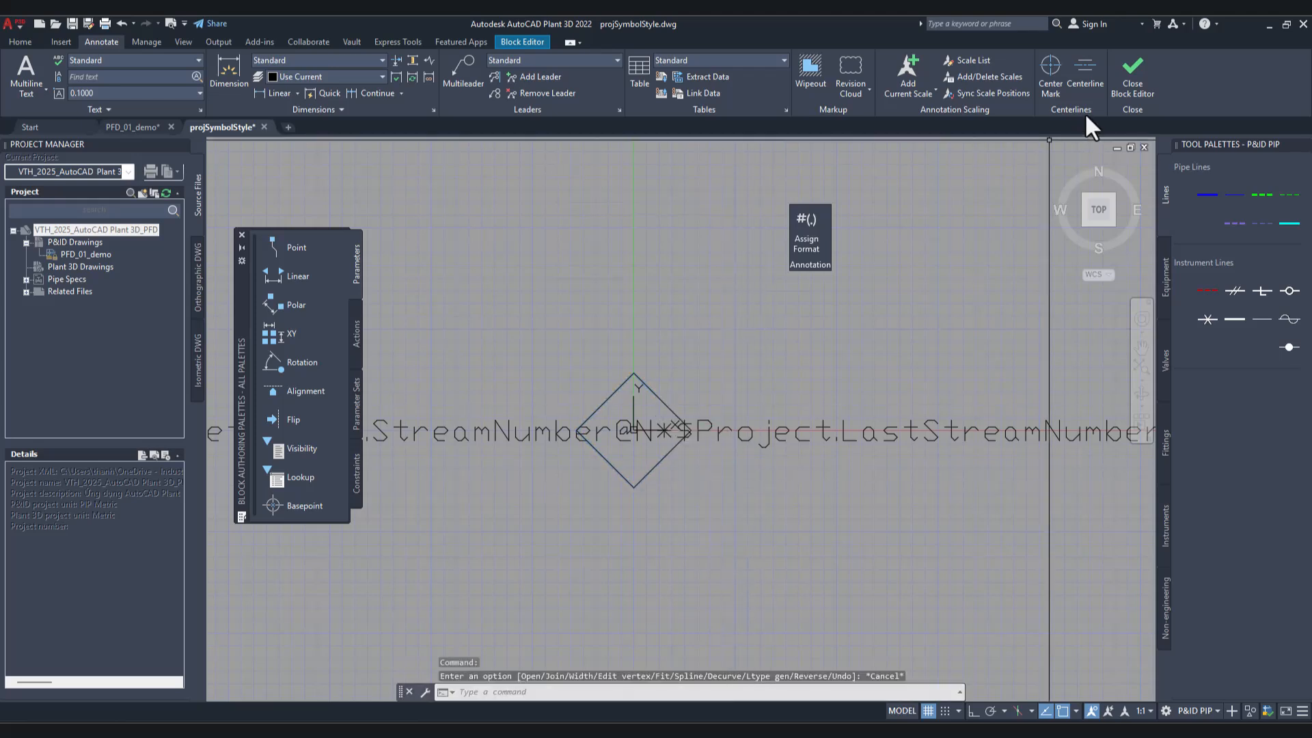
Step: Close the block editor and save the changes to PFD tag_block
click(1119, 99)
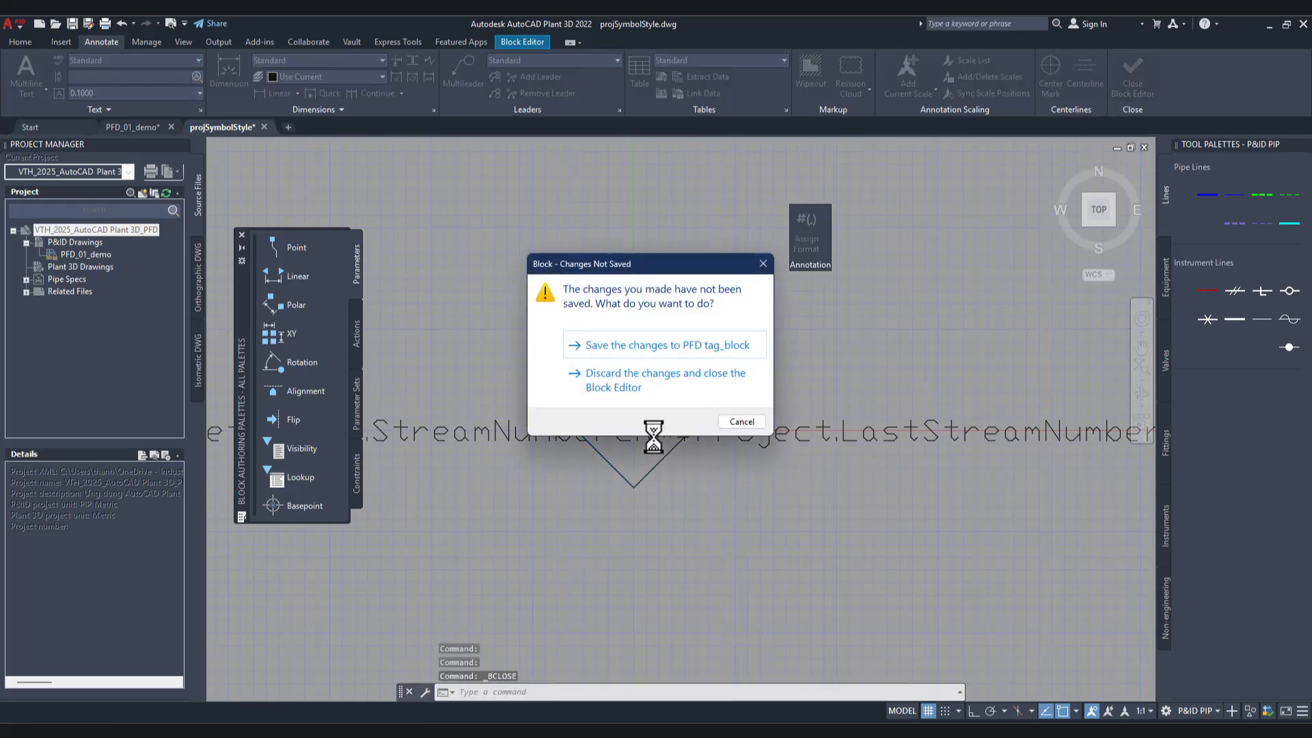
click(630, 348)
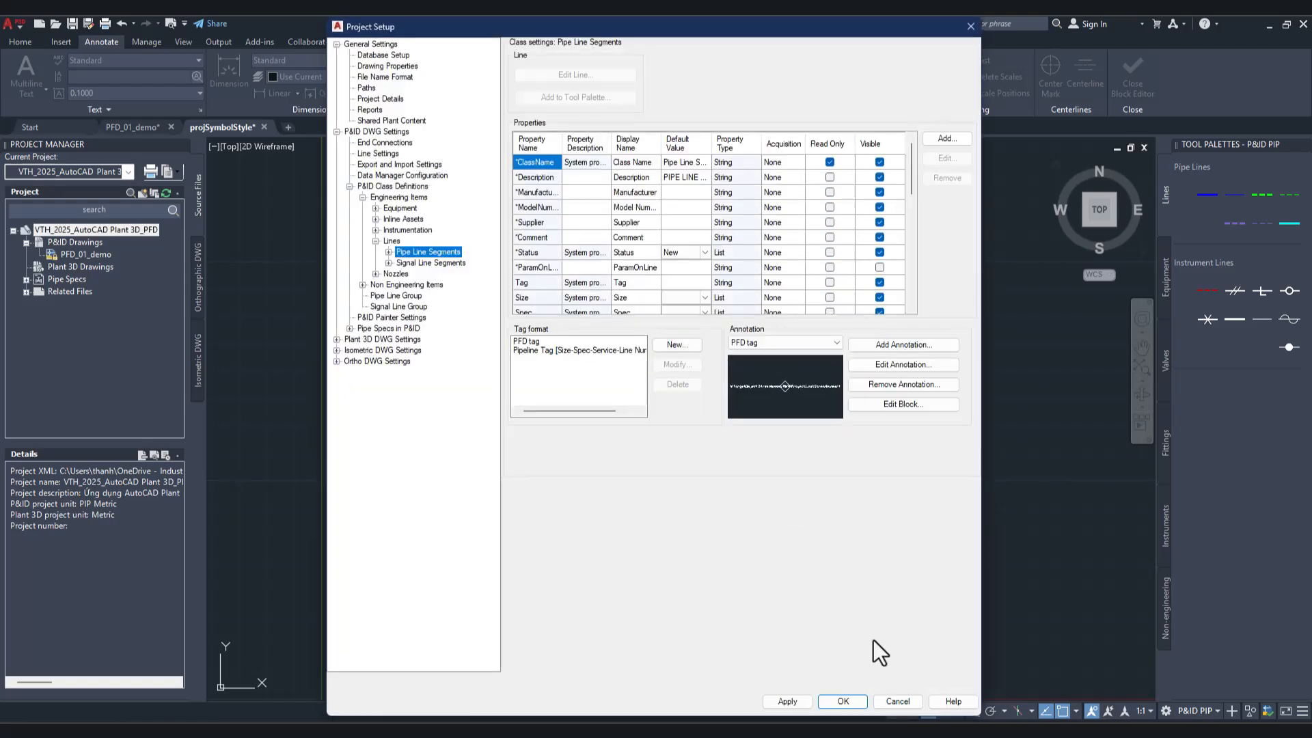
Step: Accept the project setup and check the size of both stream number diamonds on the pipe lines in PFD_01_demo
click(830, 704)
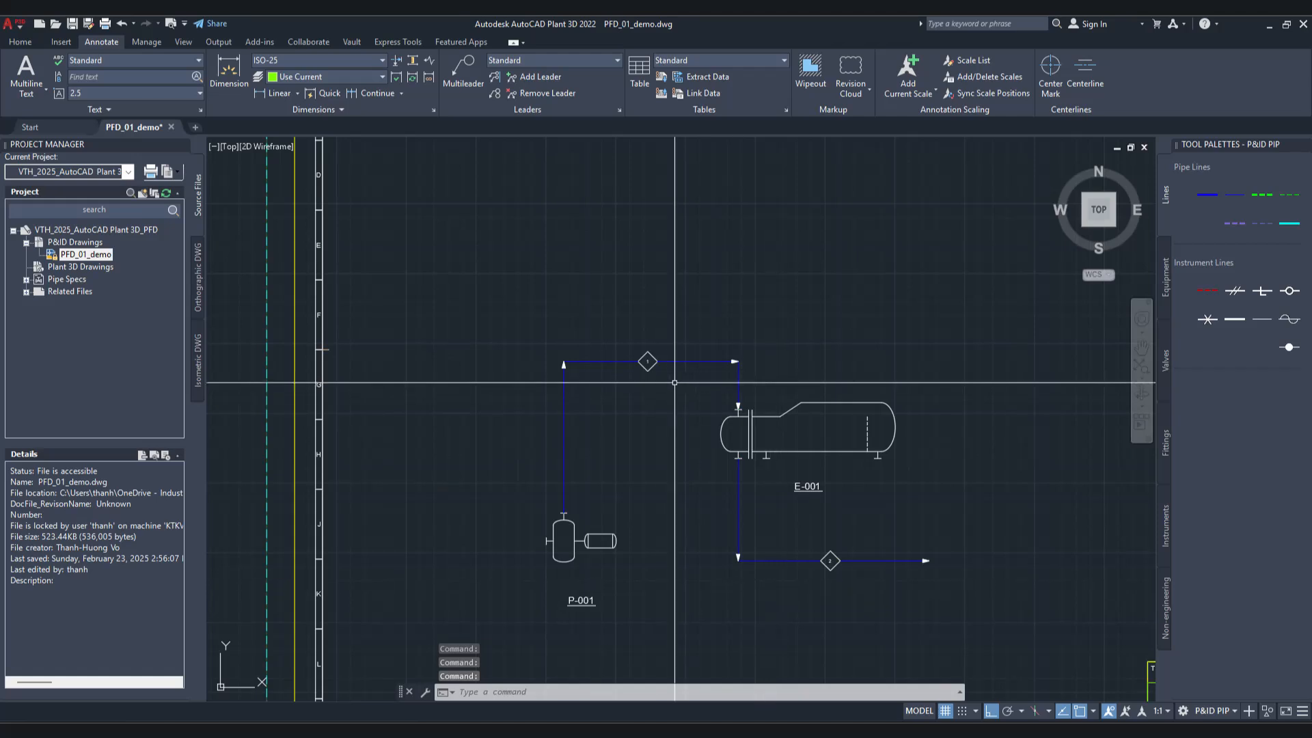
scroll(675, 382, up, 8)
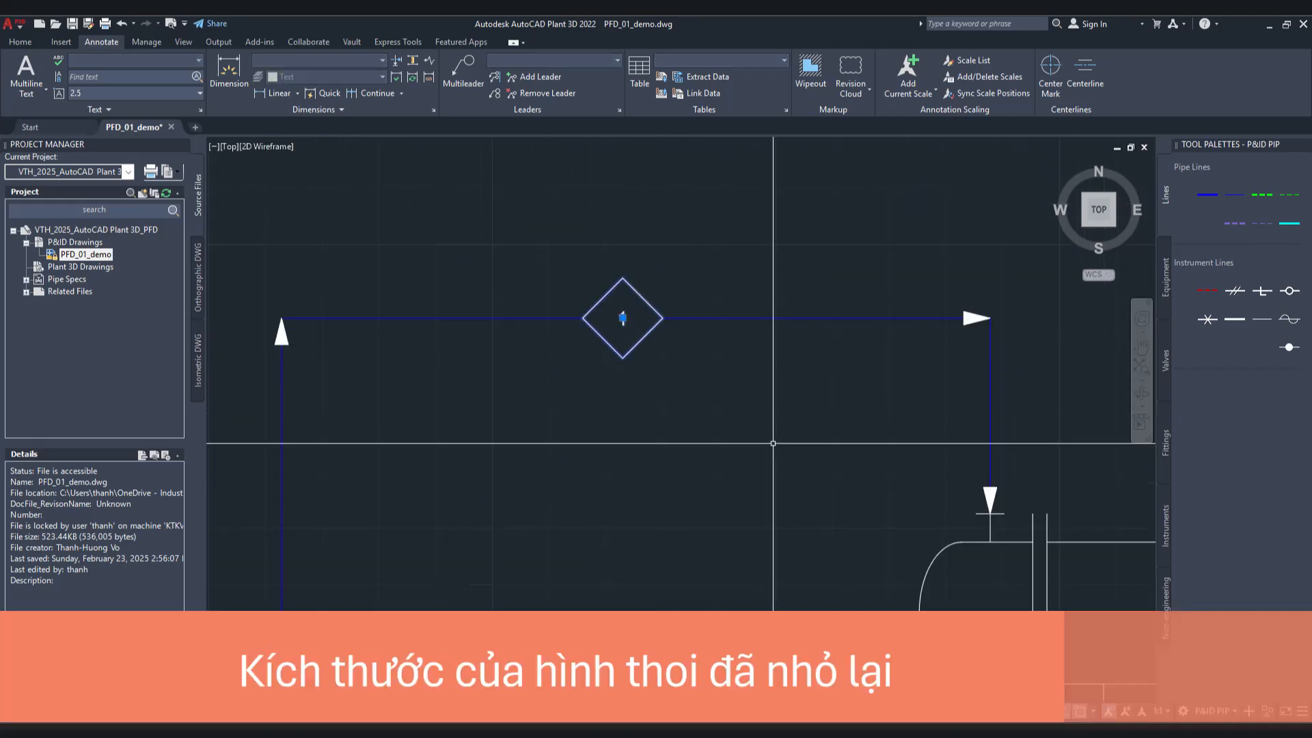
scroll(678, 392, down, 4)
scroll(900, 552, down, 2)
scroll(928, 628, up, 6)
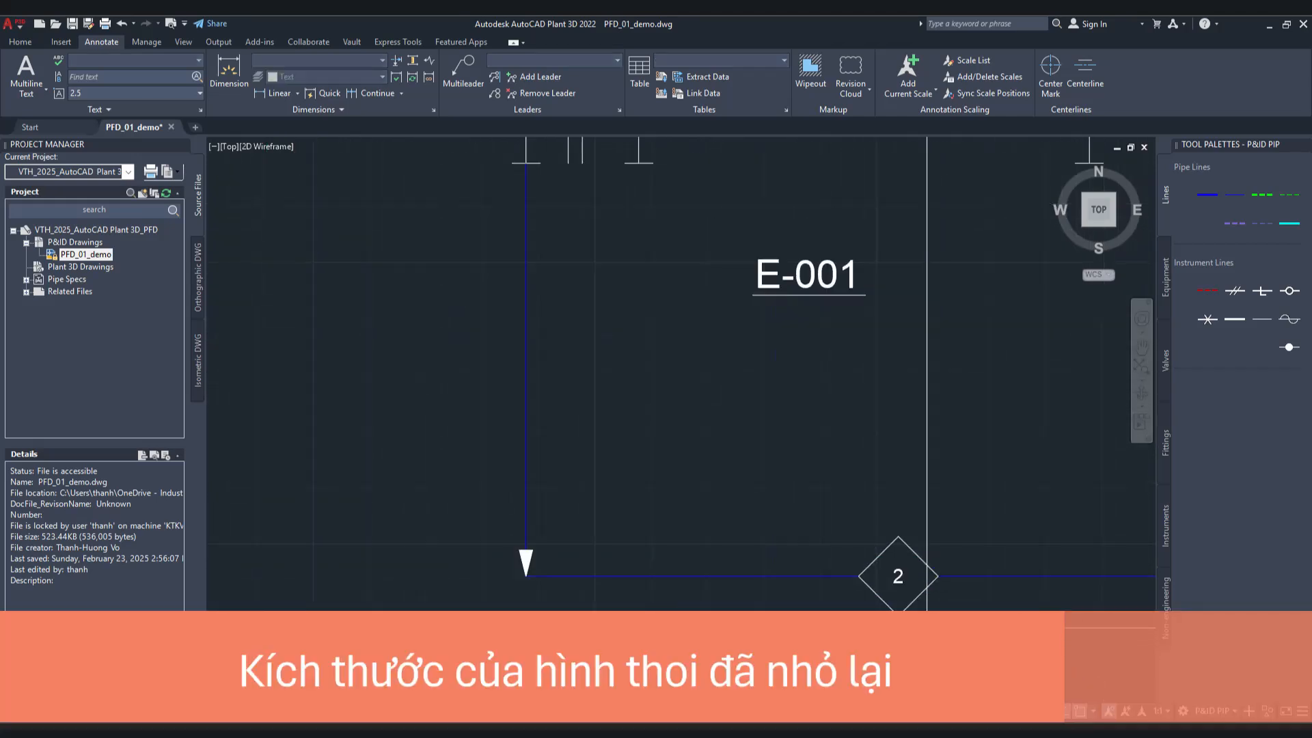
click(916, 596)
key(Escape)
click(917, 595)
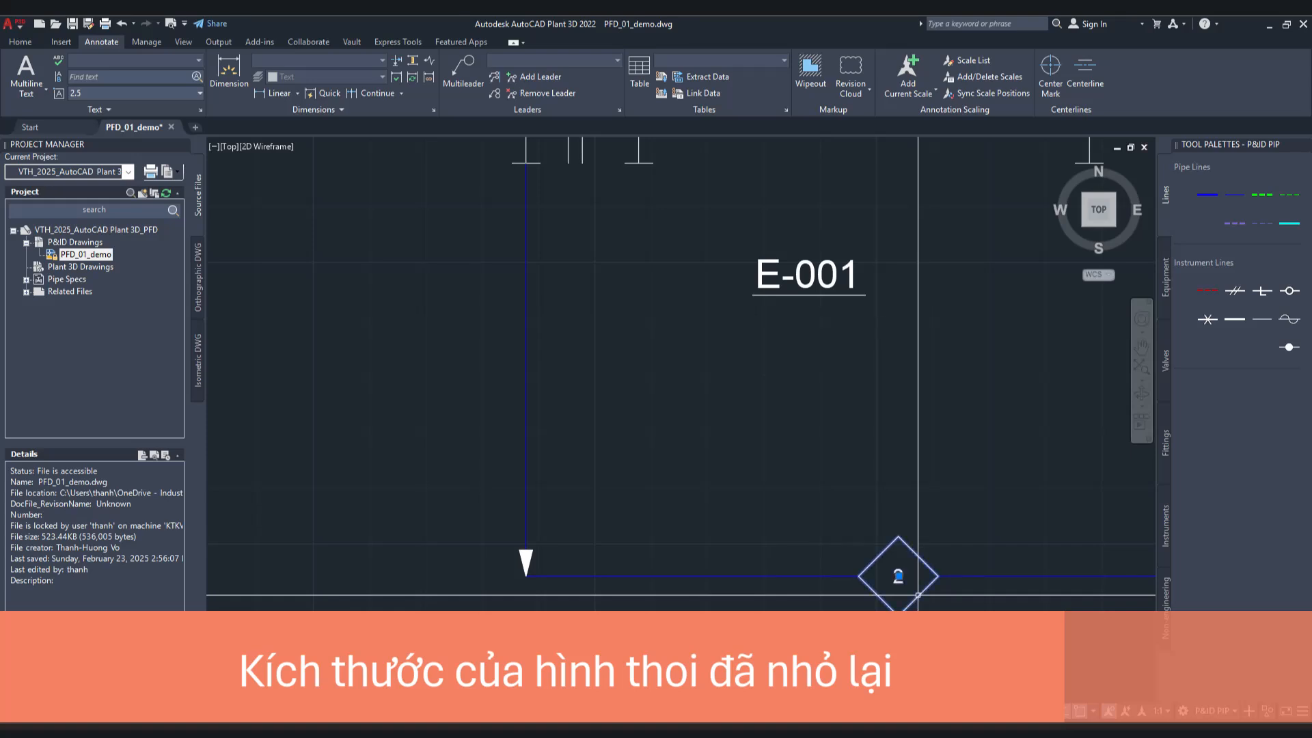
key(Escape)
scroll(847, 455, down, 2)
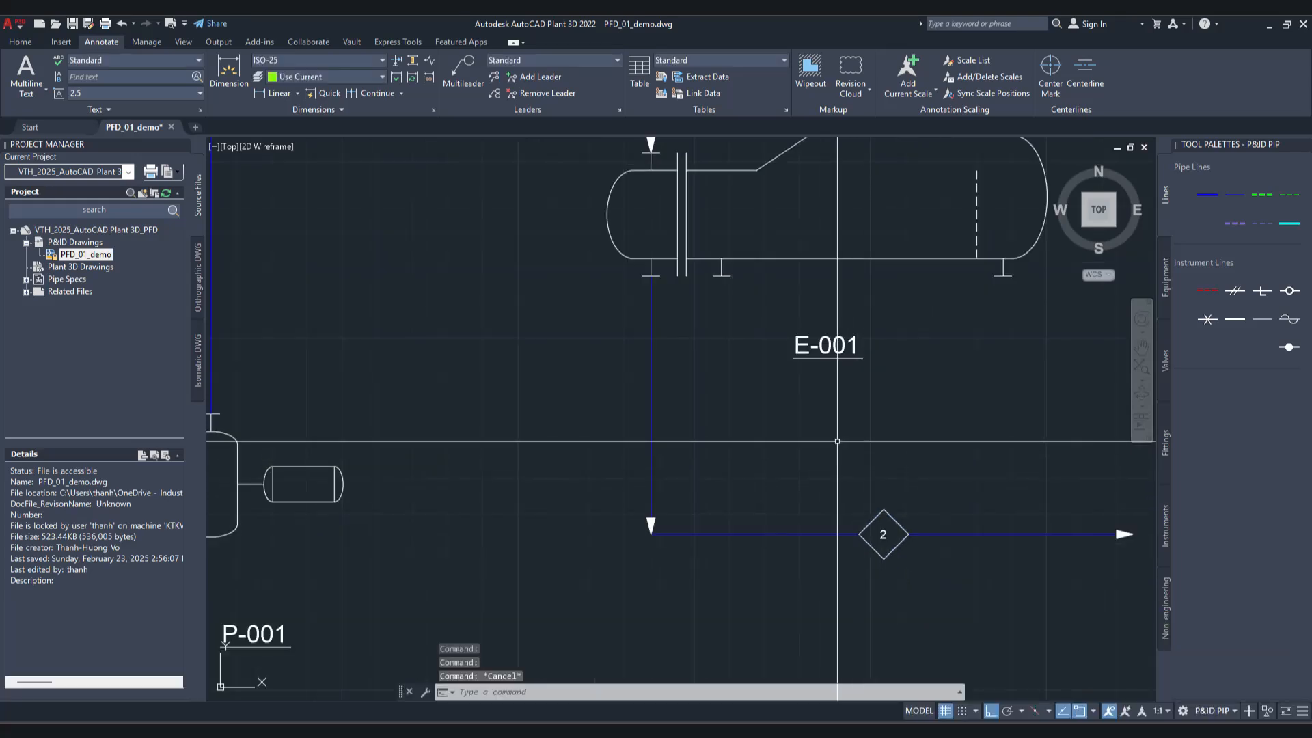
scroll(861, 519, up, 2)
scroll(803, 497, down, 4)
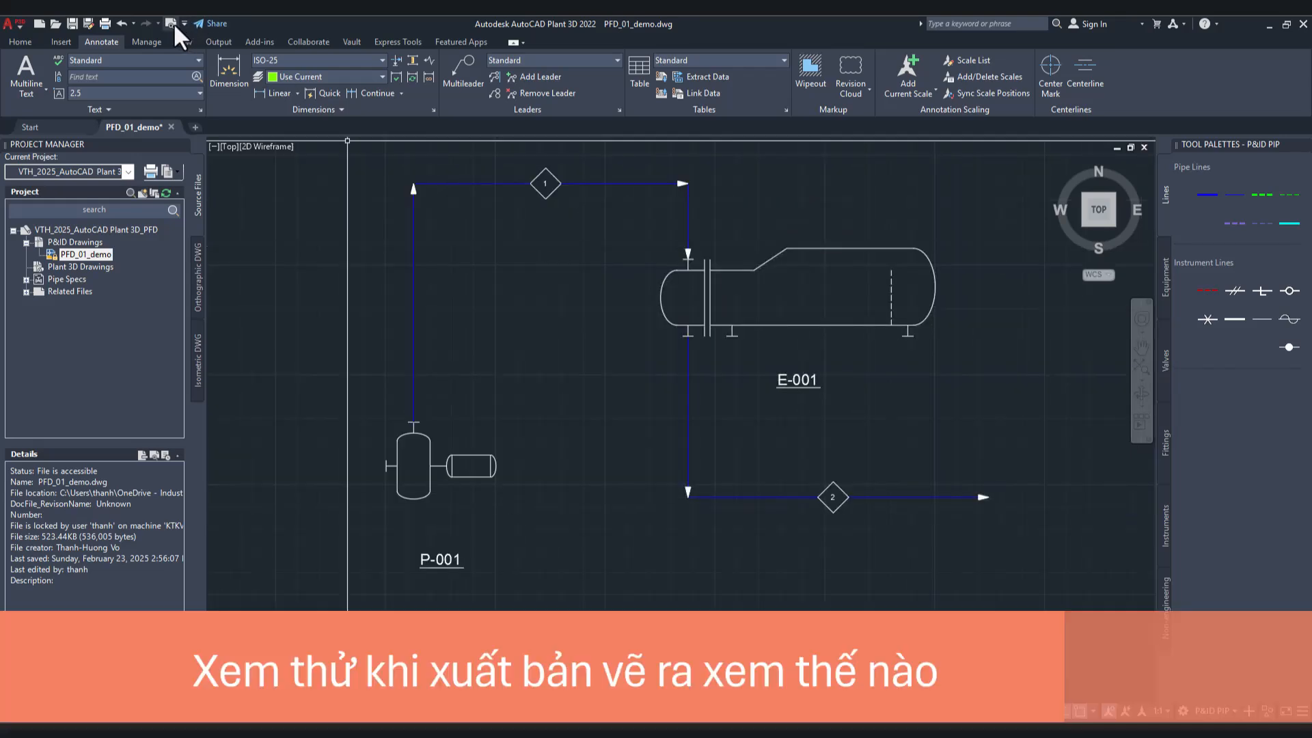
Step: Preview the plot of PFD_01_demo, examine the thickness of the pipe lines and flow arrows, and exit the preview
click(171, 23)
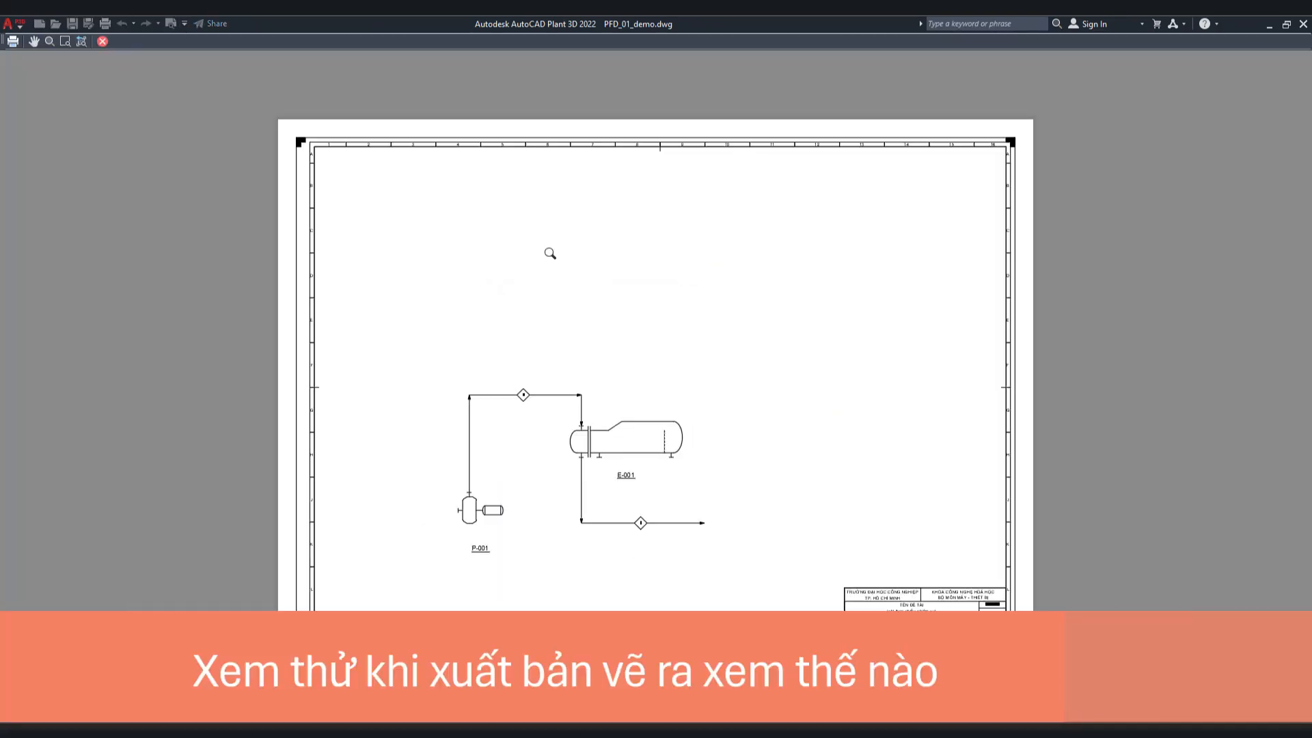
scroll(581, 410, up, 6)
scroll(615, 345, down, 4)
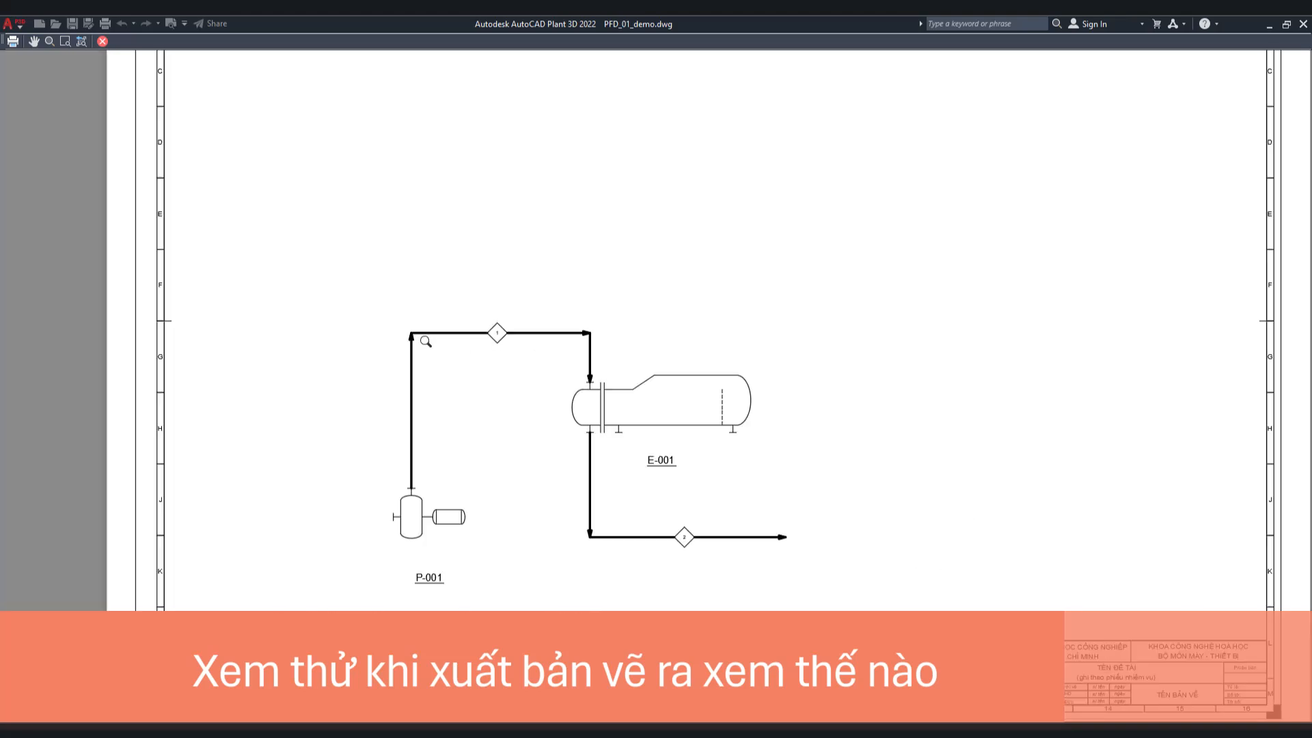
scroll(524, 333, up, 6)
scroll(421, 286, down, 6)
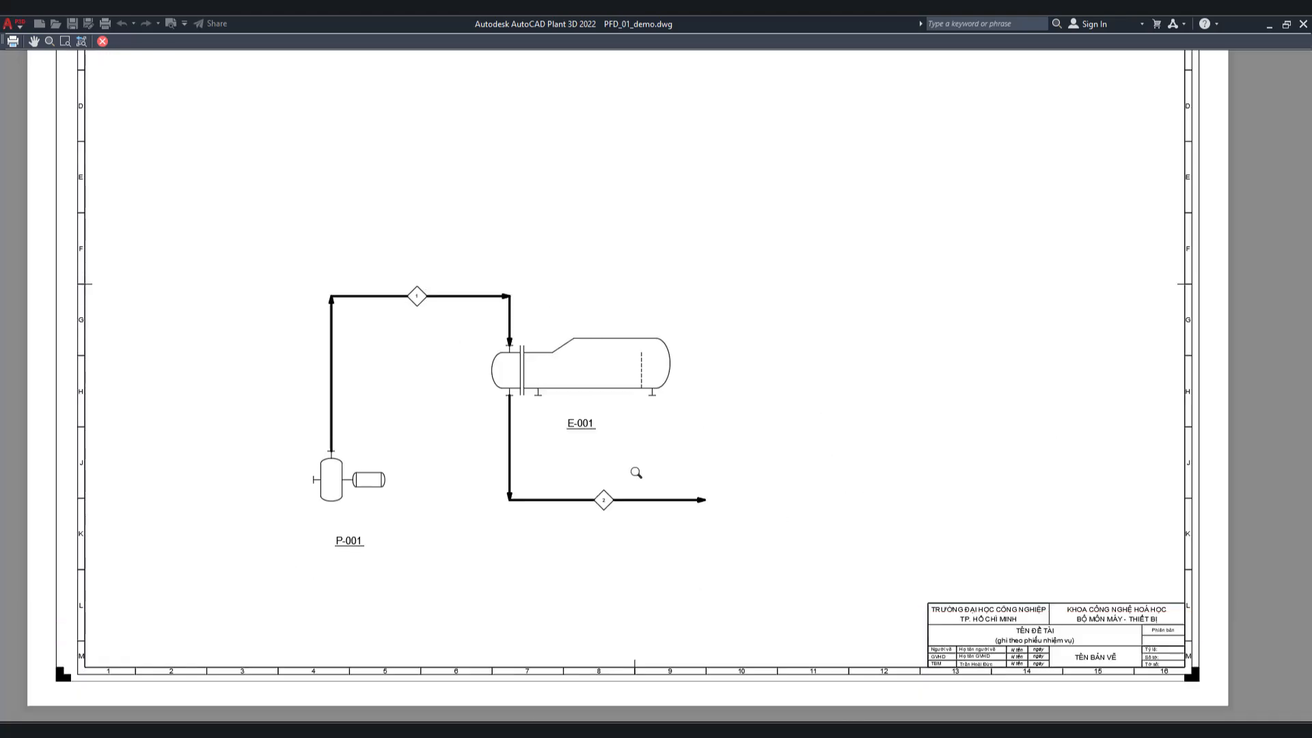
scroll(635, 469, up, 6)
scroll(544, 330, down, 4)
scroll(544, 330, up, 3)
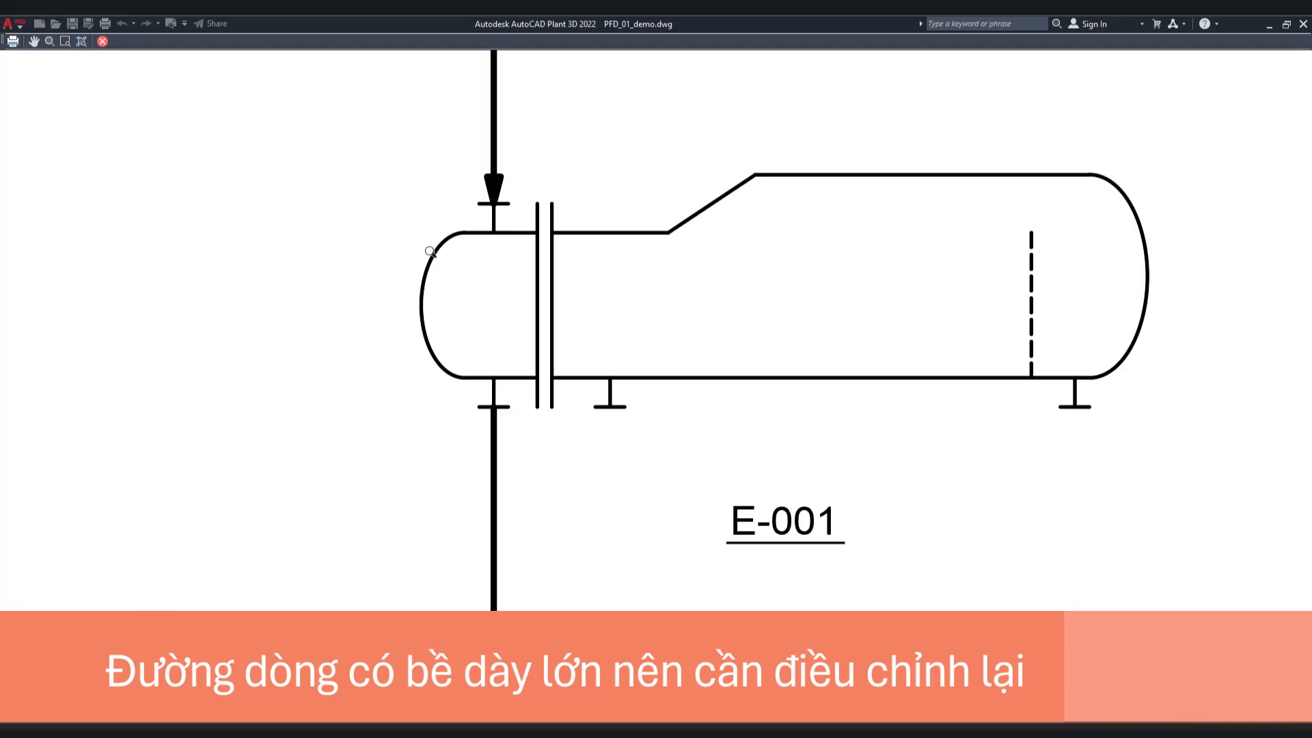
right_click(456, 261)
click(465, 284)
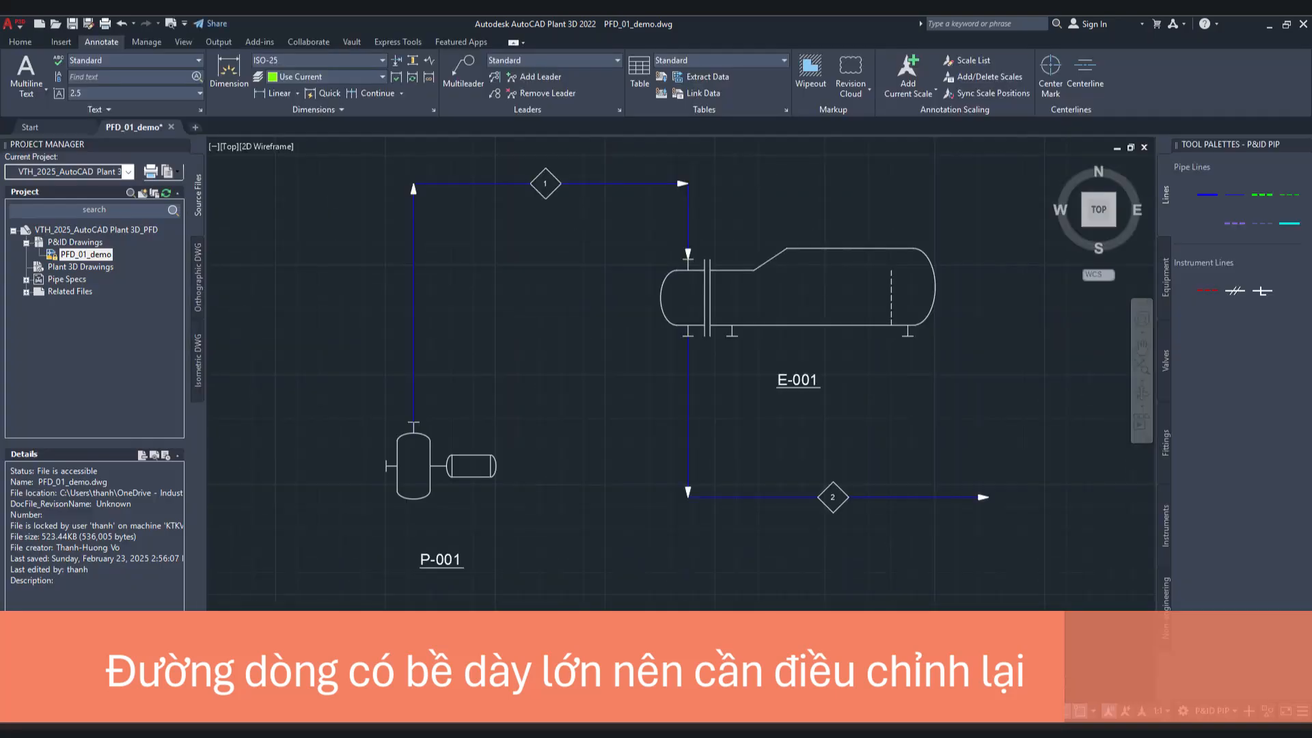
Step: Open the project setup and display the class settings of Primary Line Segment under Pipe Line Segments
click(95, 231)
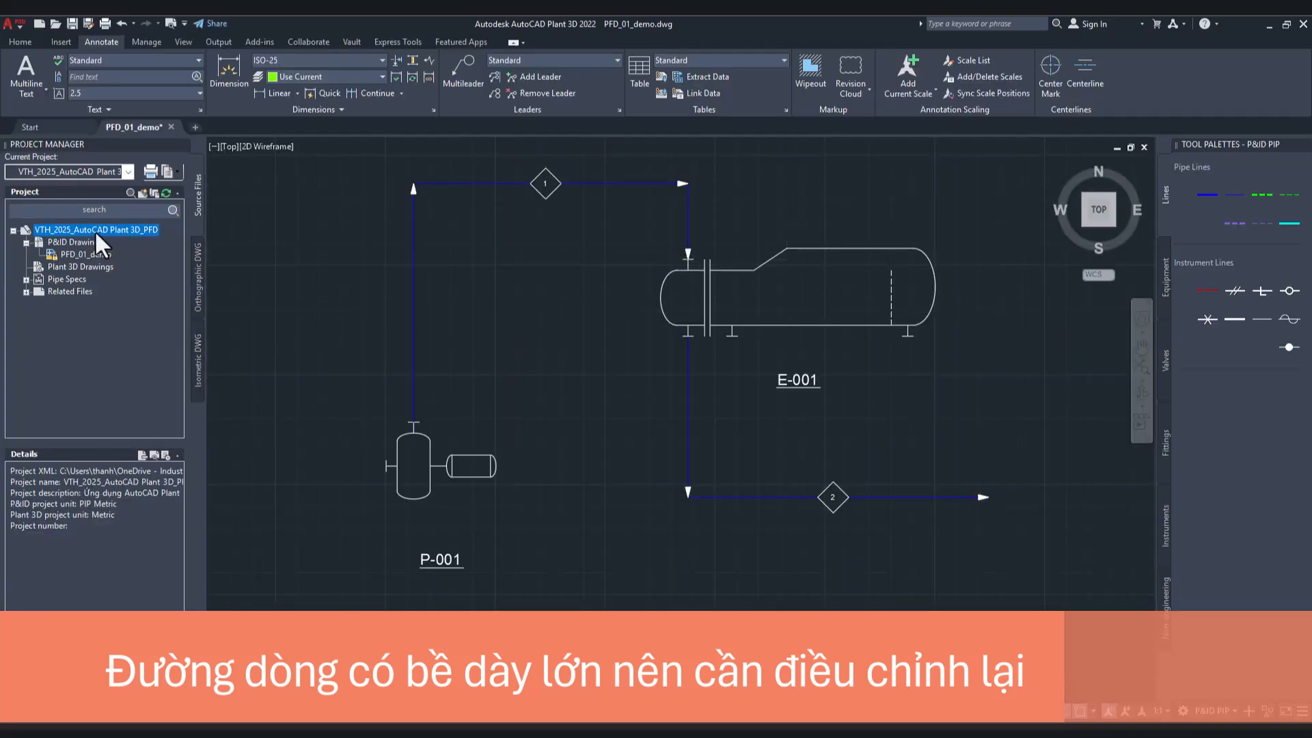
right_click(96, 231)
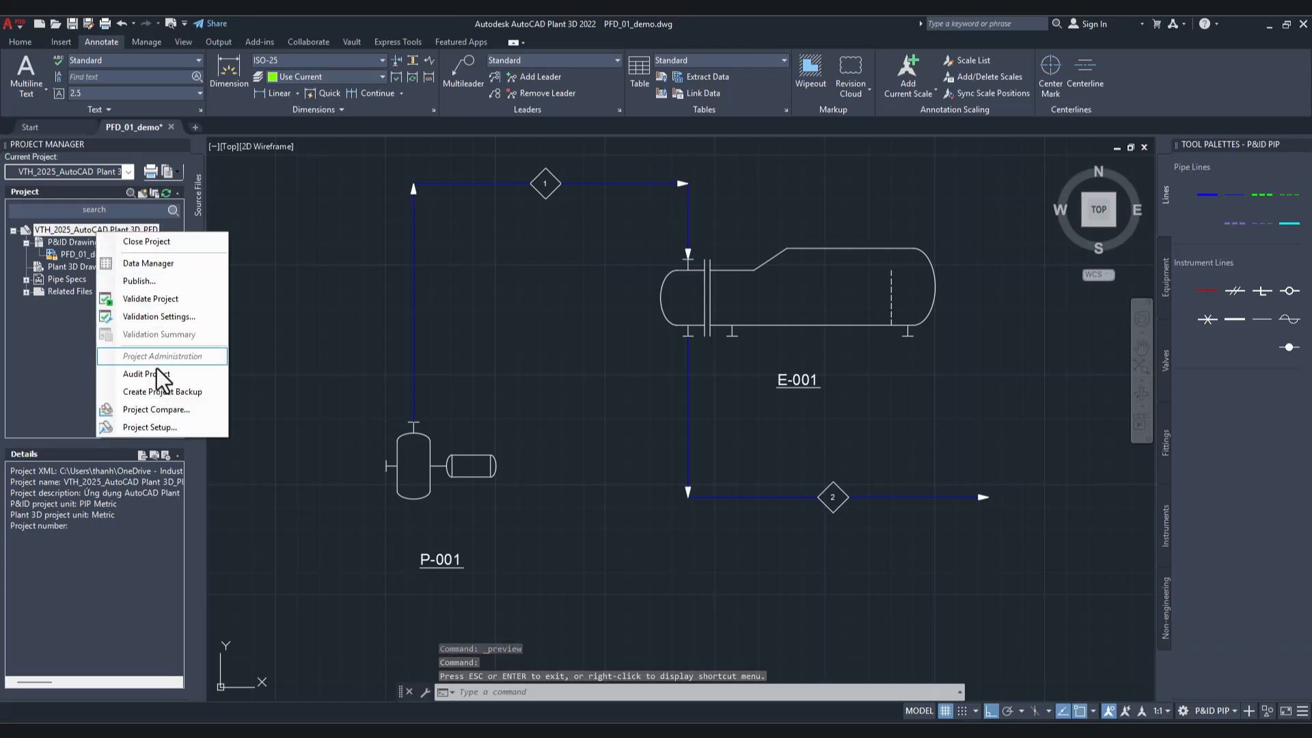
click(157, 424)
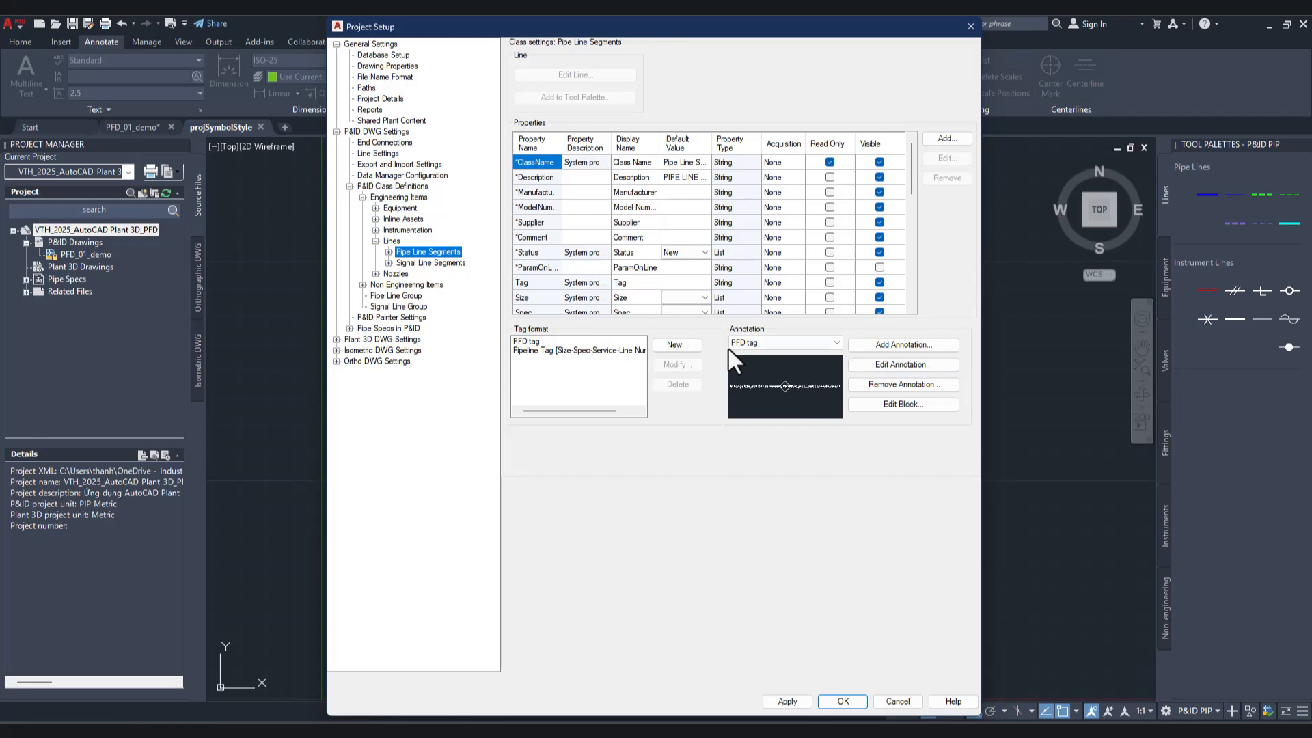
click(901, 363)
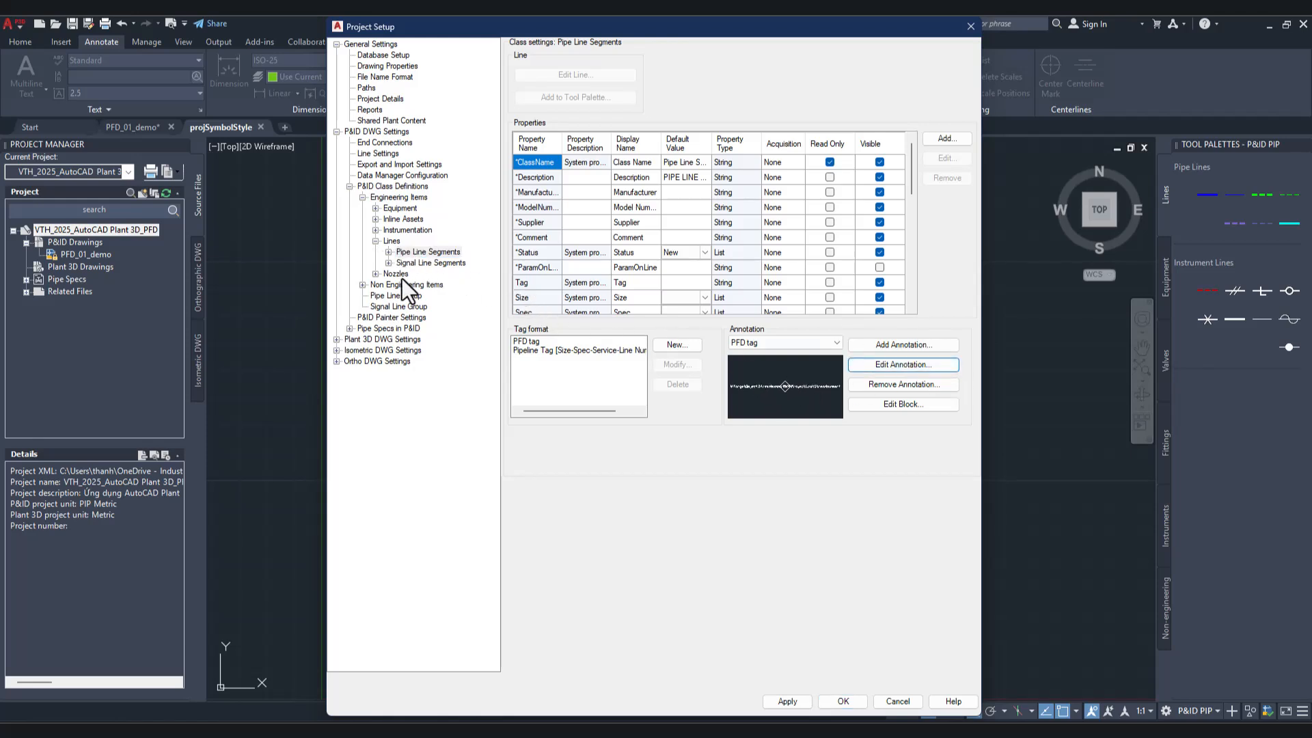
click(388, 252)
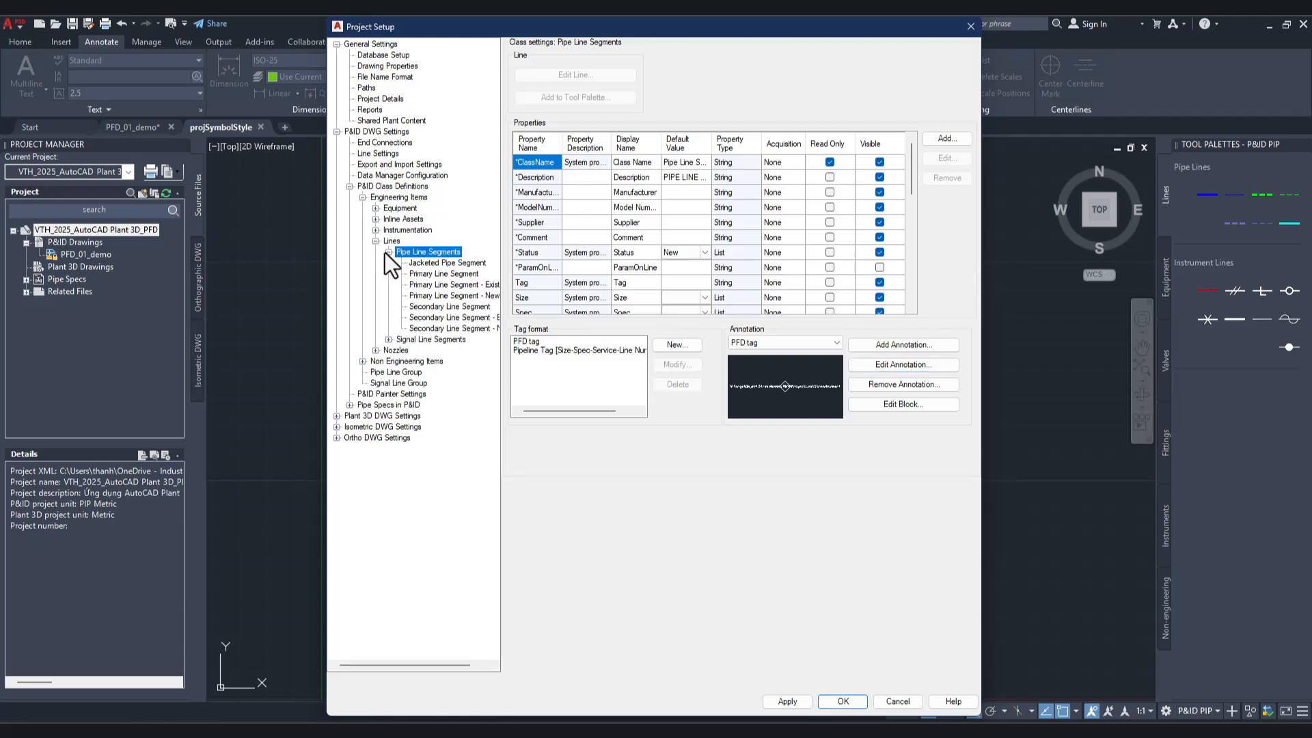
click(431, 273)
Step: Edit the Primary Line Segment line settings so the line weight is 0.50 mm
click(596, 73)
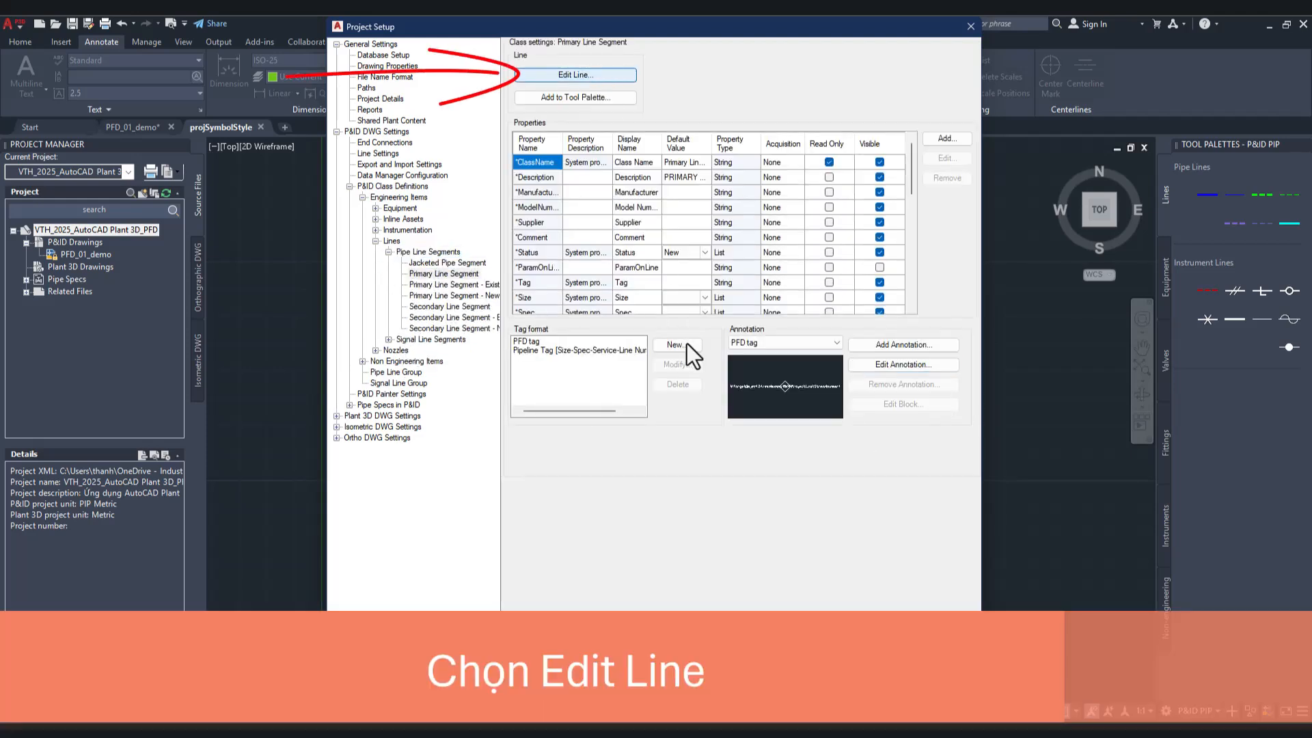
click(686, 441)
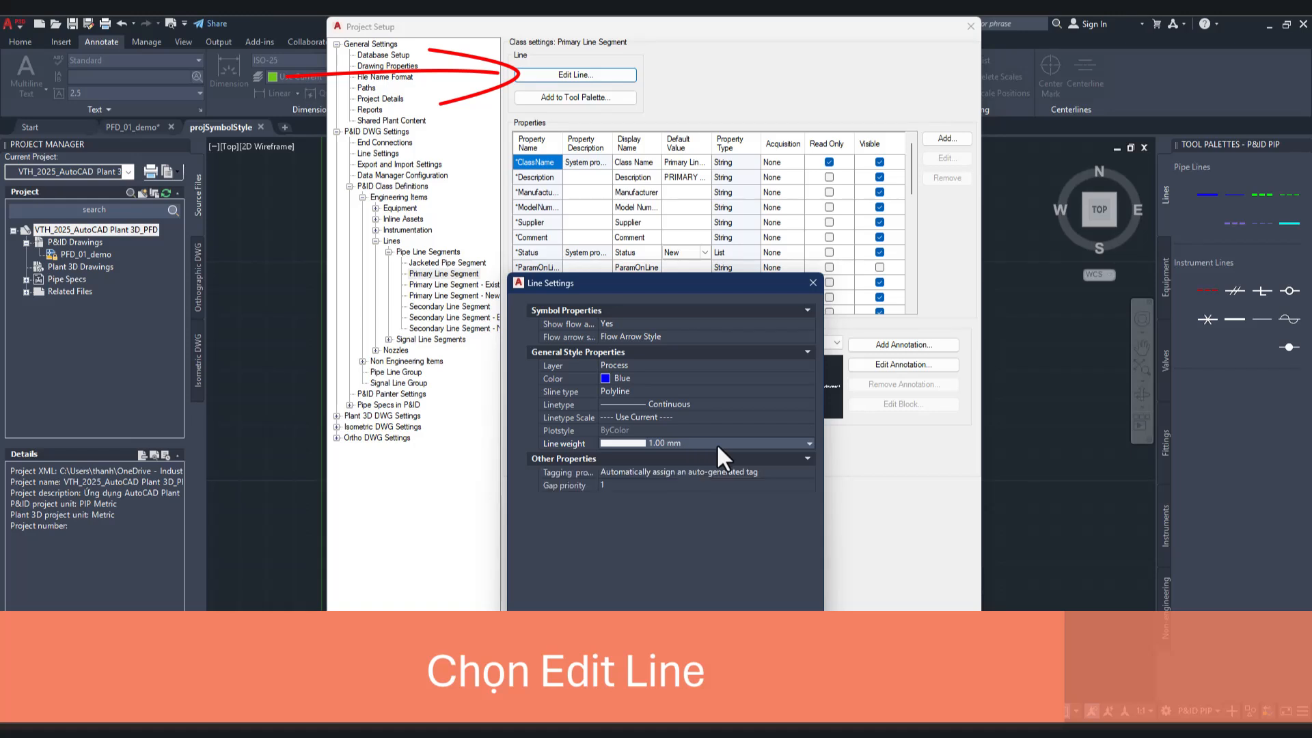
click(716, 444)
scroll(705, 506, up, 2)
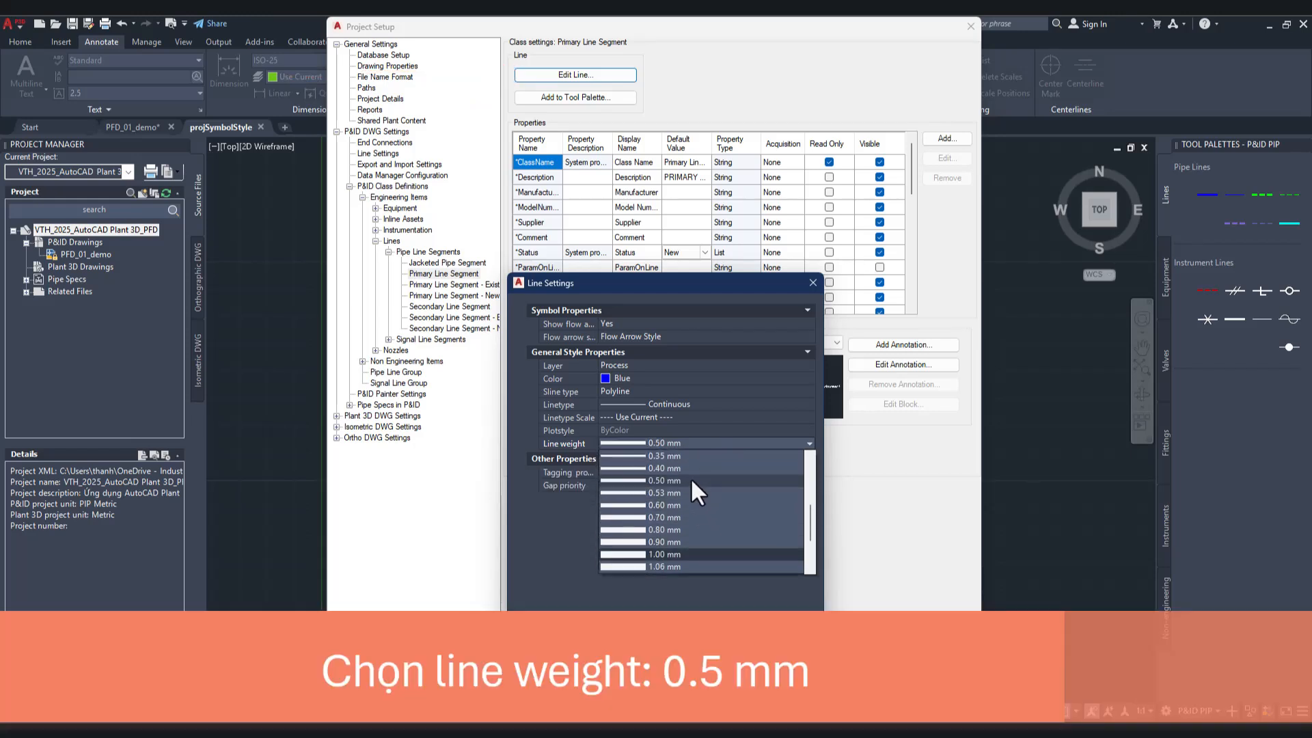
click(690, 478)
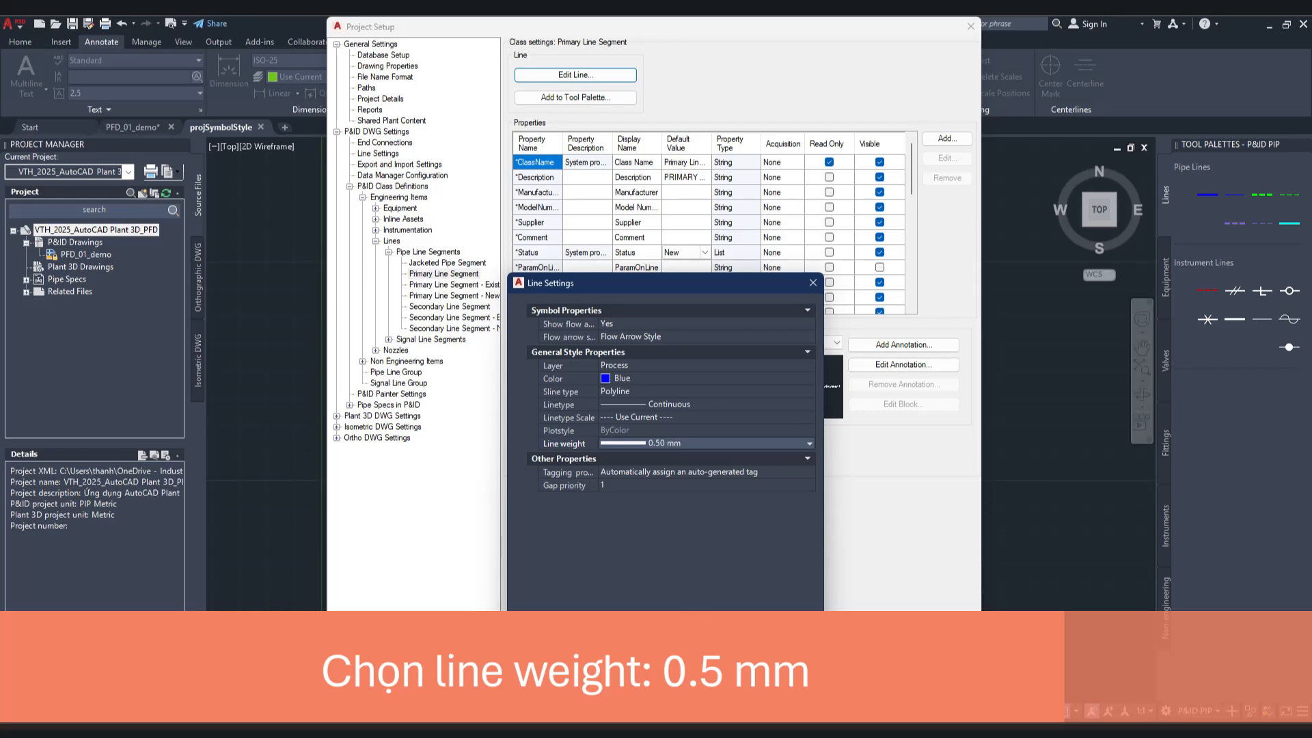
click(691, 633)
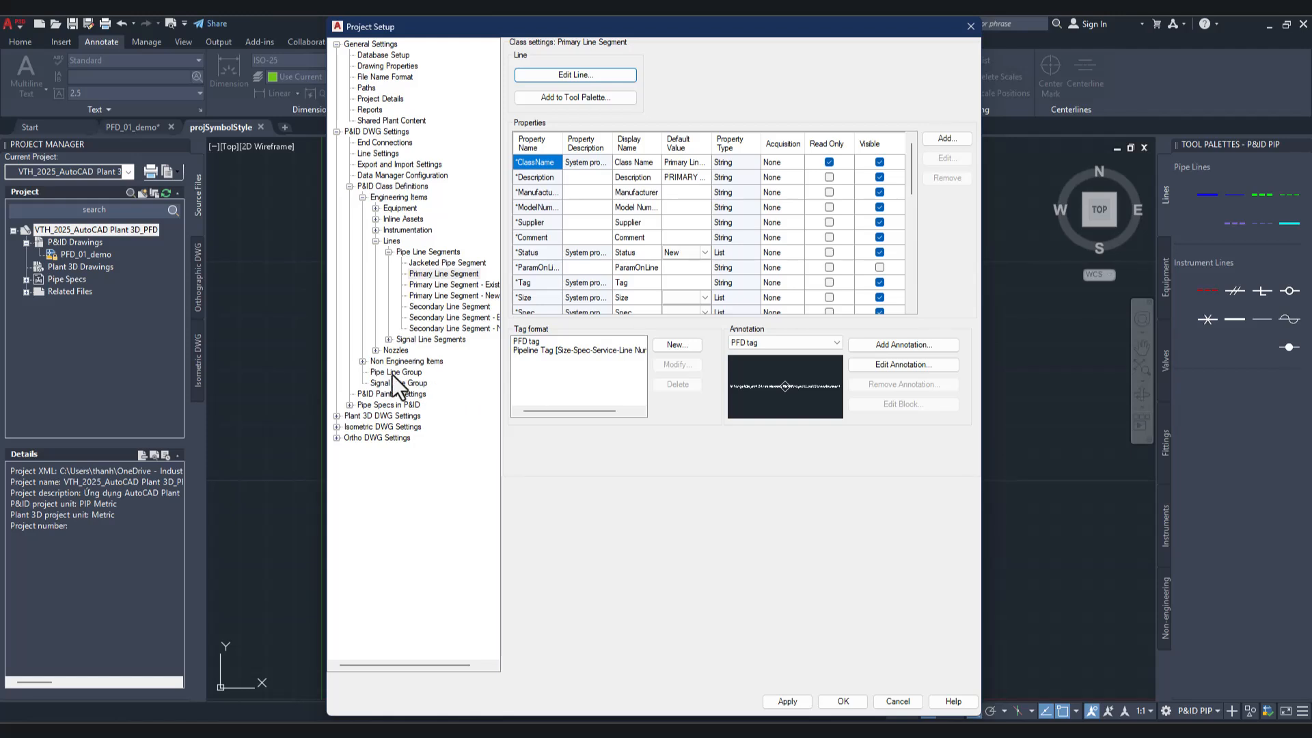
Step: Set the line weight of the Flow Arrow symbol under Non Engineering Items to 0.50 mm and accept the project setup
click(363, 361)
click(399, 427)
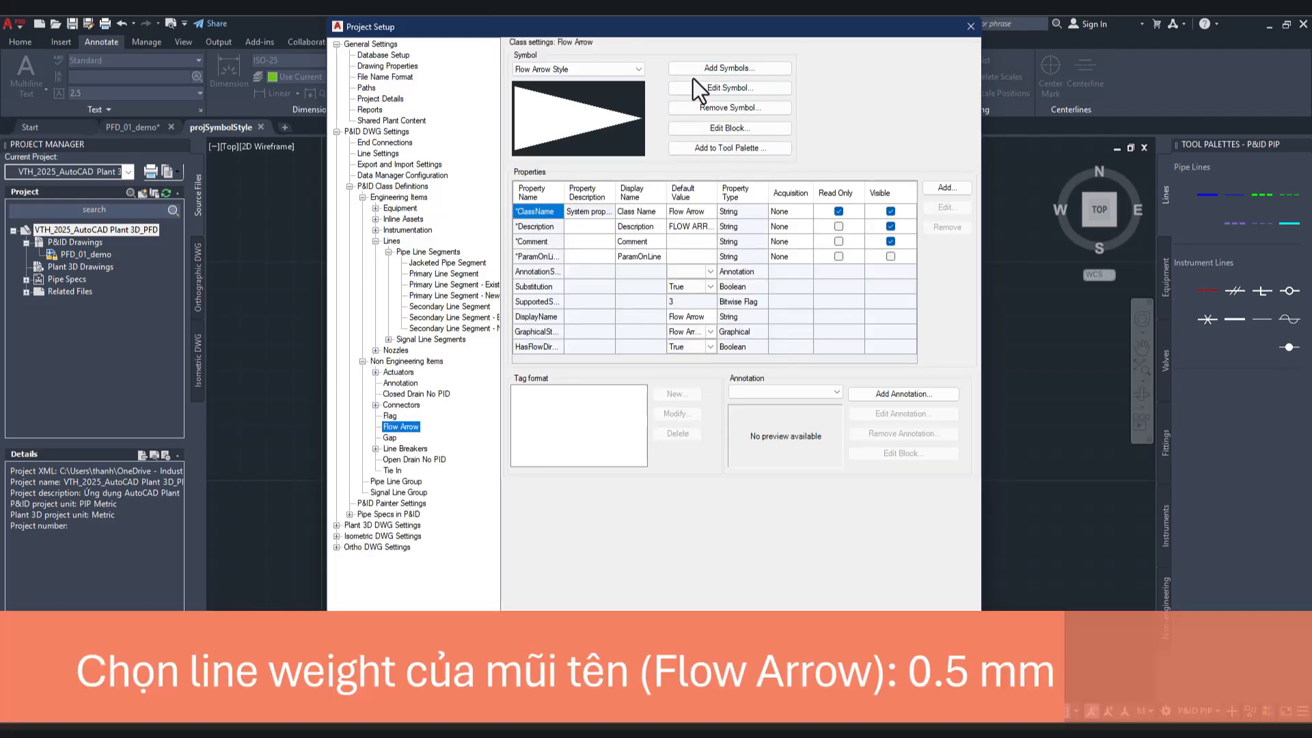
click(740, 90)
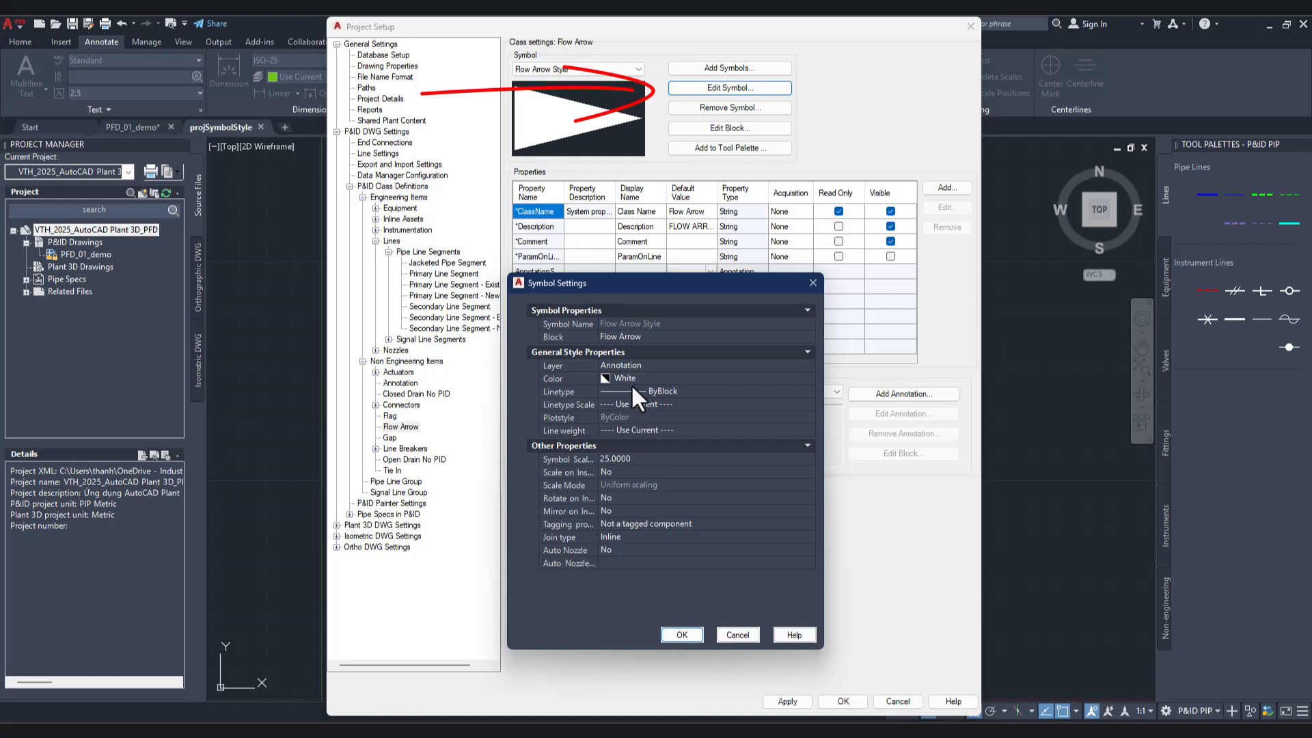
click(637, 429)
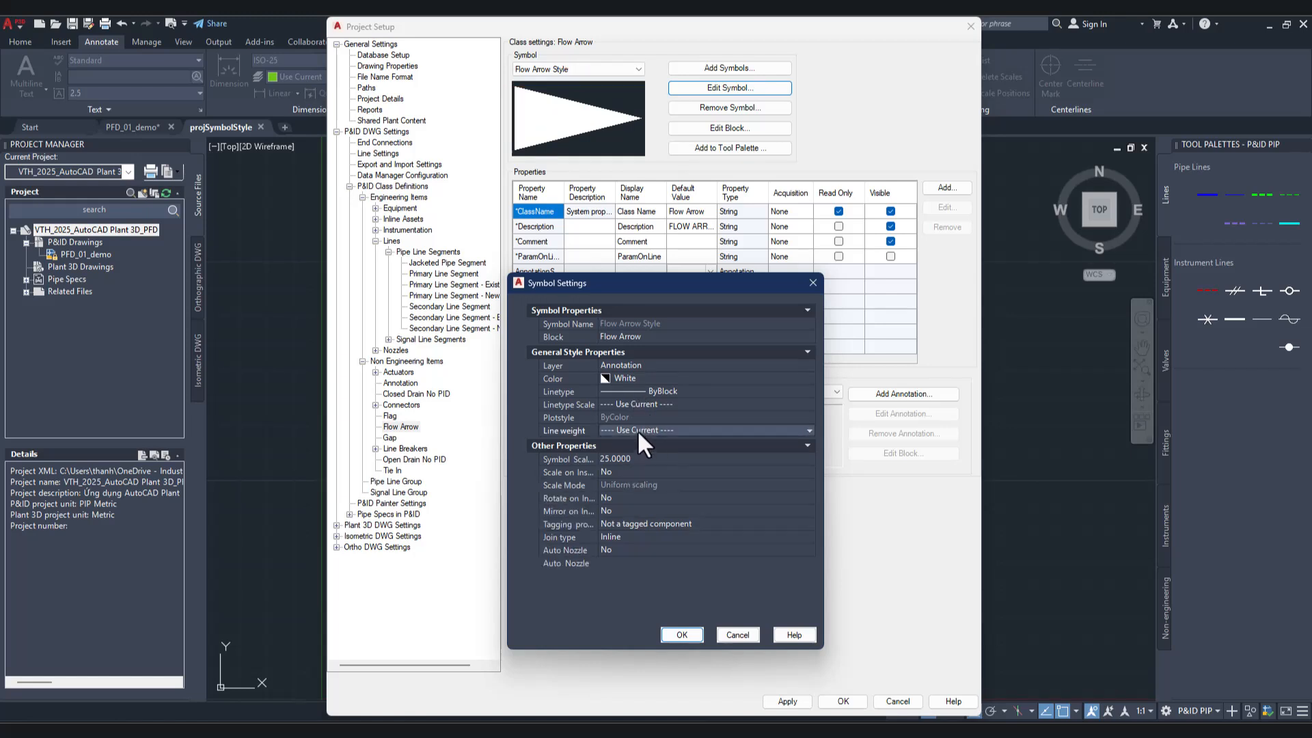
click(650, 431)
scroll(669, 476, up, 3)
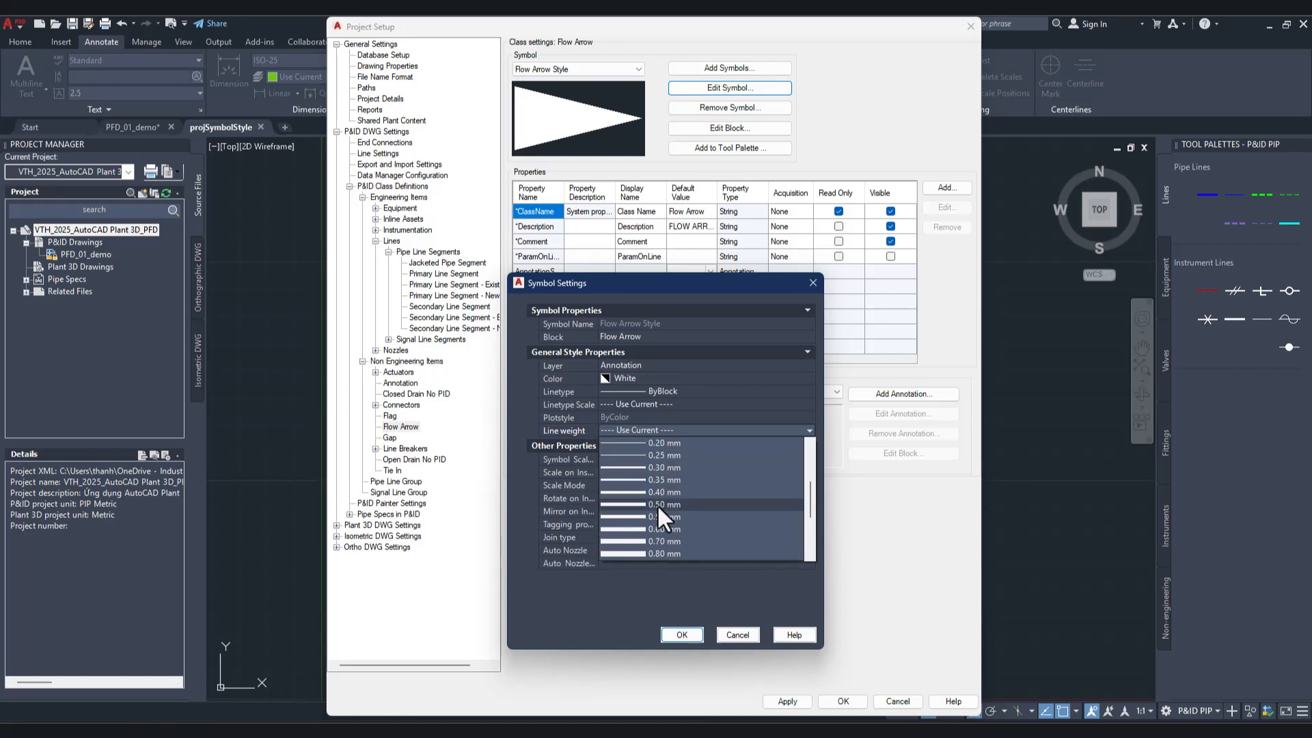
click(658, 505)
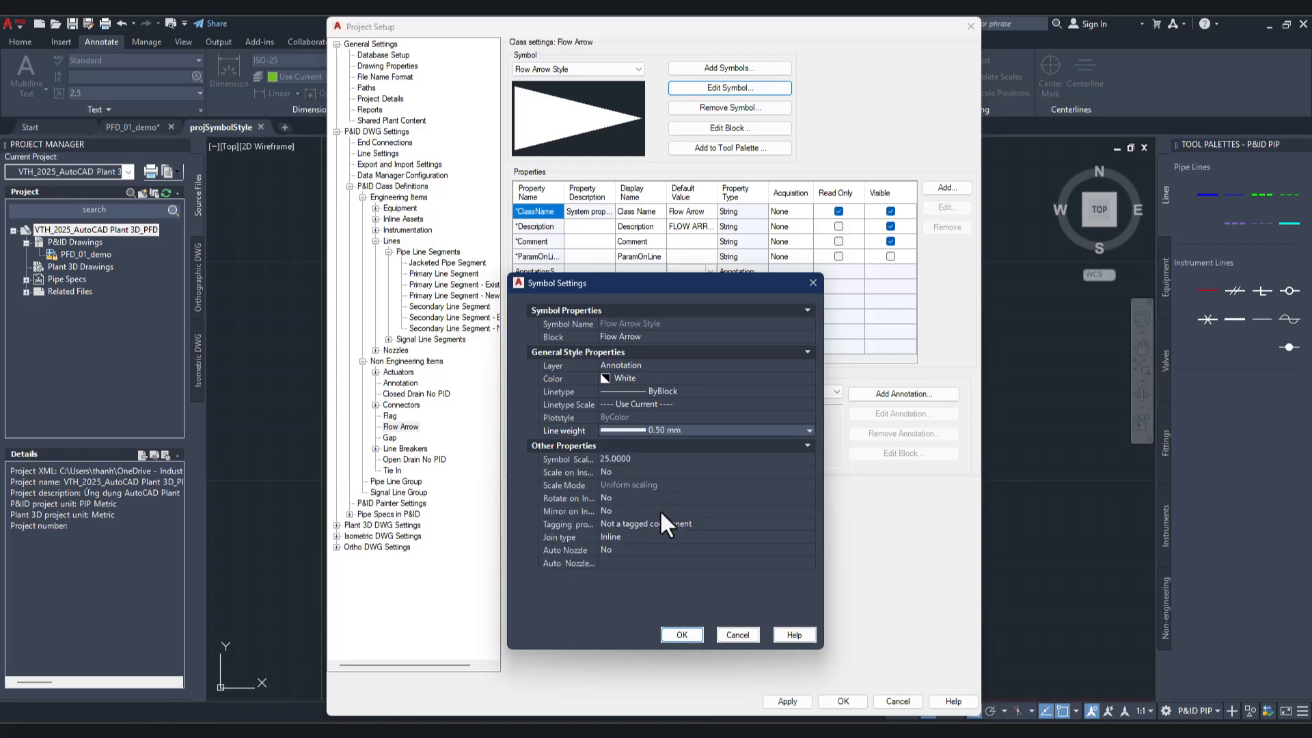
click(686, 633)
click(846, 701)
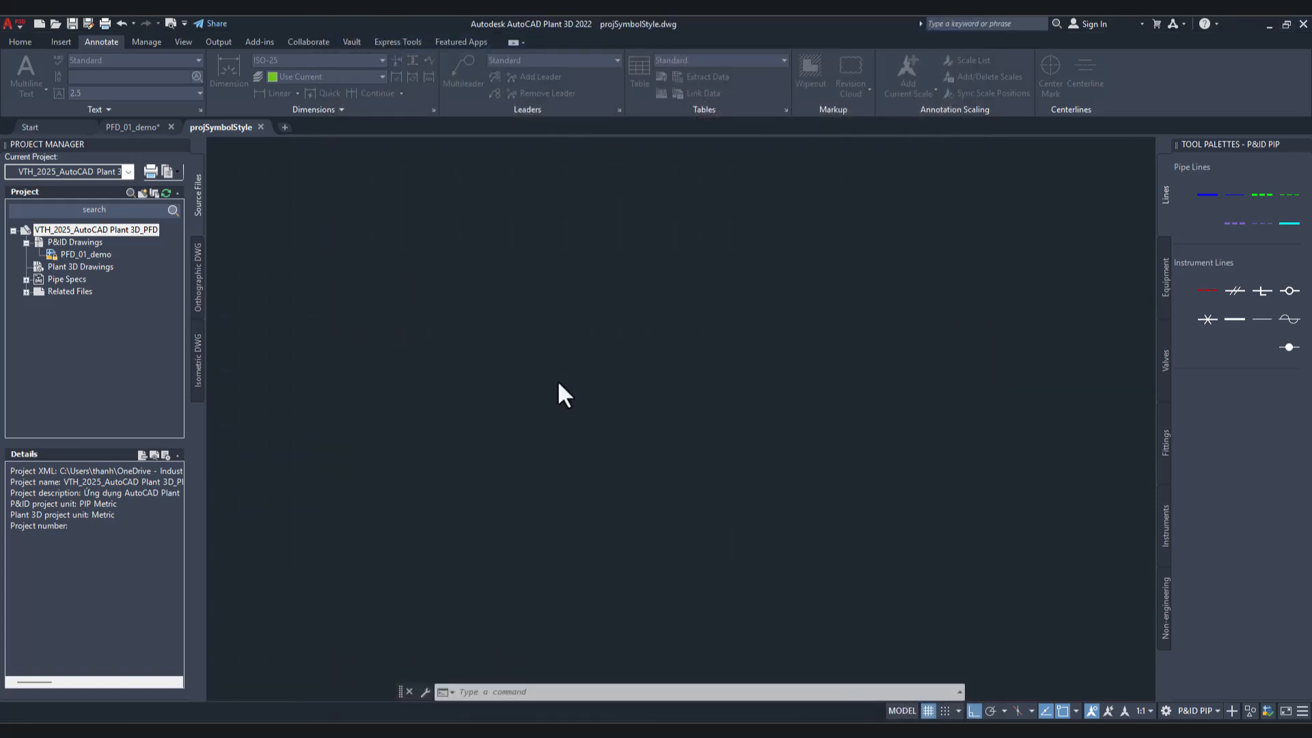
Step: Preview the plot again and examine the thickness of the pipe lines, flow arrows, stream number diamonds and equipment outlines
scroll(760, 392, up, 4)
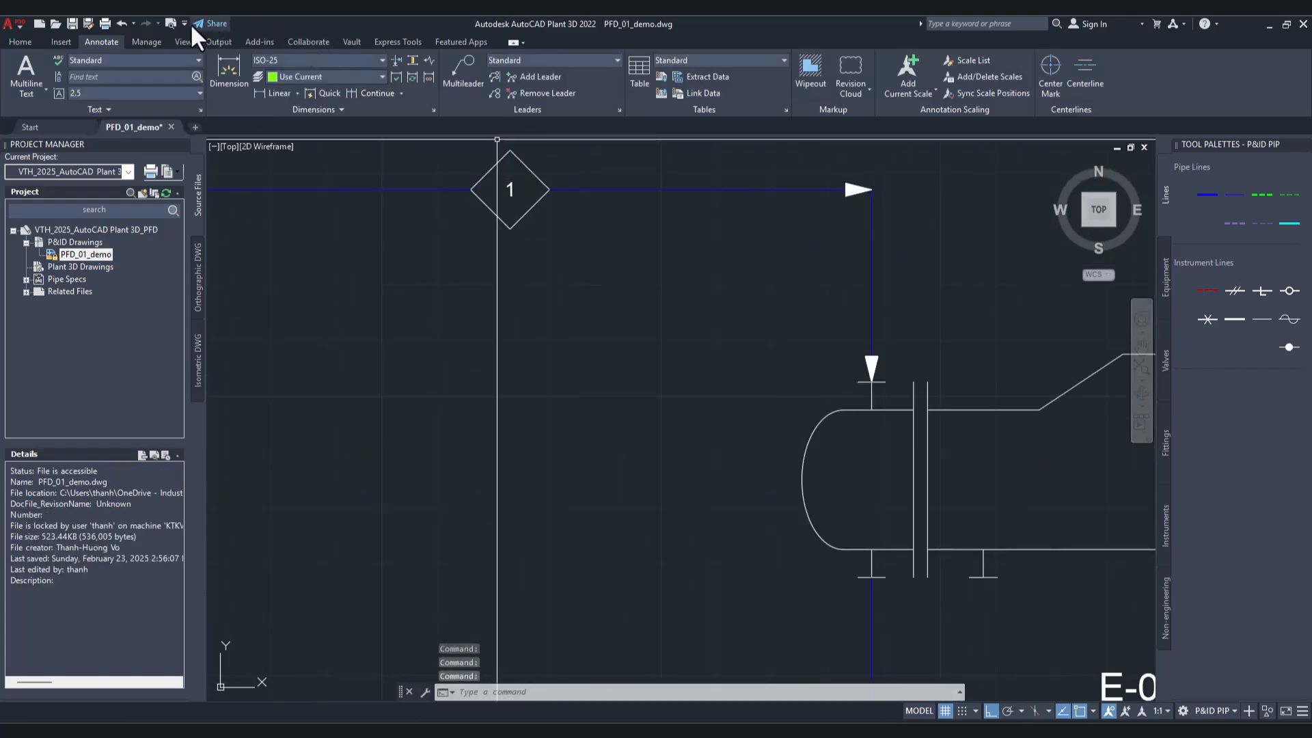
click(171, 23)
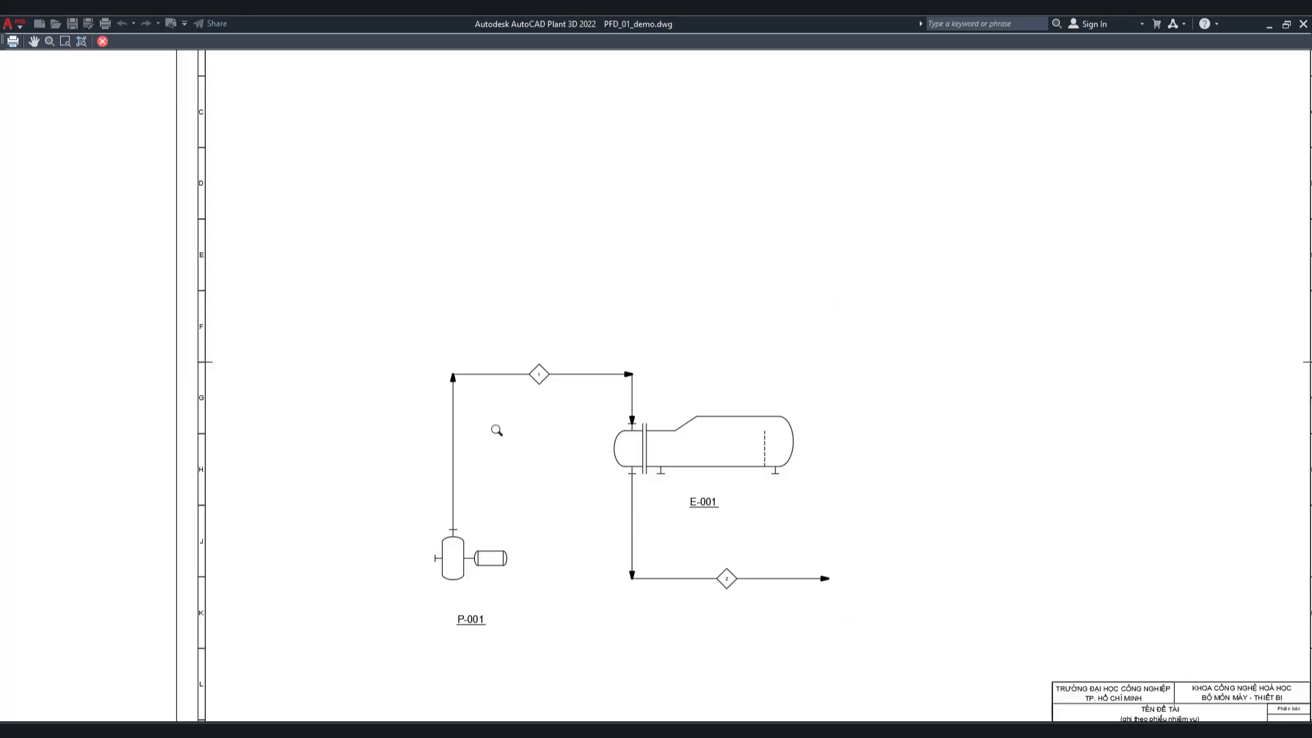
drag(496, 430, 713, 317)
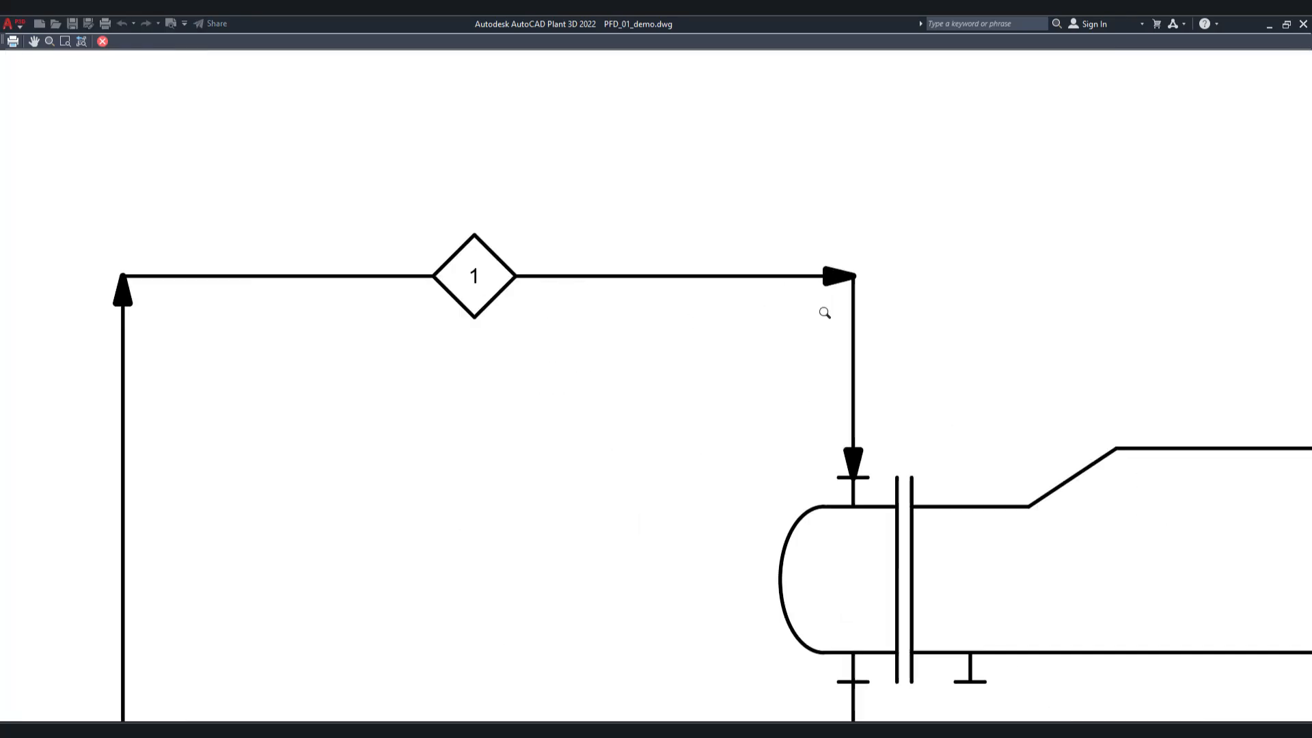
scroll(521, 313, up, 1)
scroll(525, 247, down, 3)
scroll(695, 514, up, 3)
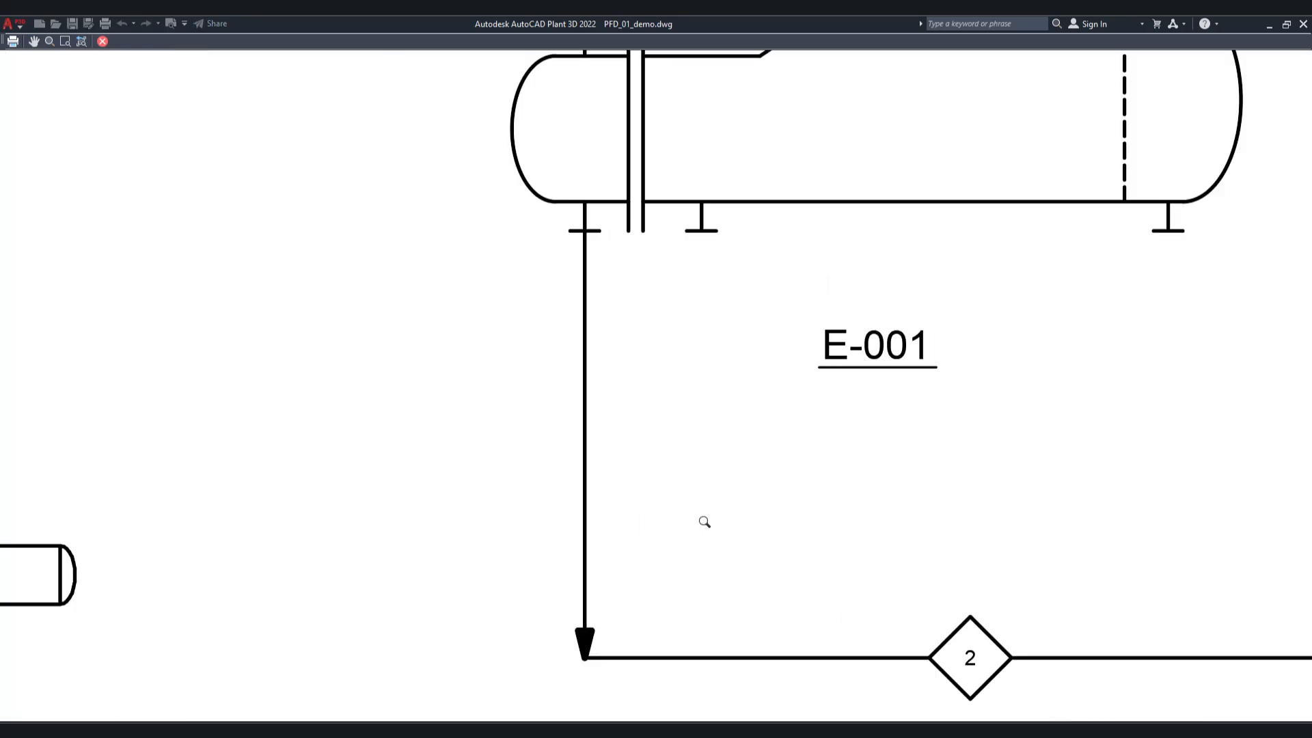
scroll(691, 501, down, 3)
drag(684, 498, 653, 320)
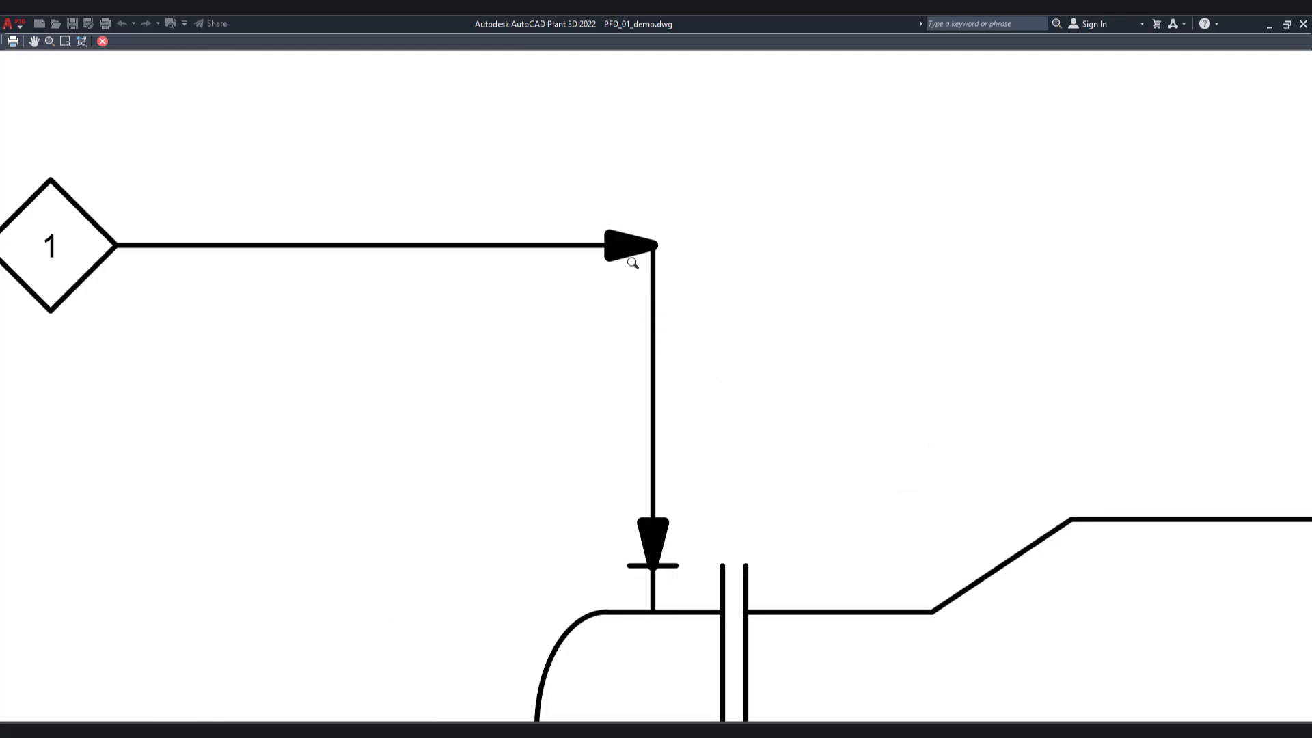
scroll(633, 263, down, 5)
scroll(624, 420, up, 2)
scroll(689, 404, down, 2)
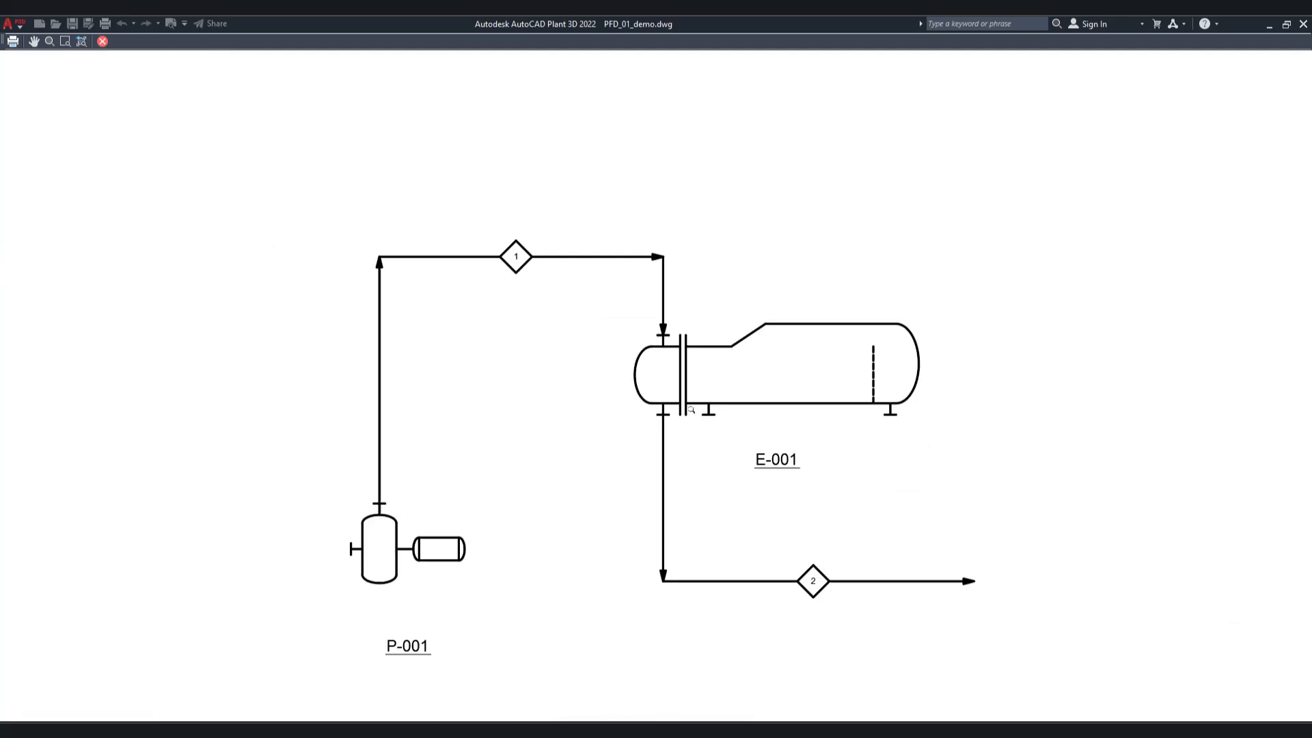
scroll(683, 397, down, 2)
scroll(624, 321, up, 2)
scroll(624, 322, up, 2)
scroll(762, 462, up, 4)
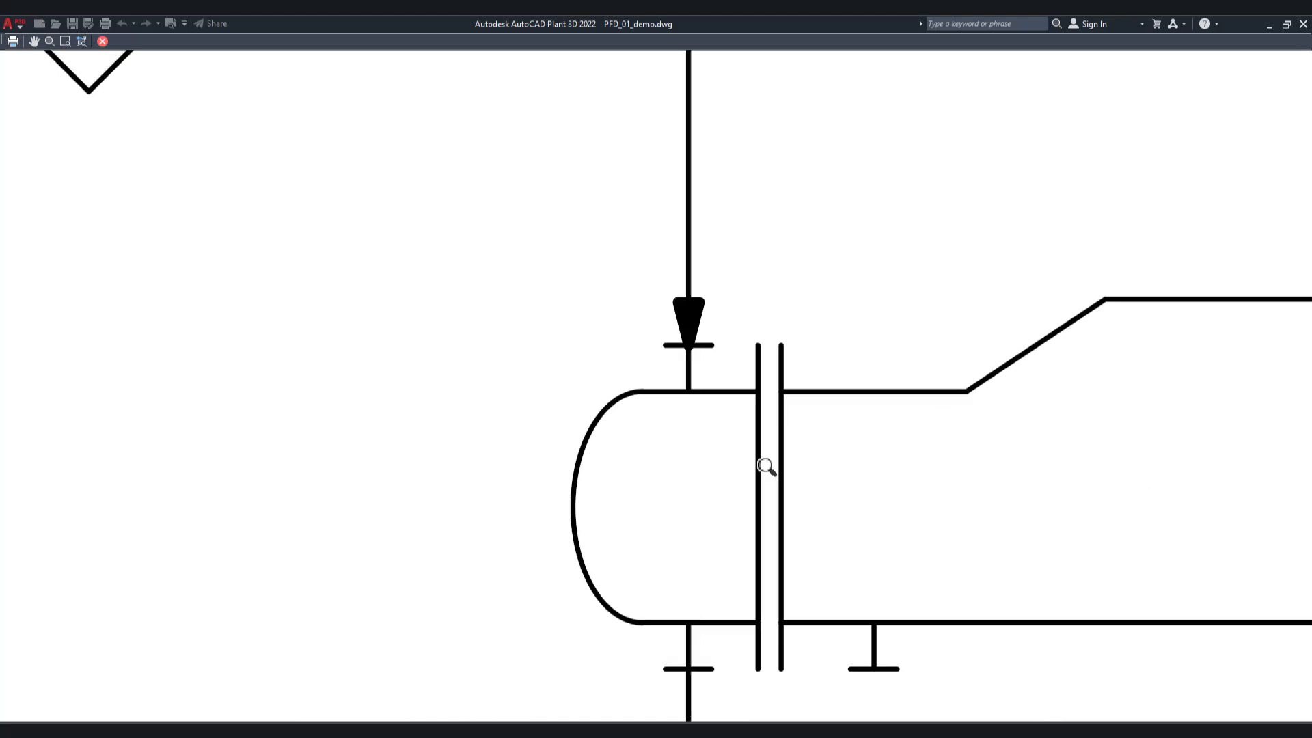
scroll(657, 328, down, 6)
scroll(581, 323, up, 4)
scroll(484, 321, up, 3)
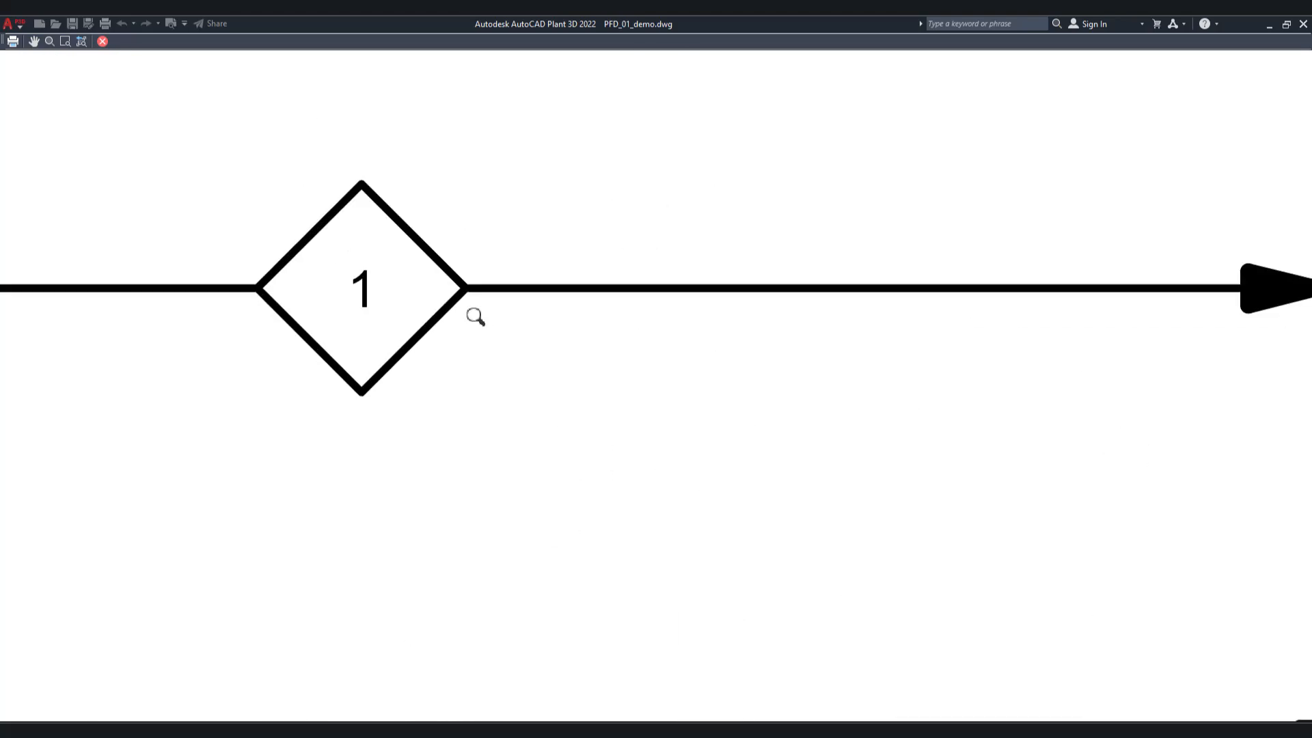
Step: Check the flow arrows along stream line 1 in the plot preview, then exit the preview
scroll(428, 345, down, 2)
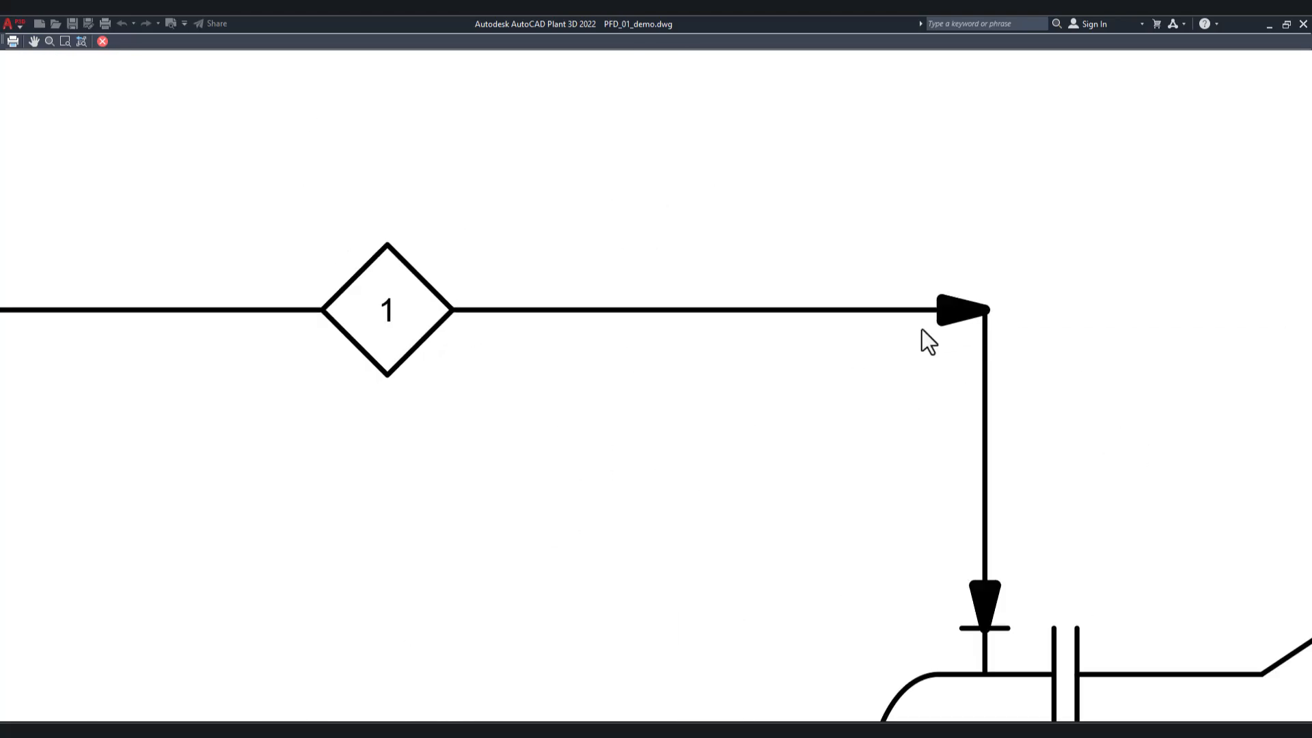
scroll(921, 330, down, 3)
right_click(814, 363)
click(846, 375)
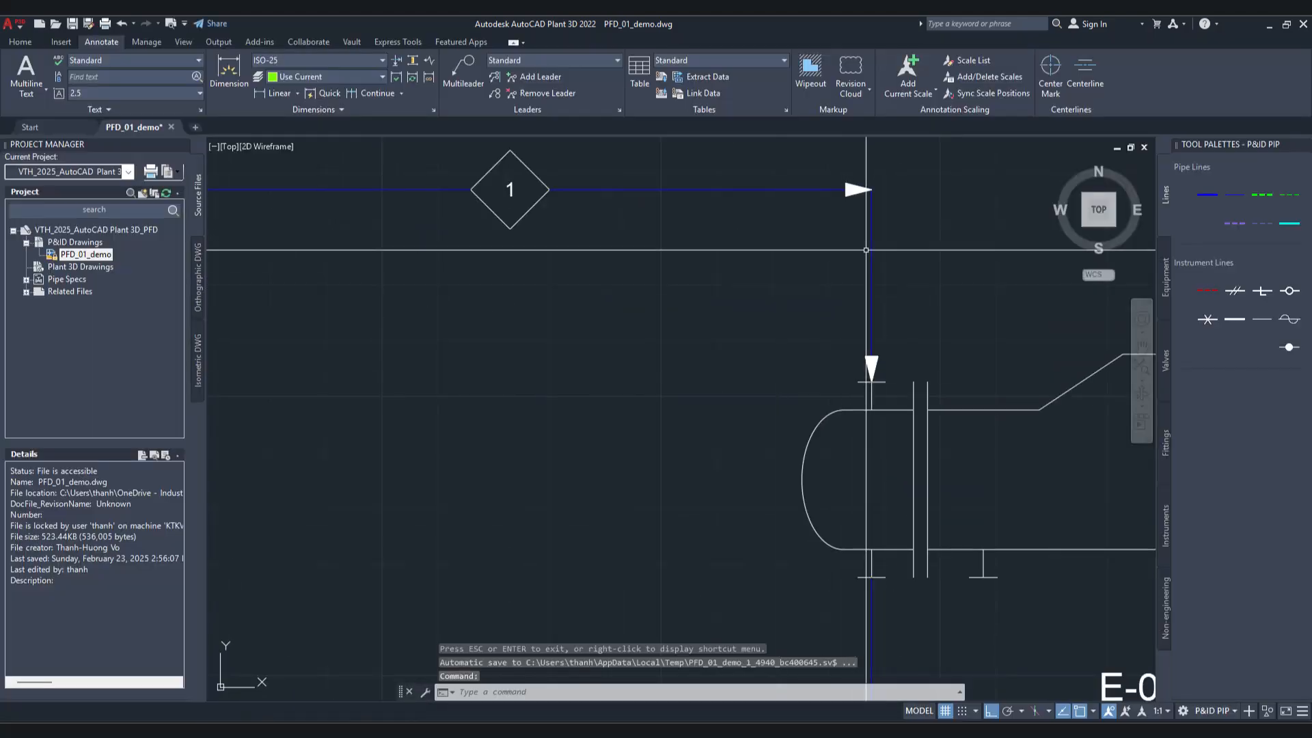
Step: Delete the two intermediate flow arrows at the corners of stream line 1, beside and before the number diamond
click(859, 190)
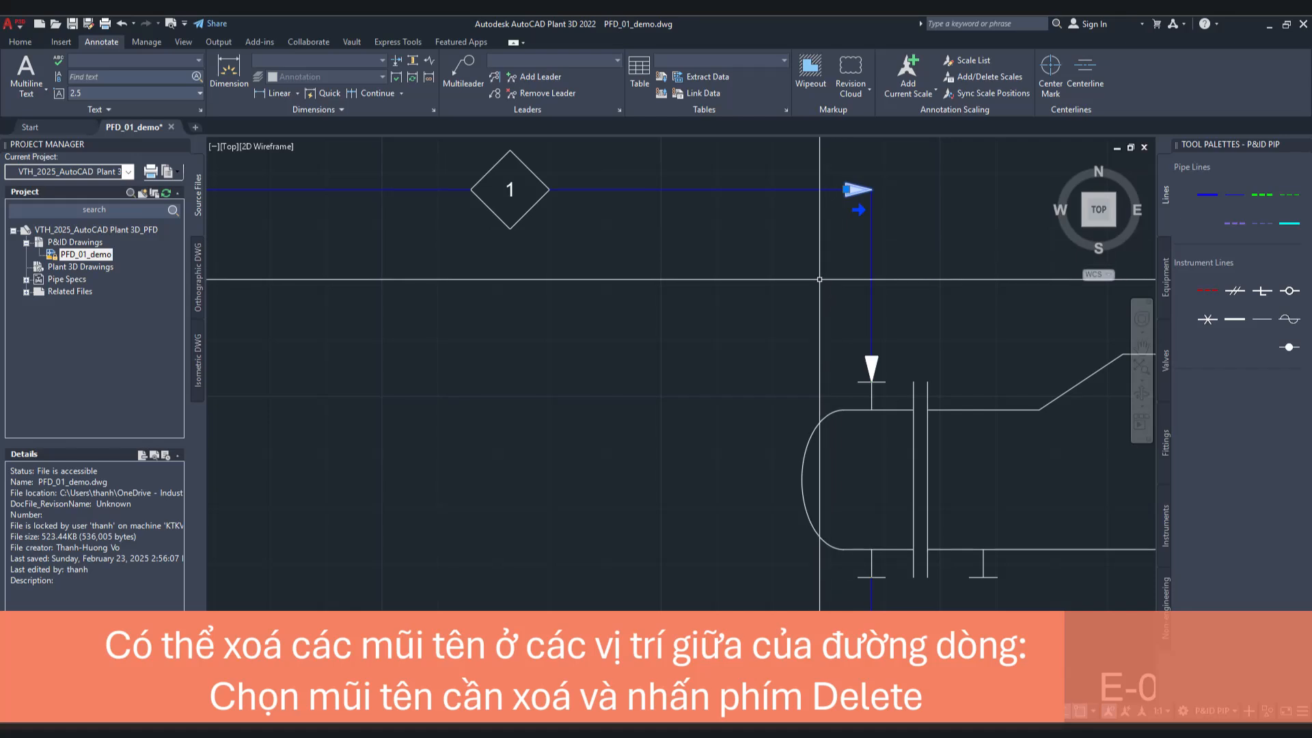
key(Delete)
middle_drag(590, 331, 856, 370)
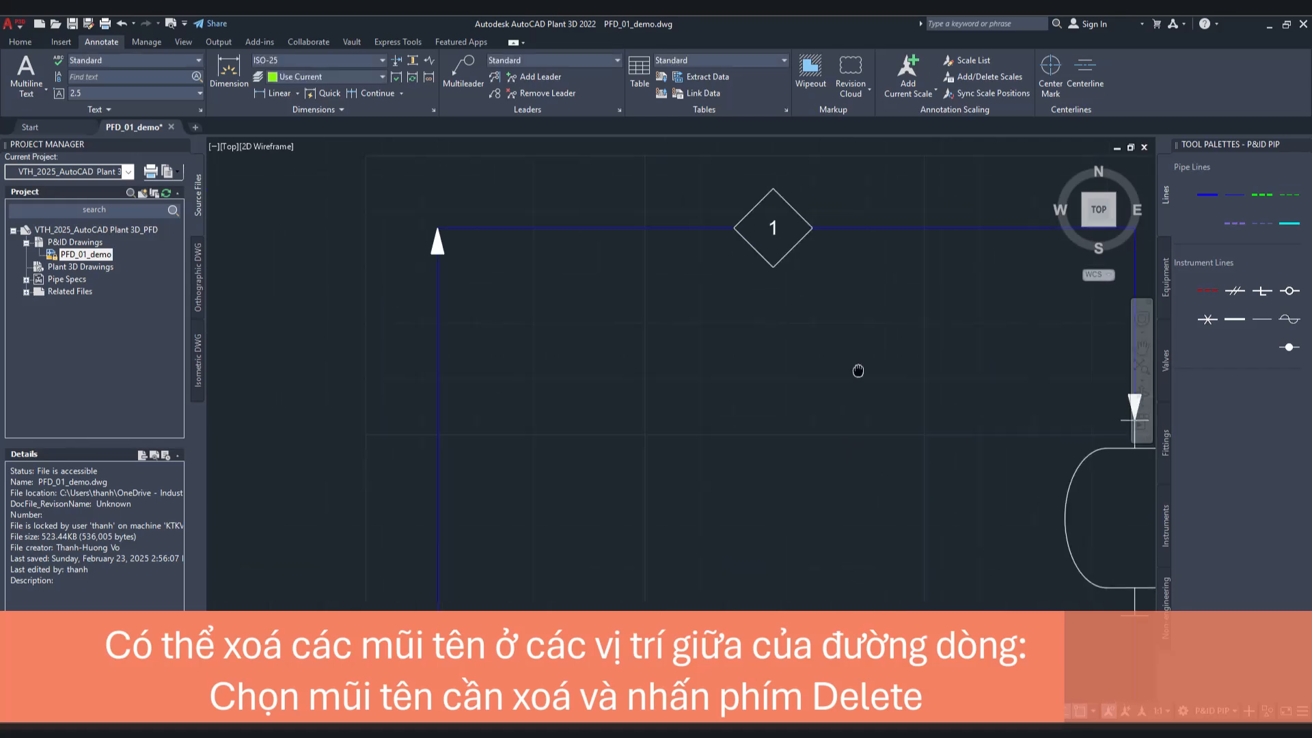
click(439, 243)
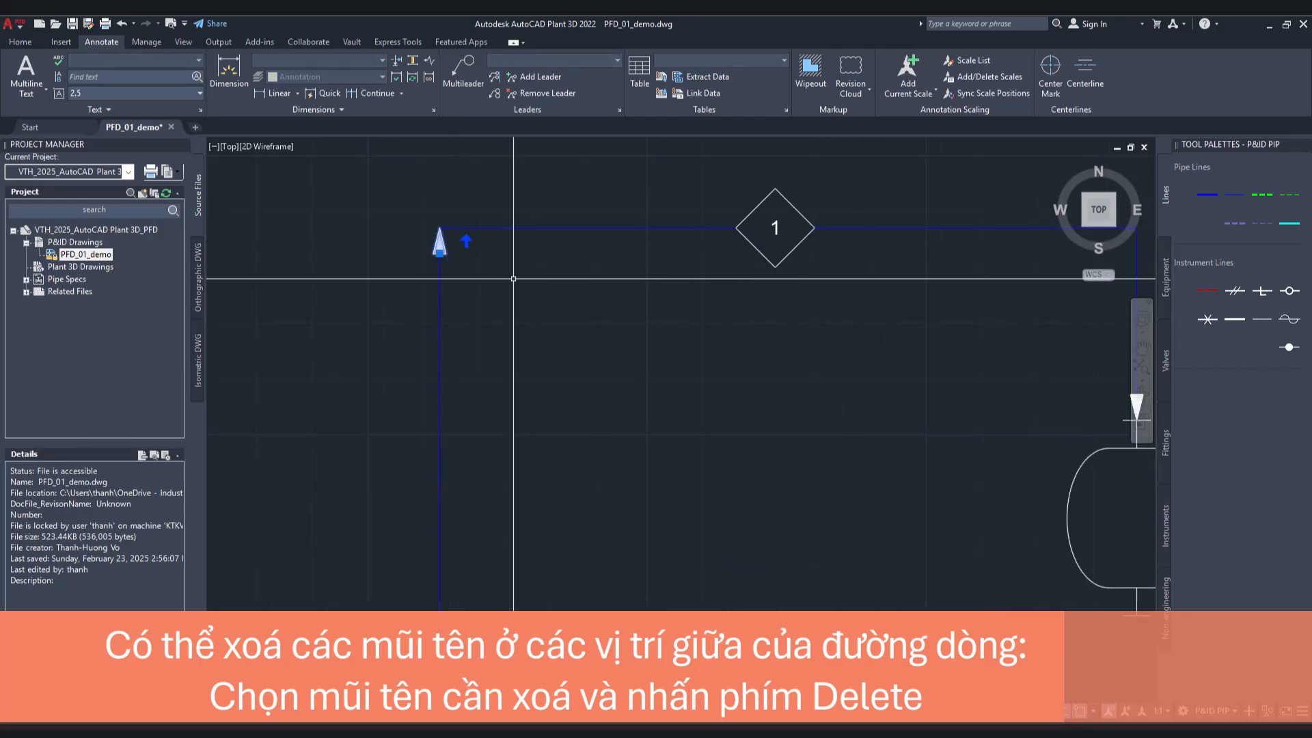
key(Delete)
Step: Select the remaining flow arrow at the E-001 inlet and check which layer it belongs to
middle_drag(709, 406, 496, 313)
scroll(497, 313, up, 1)
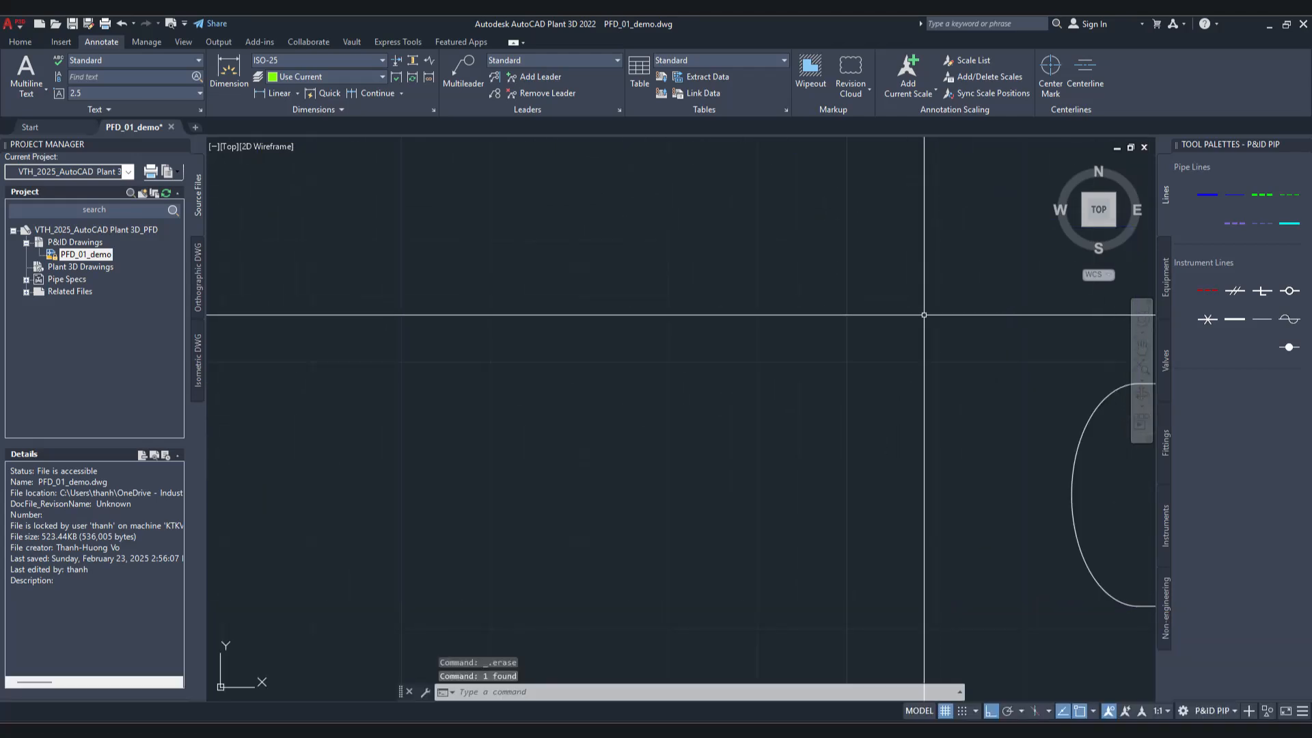
scroll(1078, 305, down, 2)
middle_drag(1078, 305, 852, 351)
click(892, 354)
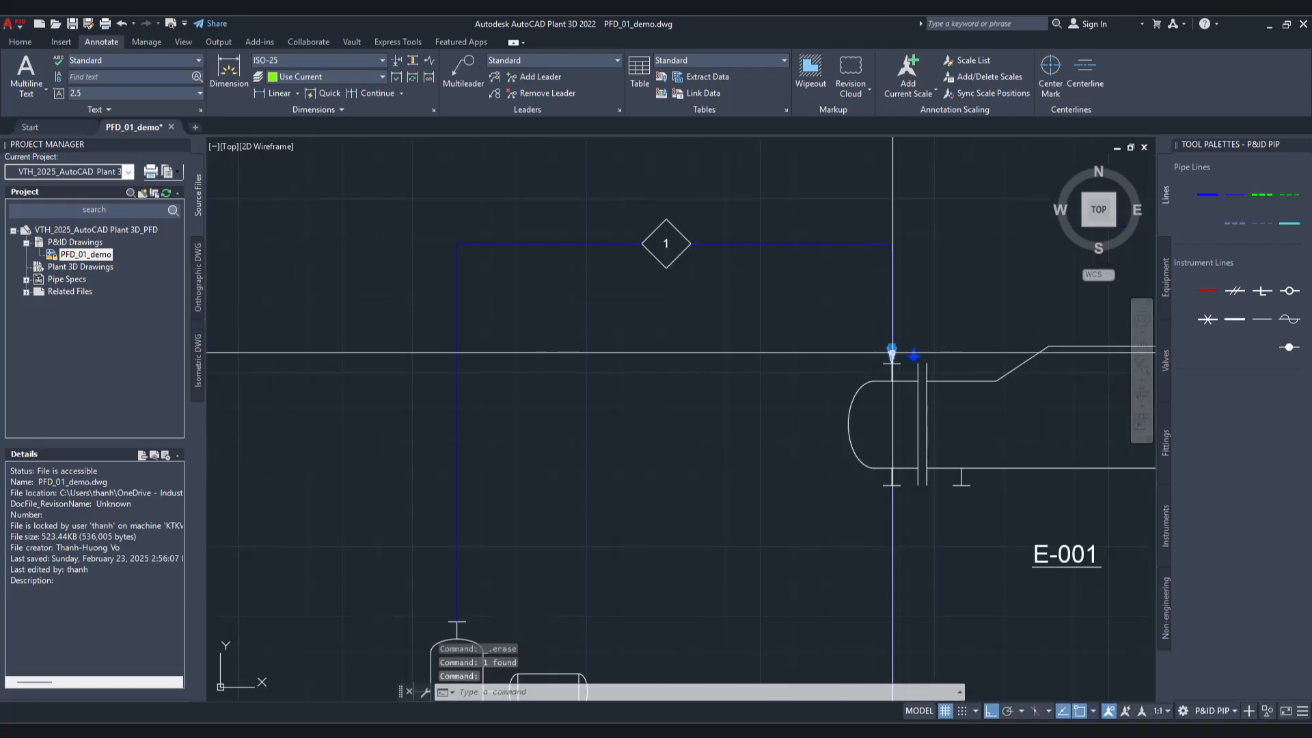
click(21, 42)
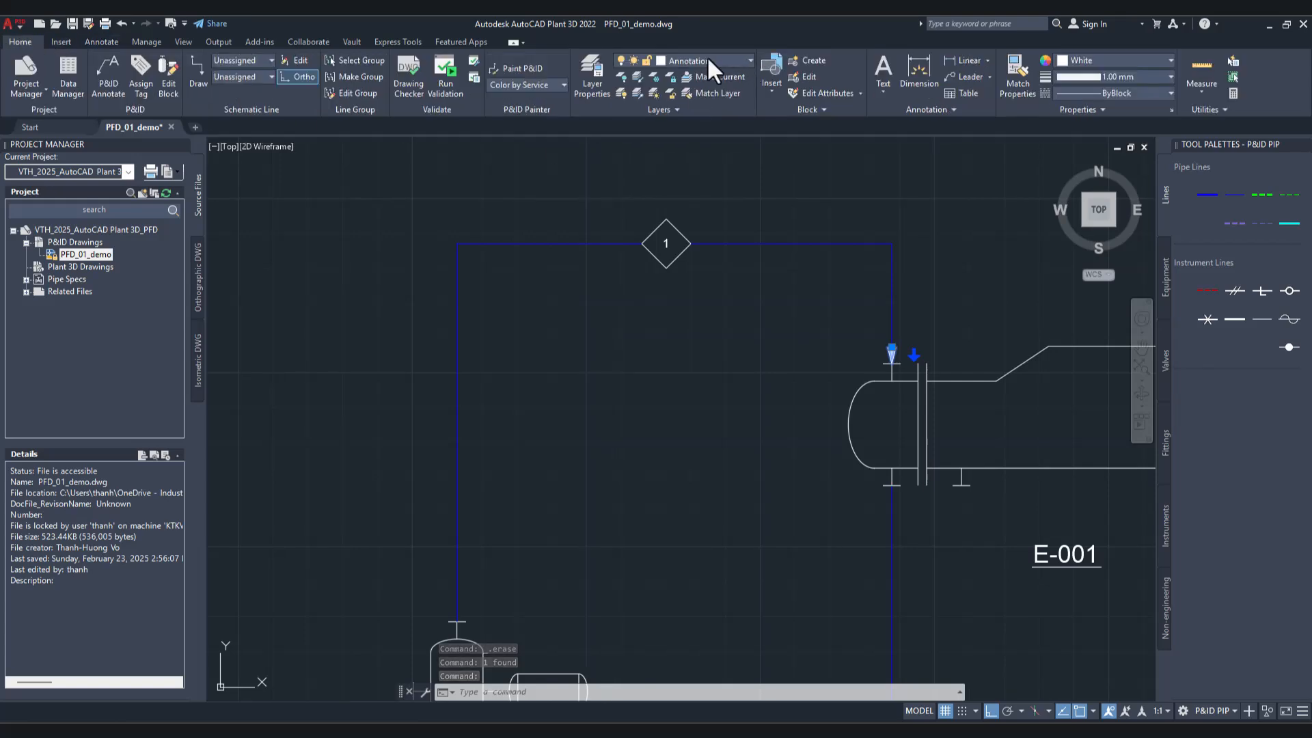
click(708, 60)
Step: Set the lineweight of the Annotation layer to 0.50 mm in the layer properties and close the layer manager
click(592, 87)
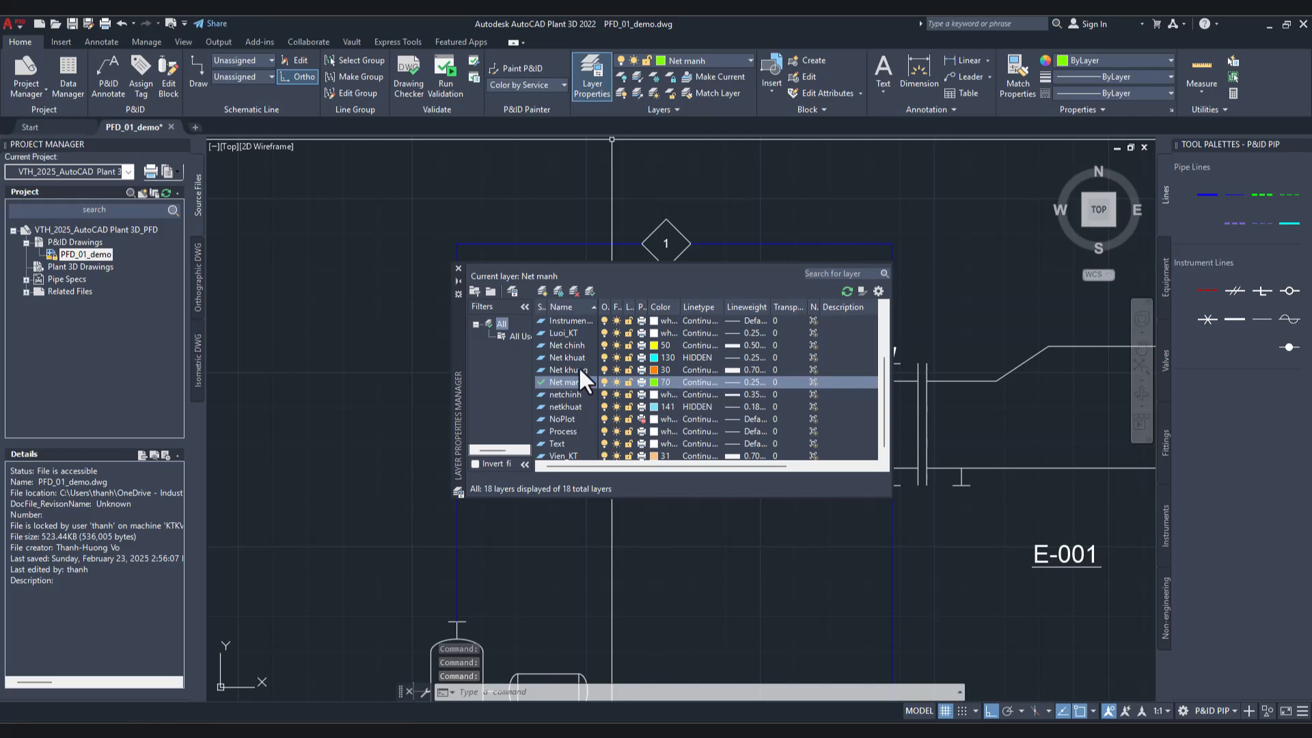
scroll(577, 362, up, 2)
click(571, 333)
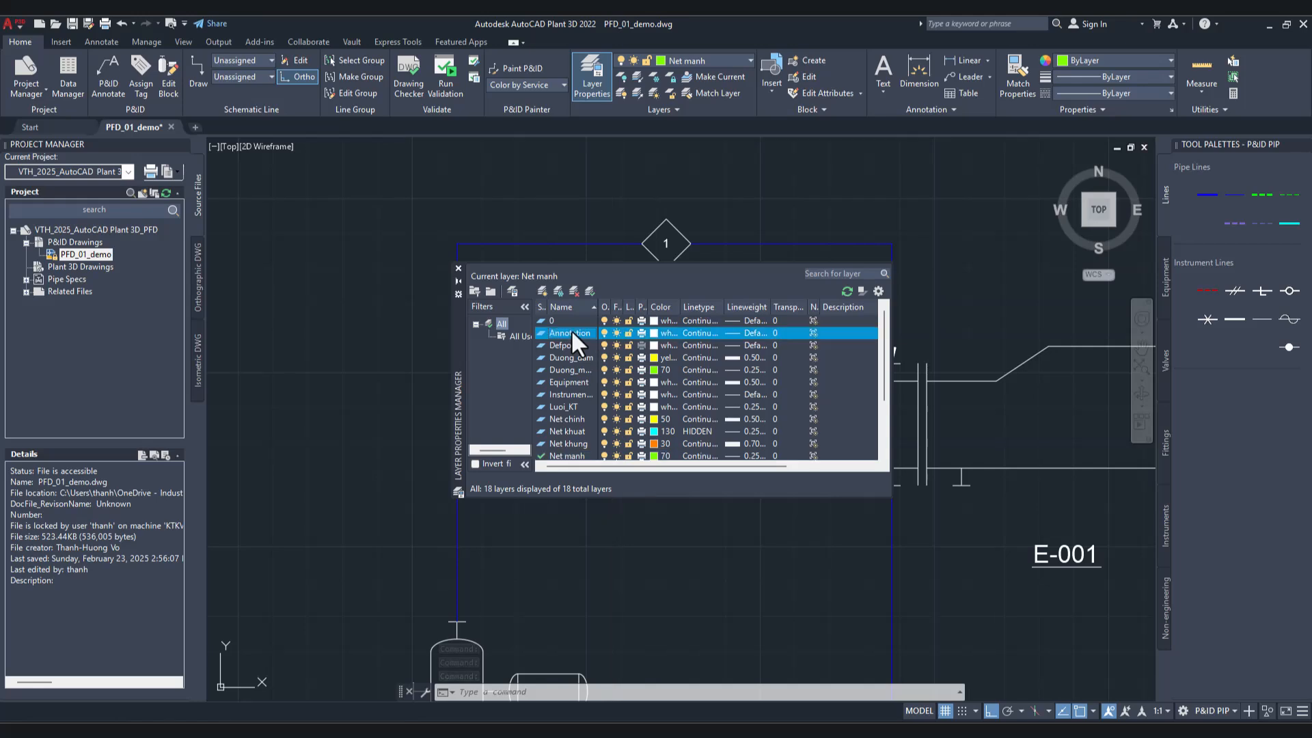
click(740, 333)
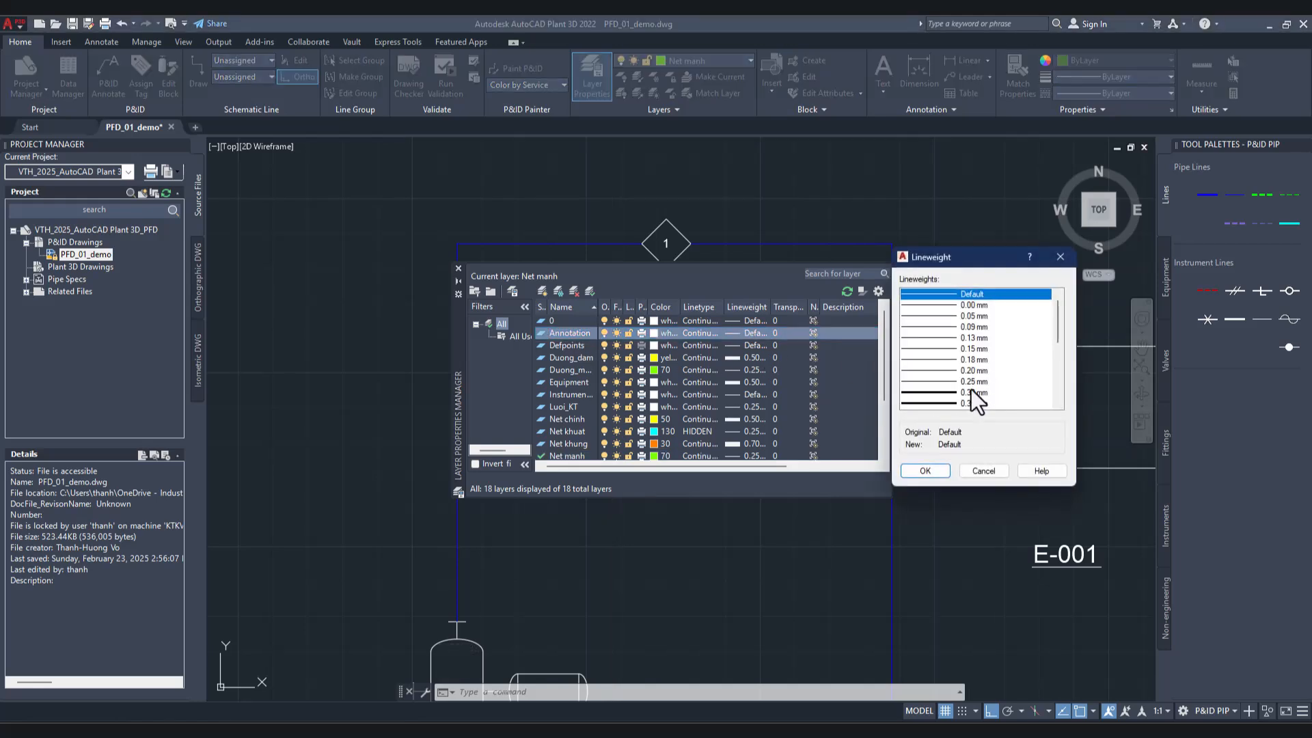
scroll(973, 389, down, 1)
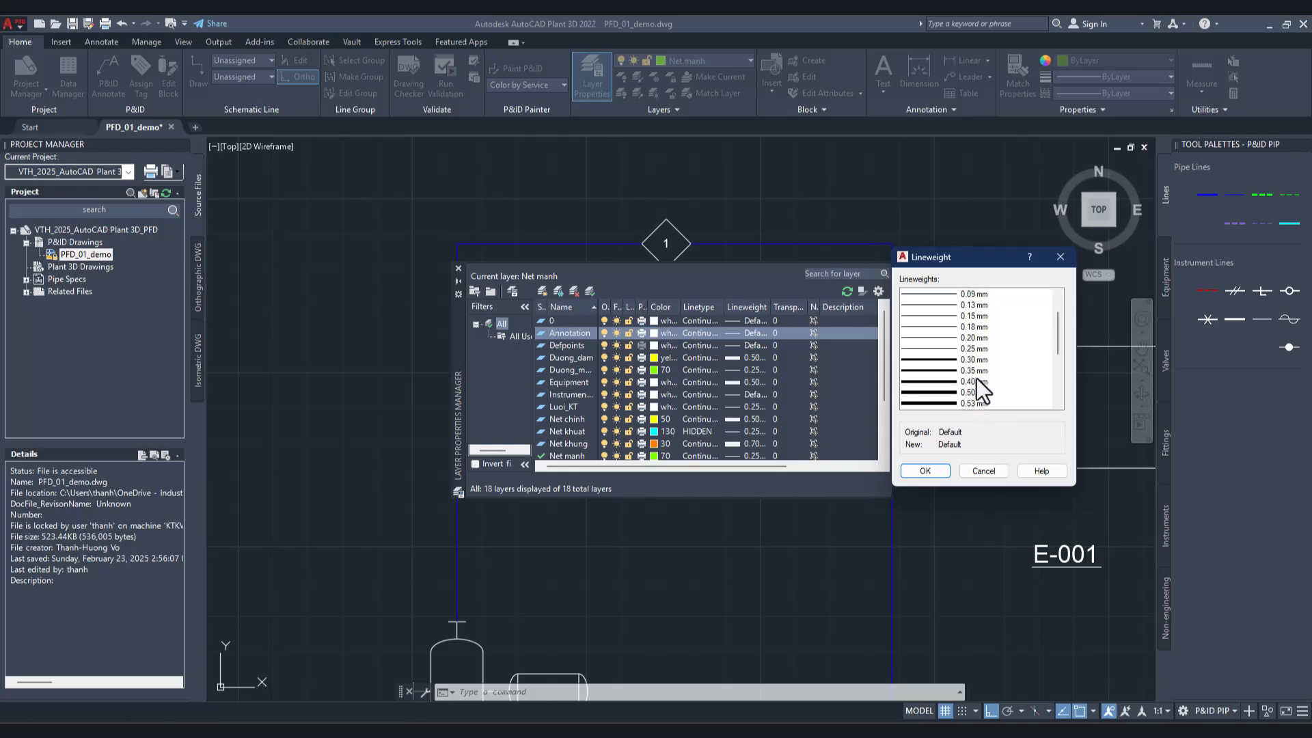
click(974, 393)
click(932, 470)
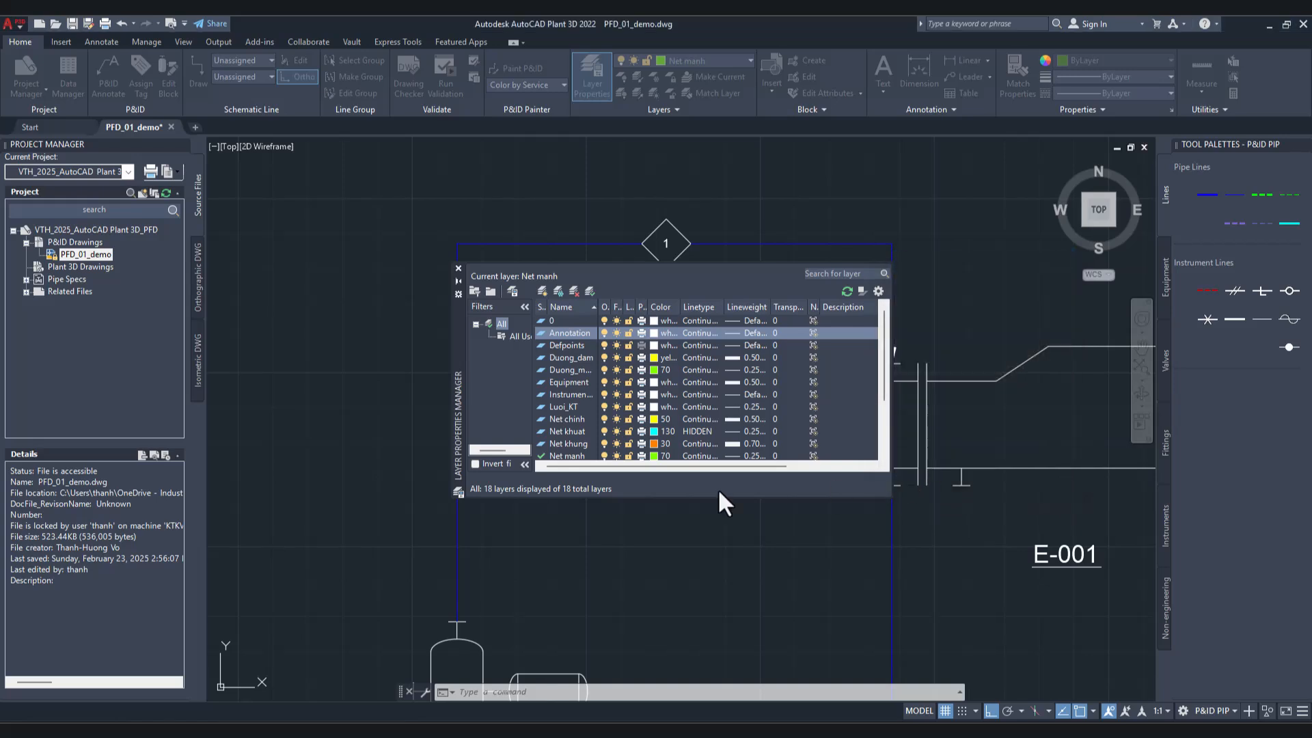
click(459, 268)
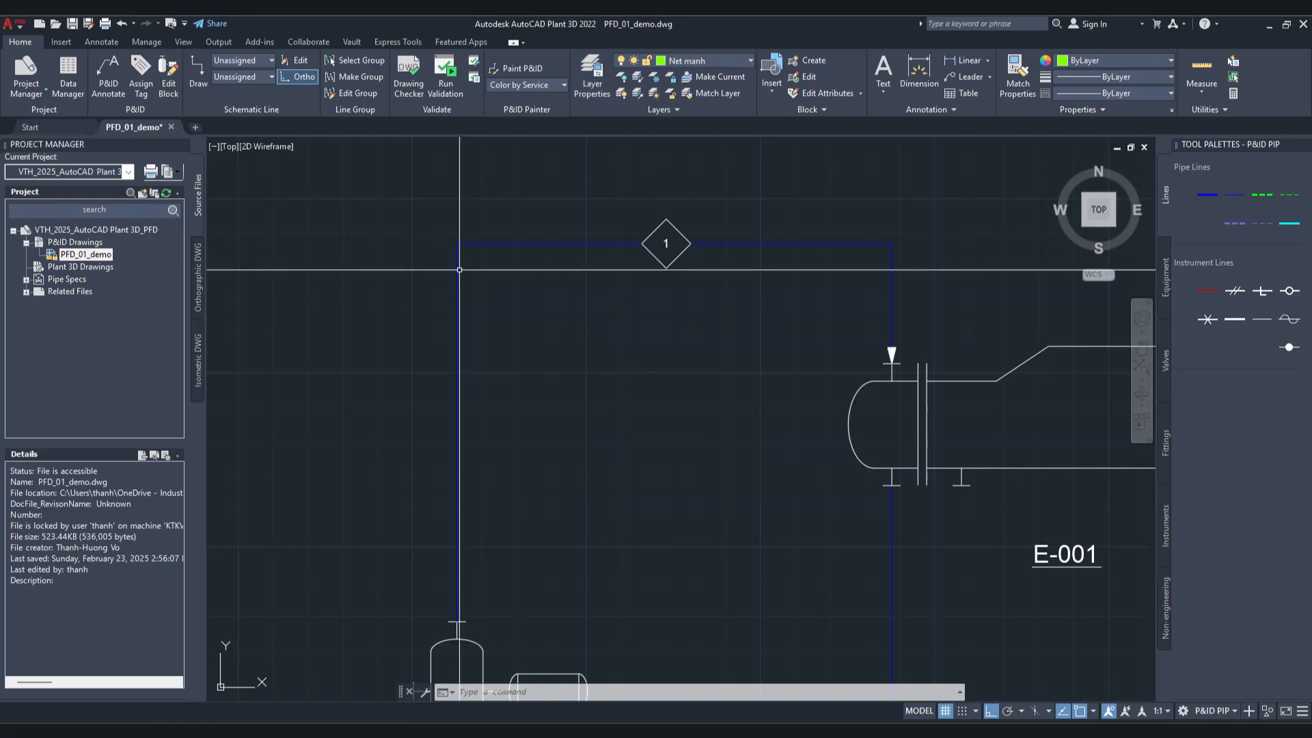
Step: Preview the plot, examine the pipe lines, flow arrows, stream diamonds 1 and 2 and the E-001 outline, and exit the preview
click(168, 24)
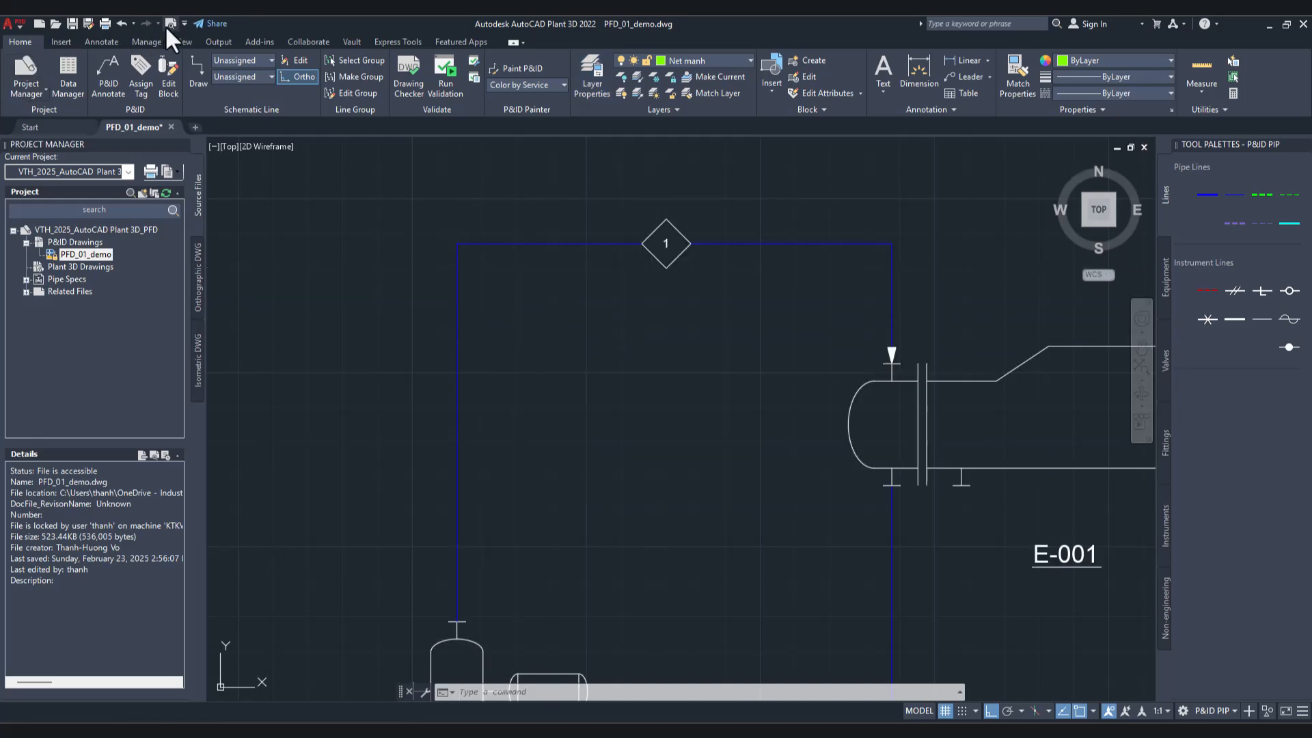
scroll(539, 436, up, 5)
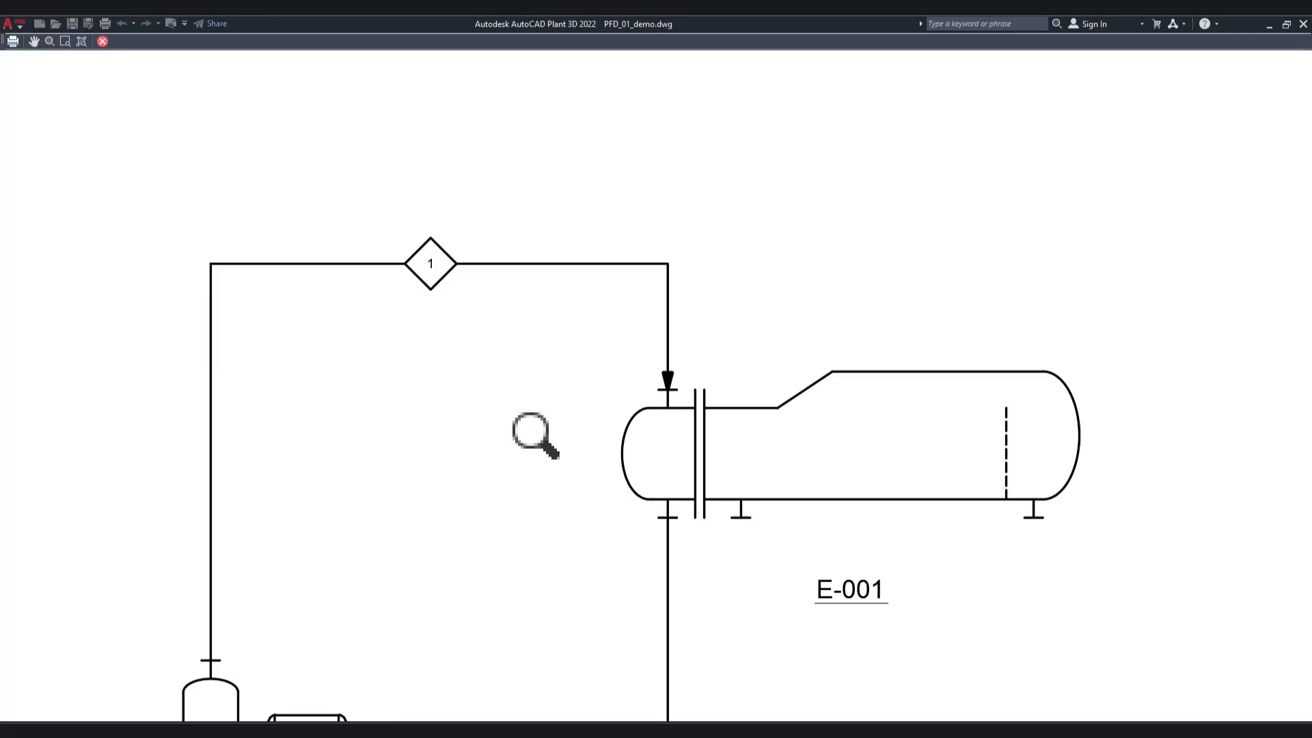
scroll(718, 372, down, 6)
scroll(777, 489, up, 8)
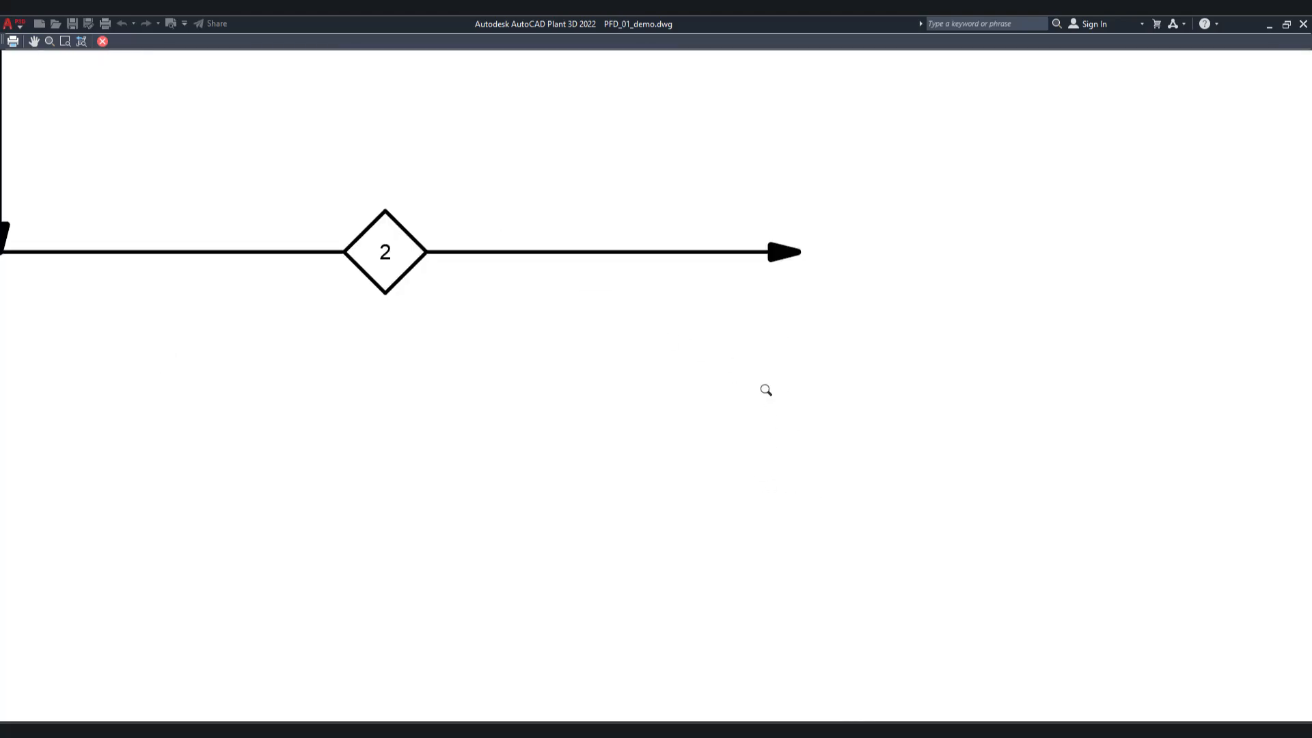
scroll(766, 390, down, 5)
scroll(436, 300, up, 3)
scroll(455, 308, up, 3)
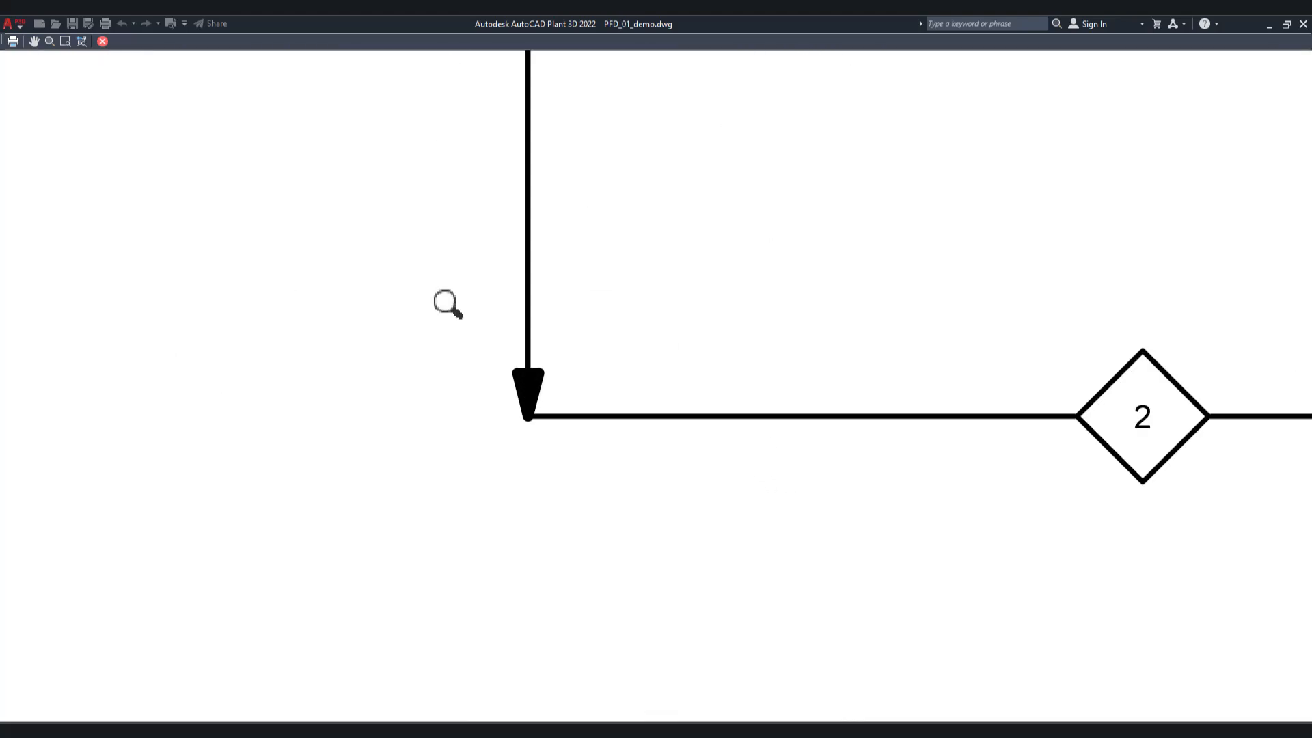
scroll(542, 365, down, 3)
scroll(571, 411, down, 2)
scroll(539, 264, up, 2)
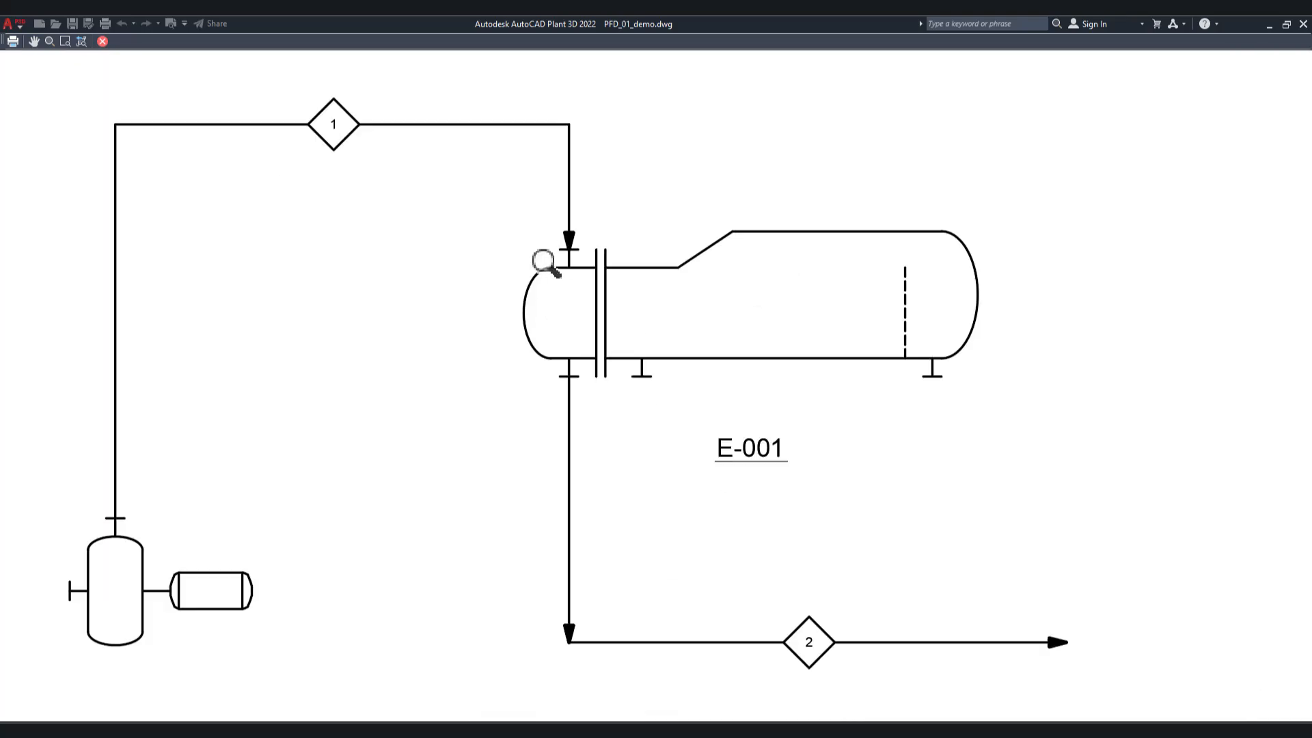
scroll(622, 275, up, 2)
scroll(574, 243, down, 2)
scroll(516, 266, up, 2)
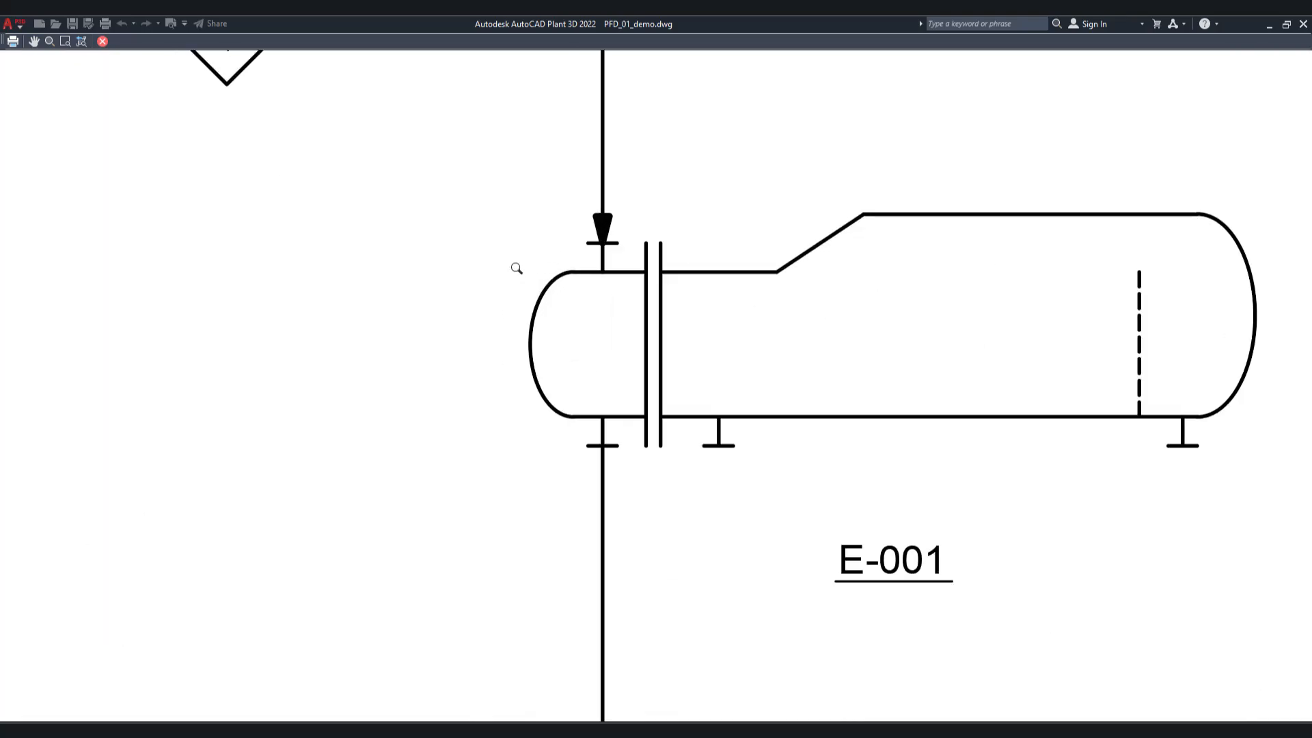
right_click(521, 268)
click(563, 280)
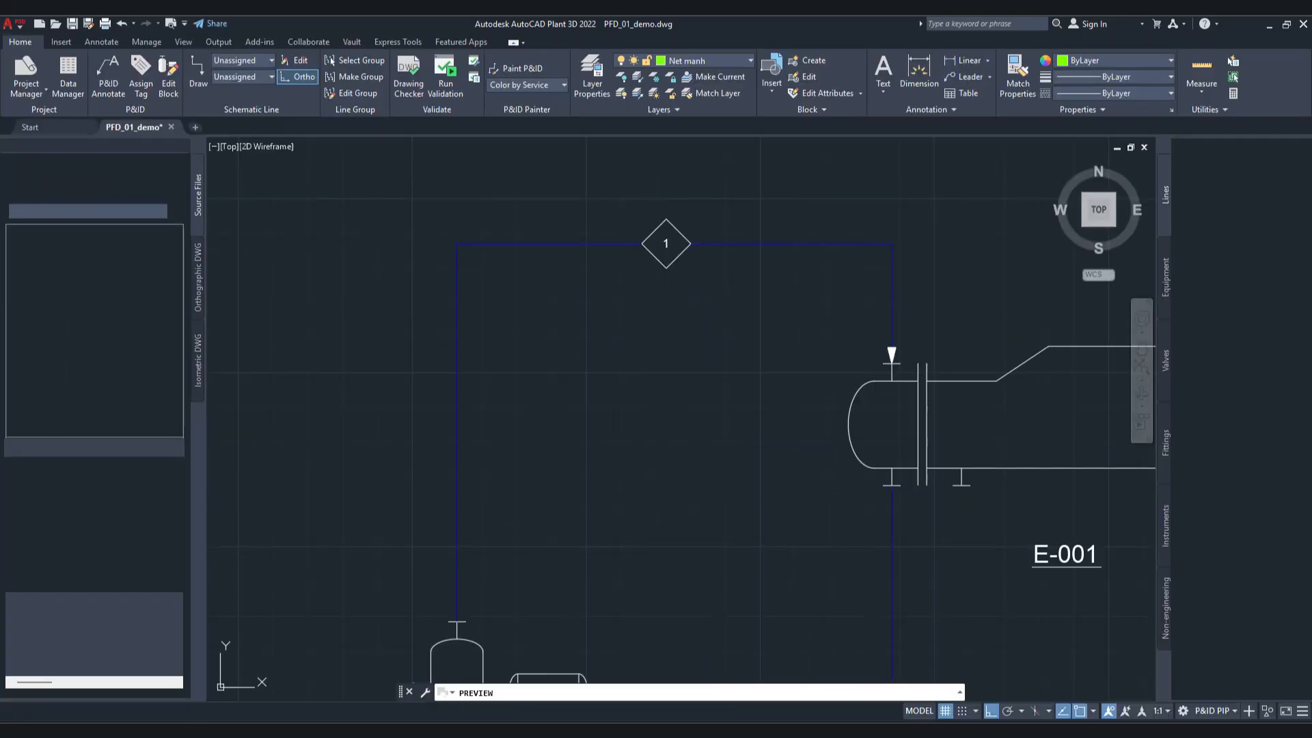